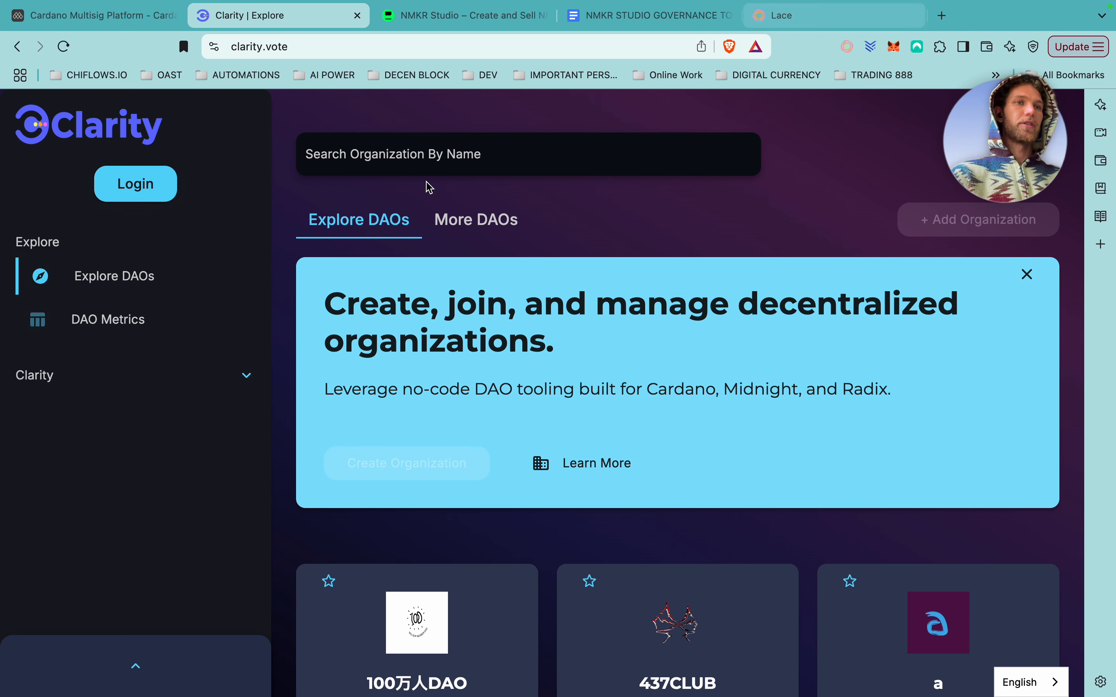
Enter the account's username in the new-account setup, leaving the referral code empty.
left_click(157, 193)
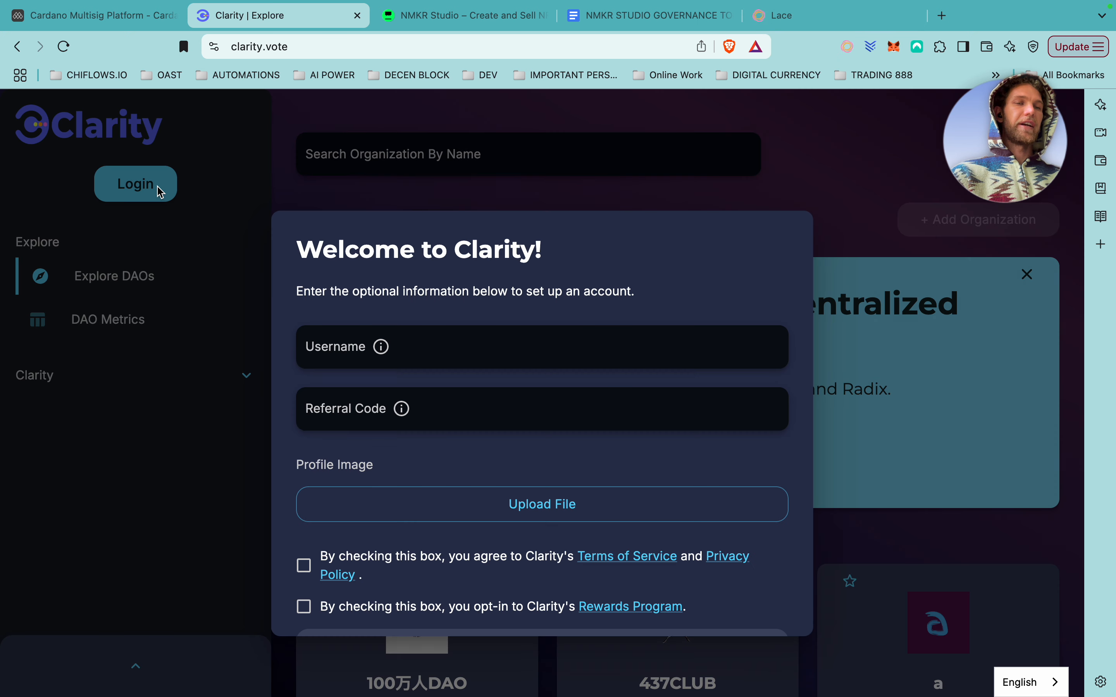
left_click(392, 333)
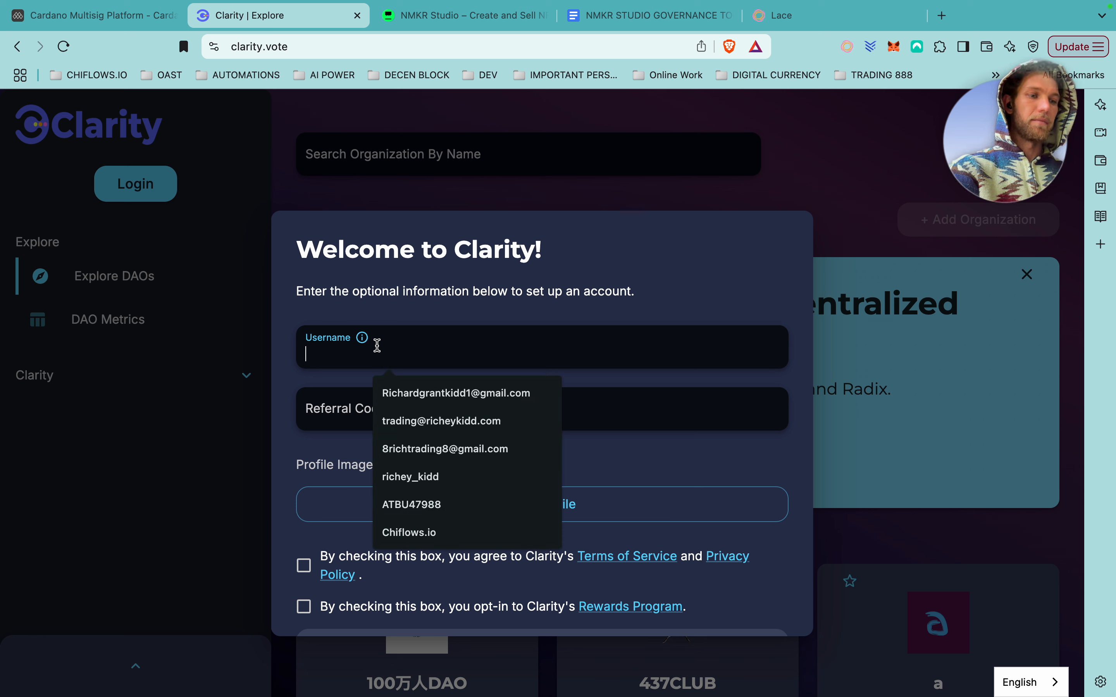
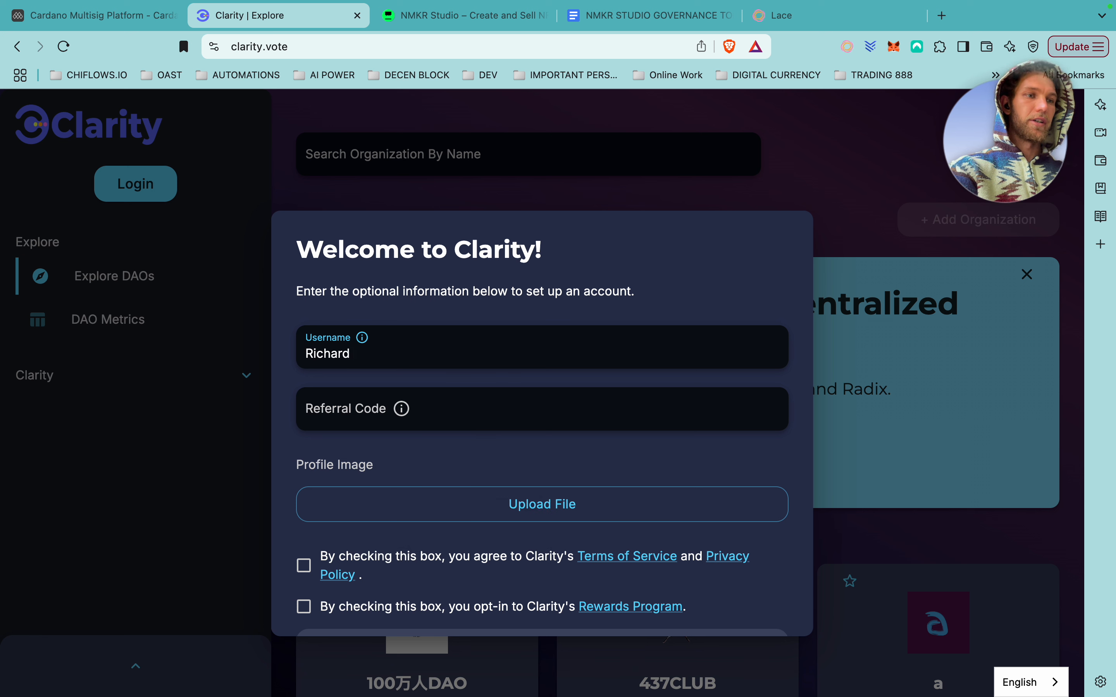
left_click(391, 401)
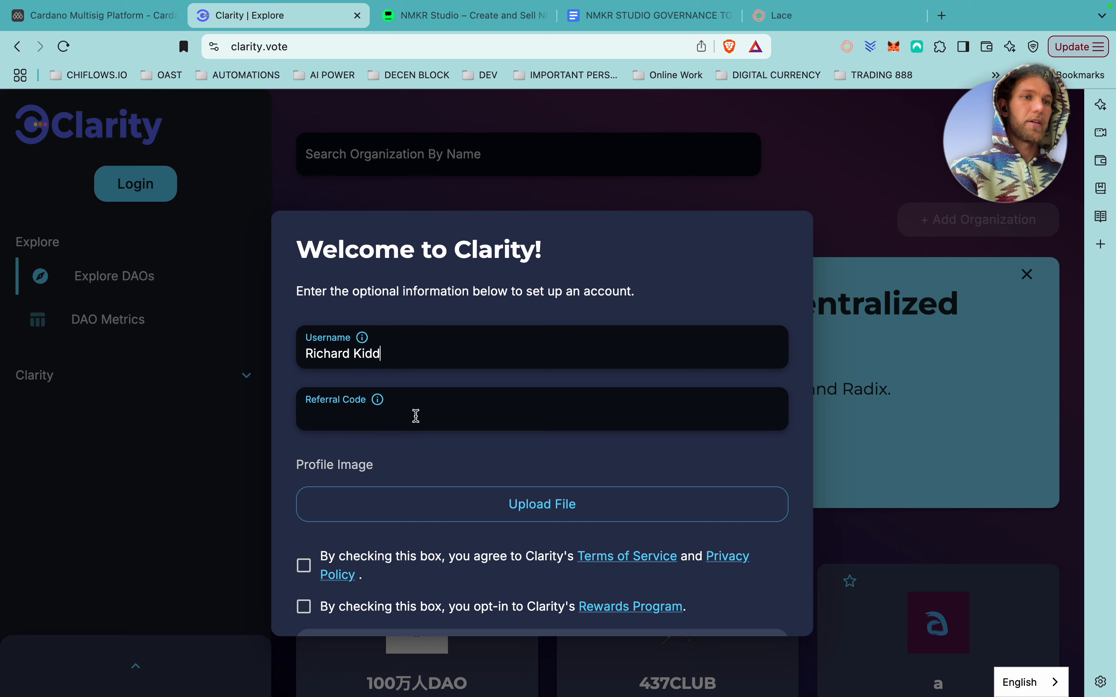
left_click(364, 342)
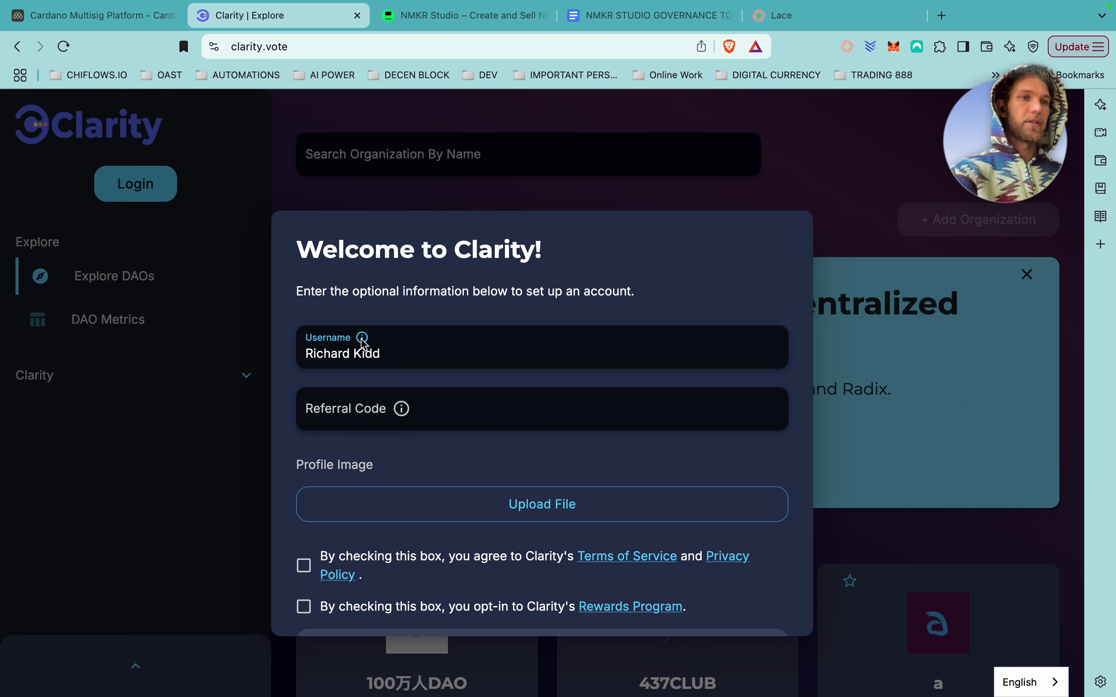
mouse_move(363, 339)
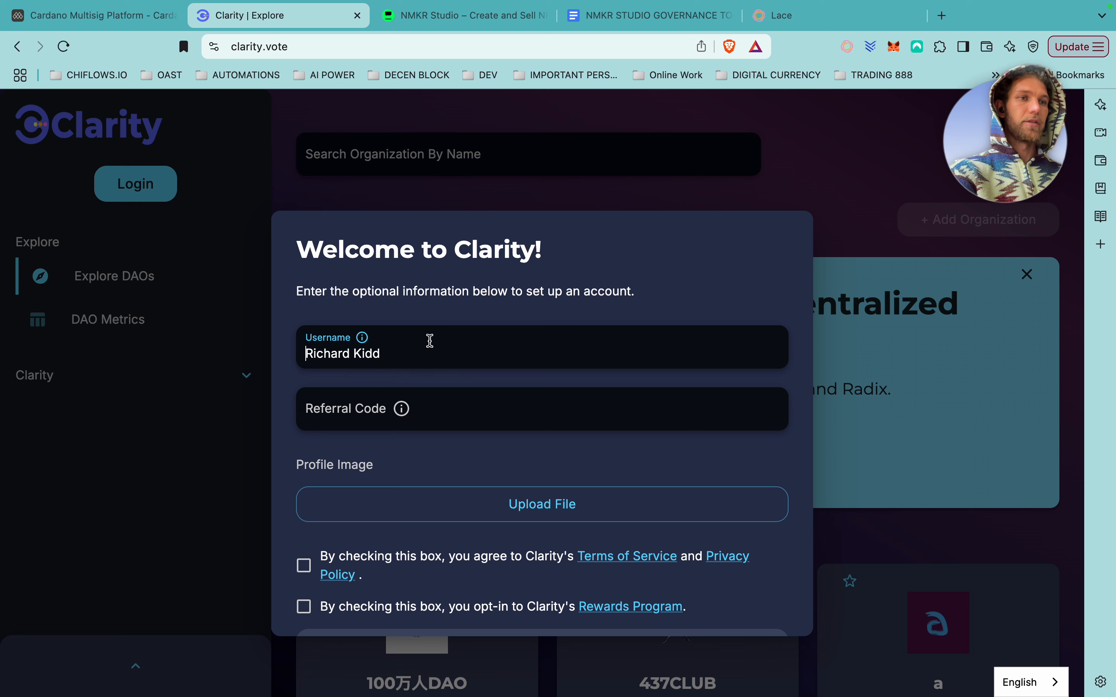
scroll(502, 484, "down", 2)
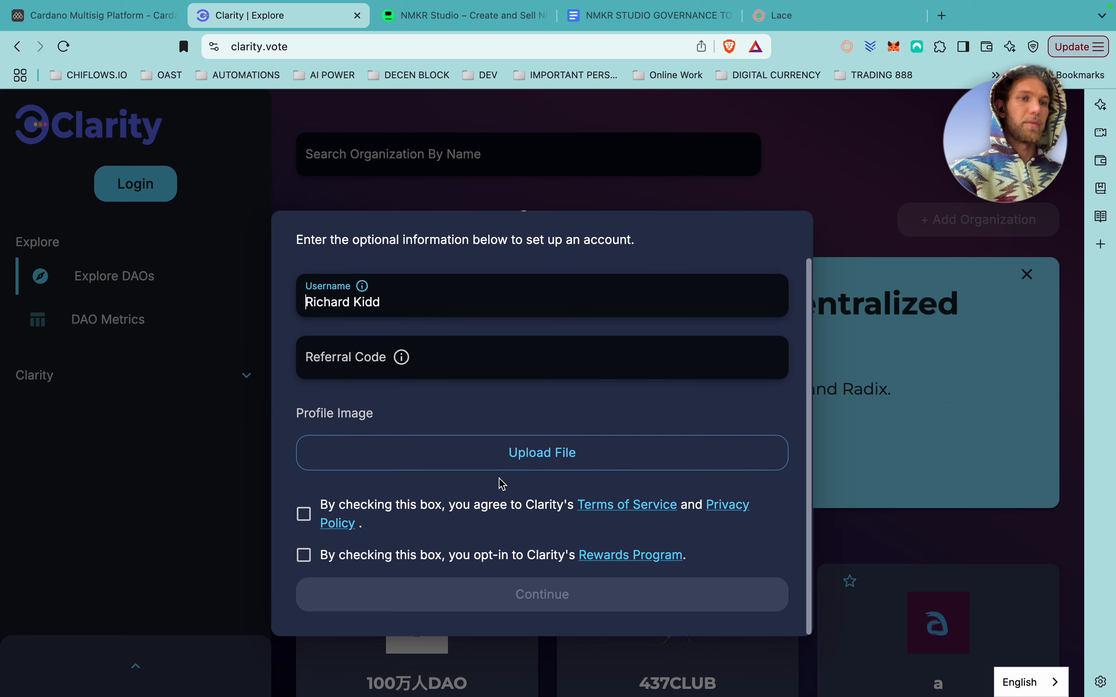
Accept the terms and privacy policy, opt out of rewards, and submit the setup.
left_click(303, 516)
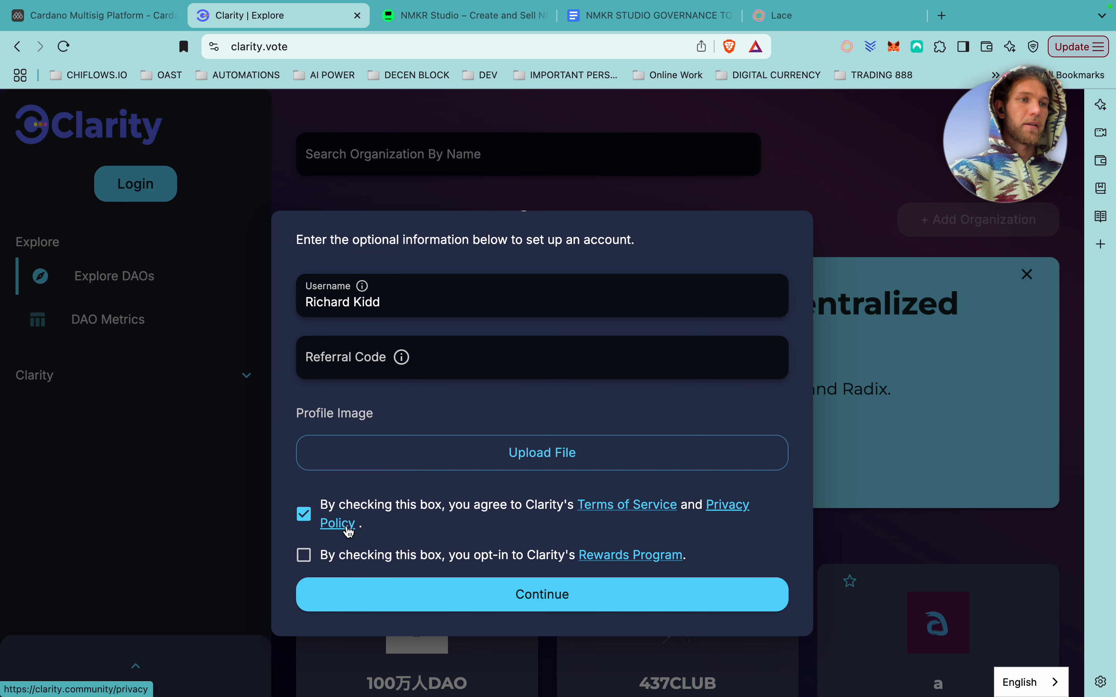
left_click(305, 556)
scroll(543, 608, "down", 2)
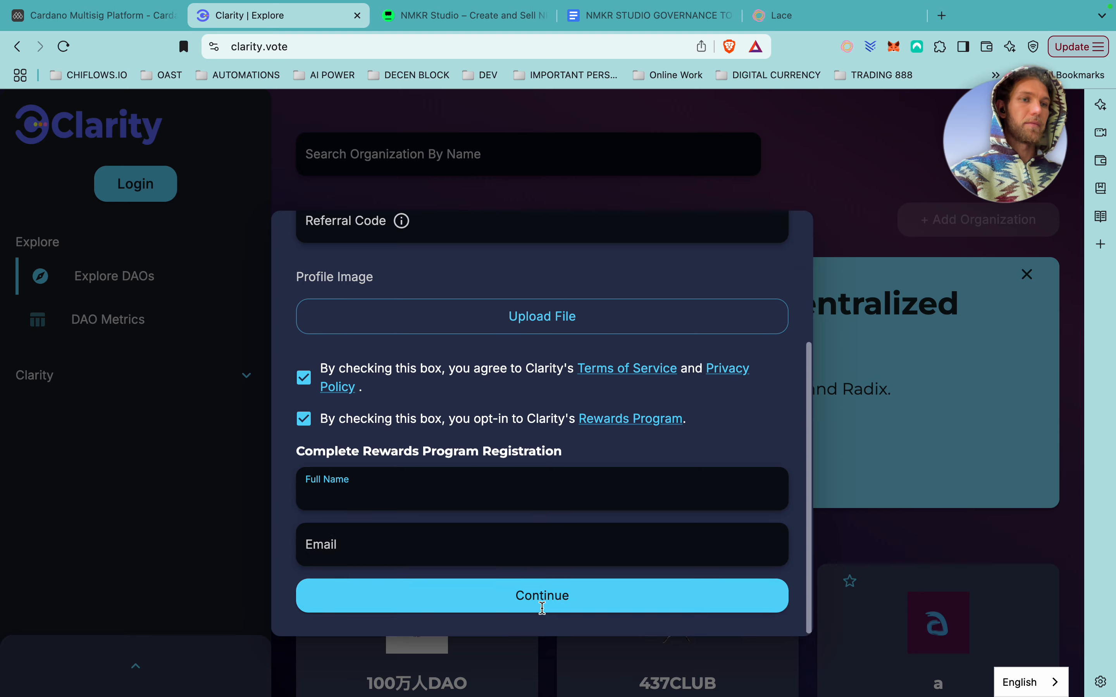
left_click(415, 480)
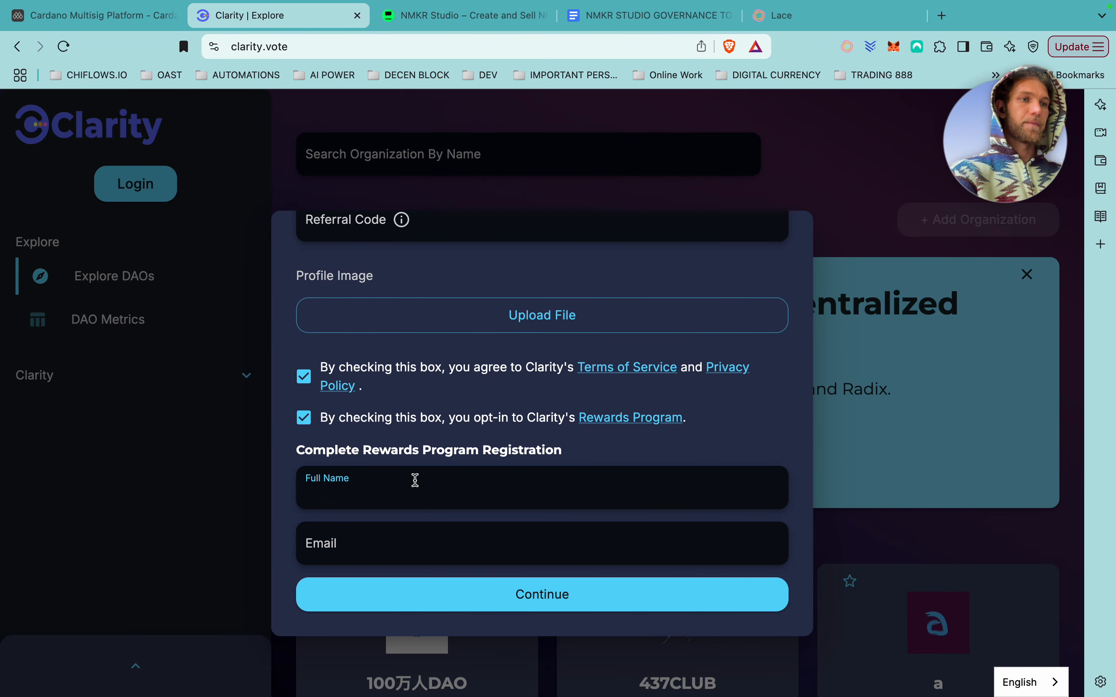
left_click(305, 419)
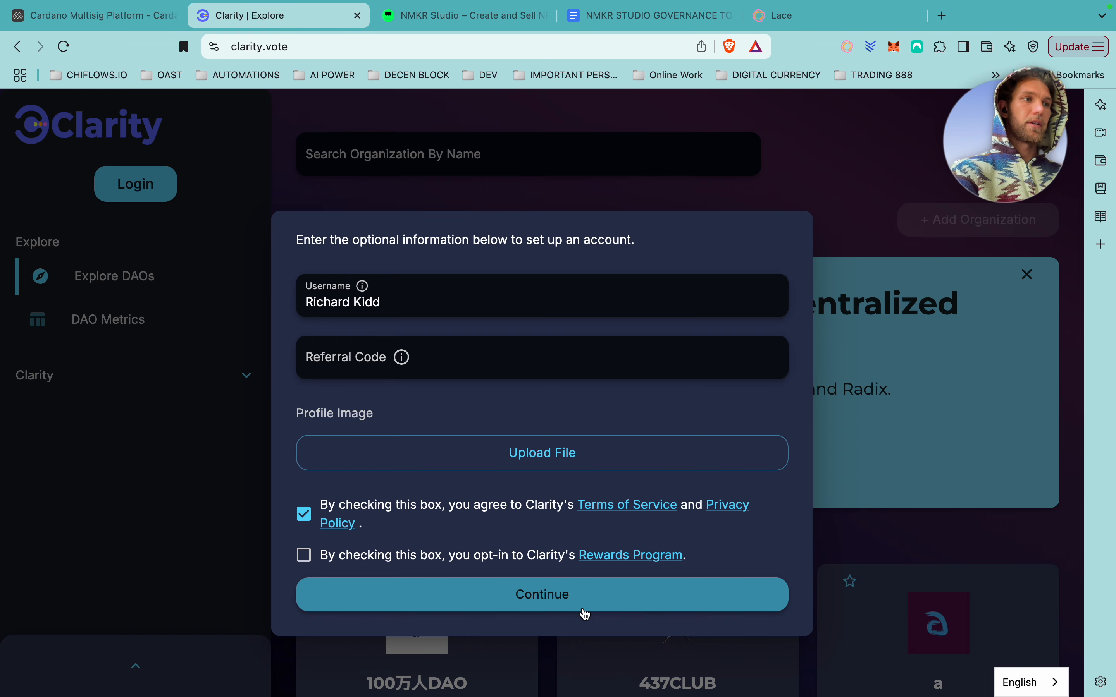
left_click(544, 587)
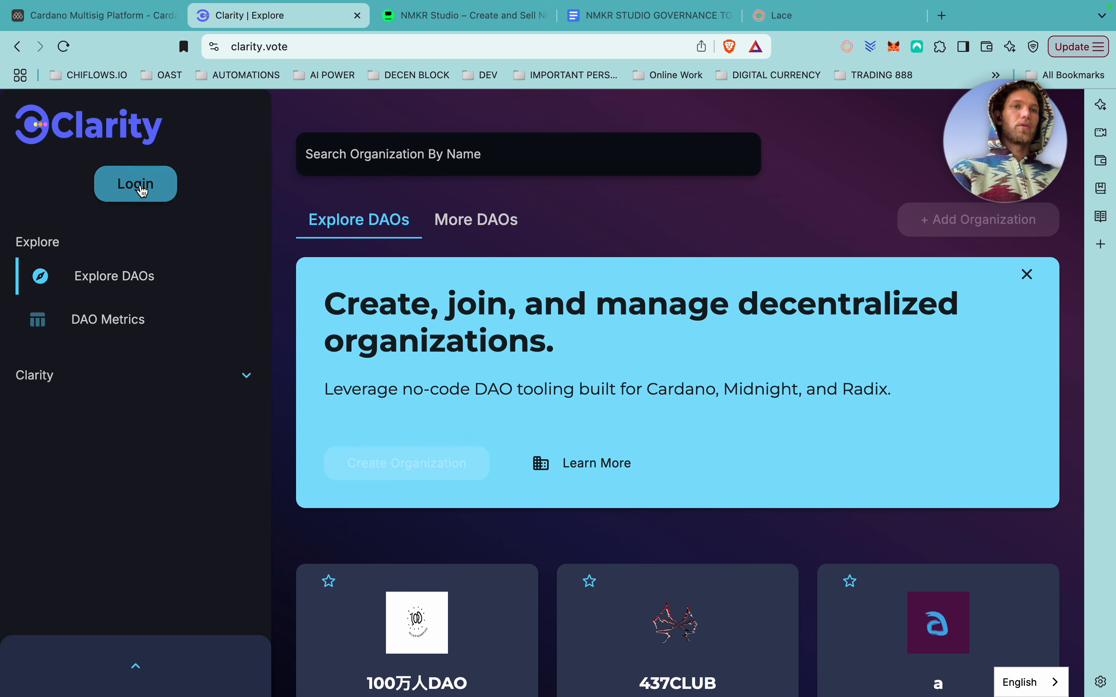
Redo the account setup with the suggested username and accepted terms, then submit it.
left_click(138, 667)
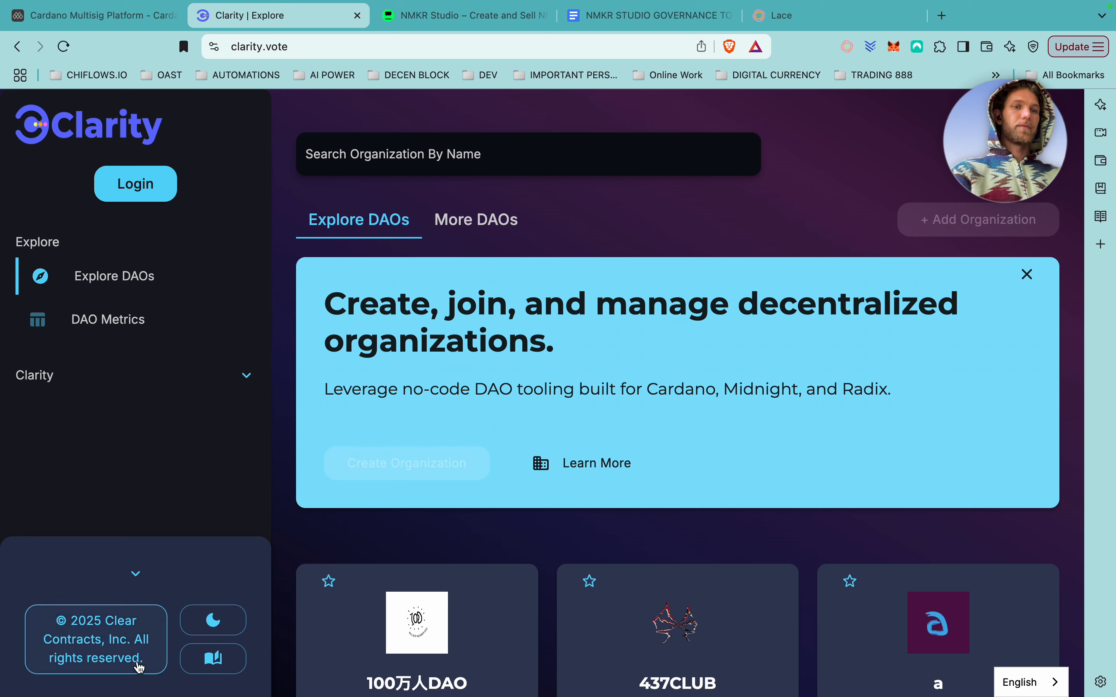
left_click(137, 573)
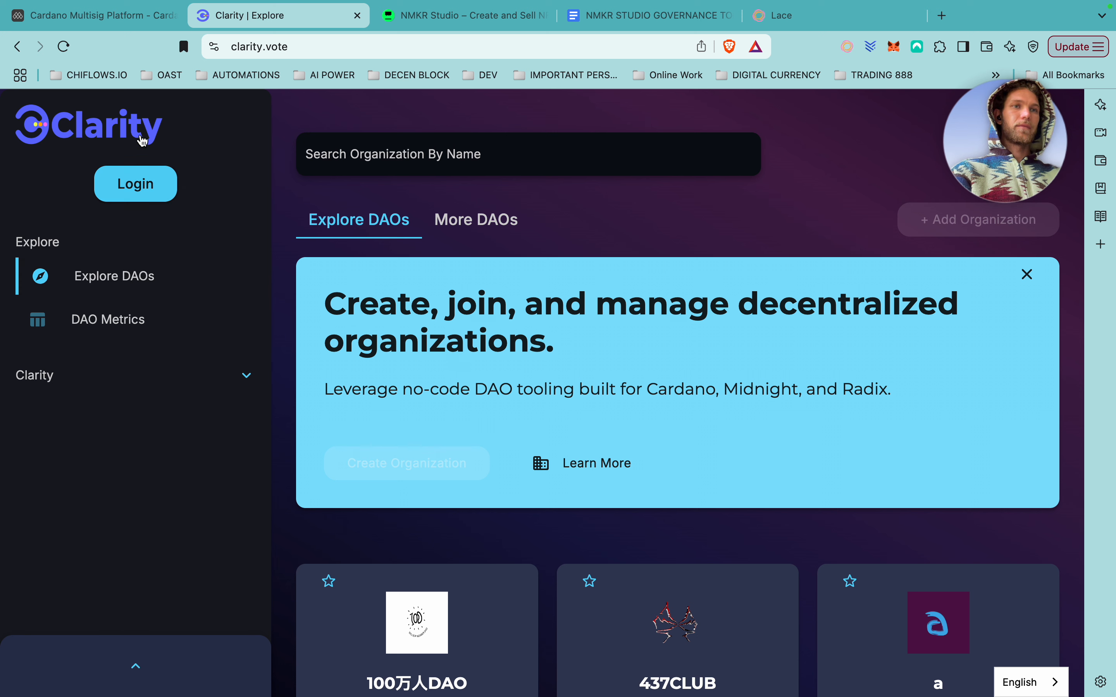
left_click(141, 187)
left_click(538, 480)
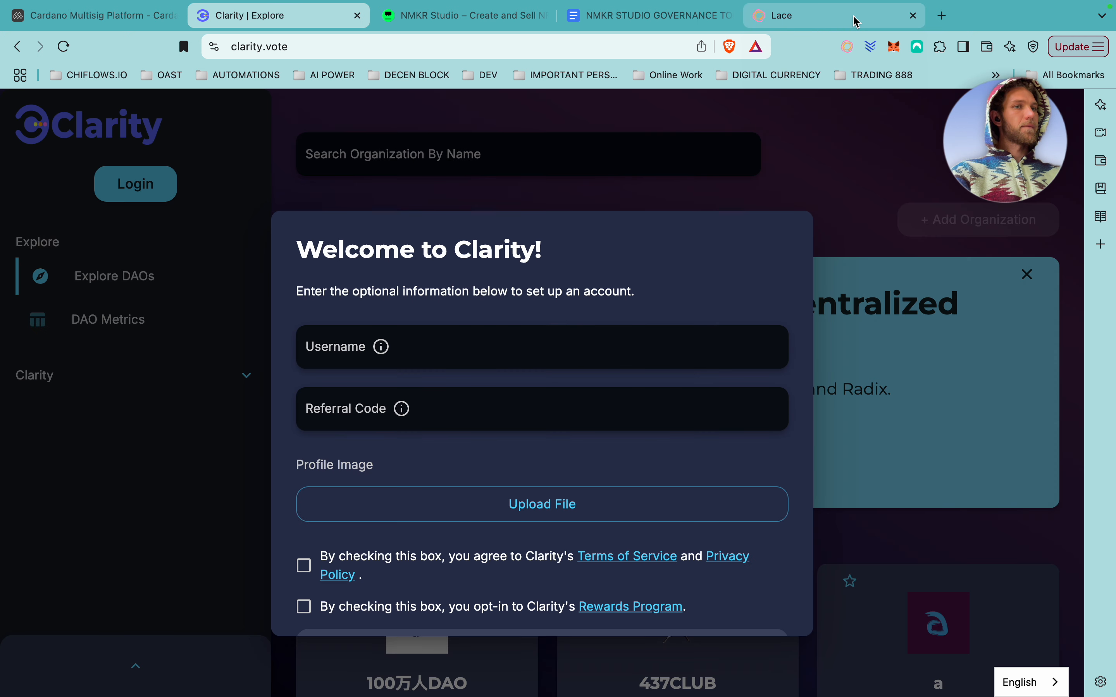
left_click(408, 349)
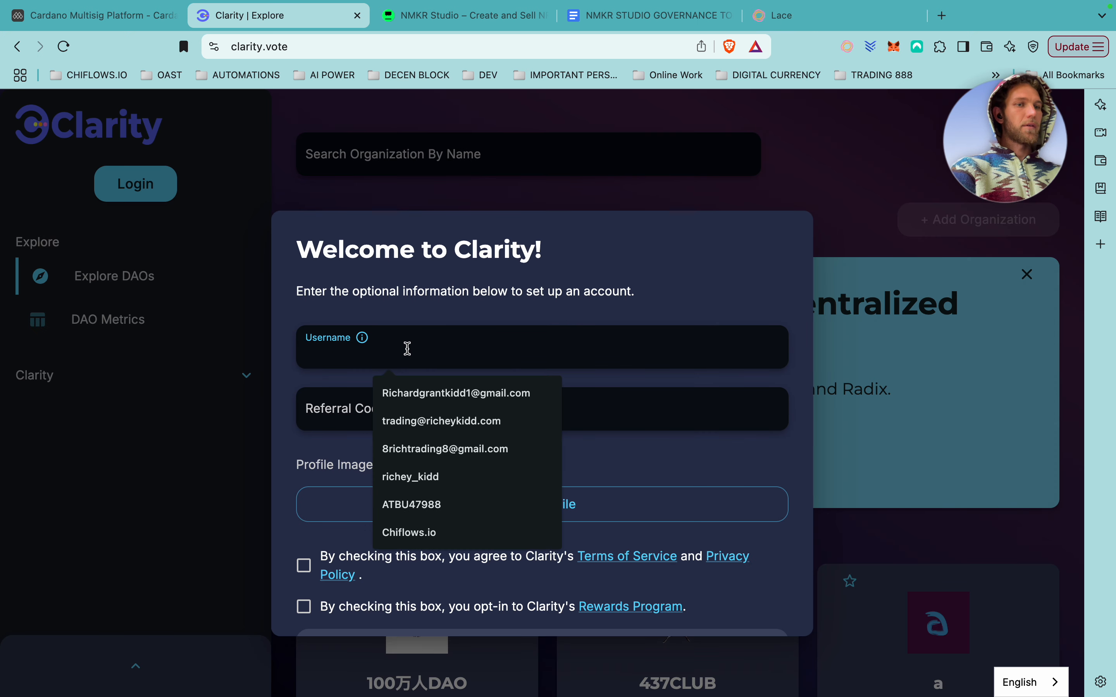
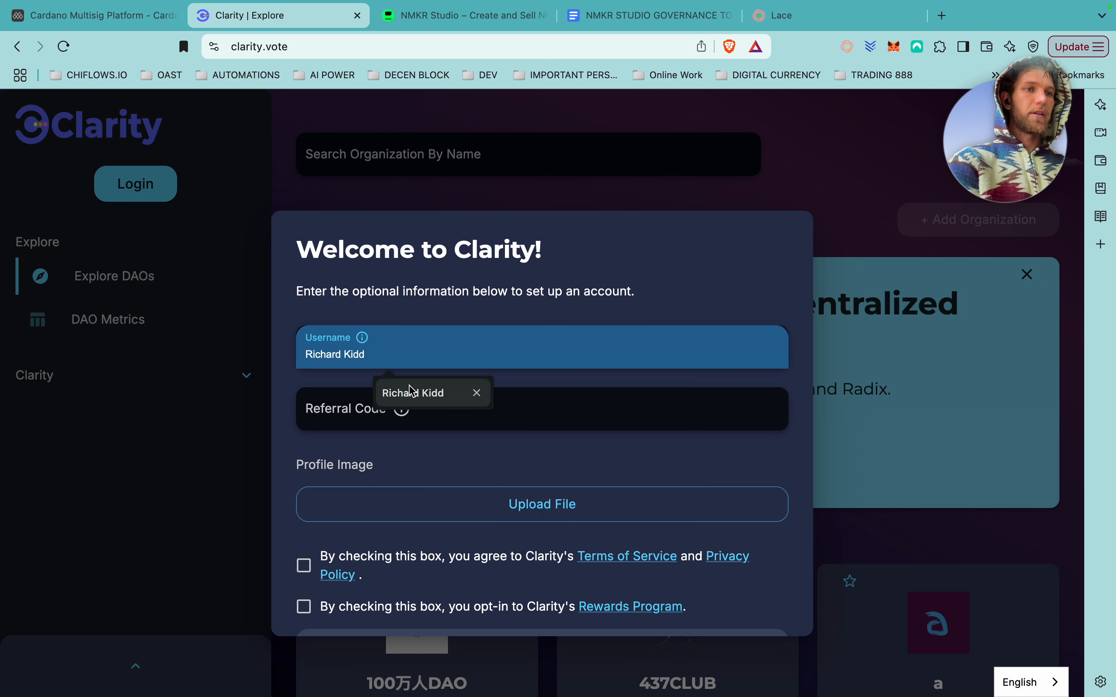
left_click(413, 393)
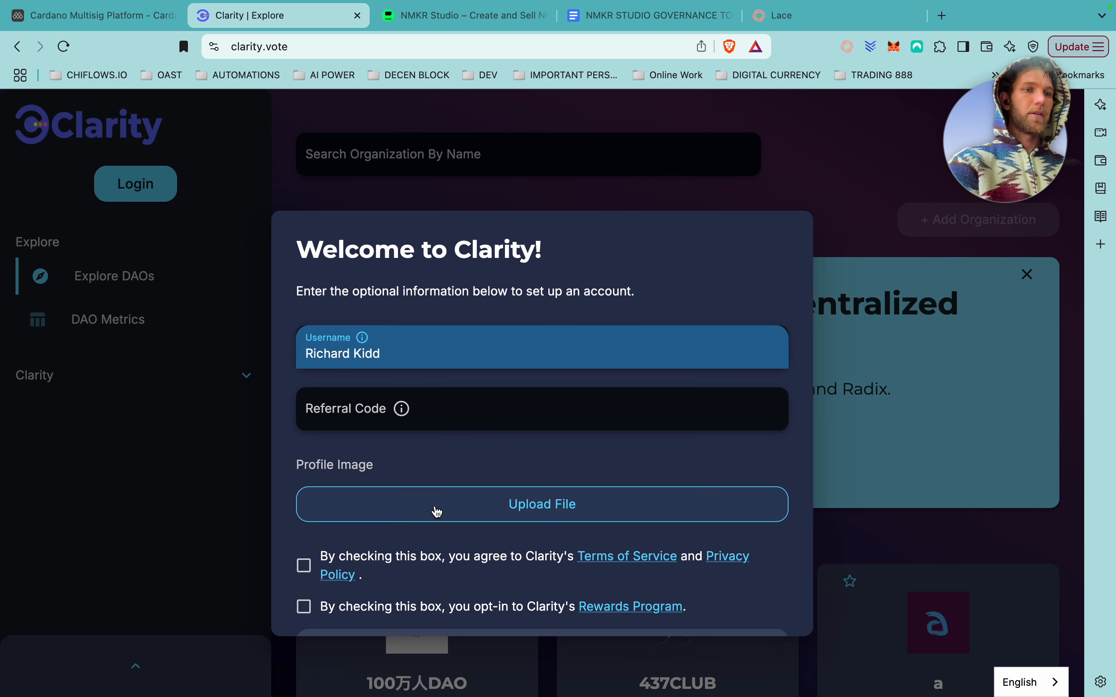
scroll(415, 507, "down", 2)
left_click(304, 514)
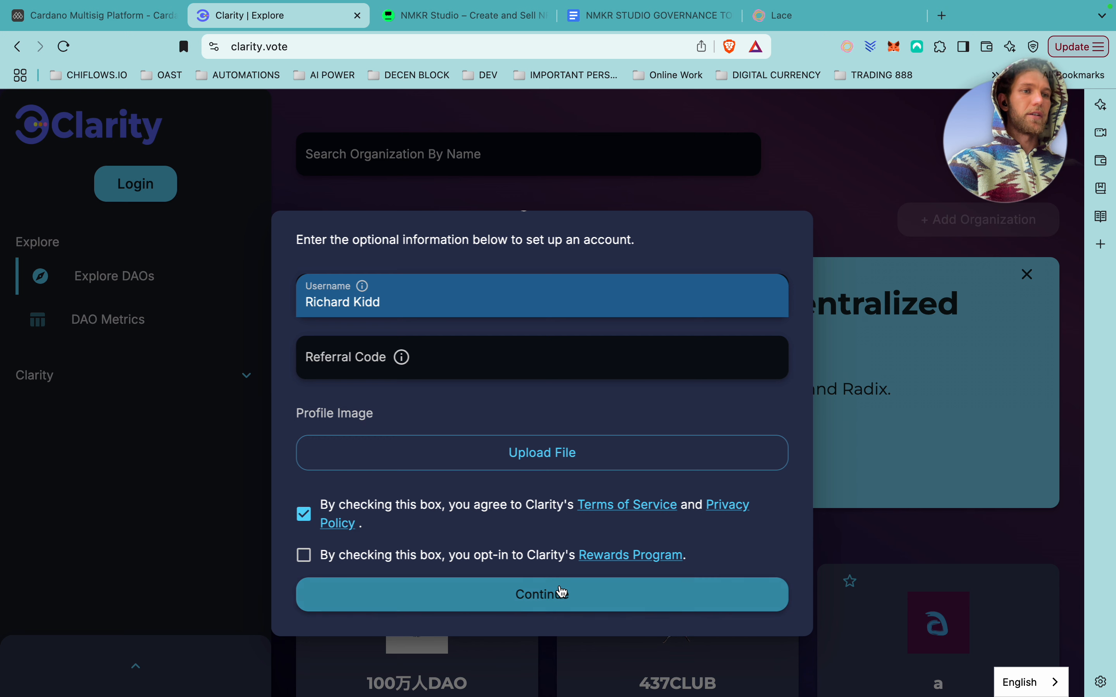
left_click(554, 604)
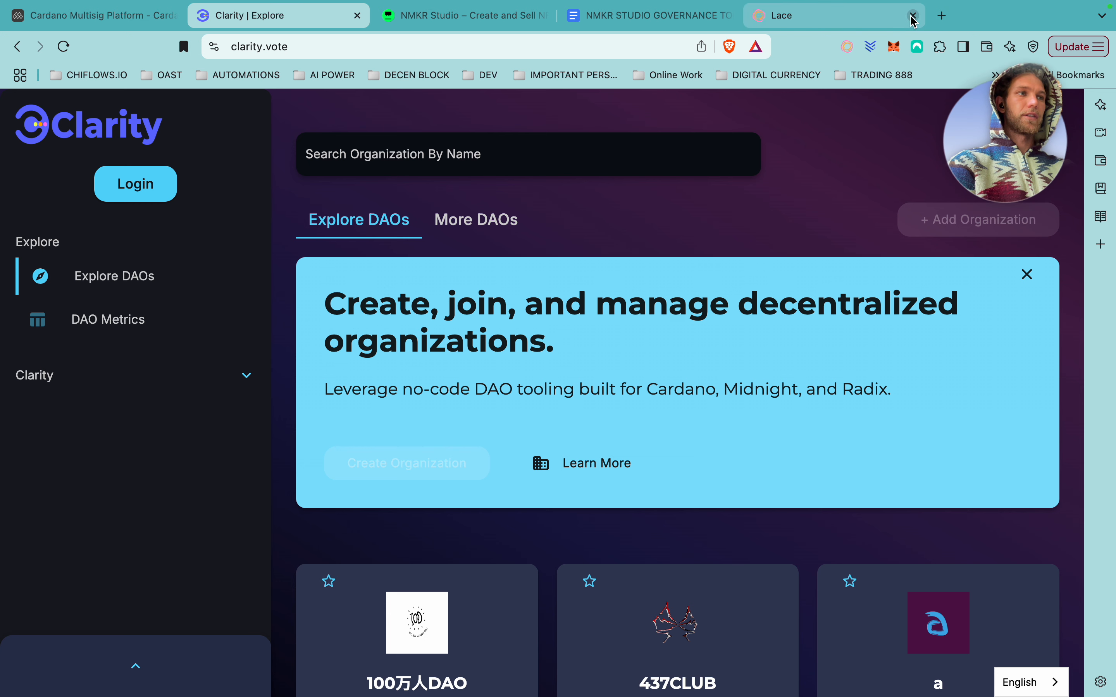
Close the separate Lace tab and start a Cardano login with the Lace wallet.
left_click(913, 16)
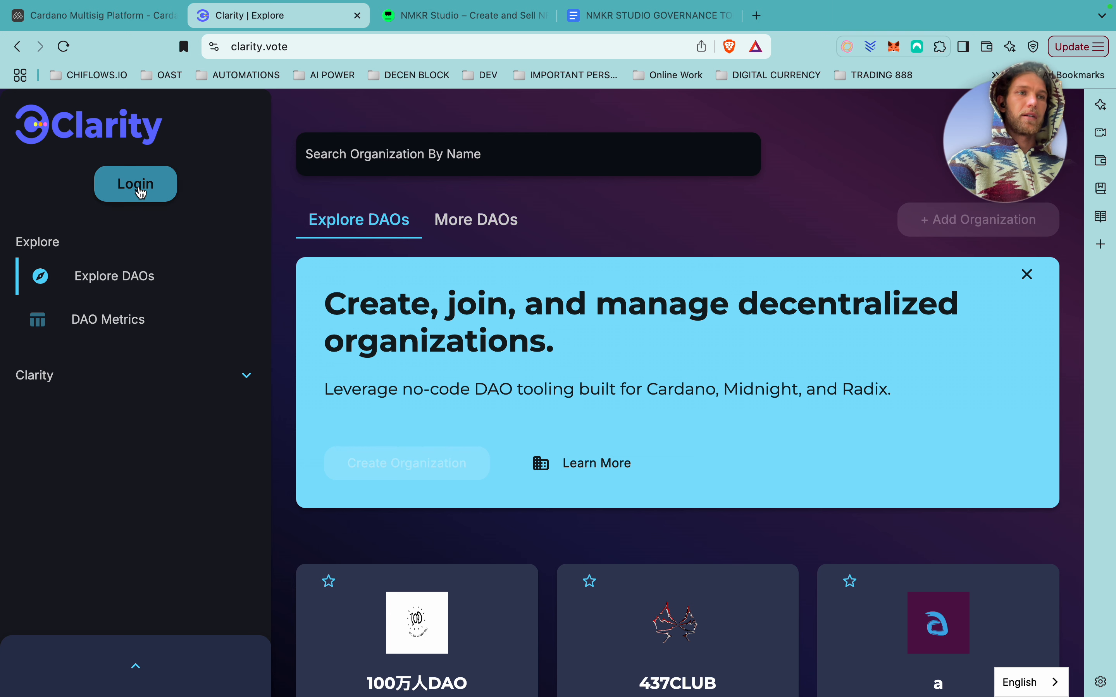
left_click(141, 191)
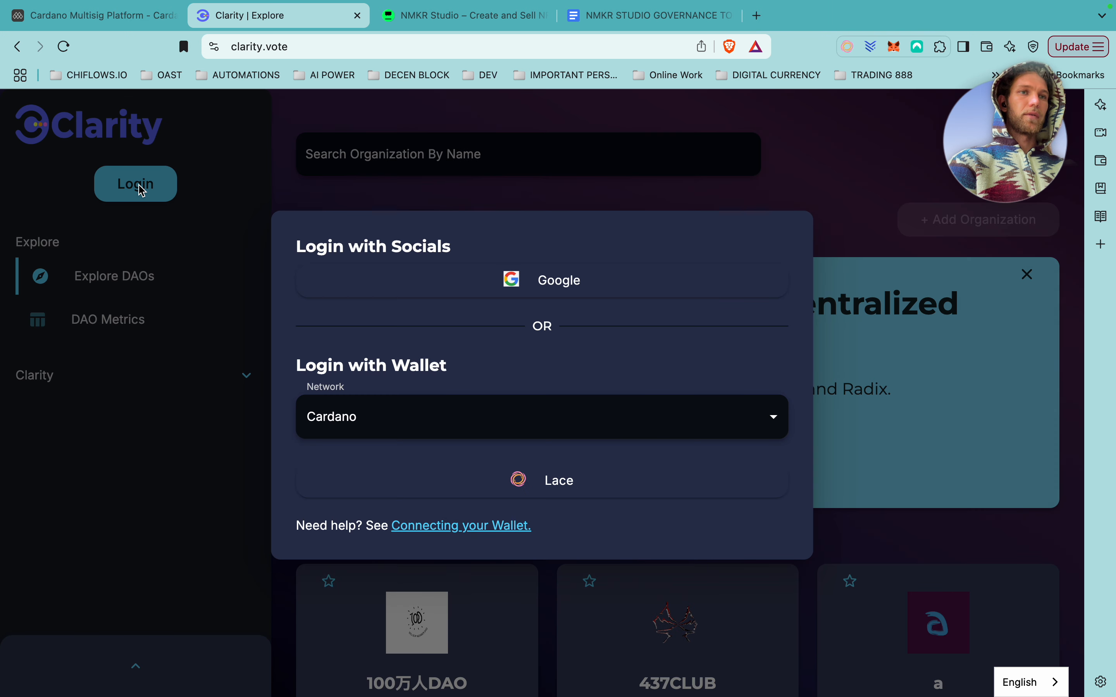
left_click(556, 482)
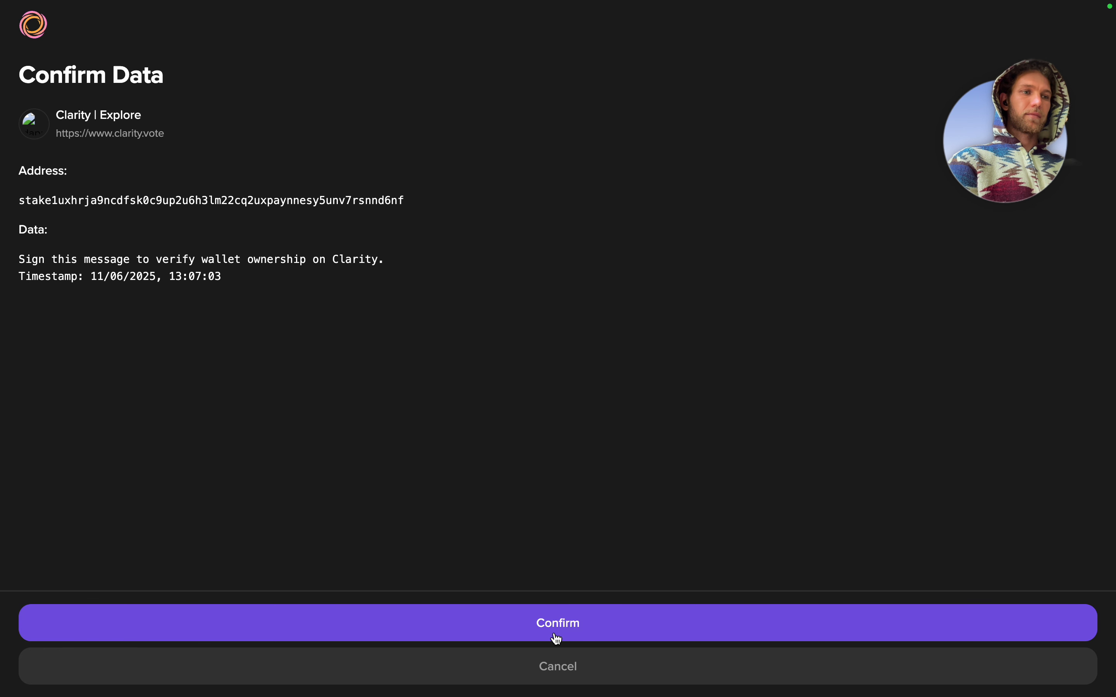
Approve Clarity's data-signing request in Lace with the wallet password, then close the wallet.
left_click(556, 636)
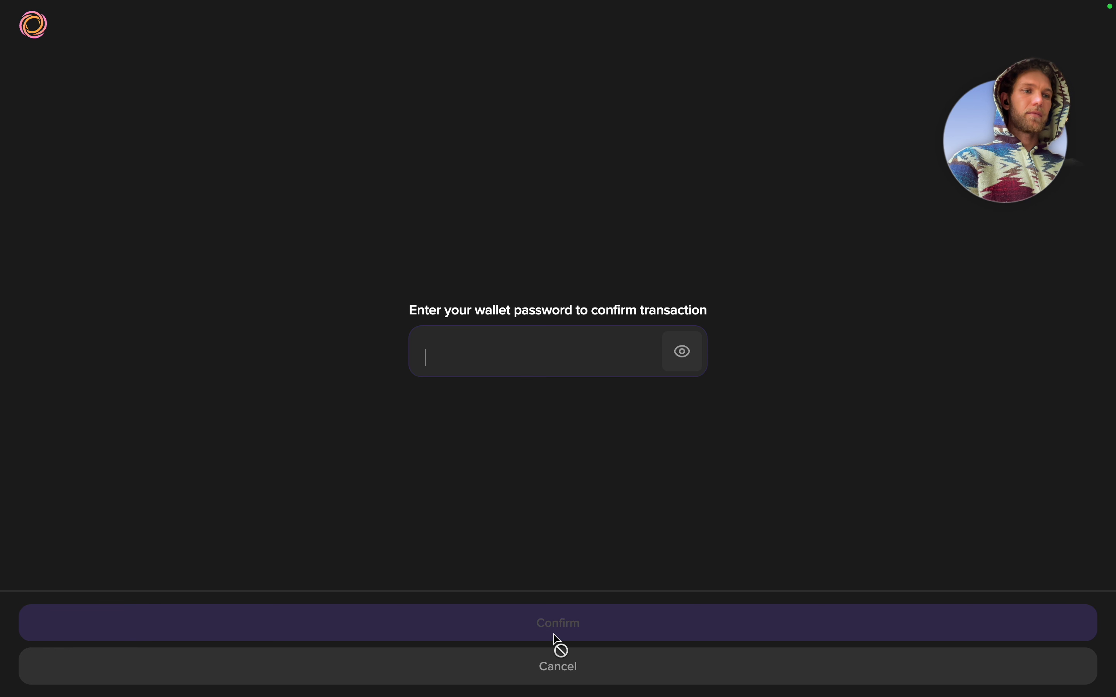
left_click(465, 369)
type("••")
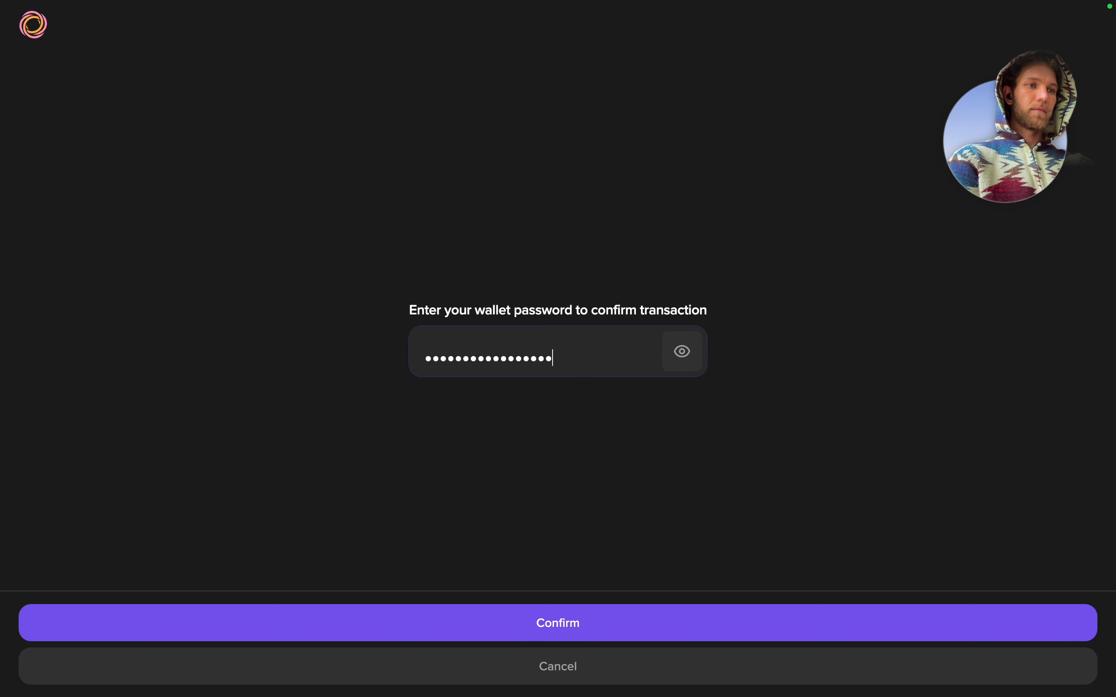
left_click(569, 623)
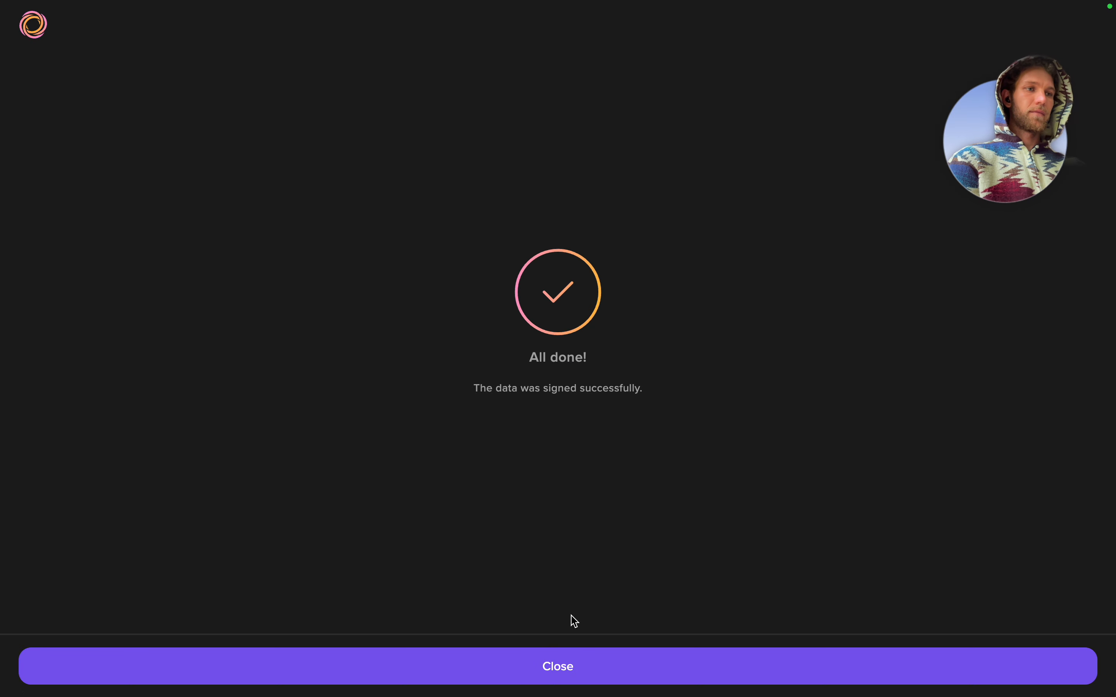
left_click(571, 665)
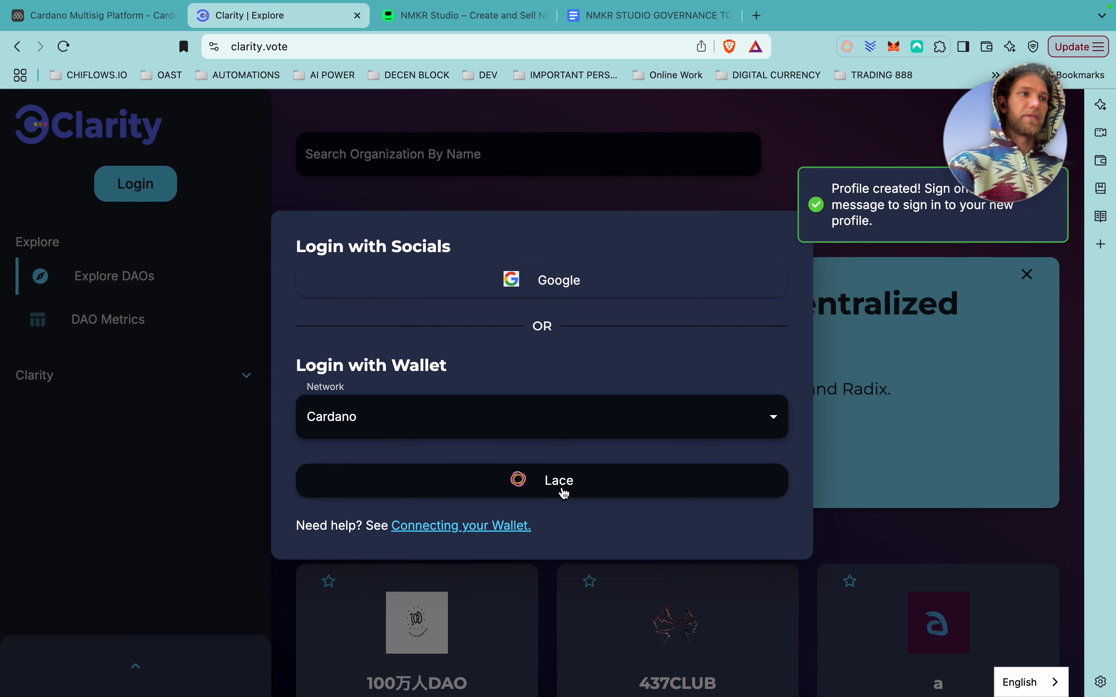
Sign in with Lace again and approve the ownership verification using the wallet password.
left_click(564, 493)
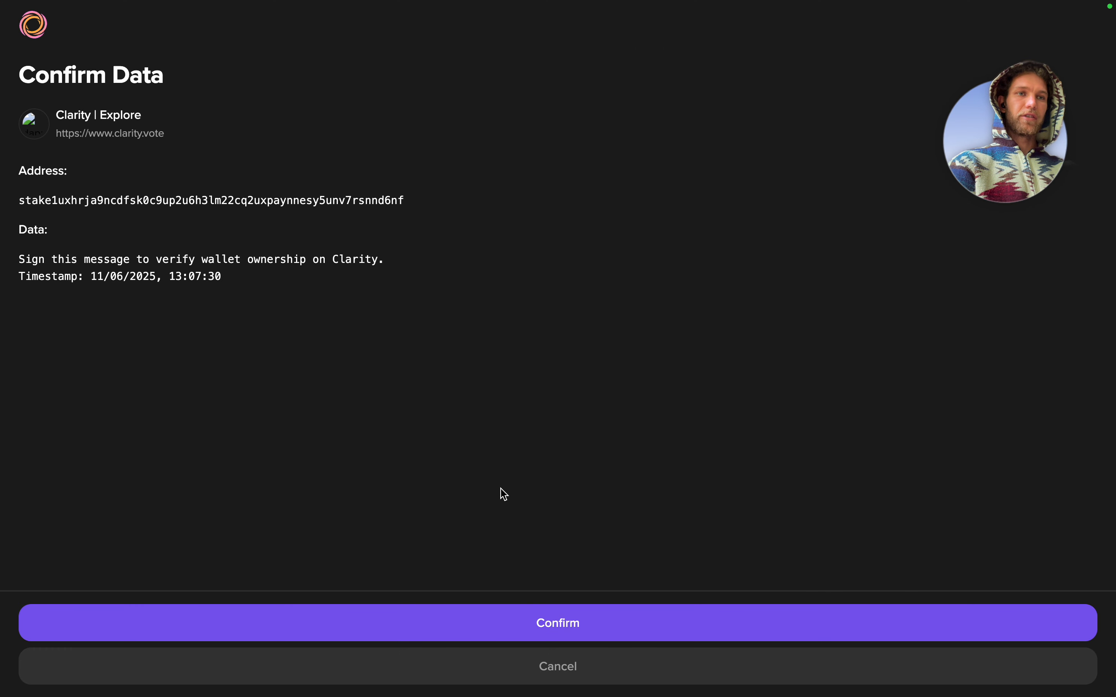
left_click(558, 623)
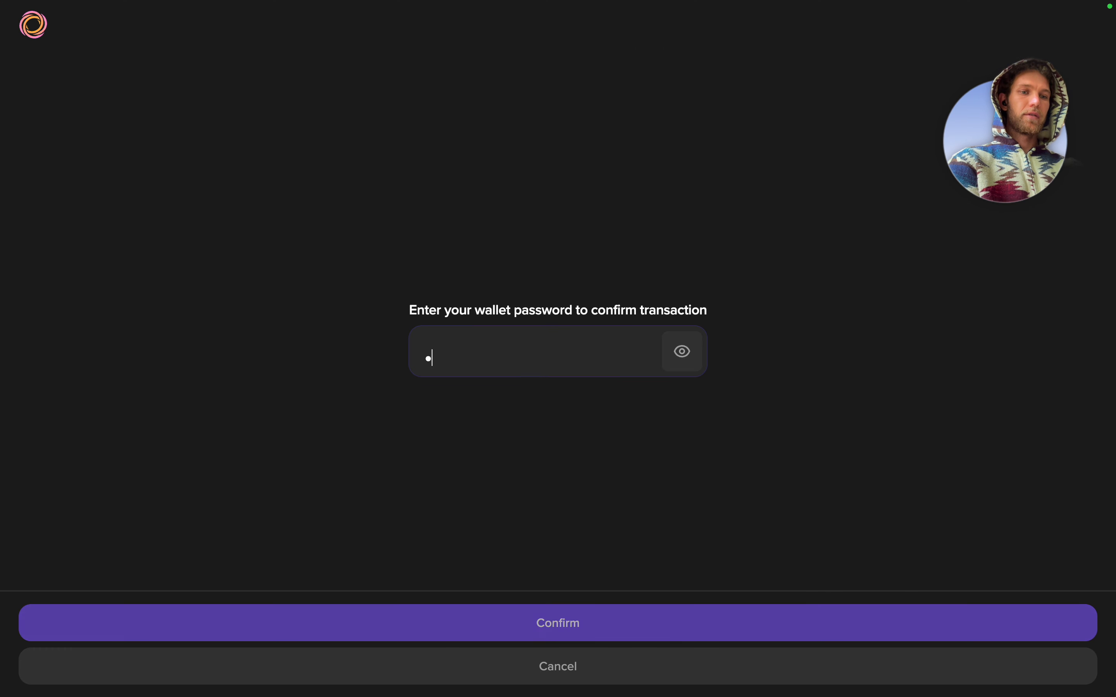
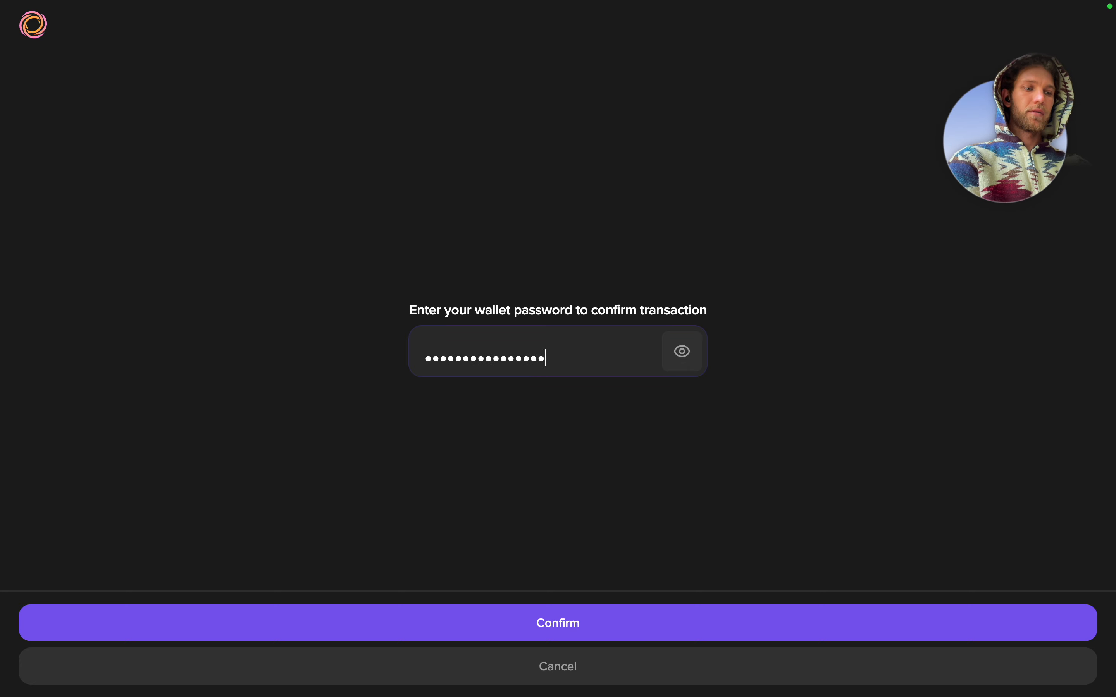
left_click(565, 624)
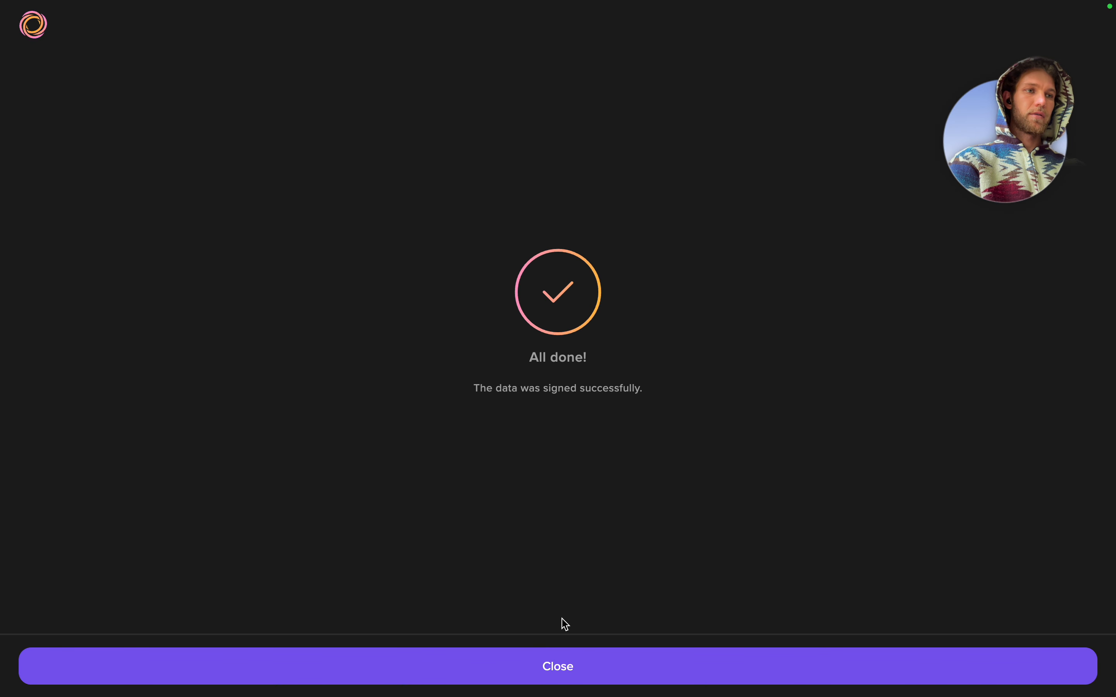
left_click(572, 663)
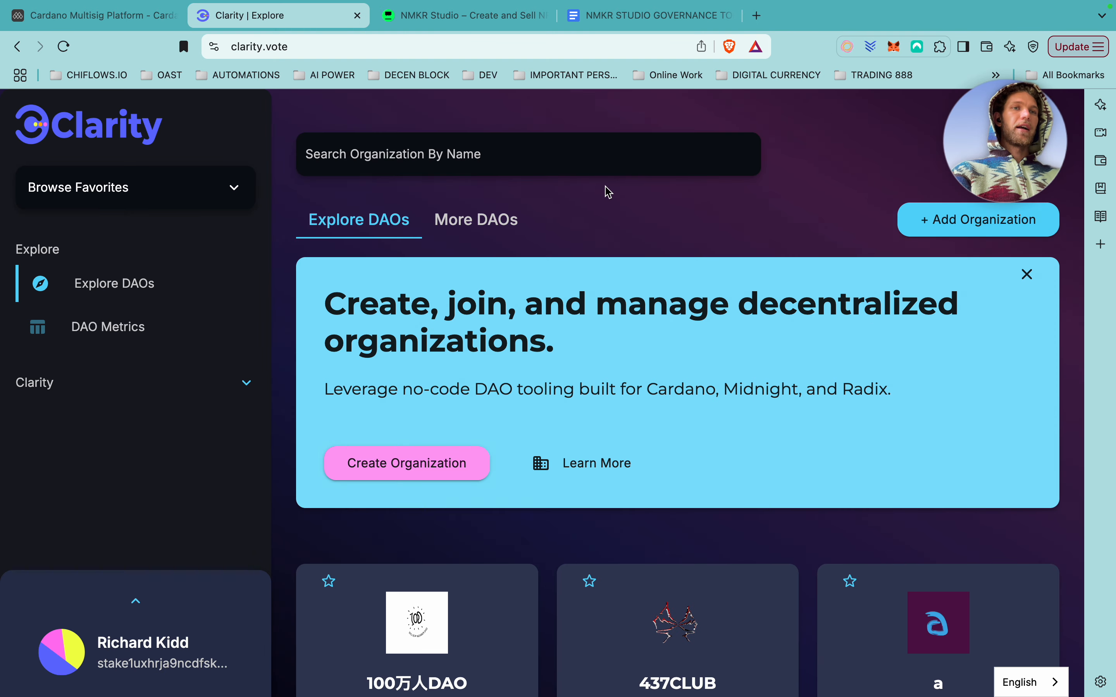
Start a new organization, skip the referral code, and enter the name Ocean and Surf Therapy Academy.
left_click(963, 221)
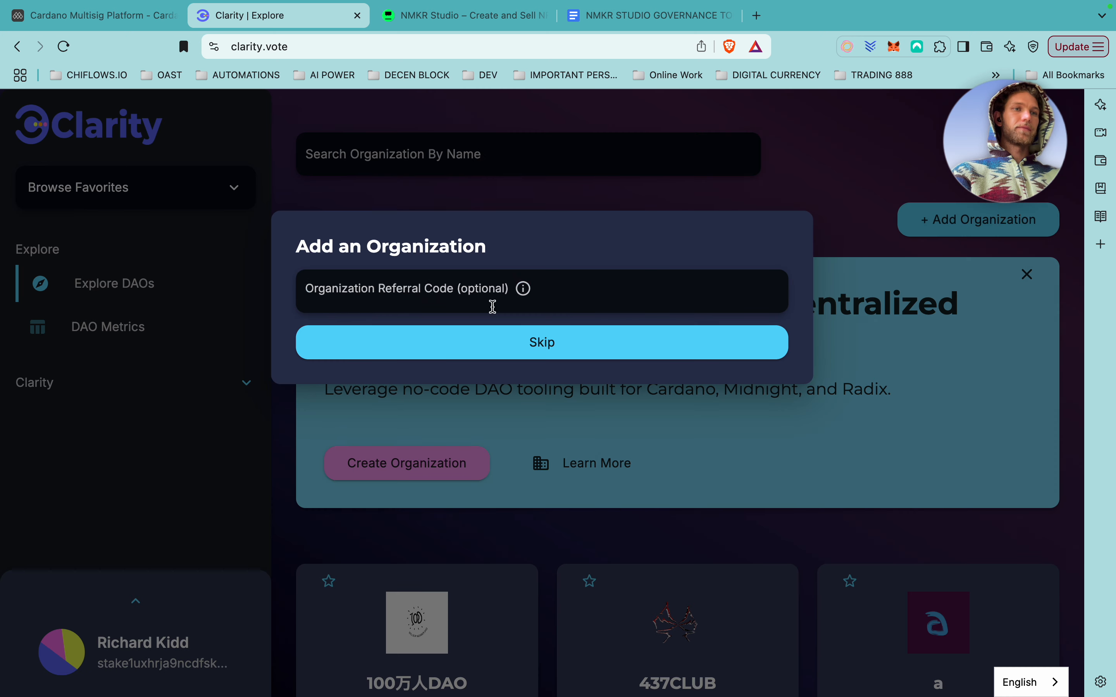
left_click(460, 299)
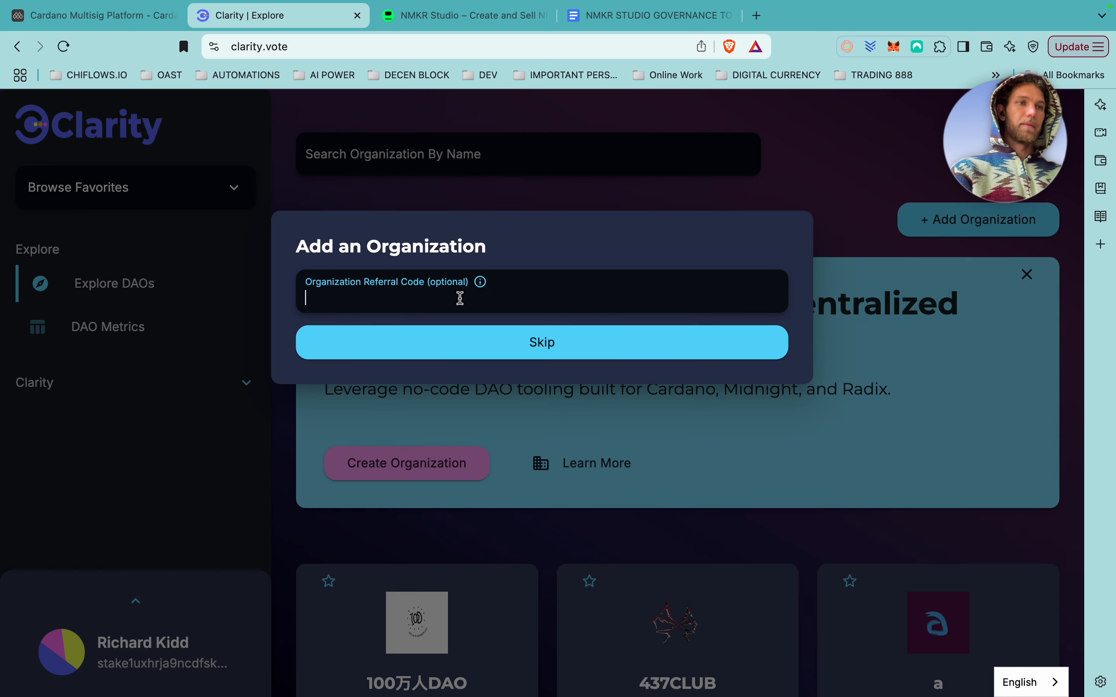
left_click(537, 343)
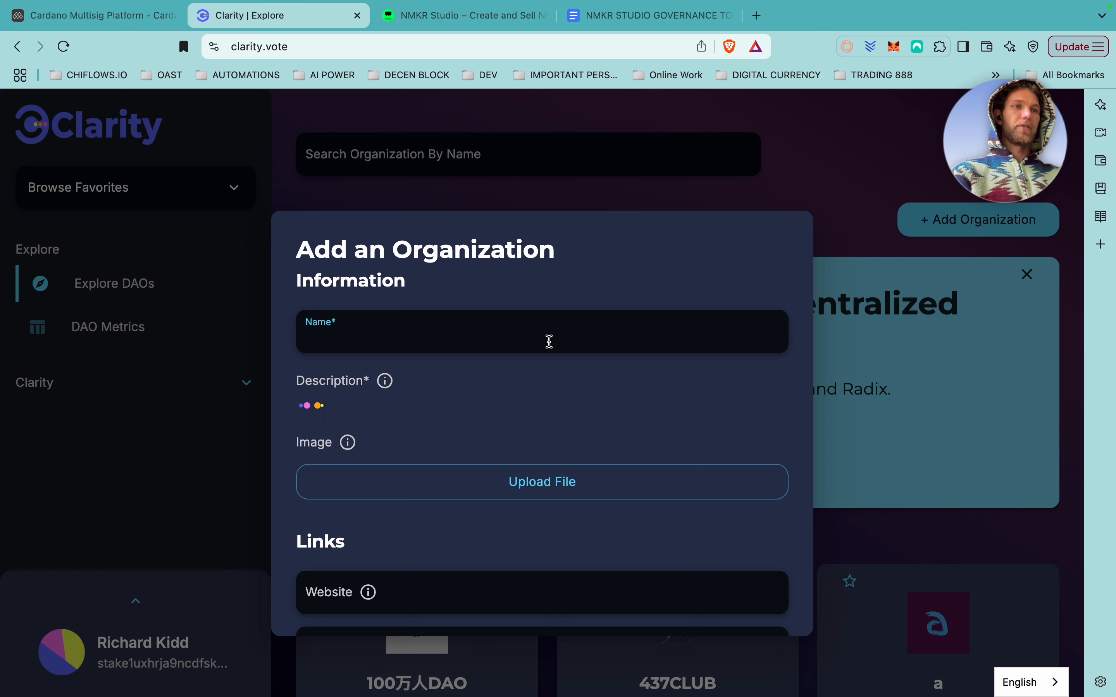
left_click(453, 333)
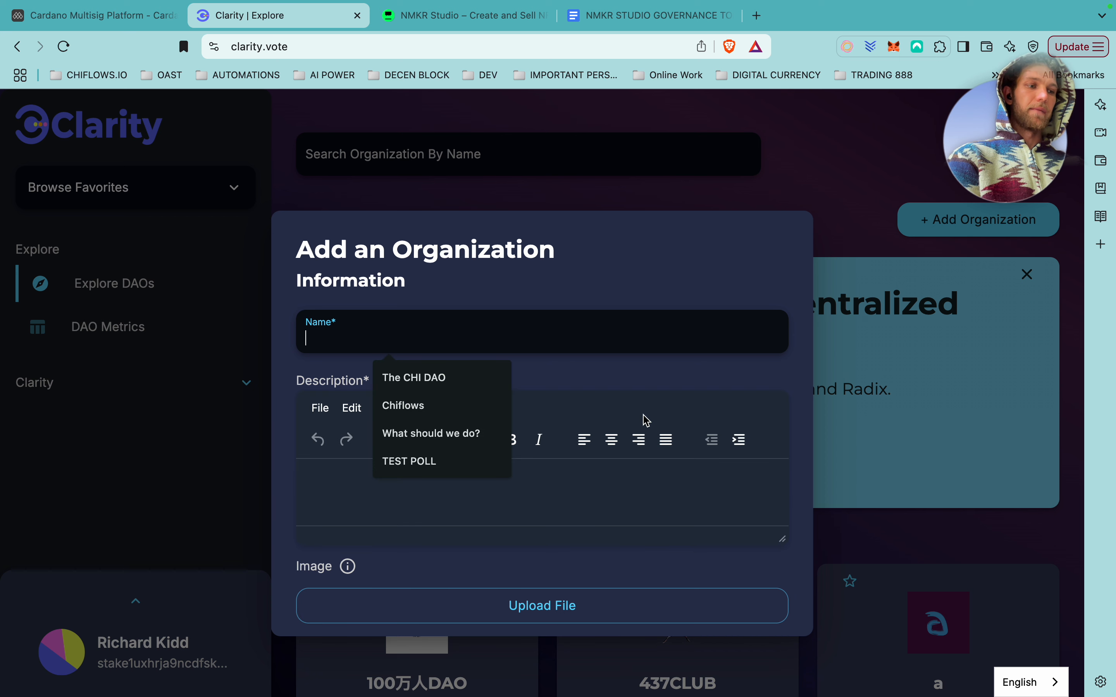
type("Ocean and Surf Therapy A")
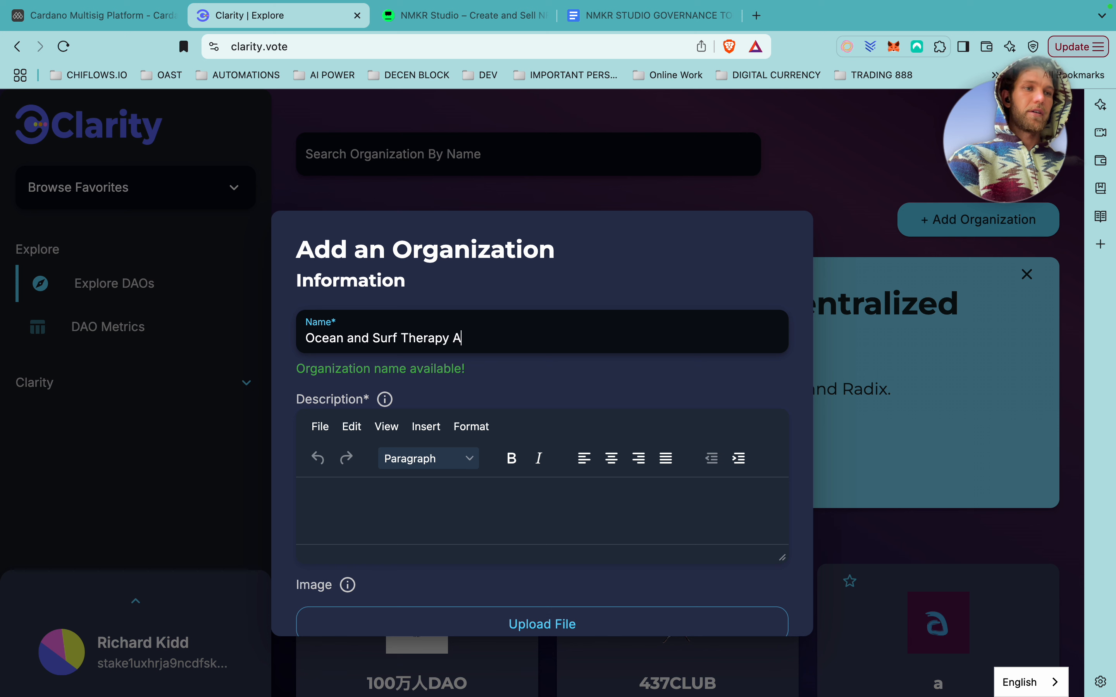
type("demt")
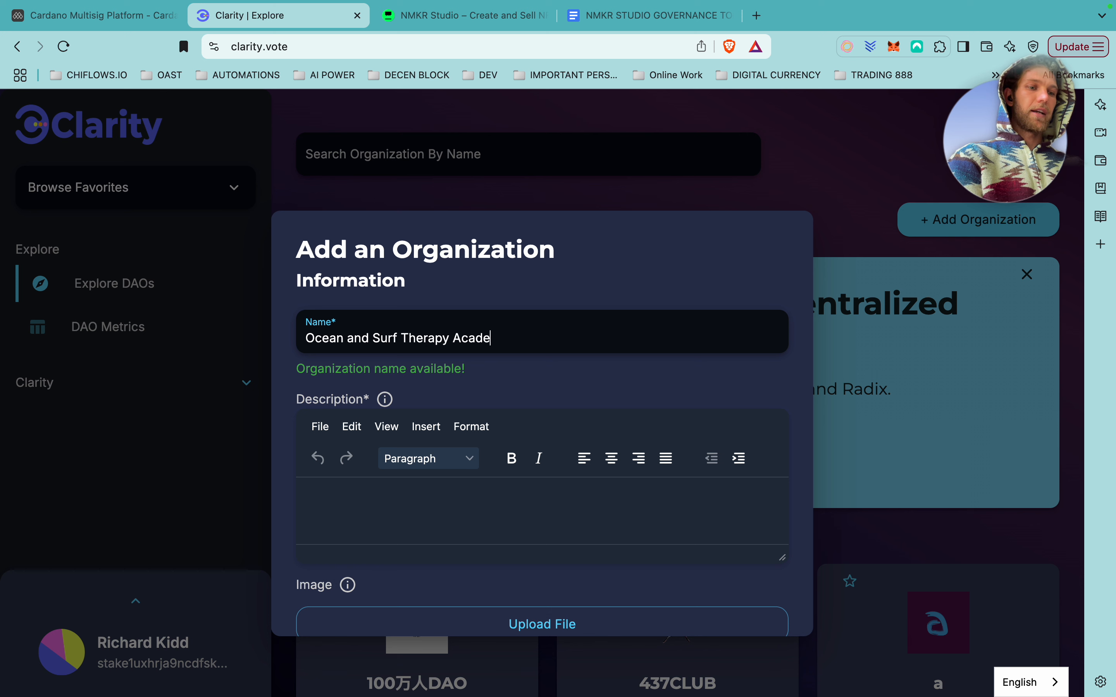
Write the description 'The academy for ocean, surfing and water healing'.
left_click(538, 496)
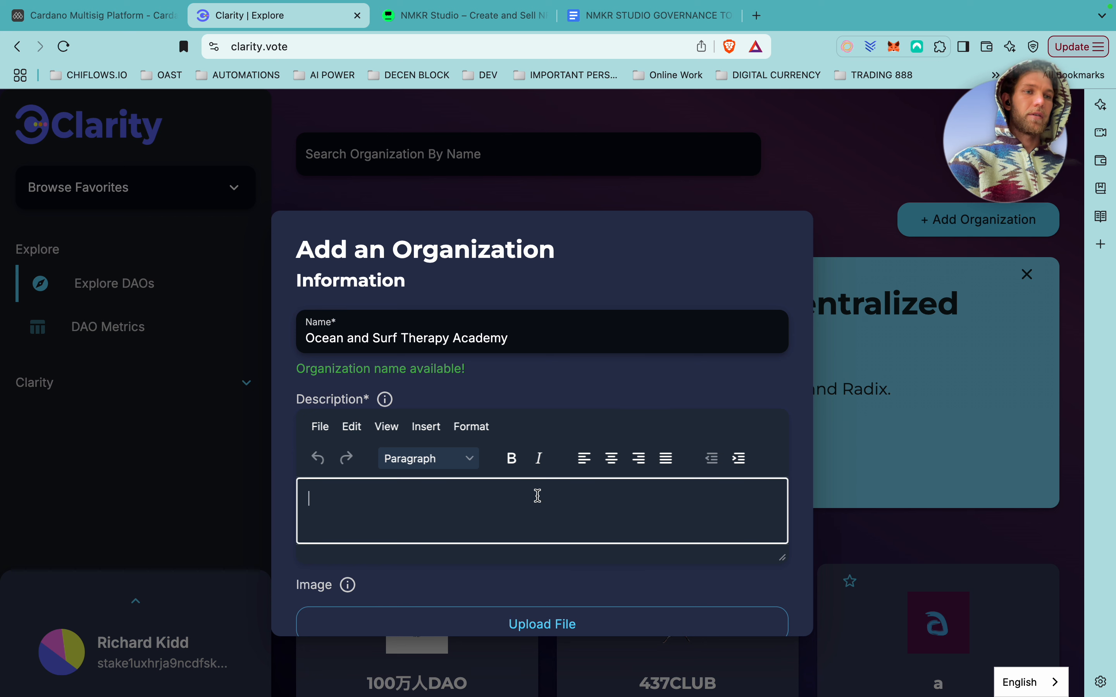
type("The acade")
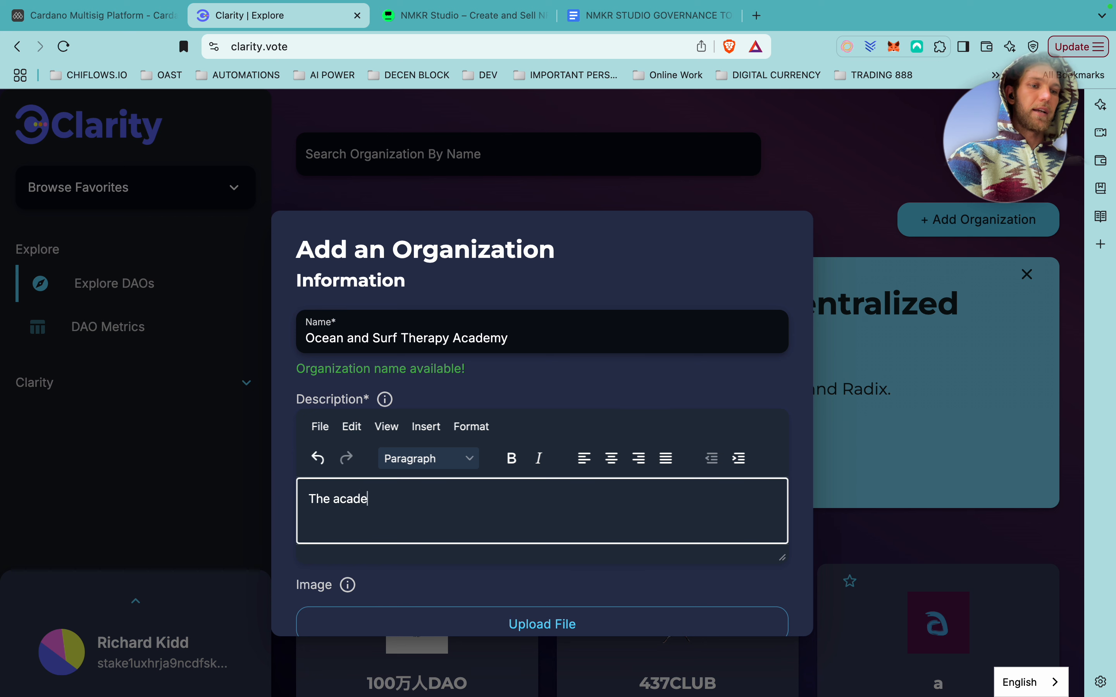
type("my for ")
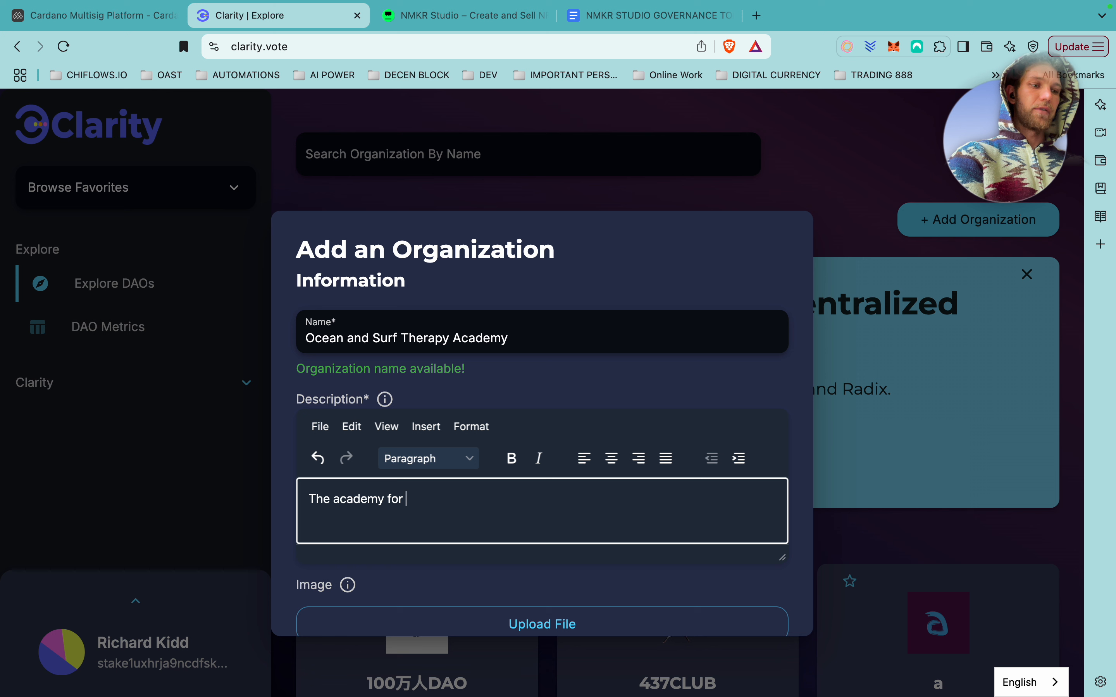
type("ocean and surfing enthusiast")
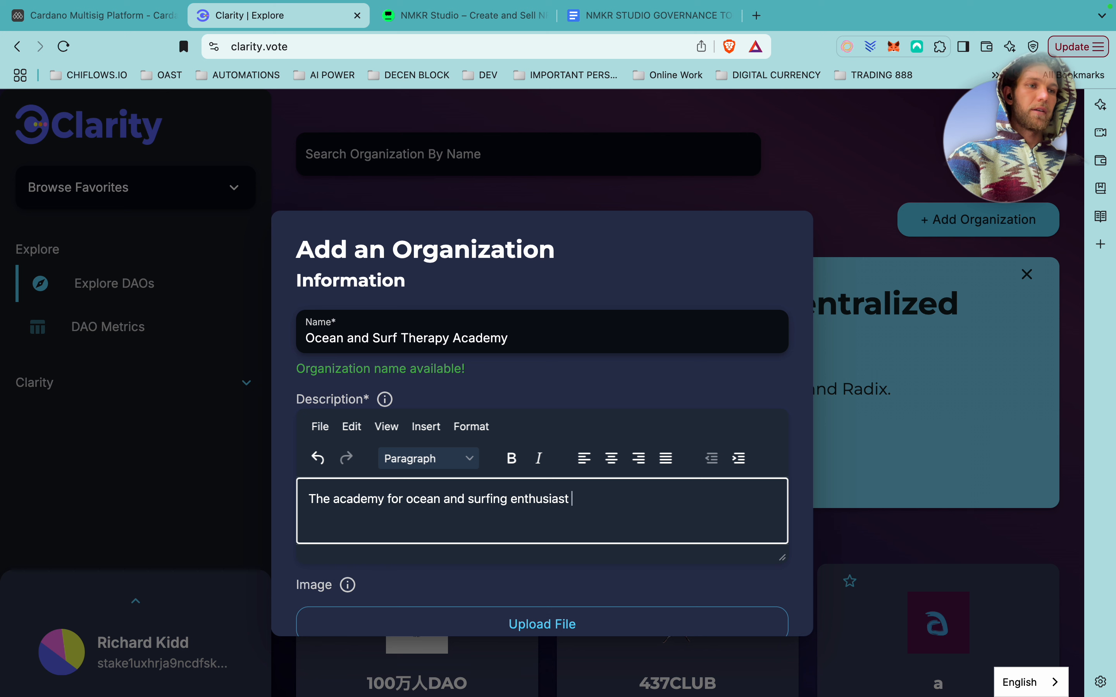
left_click(471, 500)
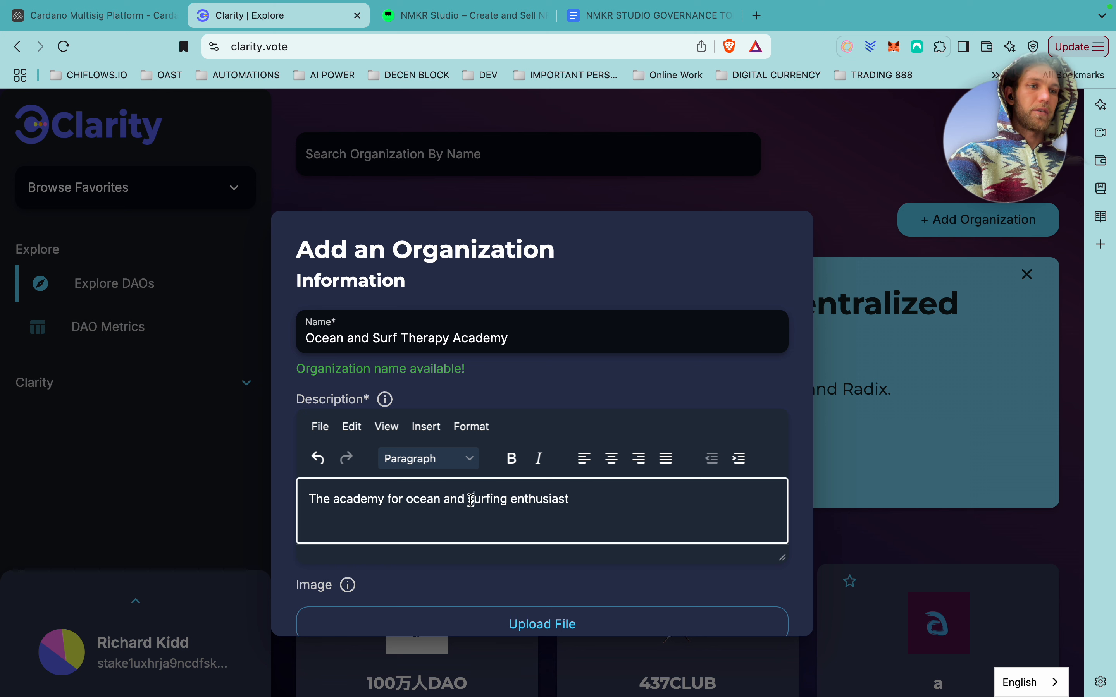
key("BackSpace")
key("BackSpace")
key("BackSpace")
key("BackSpace")
key("BackSpace")
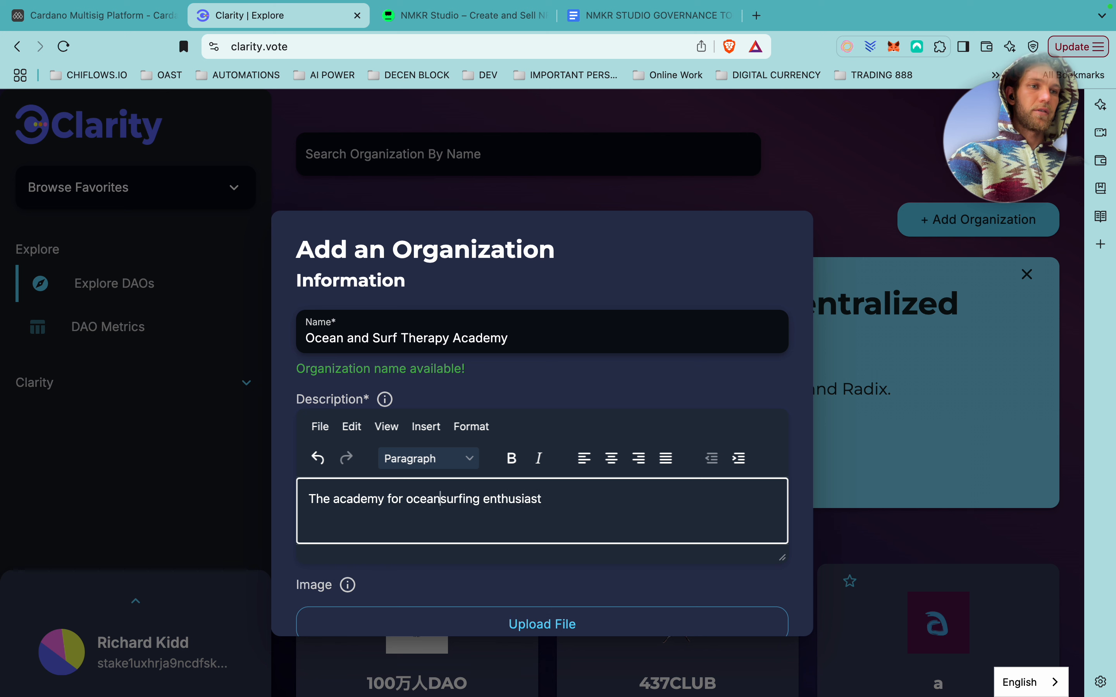
type(",")
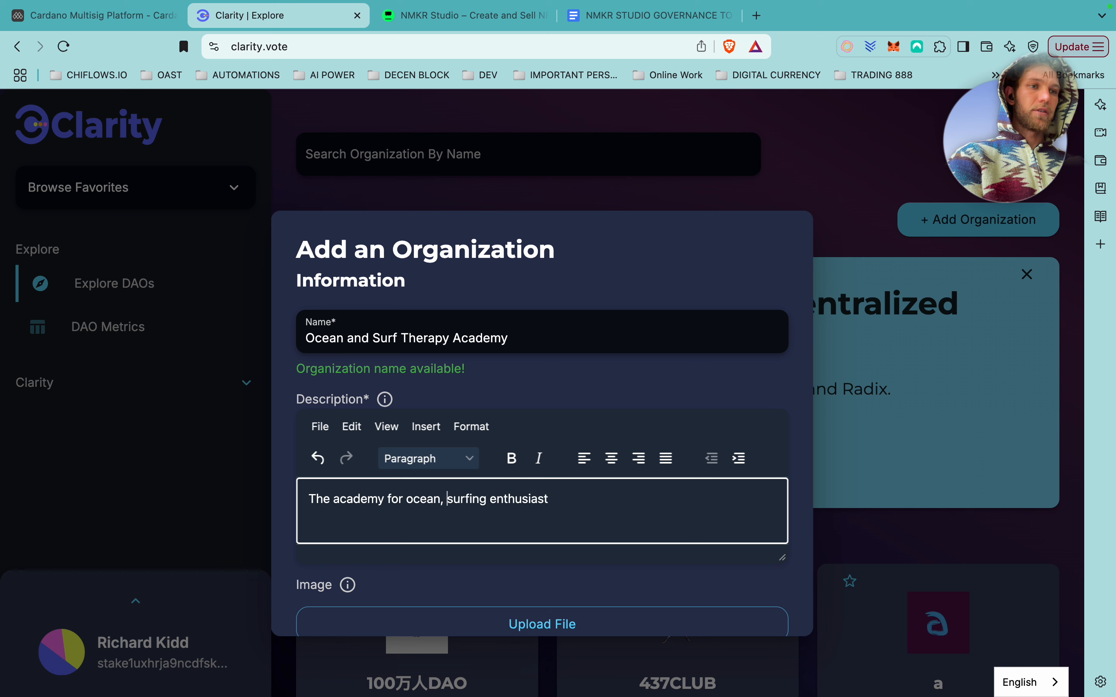
left_click(489, 499)
type("and ")
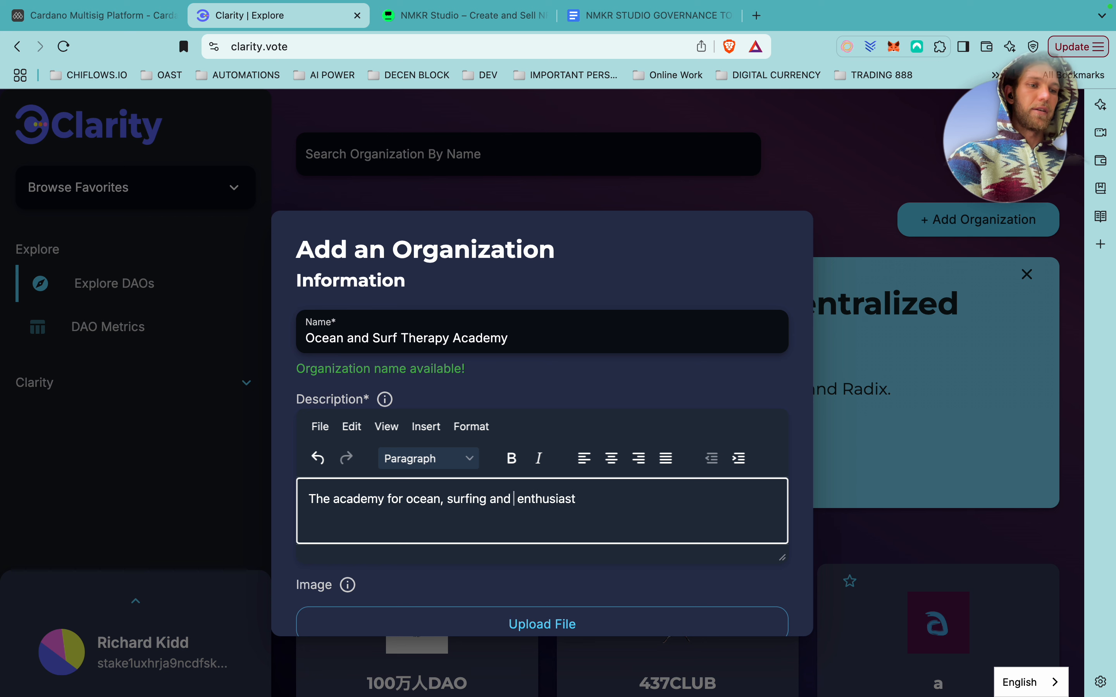
type("water healing")
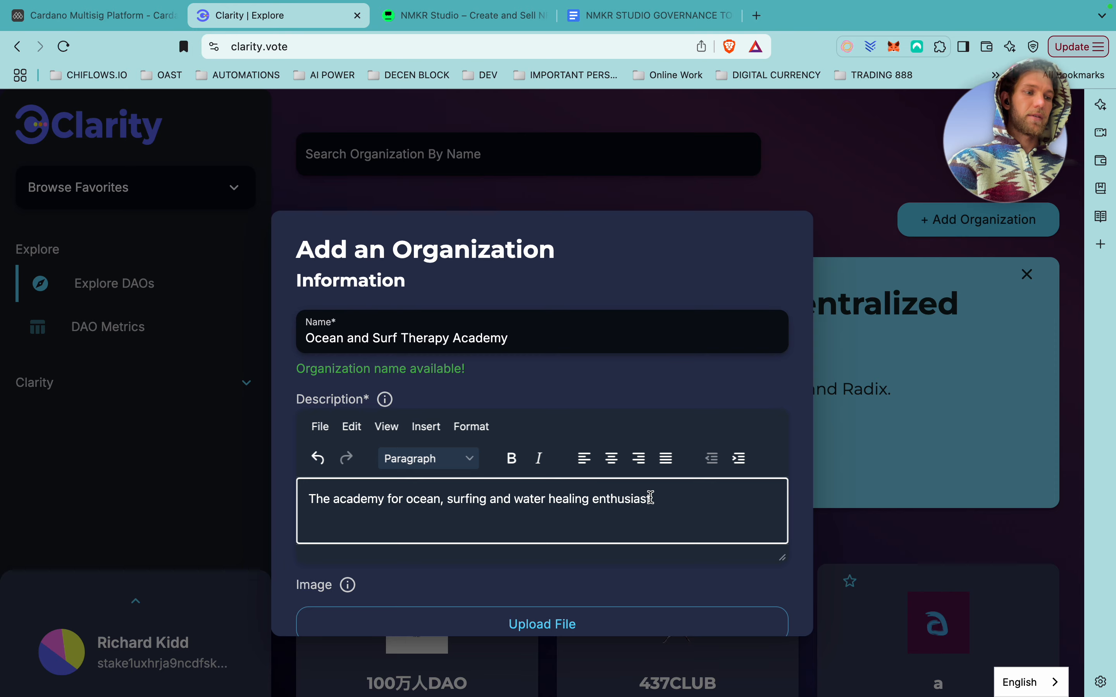
Upload Group 12.png from the website project folder on DESKTOP as the organization image.
scroll(587, 482, "down", 3)
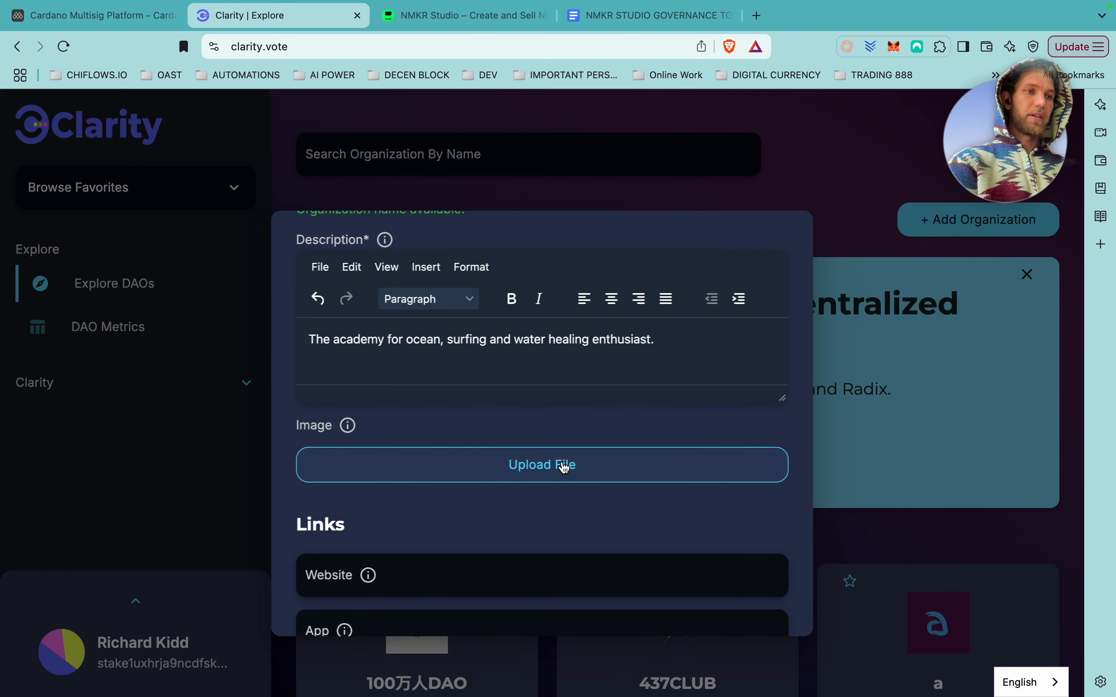
left_click(570, 468)
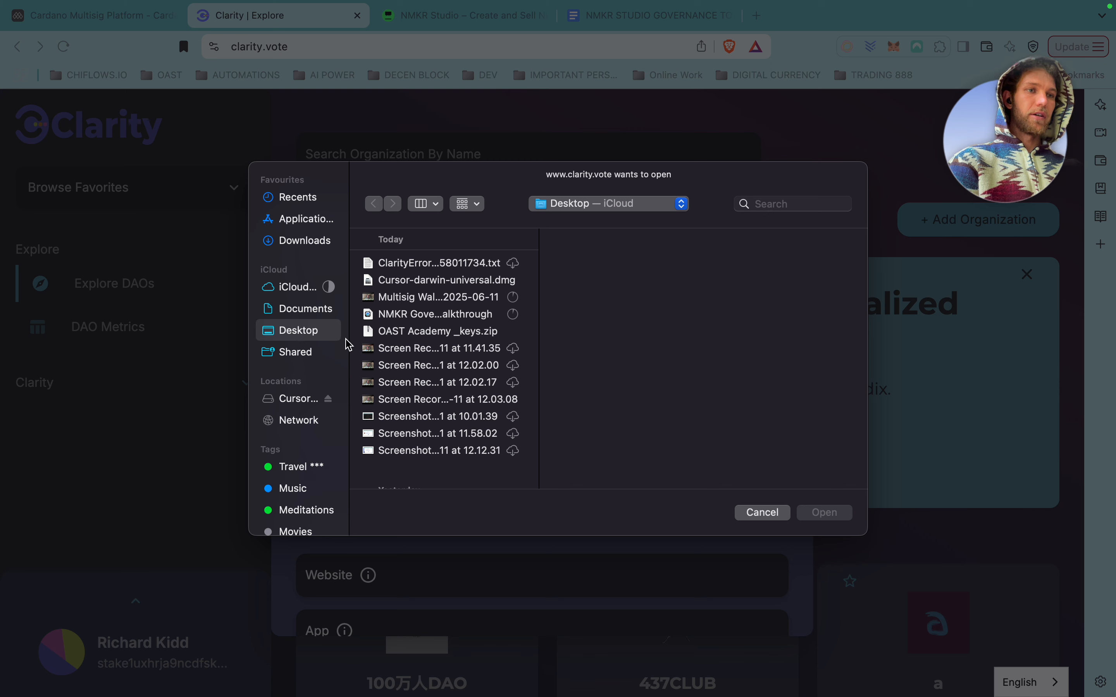
scroll(463, 393, "down", 10)
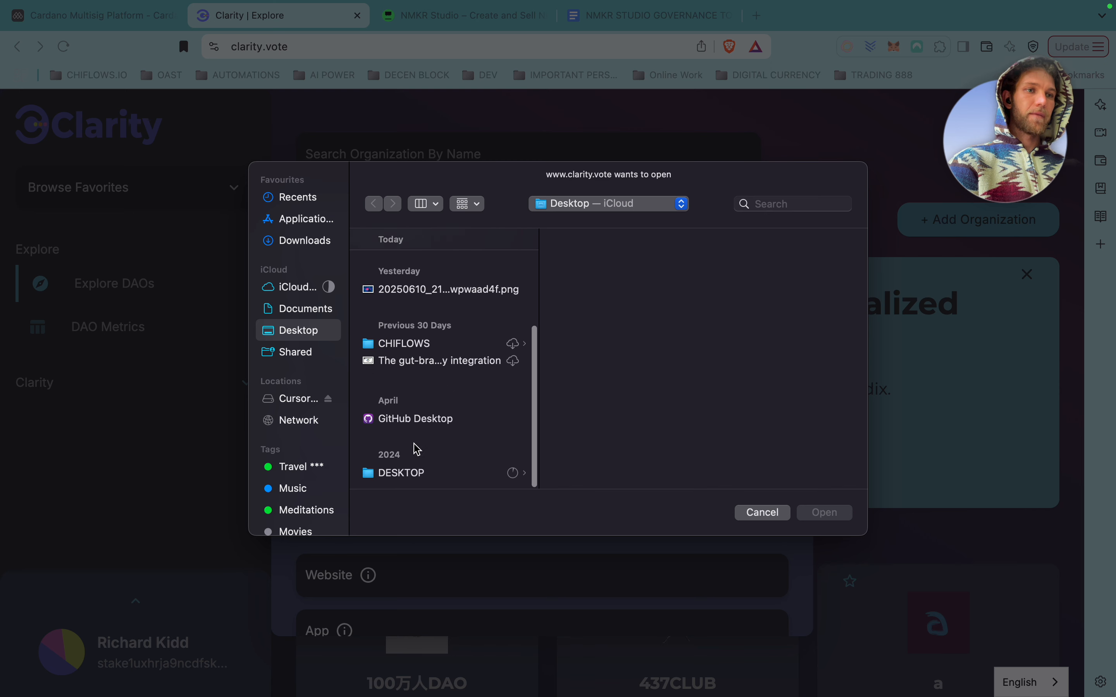
left_click(416, 475)
left_click(612, 366)
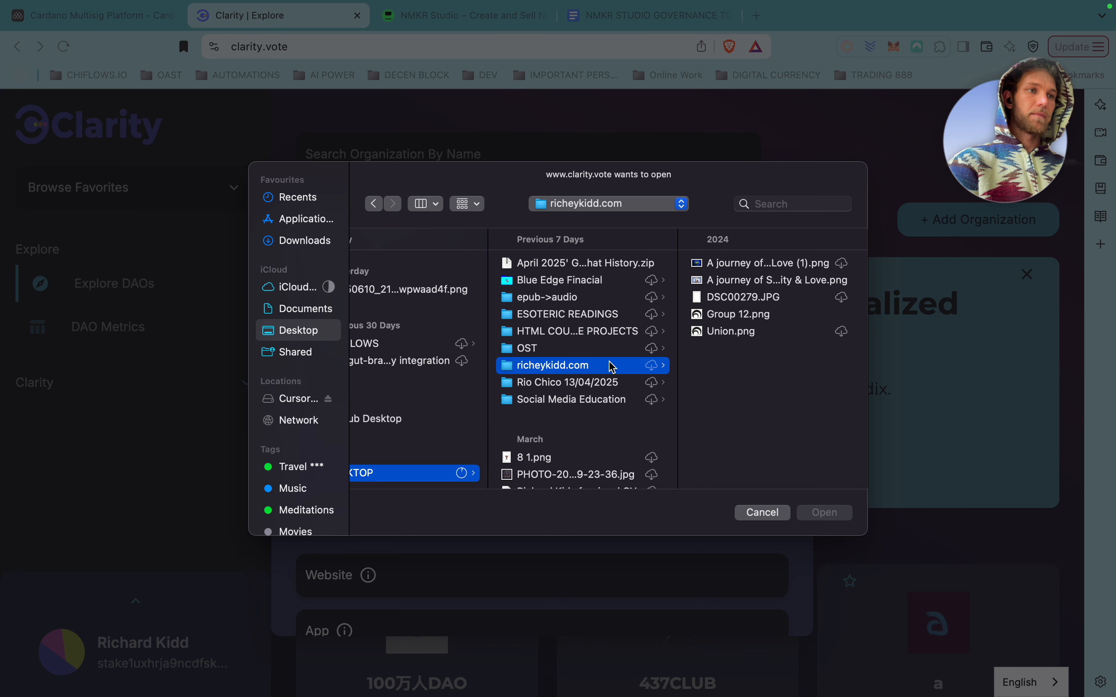
left_click(738, 317)
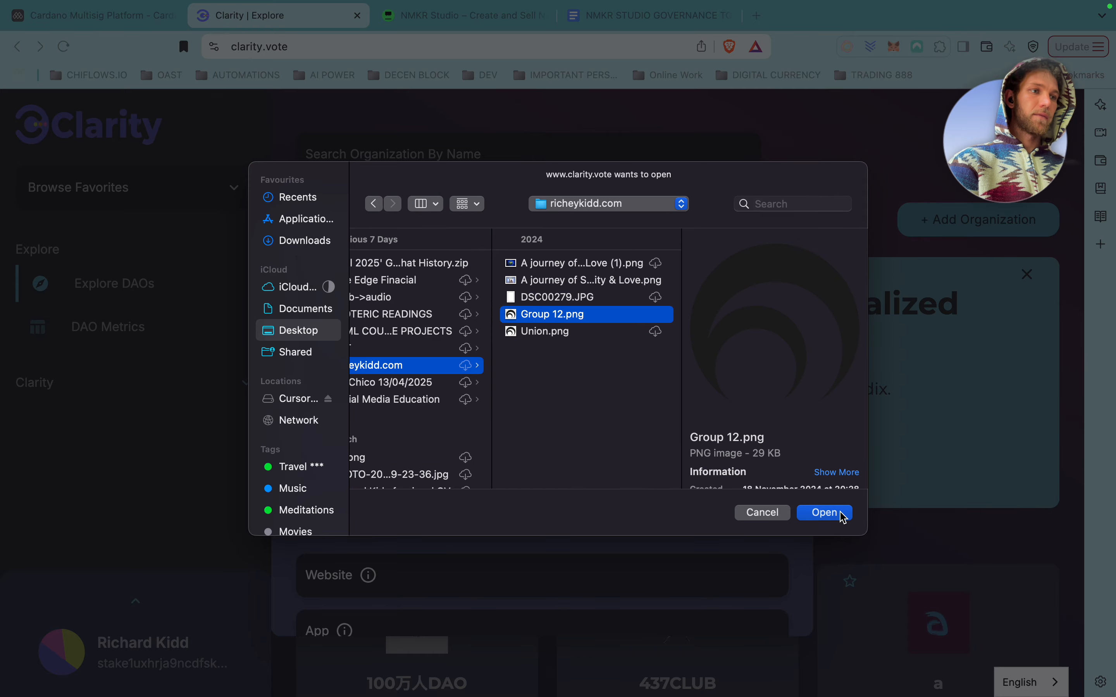
left_click(839, 513)
Leave the Twitter, Discord, Medium and Reddit links empty and save the organization.
scroll(560, 496, "down", 5)
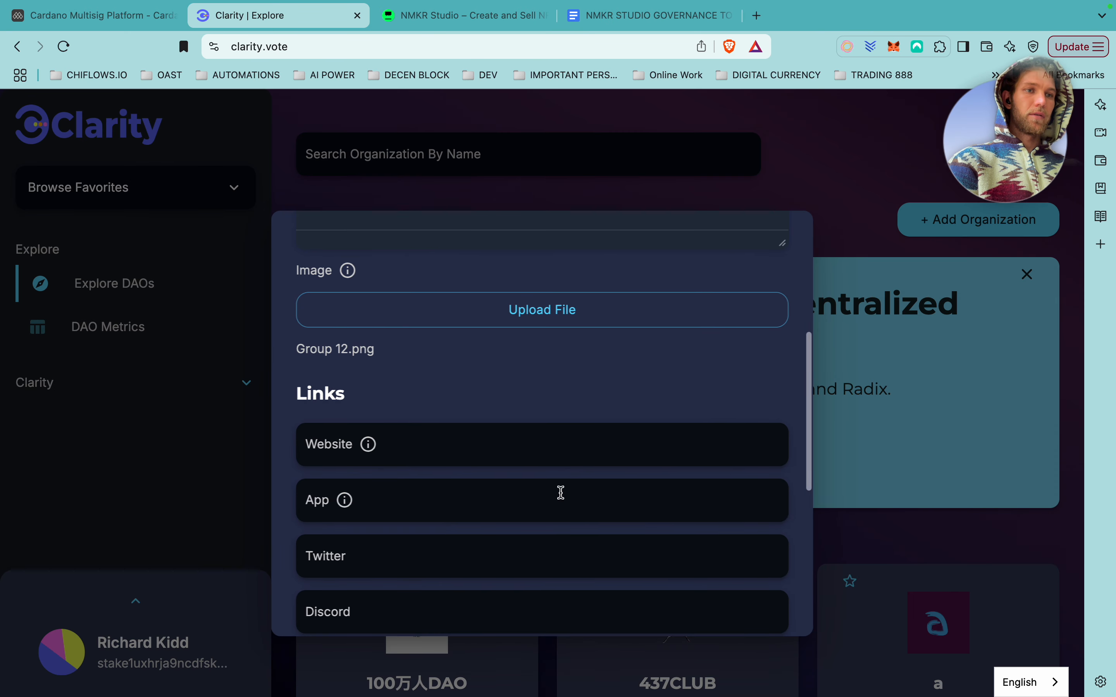
scroll(560, 496, "down", 2)
left_click(431, 408)
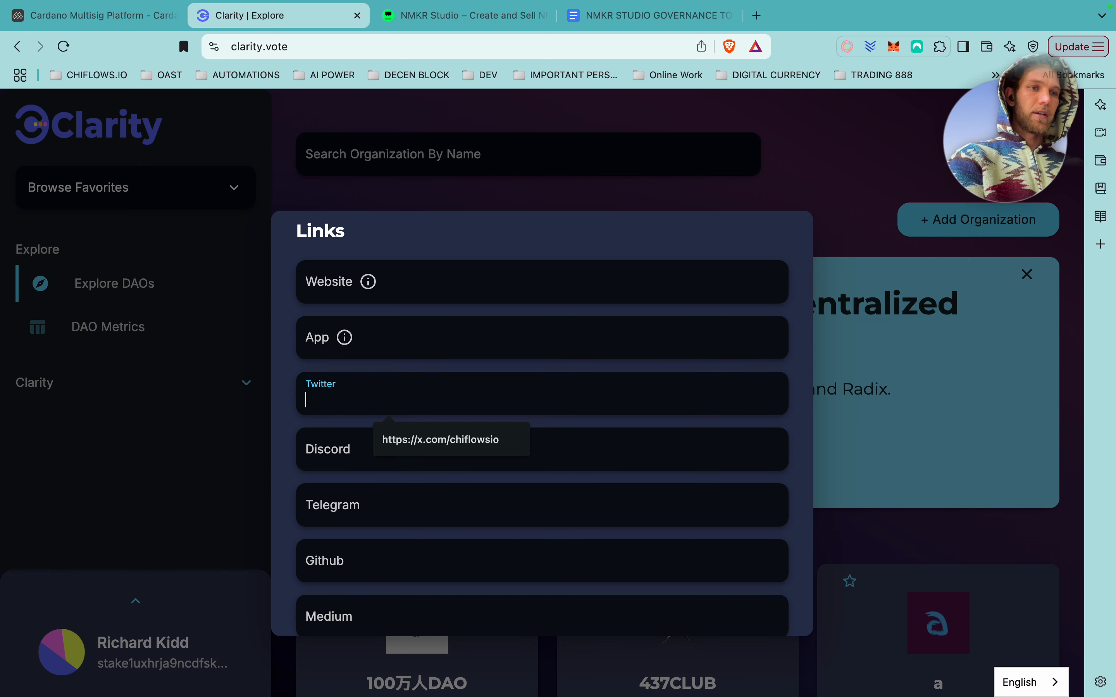
type("@")
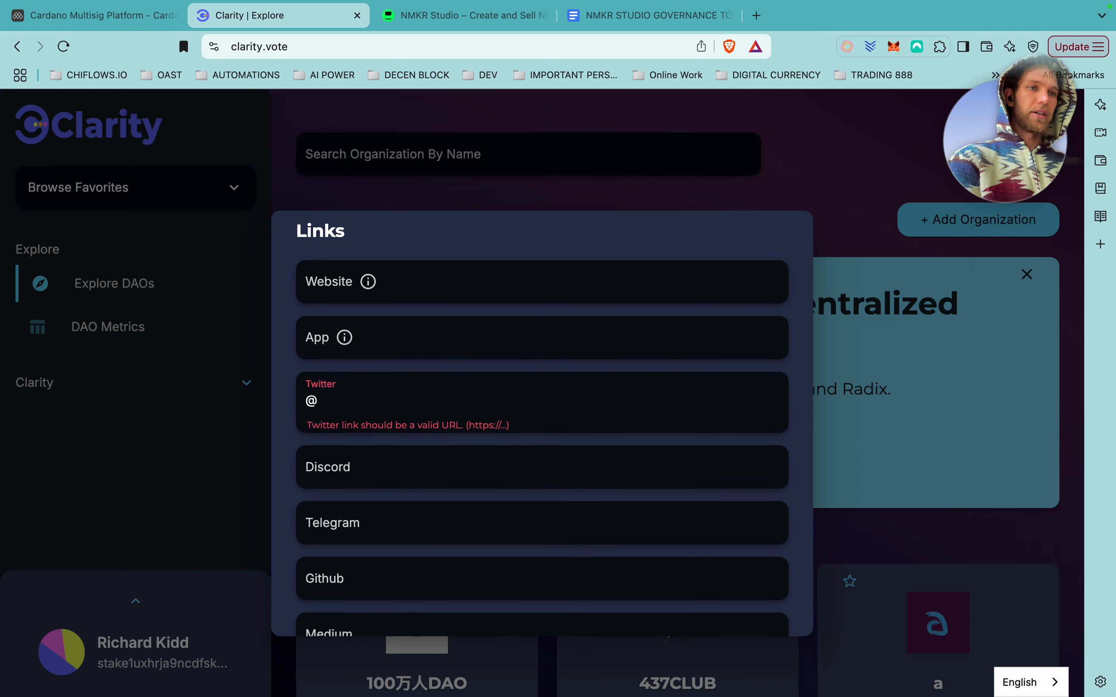
key("BackSpace")
left_click(421, 468)
scroll(421, 468, "down", 3)
left_click(423, 470)
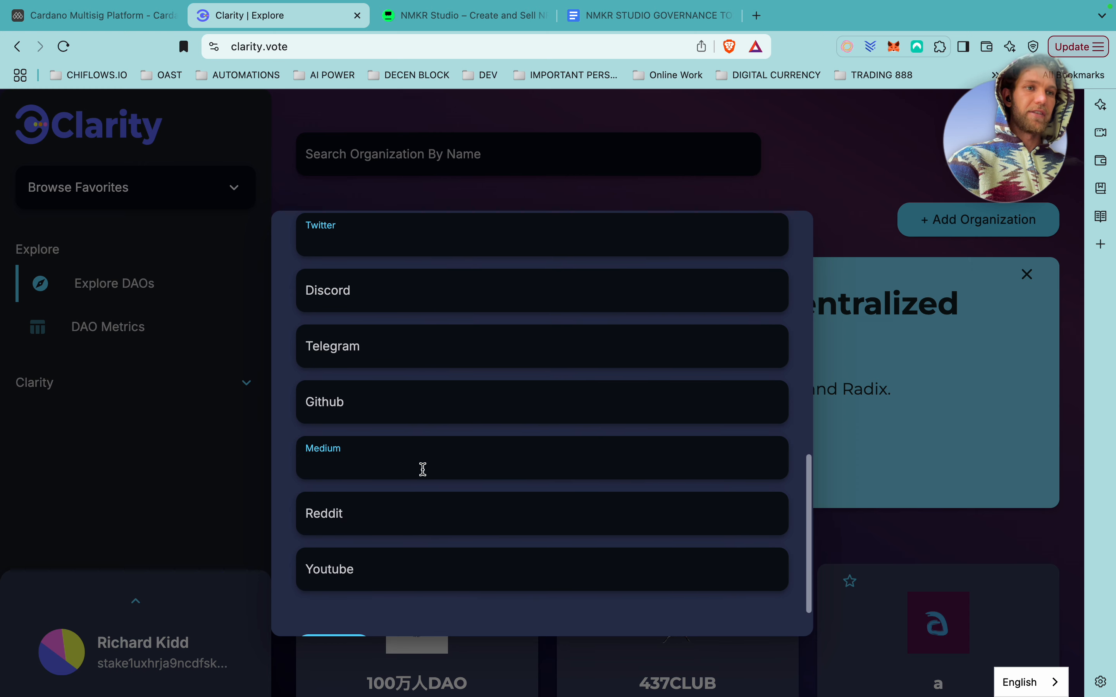
scroll(422, 470, "down", 2)
key("Tab")
left_click(334, 596)
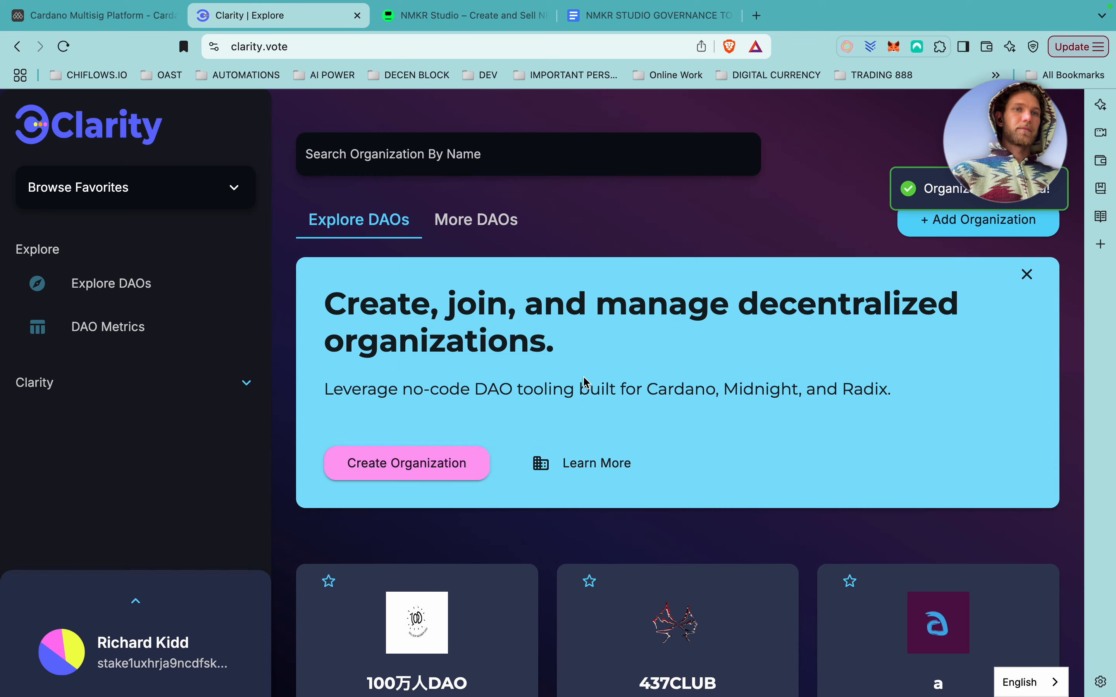
Go from the new organization's admin onboarding page to its Governance section.
left_click(104, 438)
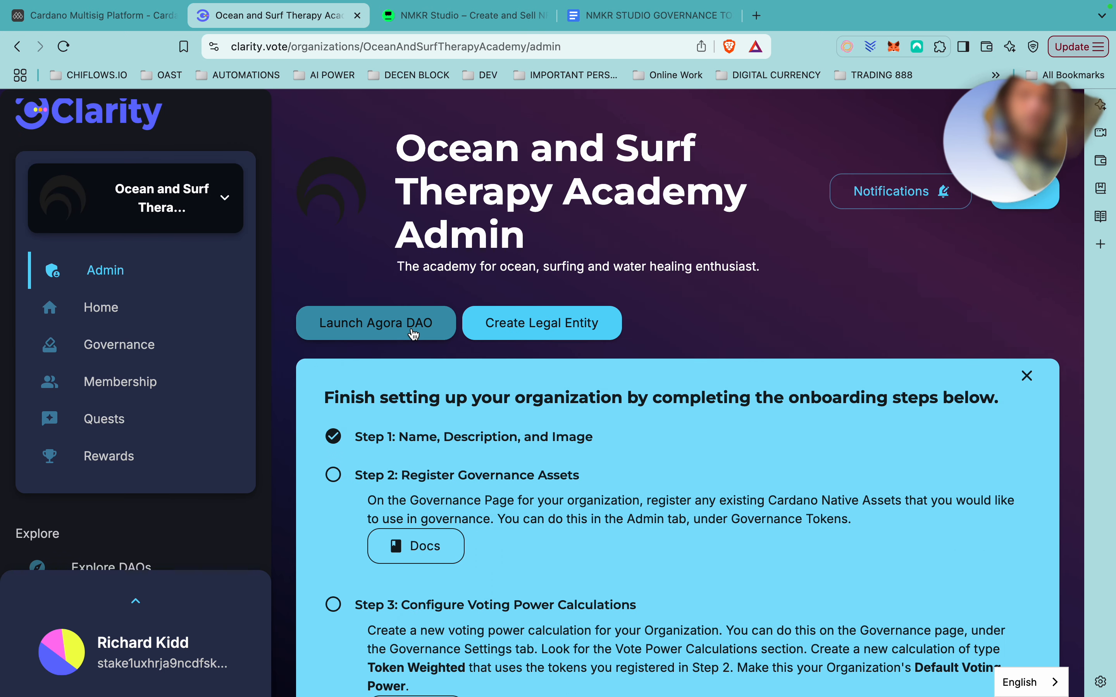
scroll(474, 478, "down", 2)
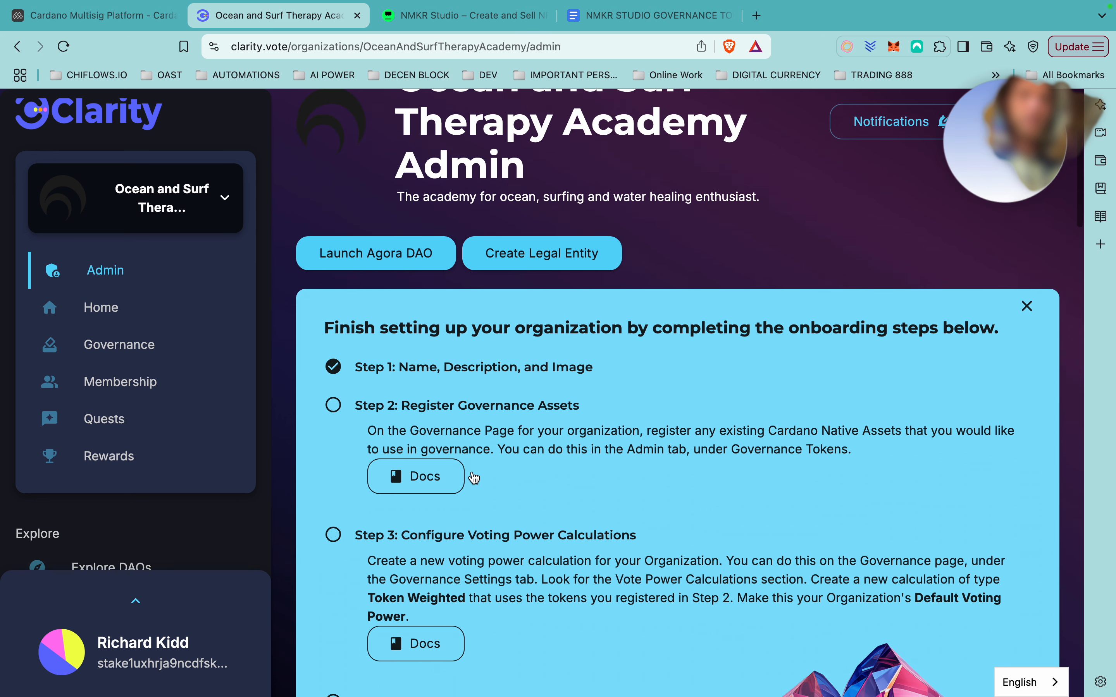
scroll(474, 478, "up", 1)
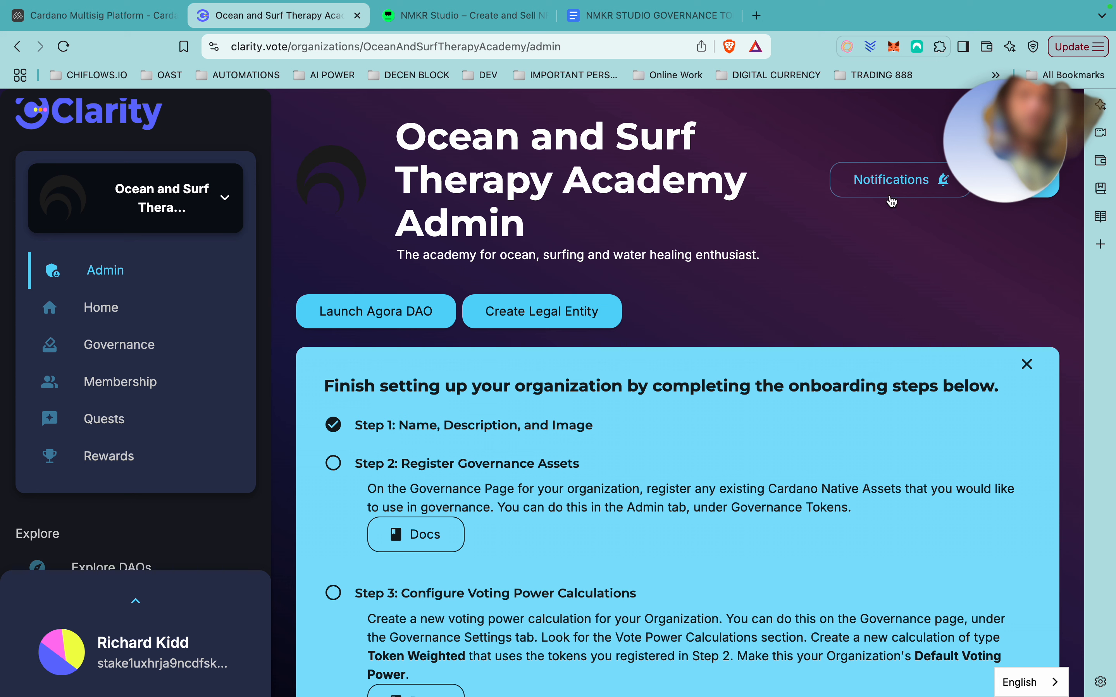
mouse_move(761, 5)
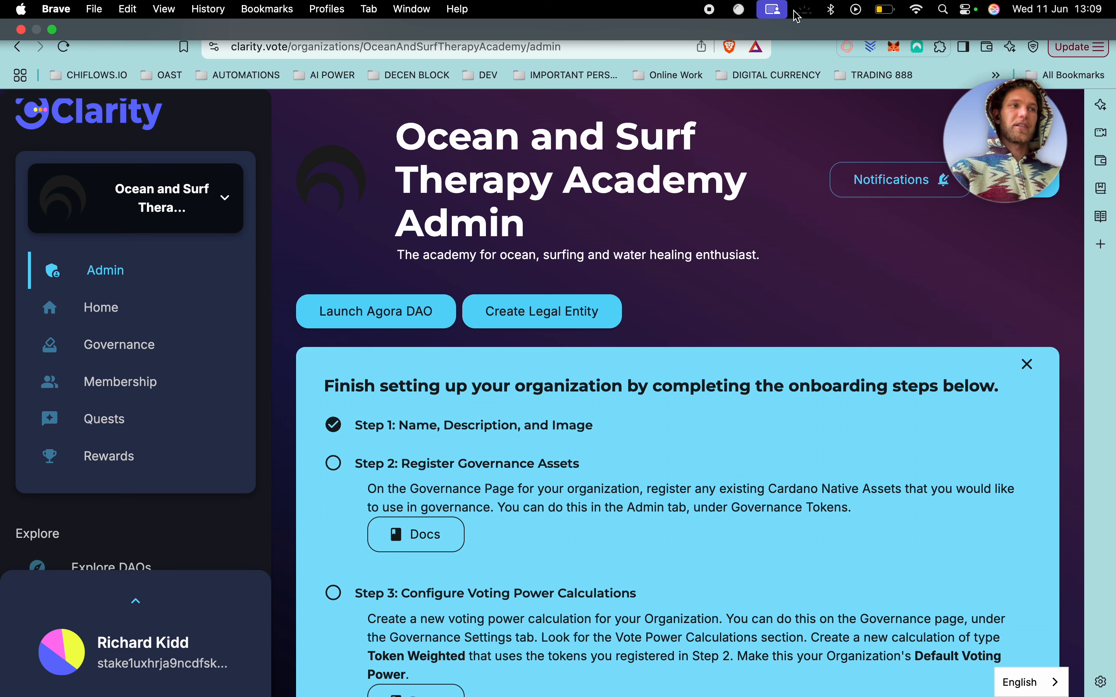
scroll(381, 376, "down", 3)
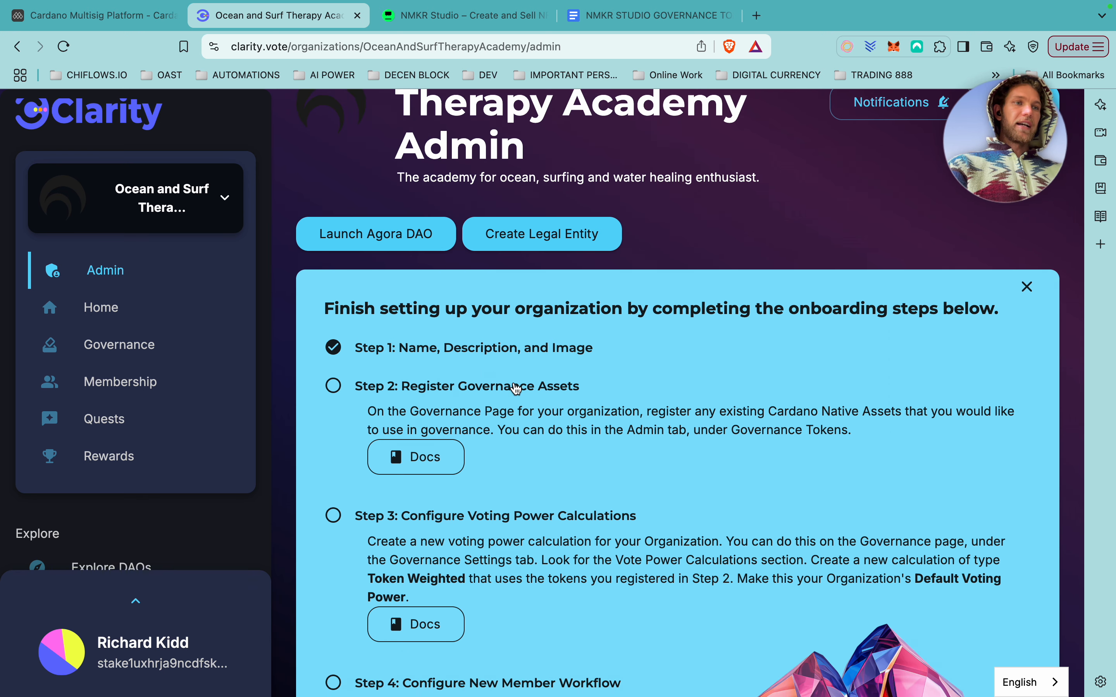
left_click(115, 348)
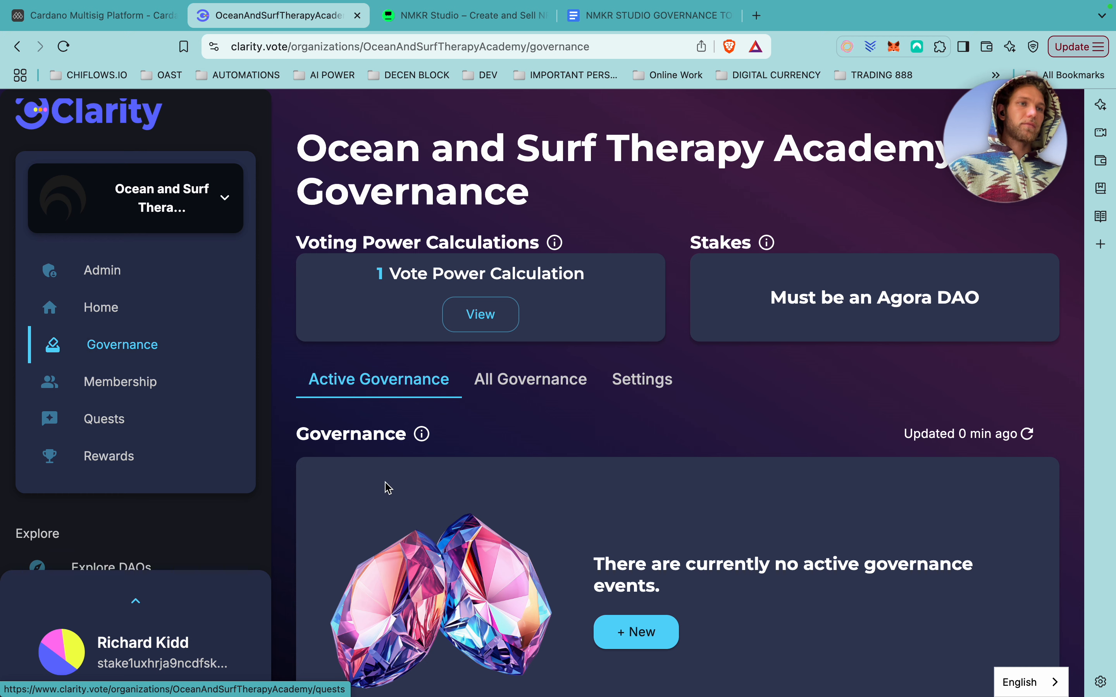
Turn on Require Admin Approval for snapshots with 1 approver and a 7-day period, and save.
left_click(485, 318)
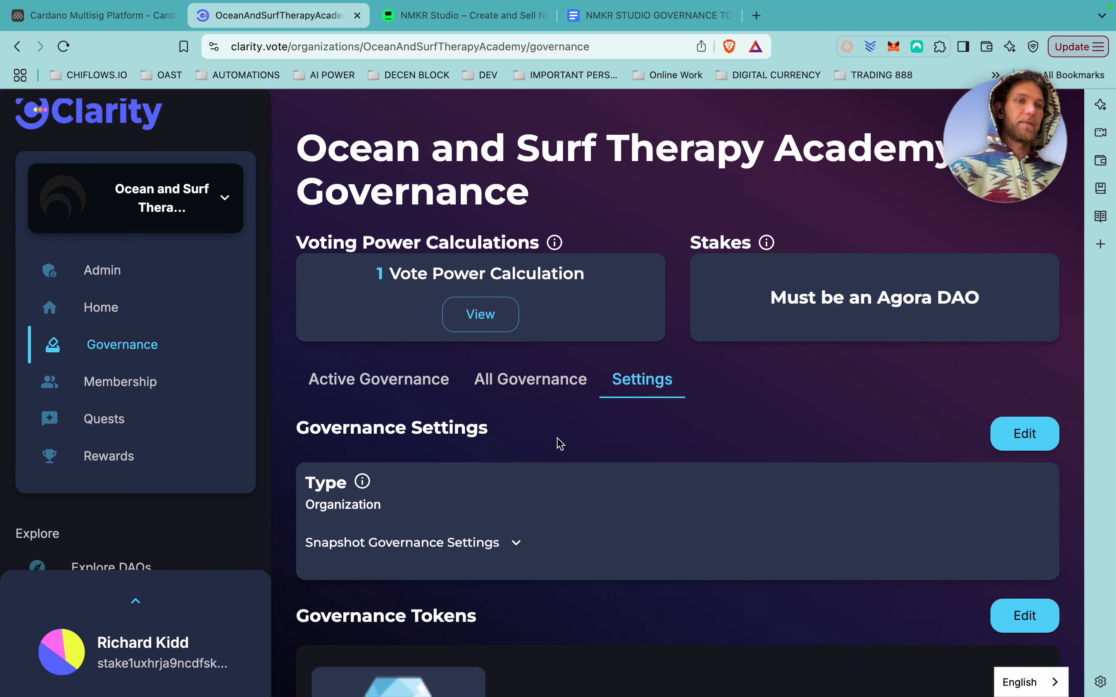
scroll(558, 443, "down", 3)
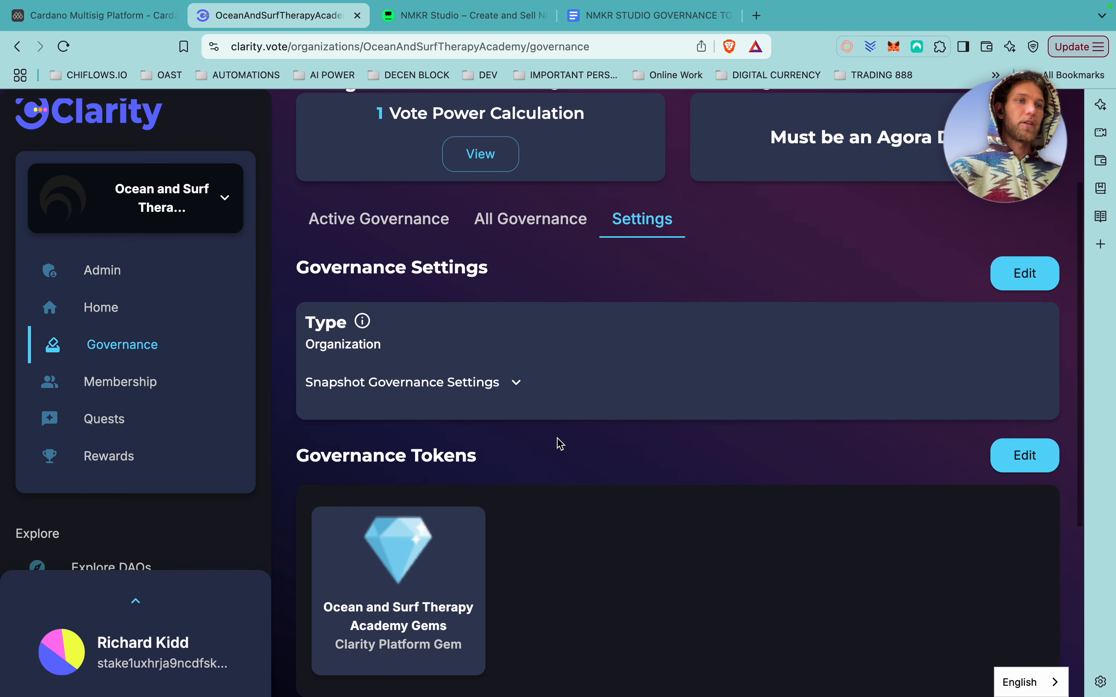
left_click(1022, 274)
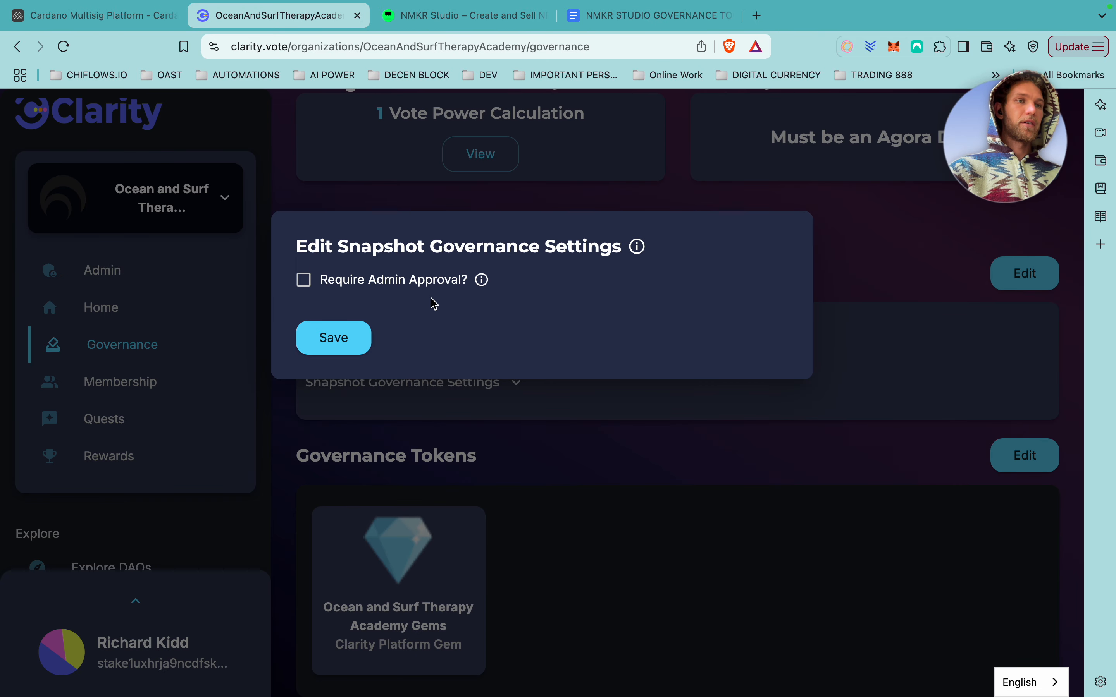
mouse_move(481, 285)
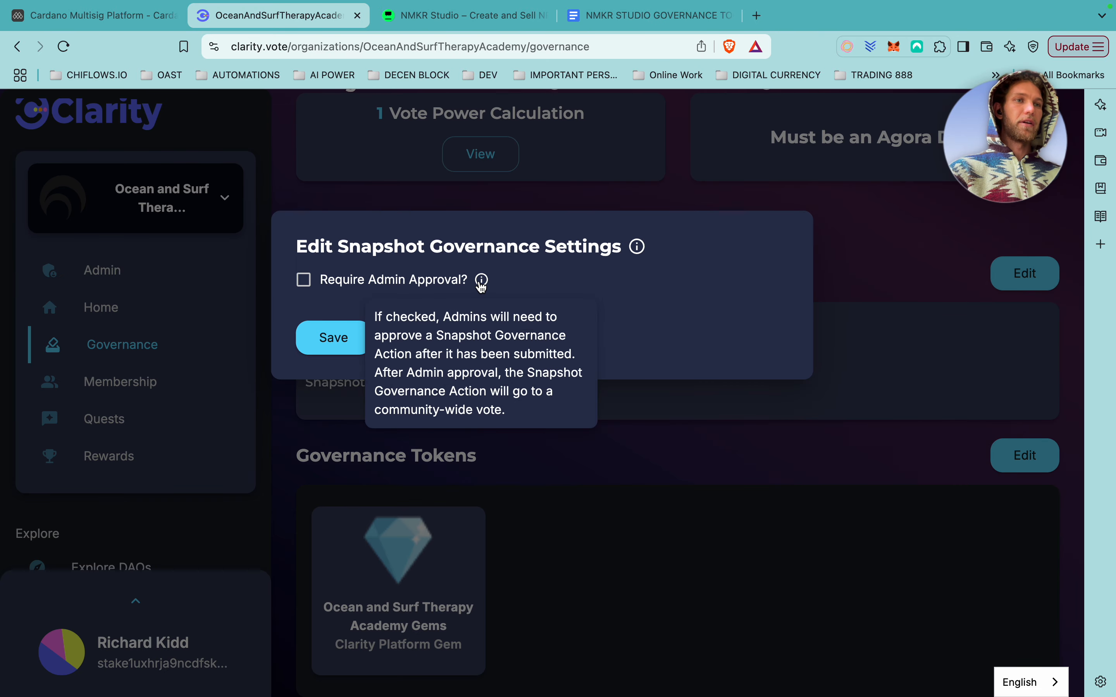
left_click(303, 279)
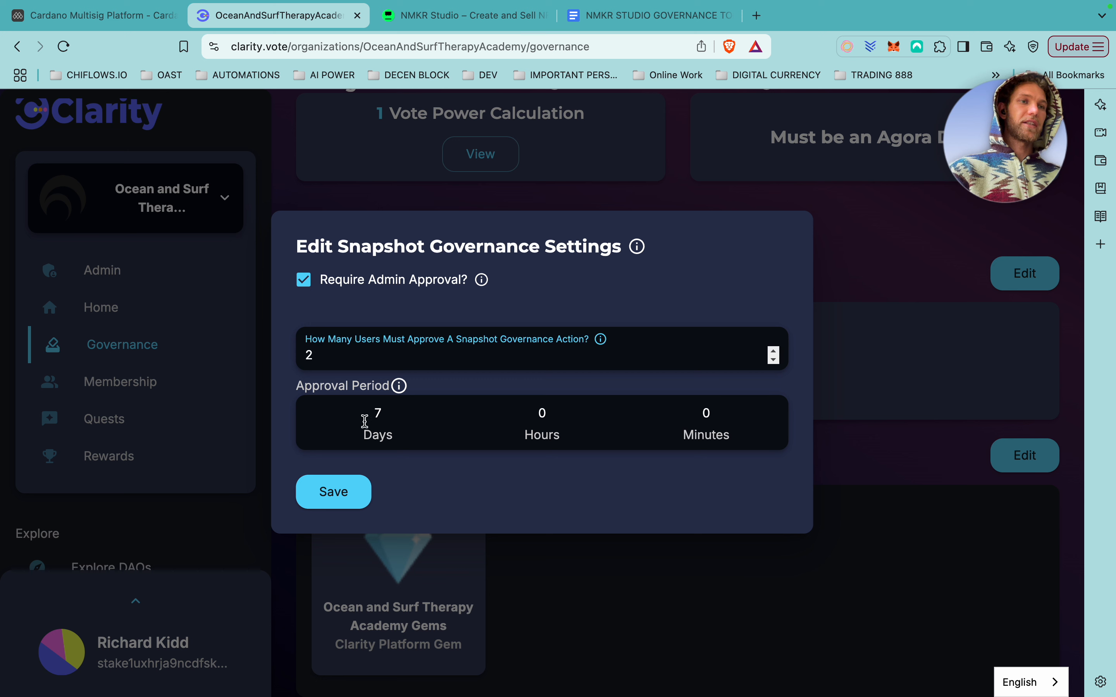
left_click(774, 360)
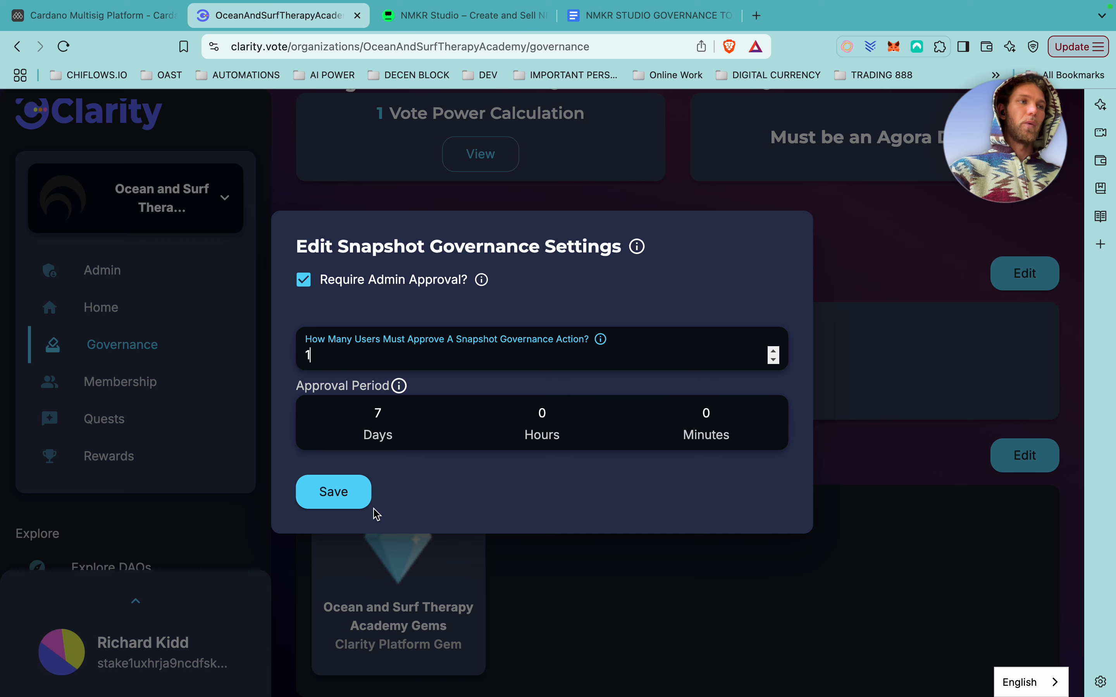
left_click(346, 494)
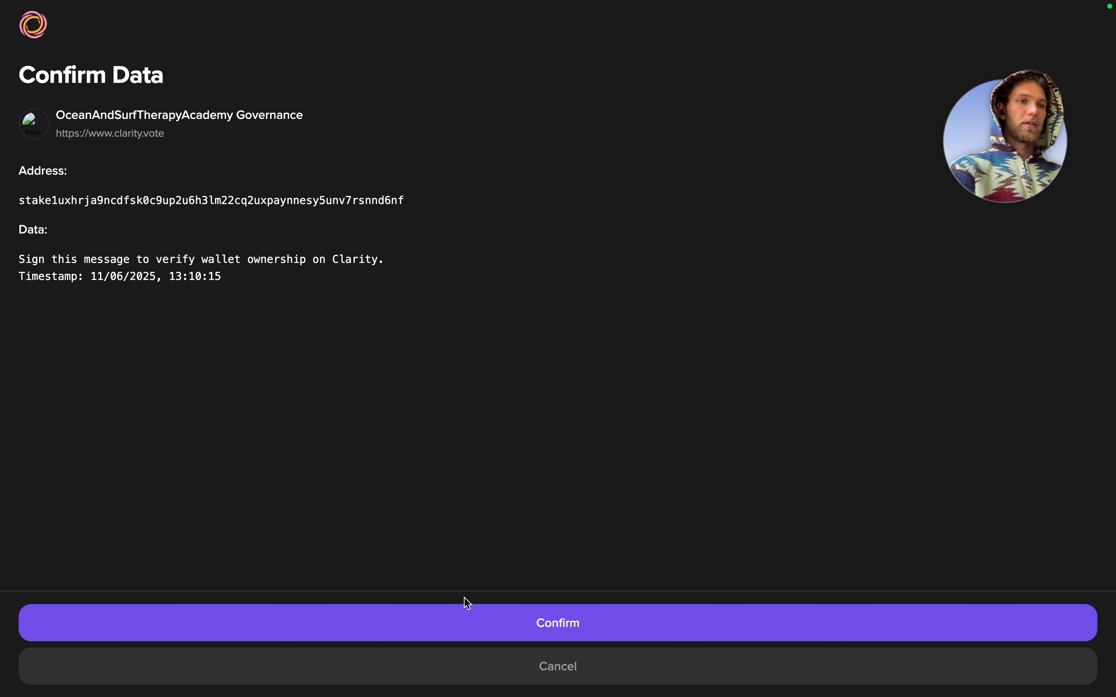
Sign the wallet-ownership message in Lace with the wallet password and close the wallet.
left_click(517, 622)
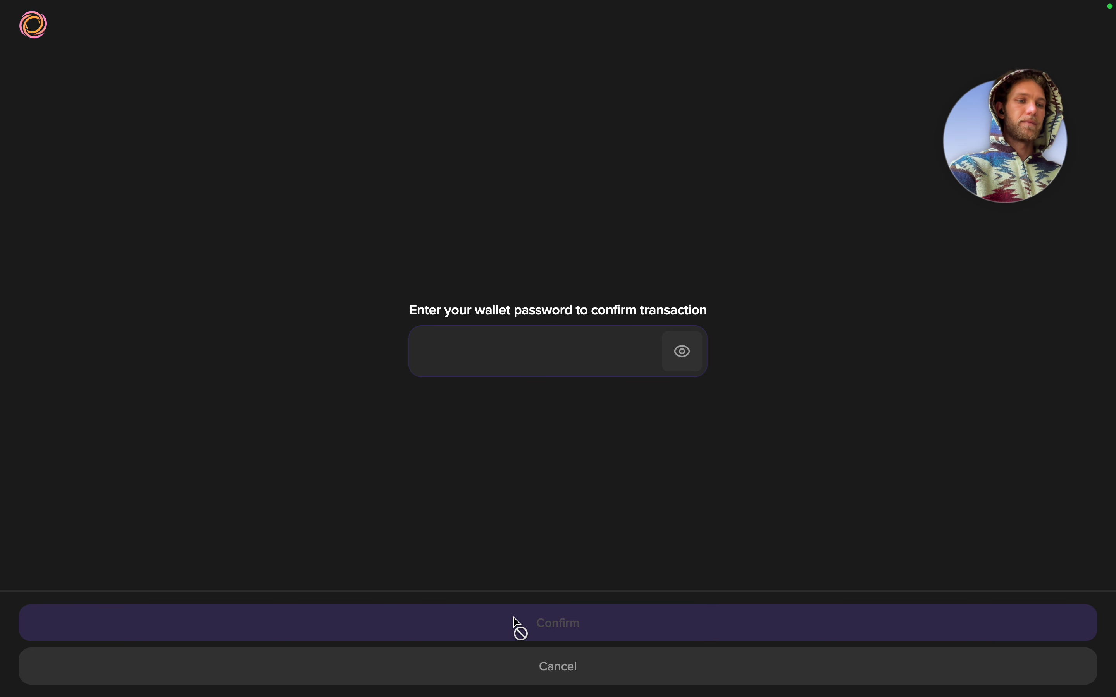
type("••")
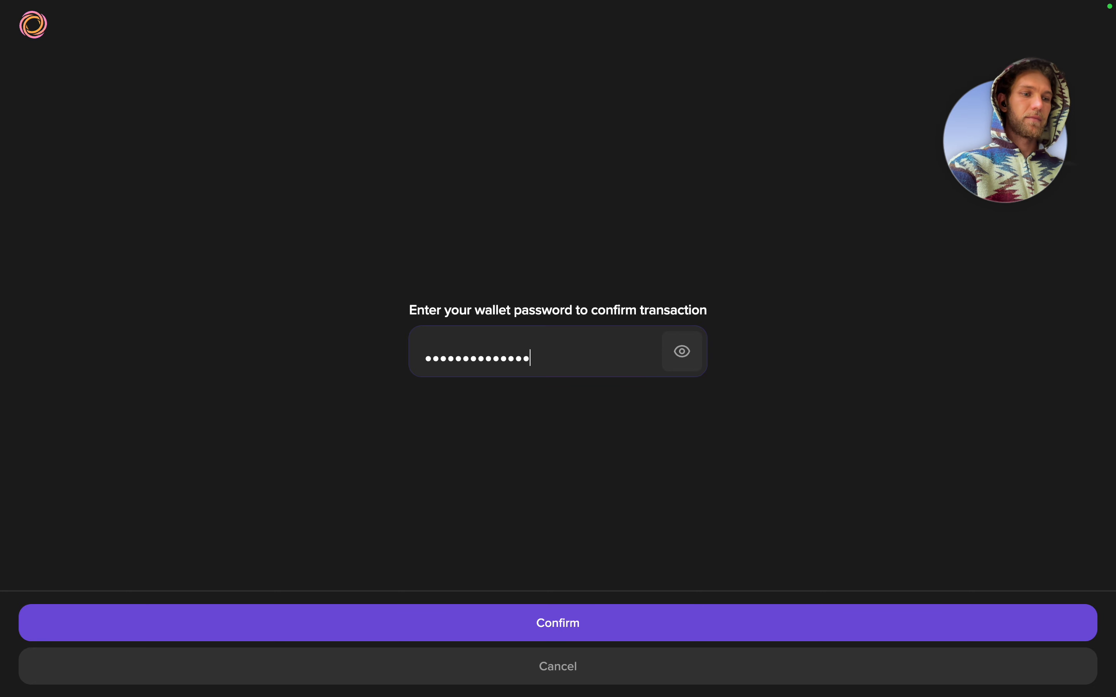
left_click(560, 637)
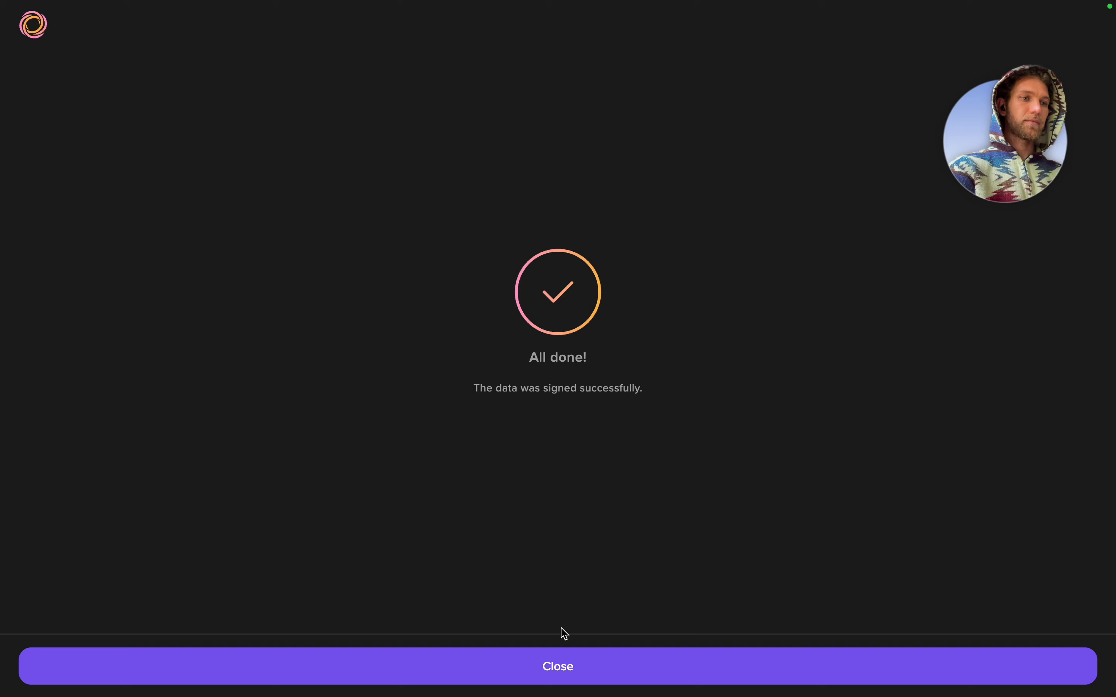
left_click(573, 664)
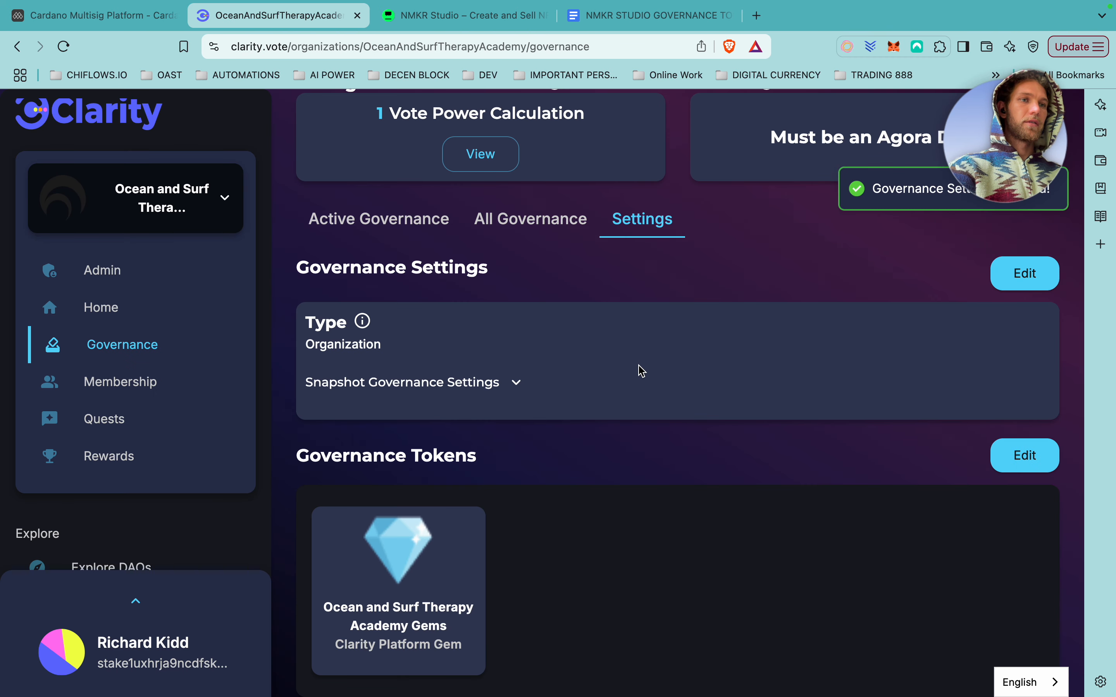
Expand Snapshot Governance Settings to view who may vote on, create and approve snapshots.
scroll(604, 386, "down", 2)
scroll(604, 386, "up", 1)
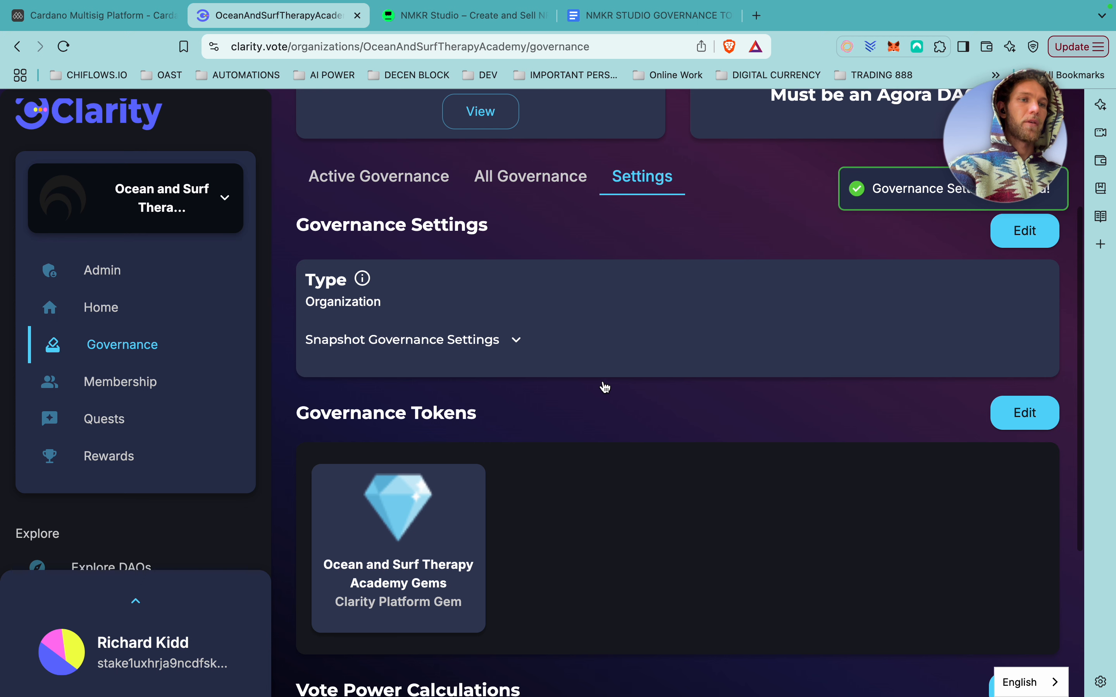
scroll(461, 294, "up", 2)
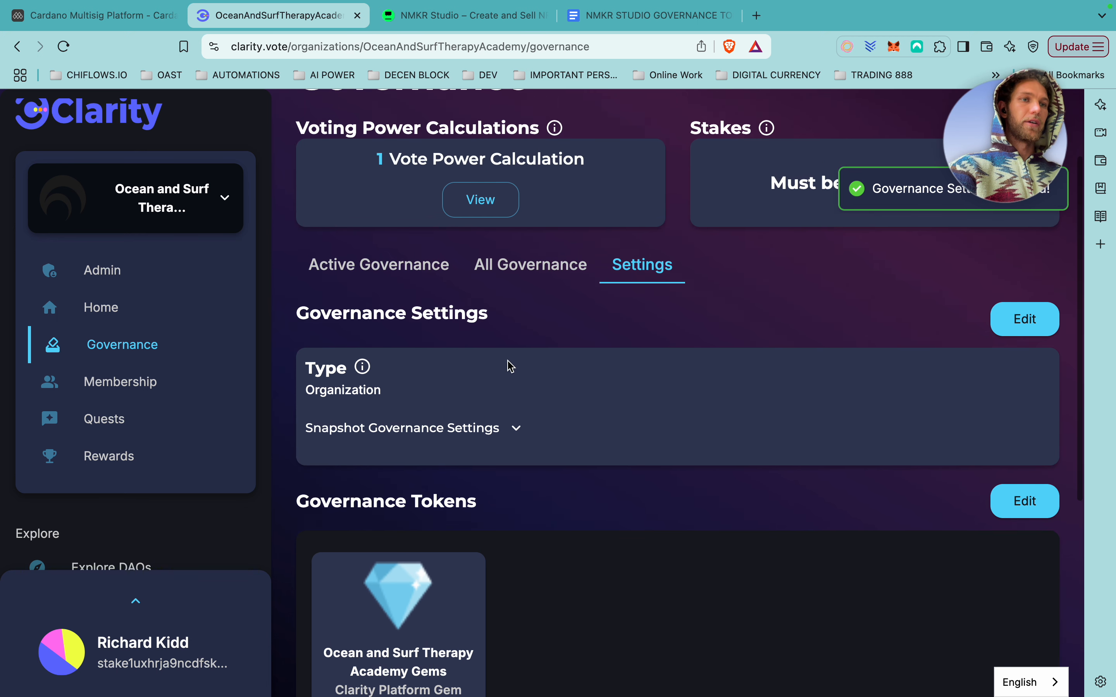
left_click(516, 429)
scroll(529, 445, "down", 3)
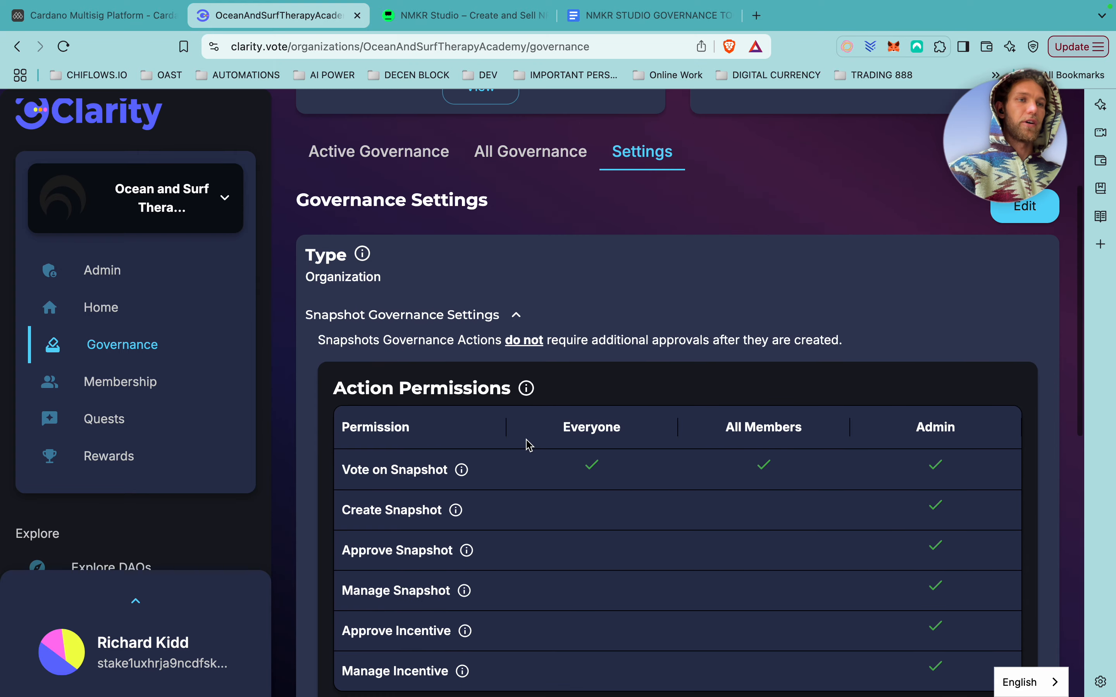
scroll(527, 405, "down", 2)
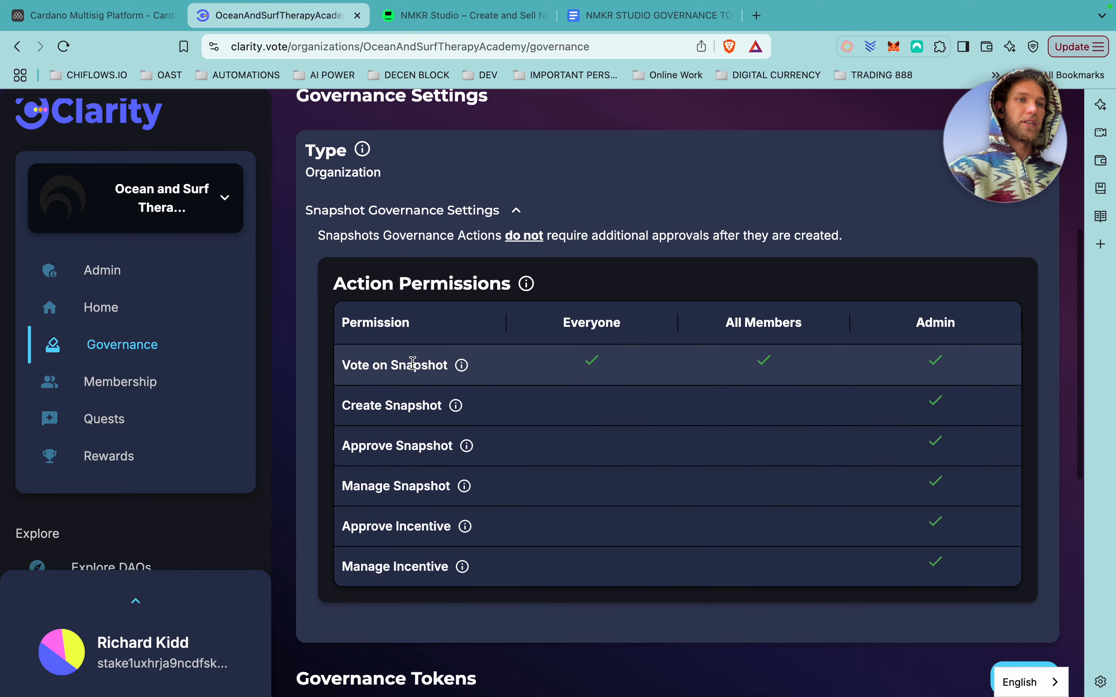
mouse_move(465, 370)
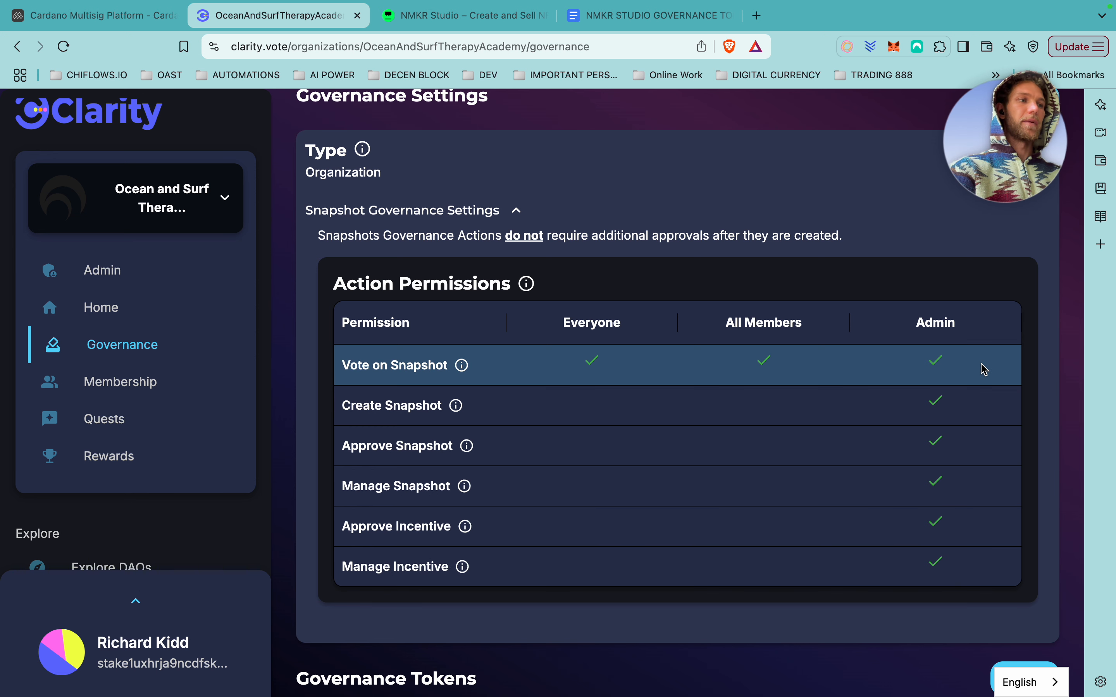
Collapse the snapshot details and open Mint Governance Token under Governance Tokens, focusing Token Name.
left_click(517, 213)
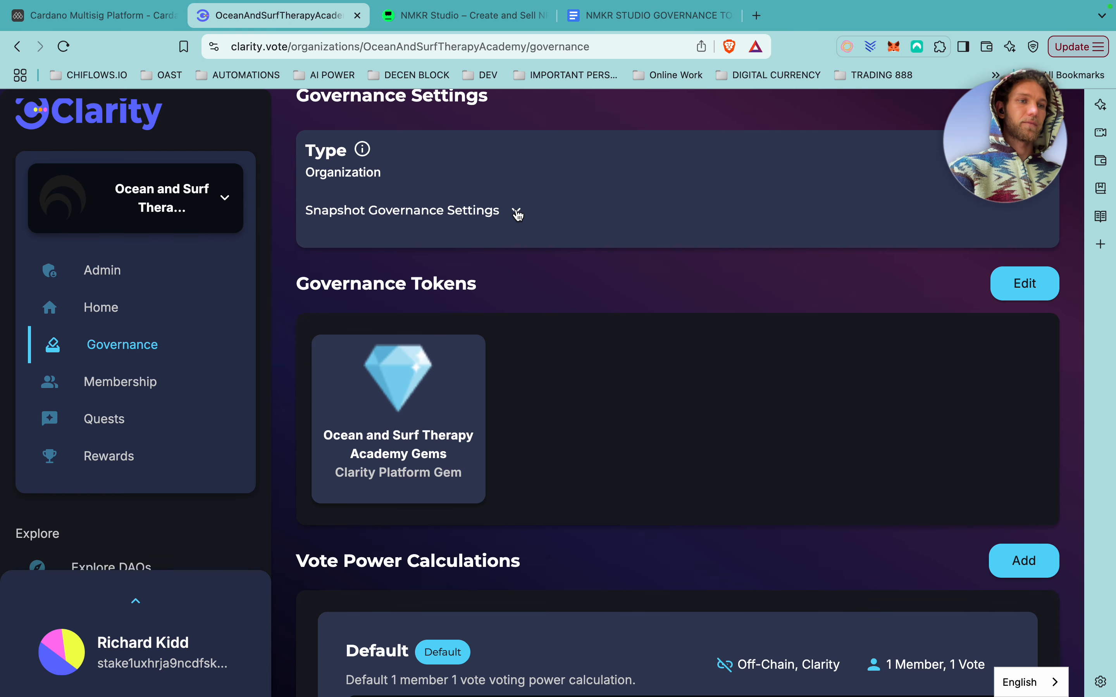
scroll(570, 326, "down", 1)
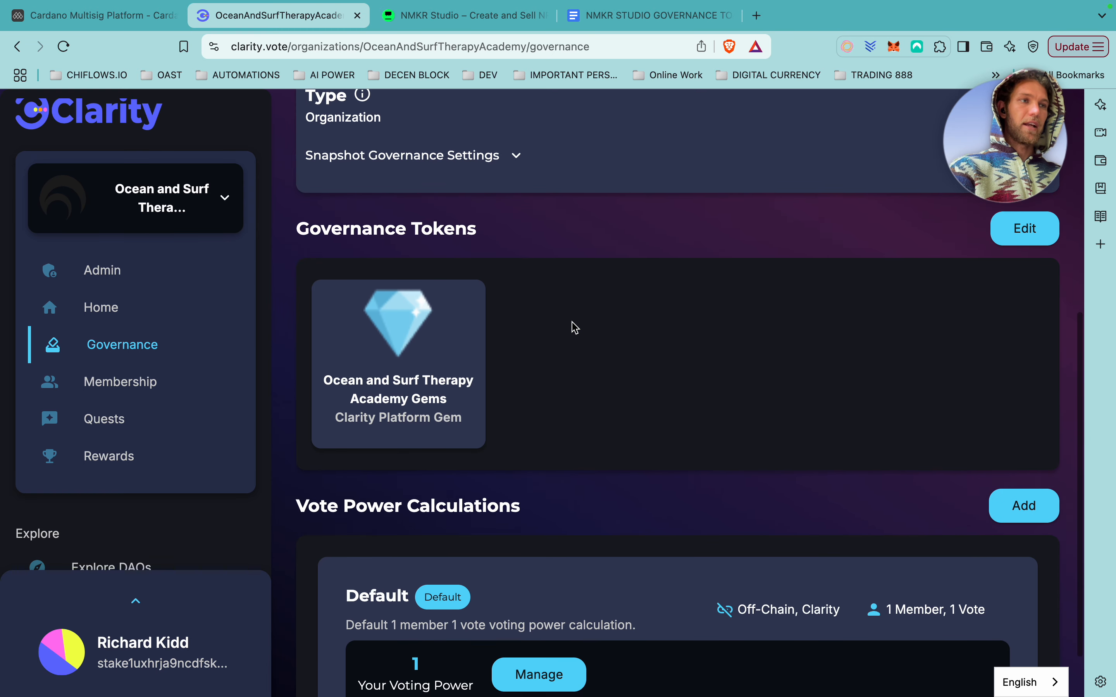
left_click(1031, 226)
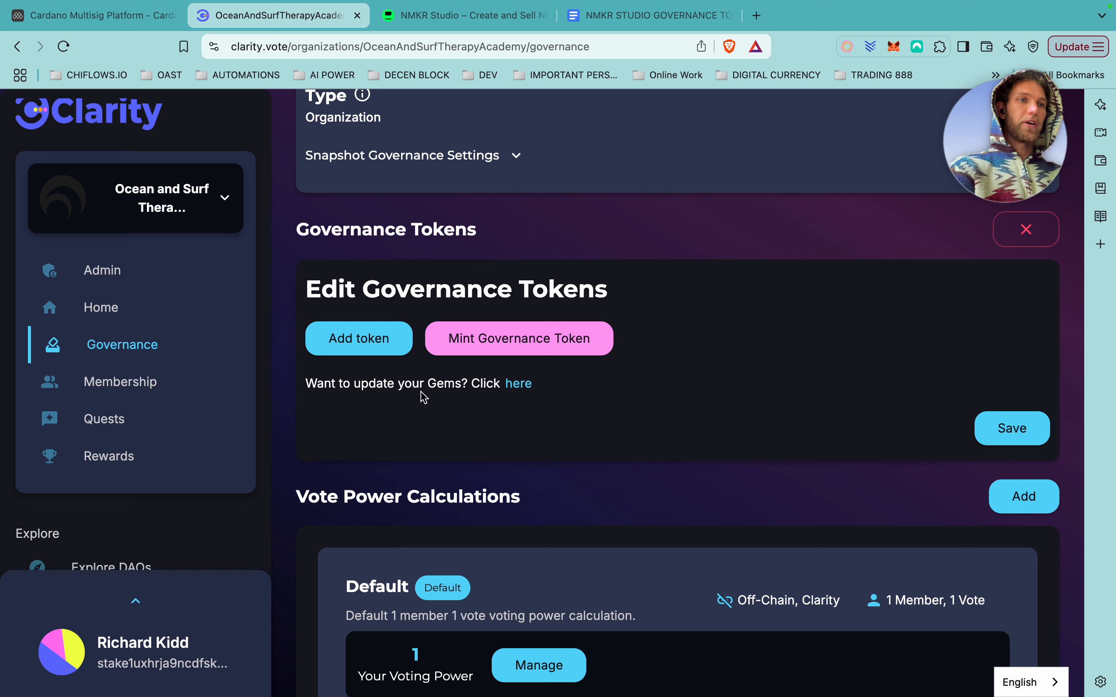
left_click(373, 343)
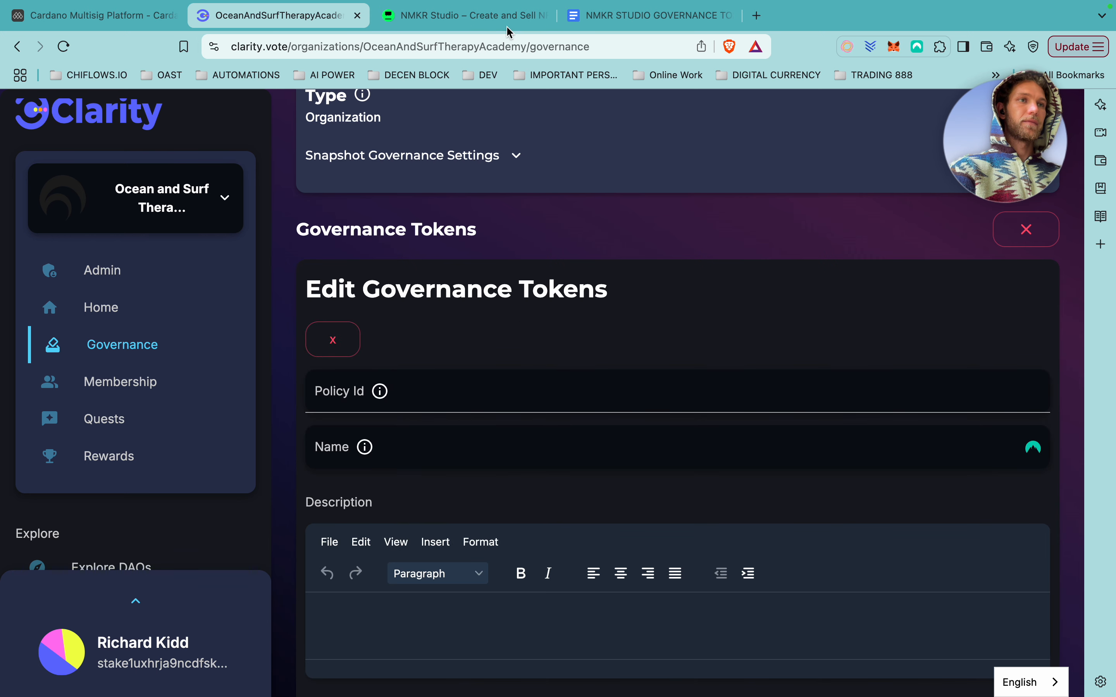
left_click(1026, 230)
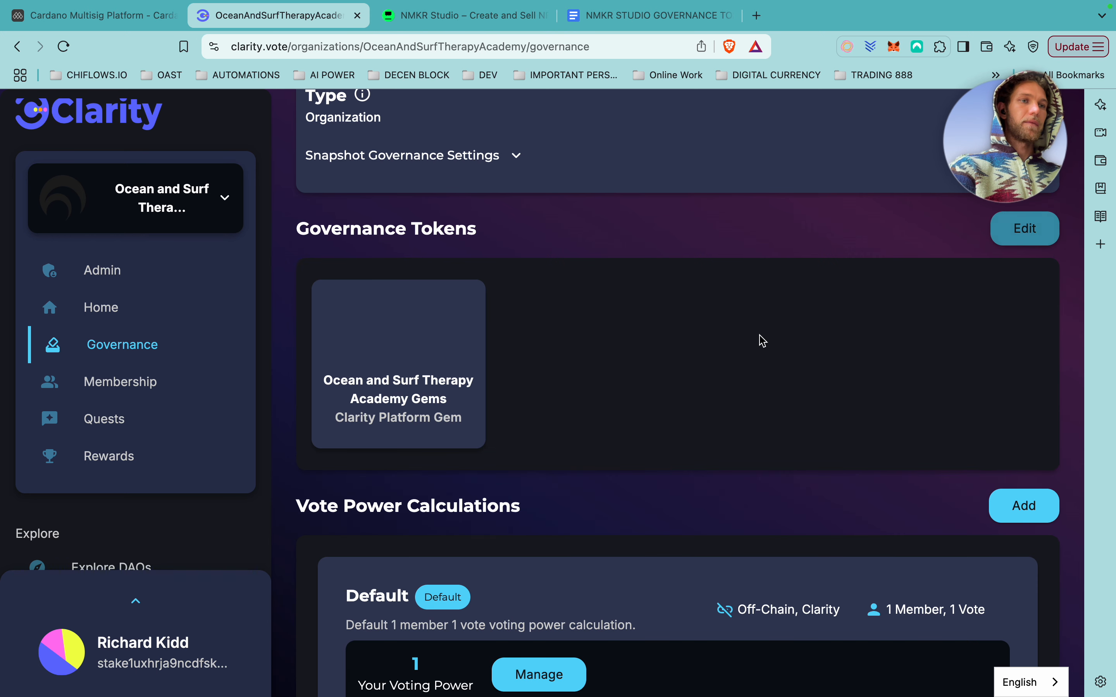
left_click(1023, 232)
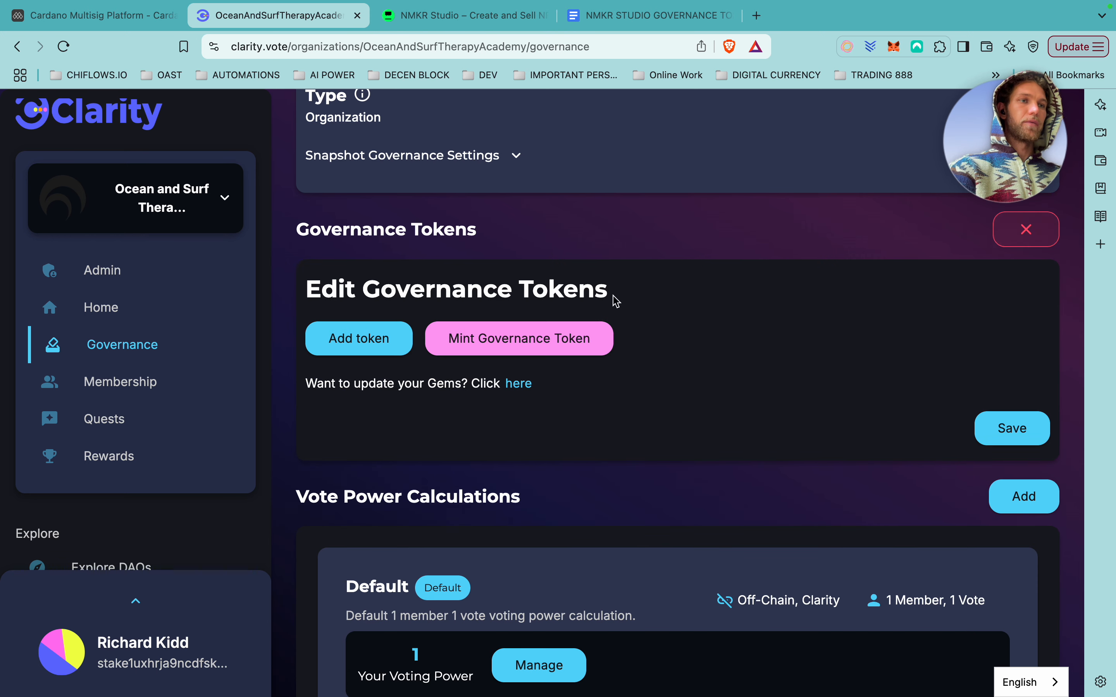
left_click(505, 349)
left_click(420, 298)
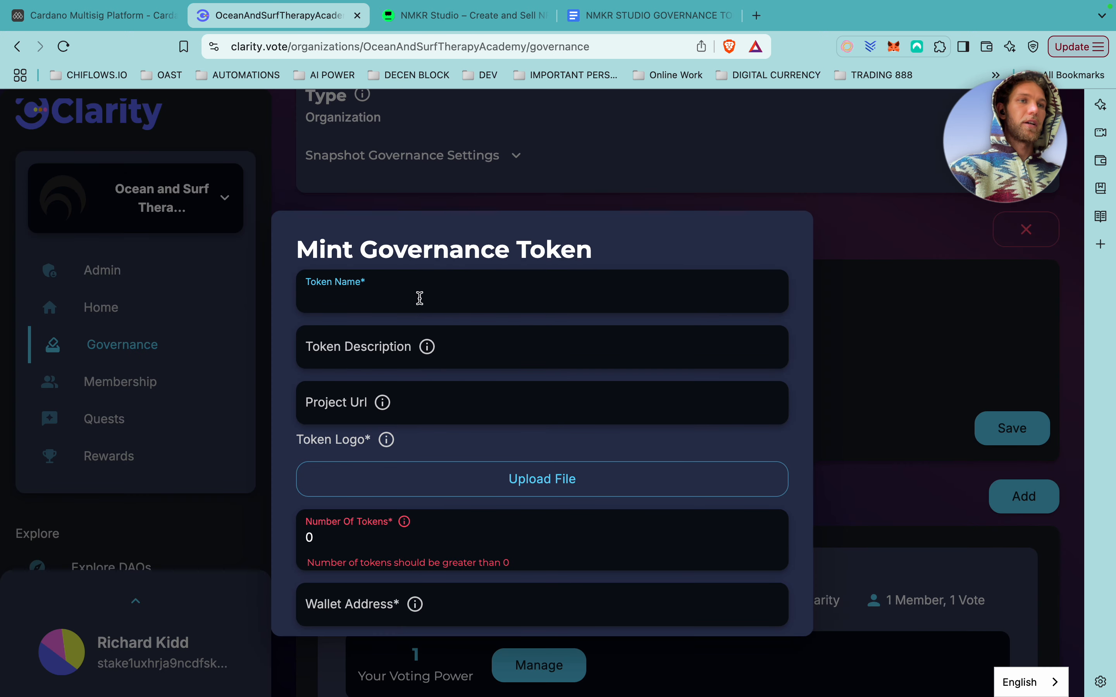
left_click(420, 298)
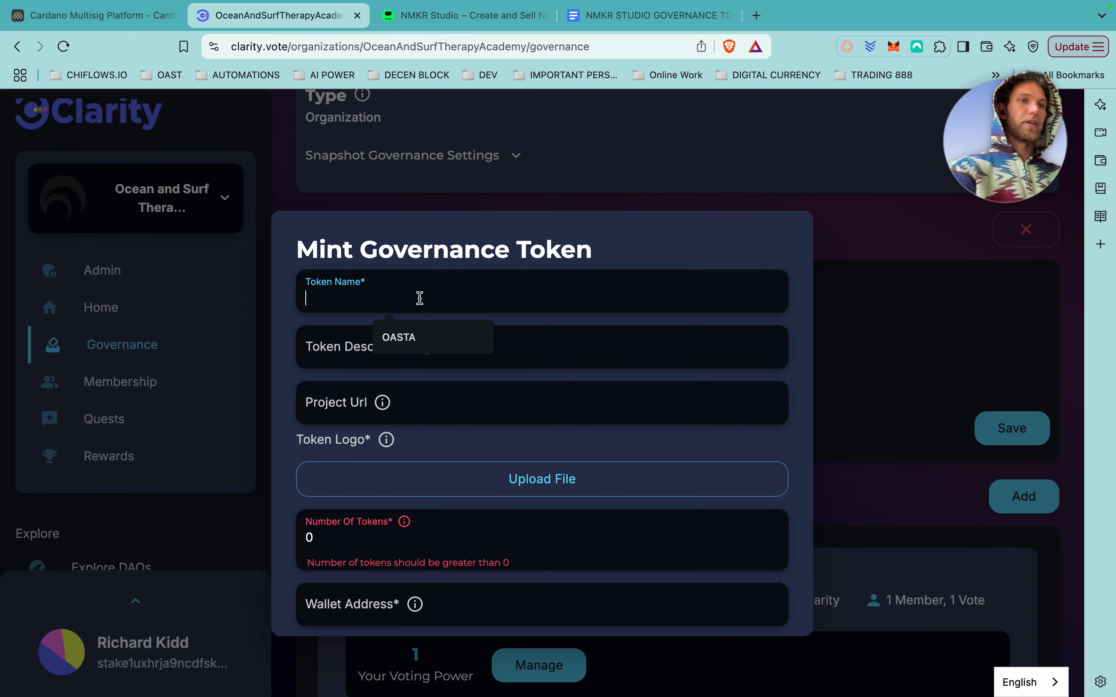
Copy the OAST Academy policy ID from NMKR Studio's NFT Projects list, then go back to Clarity.
left_click(482, 23)
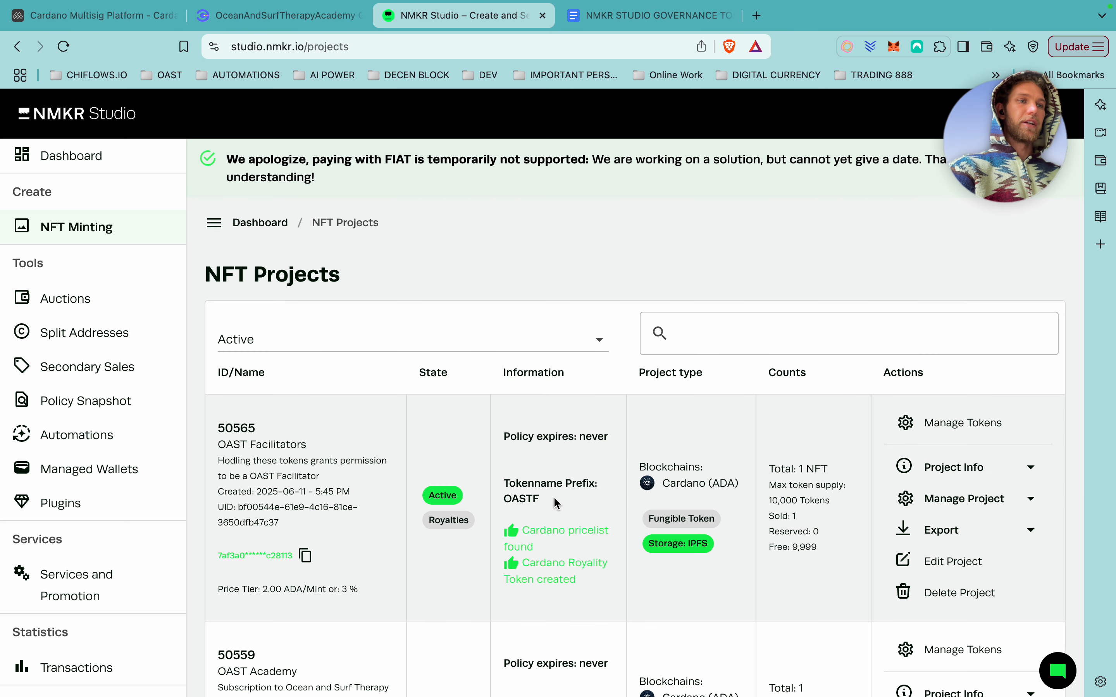
scroll(554, 496, "down", 5)
scroll(554, 496, "up", 5)
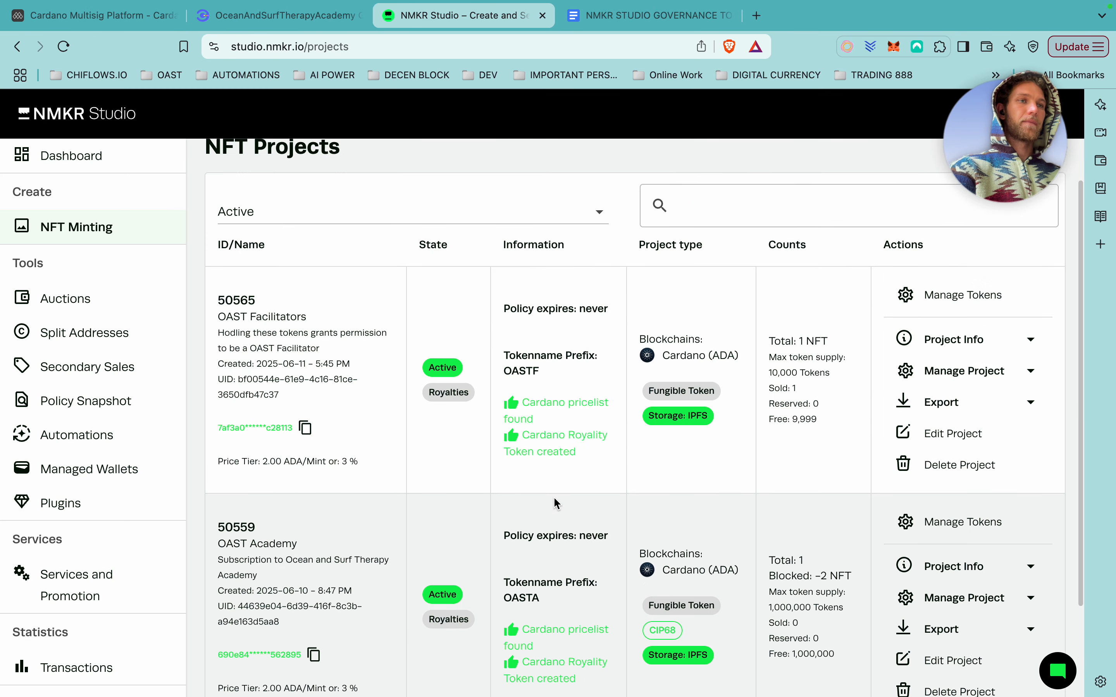
scroll(558, 500, "down", 1)
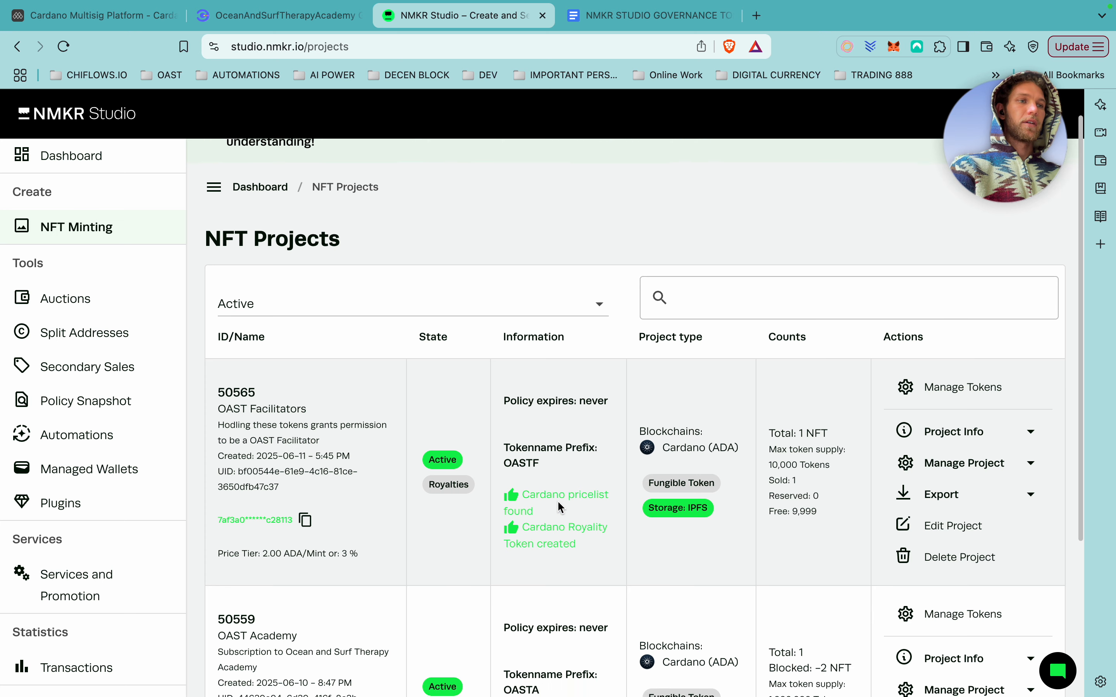
scroll(557, 501, "down", 2)
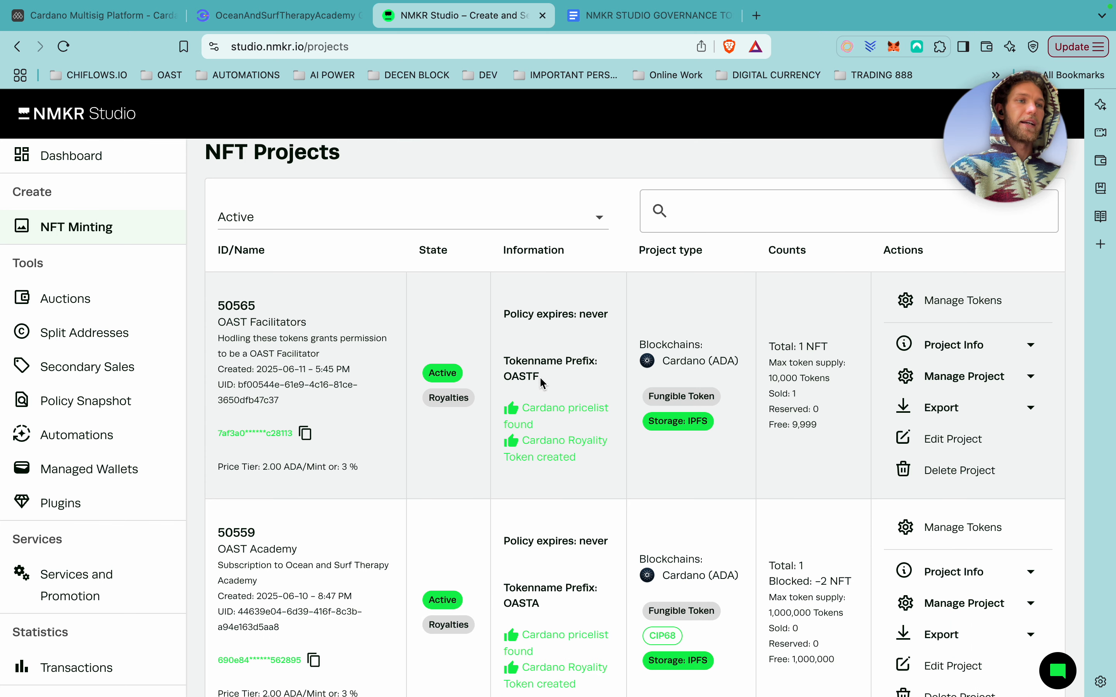
left_click_drag(539, 377, 511, 378)
scroll(610, 555, "down", 2)
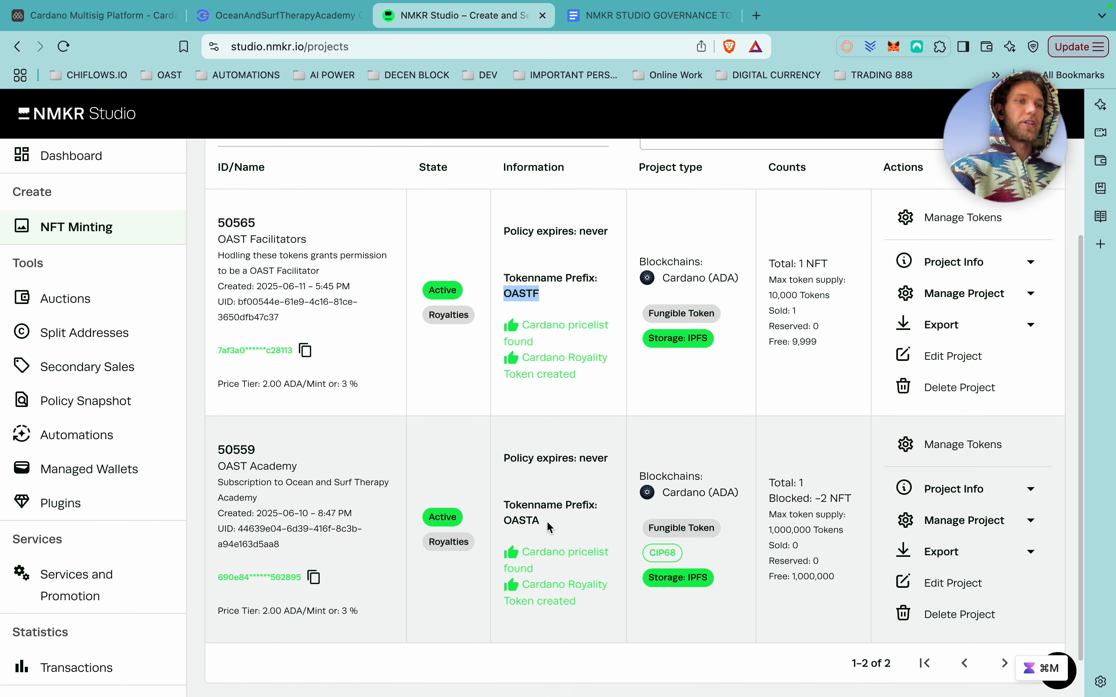
left_click_drag(546, 520, 495, 518)
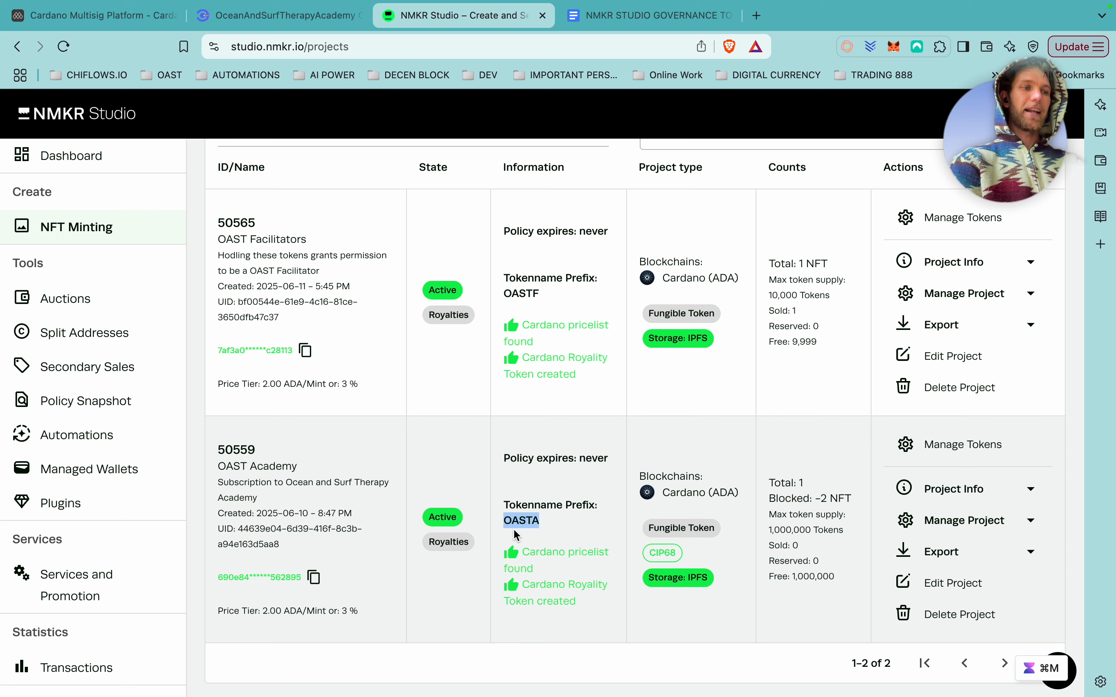
left_click(404, 575)
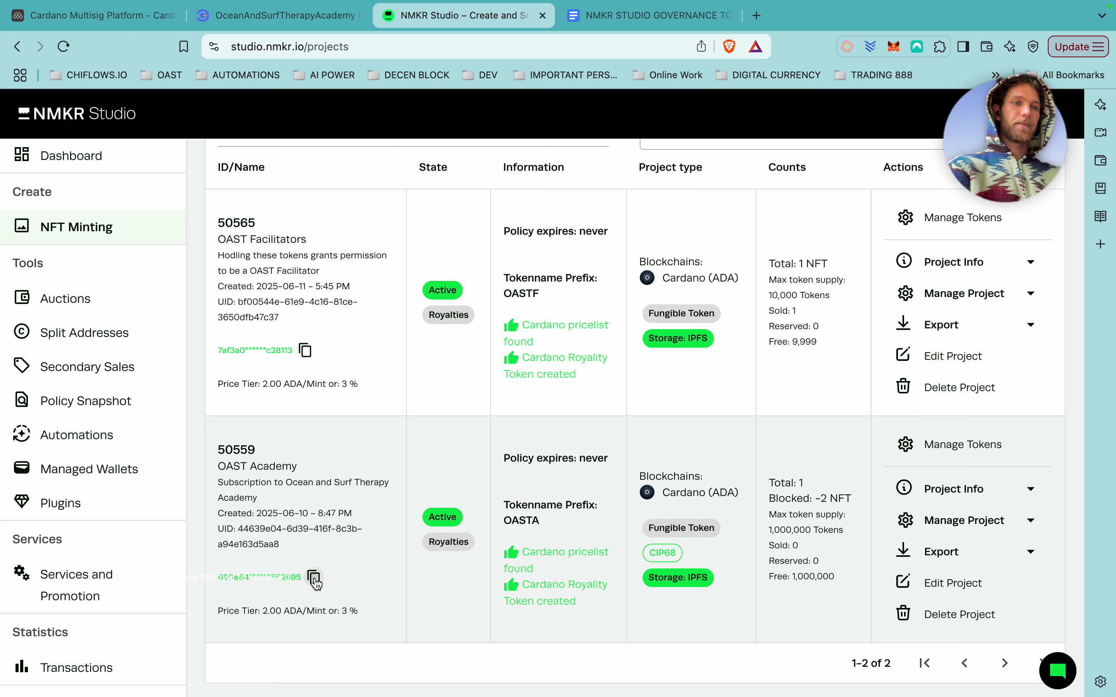
left_click(314, 577)
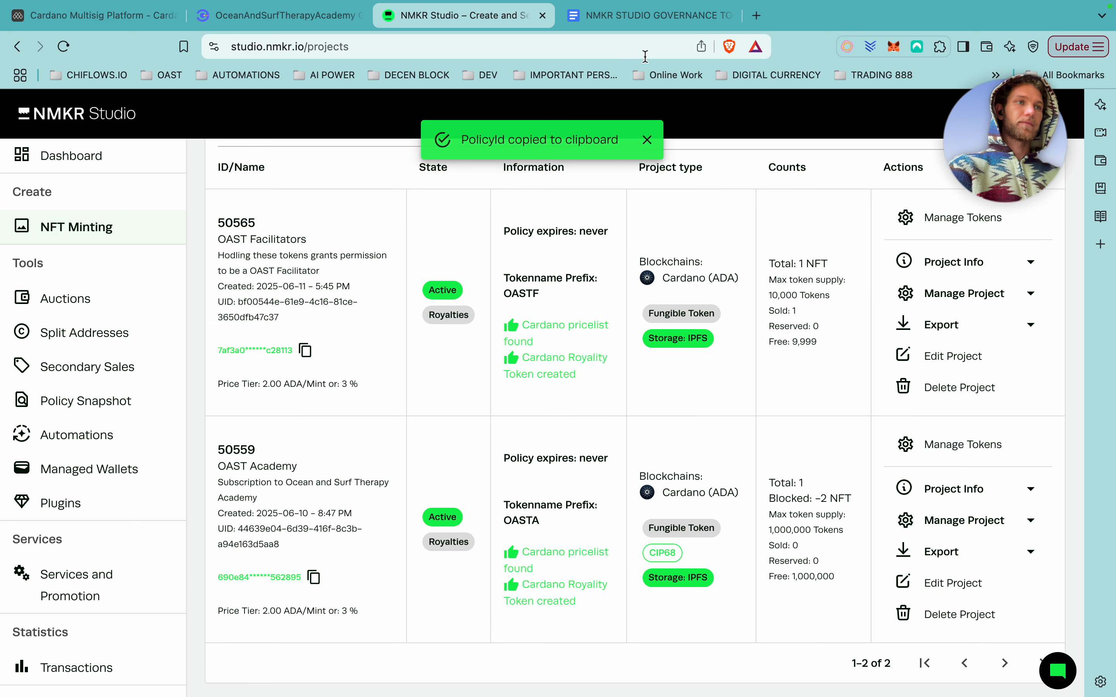
left_click(312, 20)
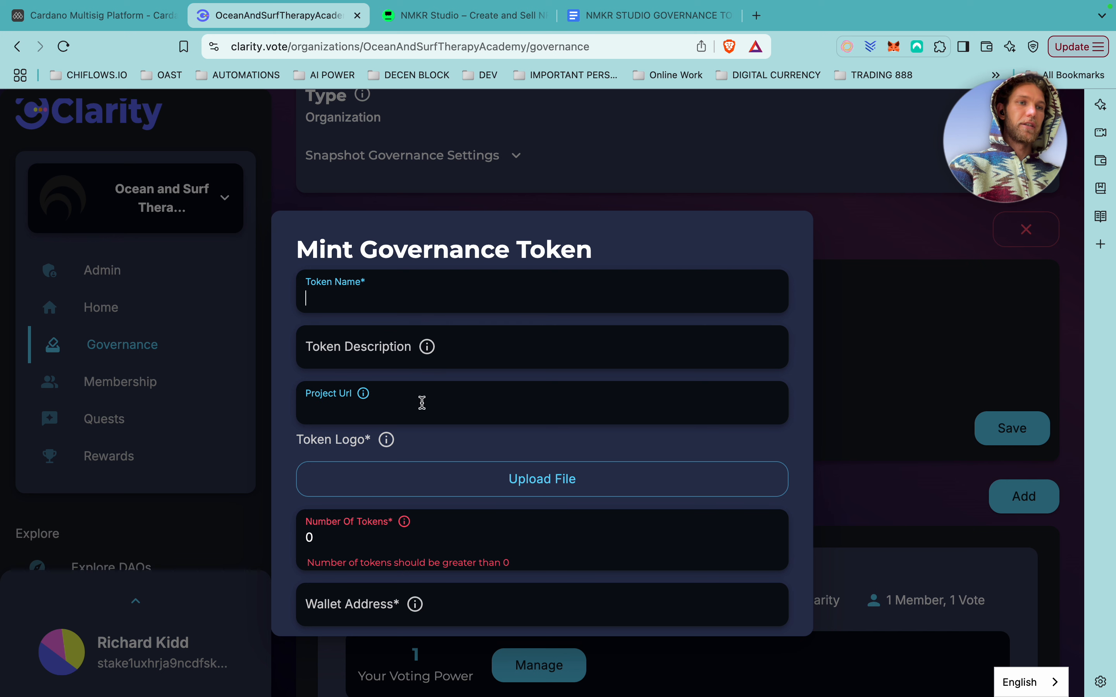
Enter token name OASTA and description OASTA Membership.
scroll(422, 402, "down", 3)
scroll(422, 402, "up", 3)
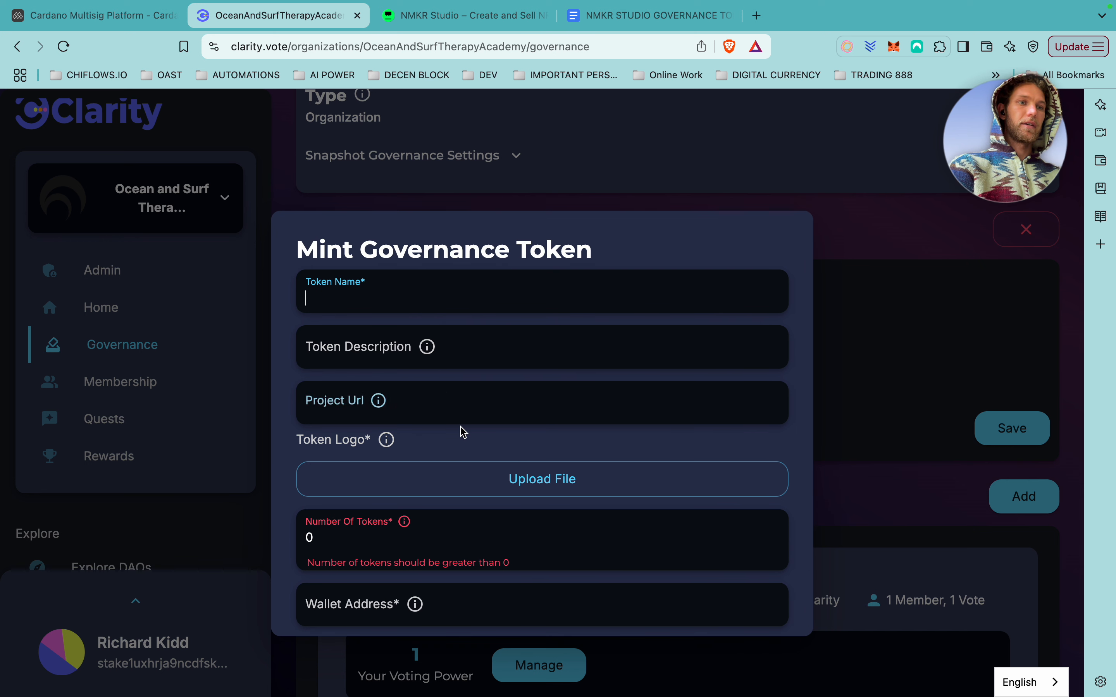
scroll(416, 296, "down", 2)
scroll(464, 432, "up", 2)
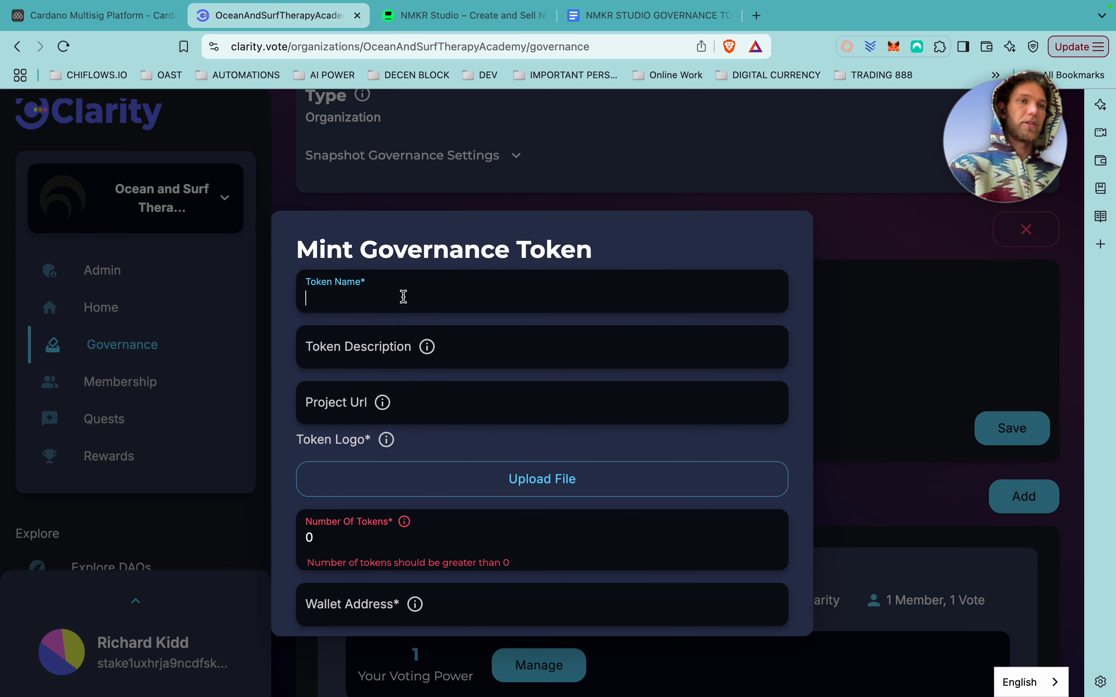
type("OASTA")
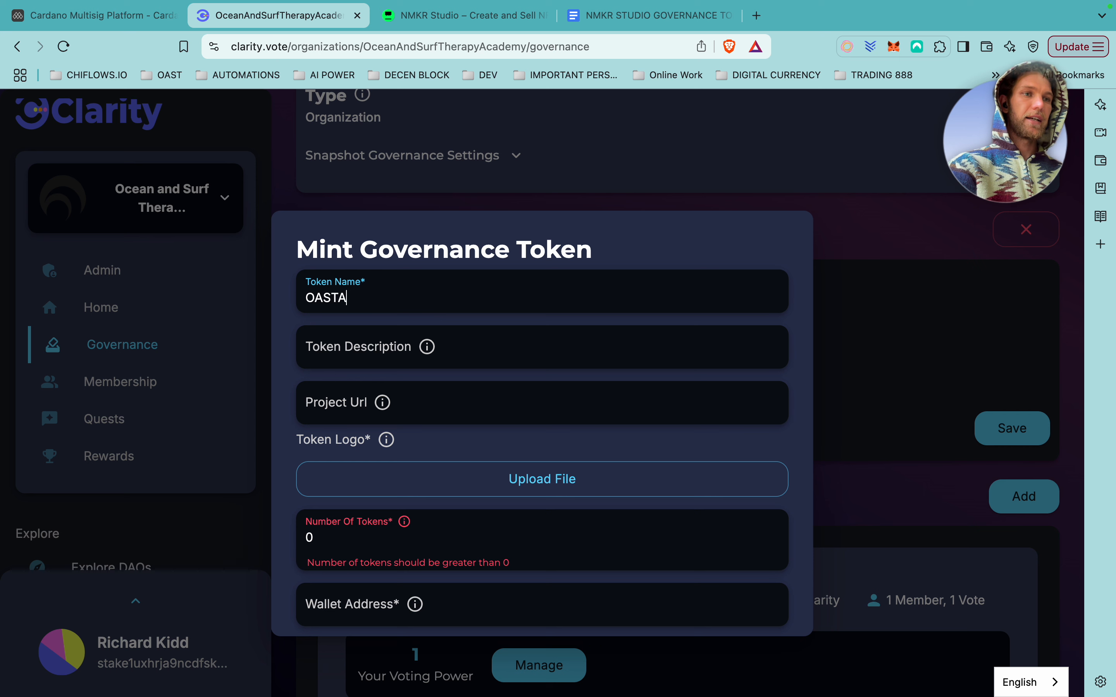
left_click(392, 355)
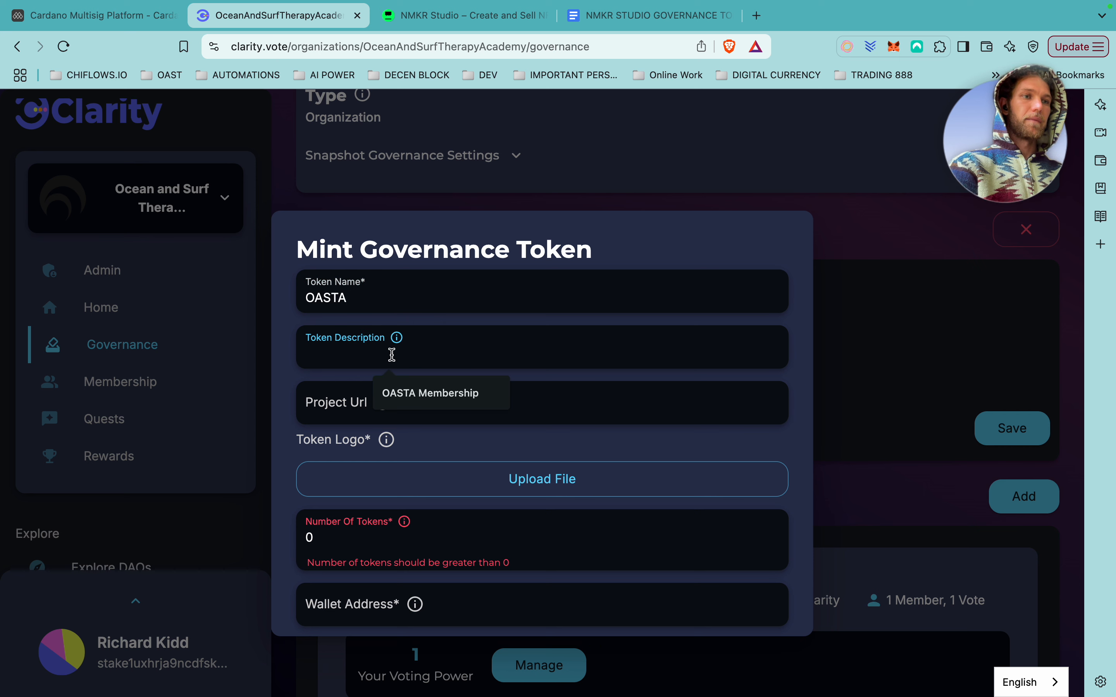
left_click(429, 399)
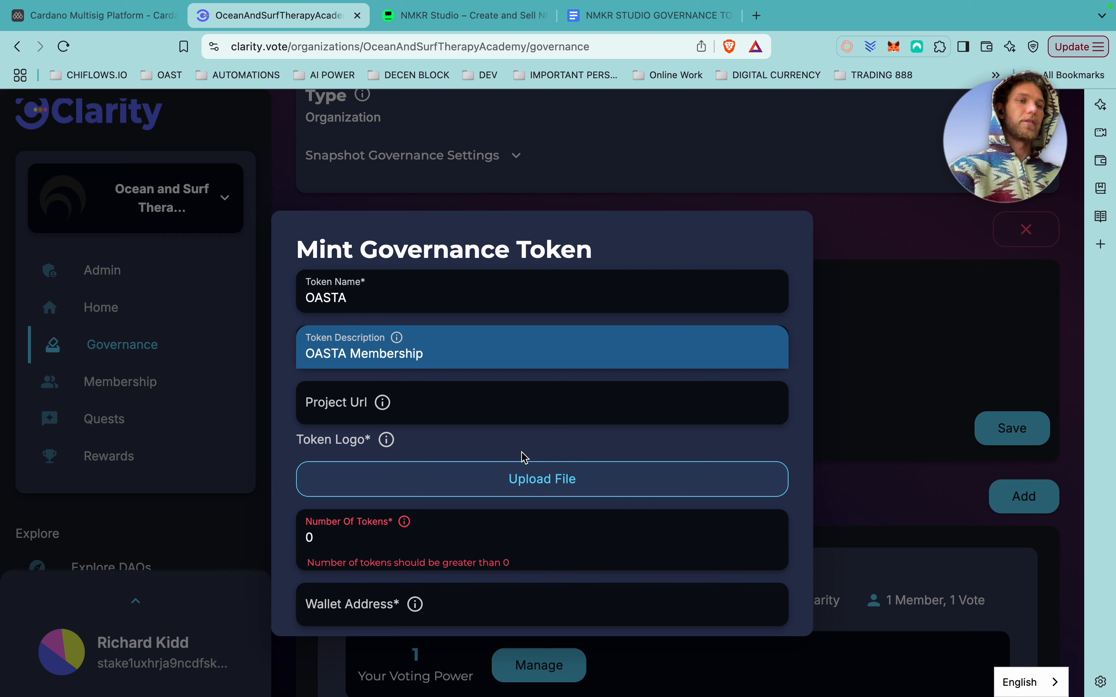
Upload Group 12.png as the token logo.
left_click(575, 480)
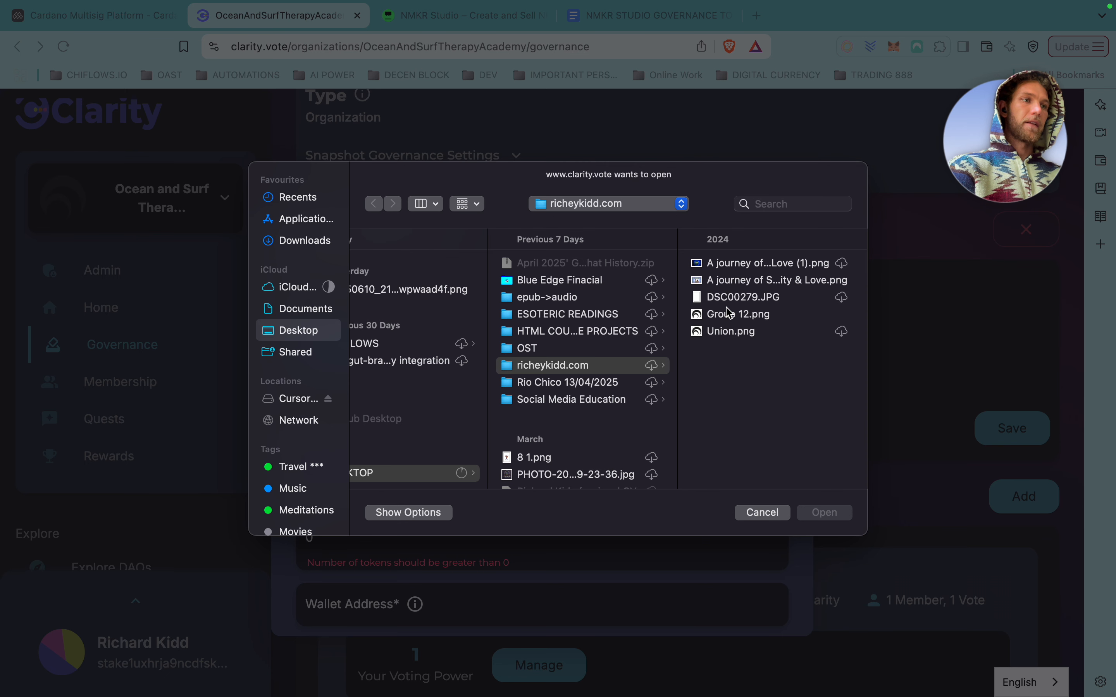
left_click(734, 315)
left_click(826, 512)
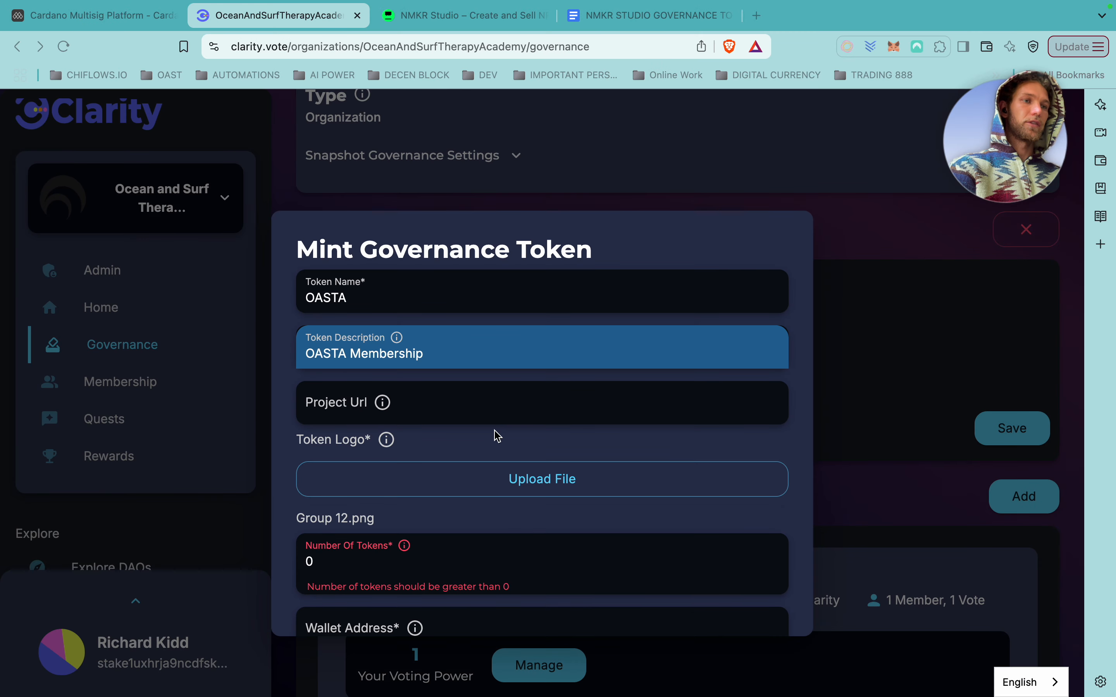
scroll(480, 438, "down", 3)
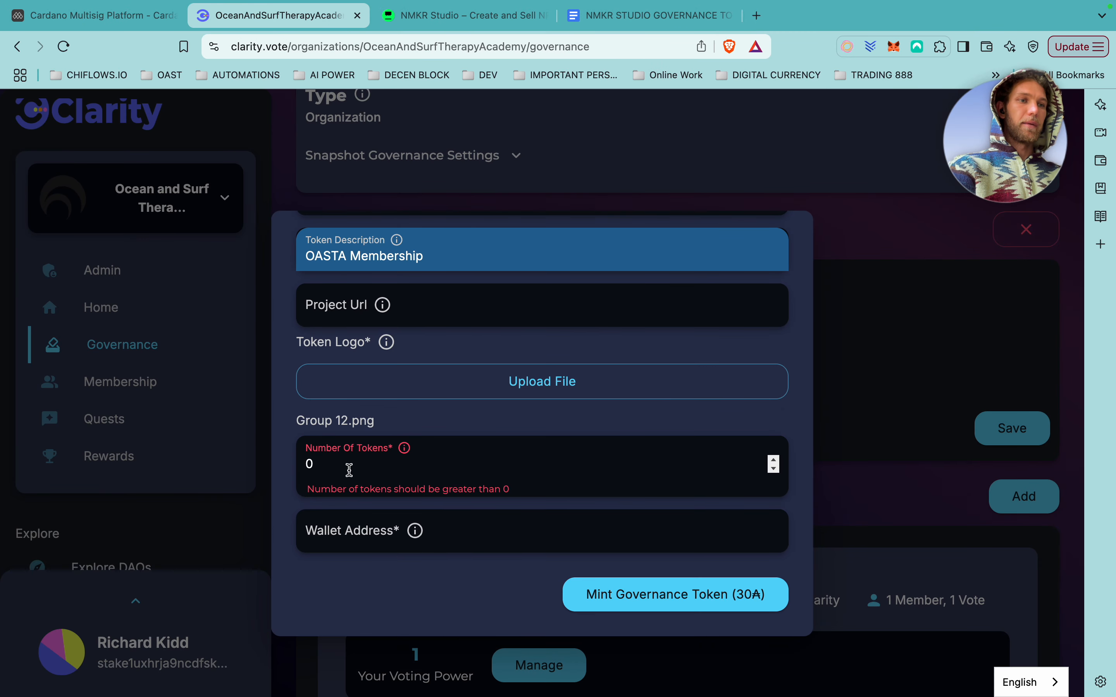
Set Number Of Tokens to 1000000.
left_click(443, 15)
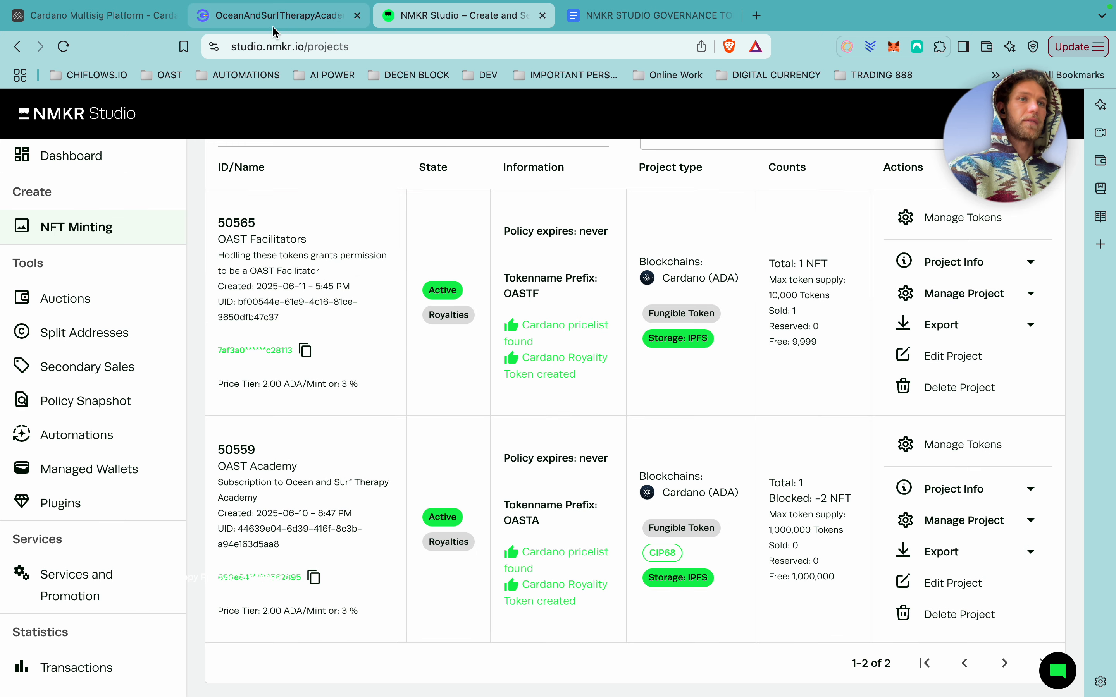
left_click(276, 15)
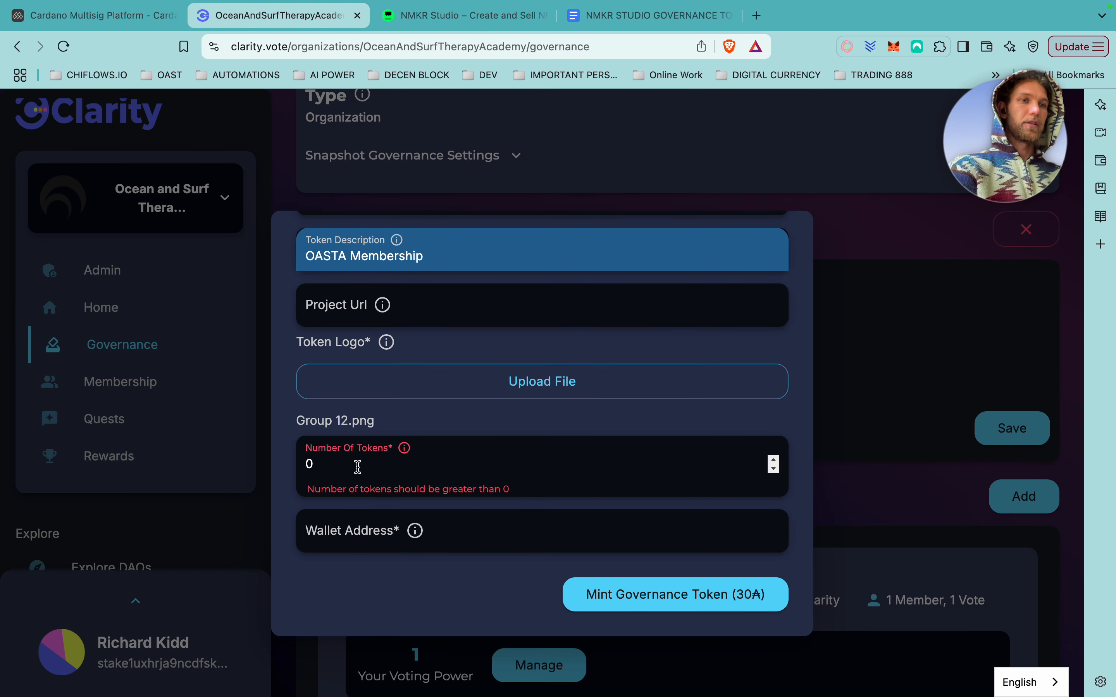
left_click_drag(358, 468, 289, 471)
type("10000")
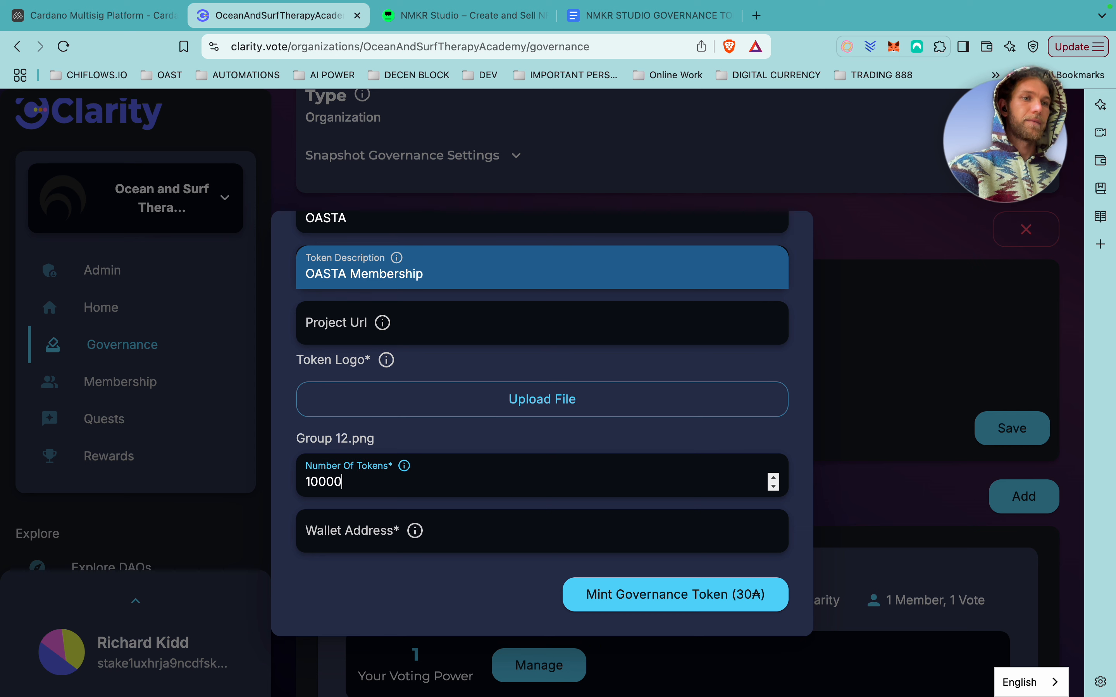
type("00")
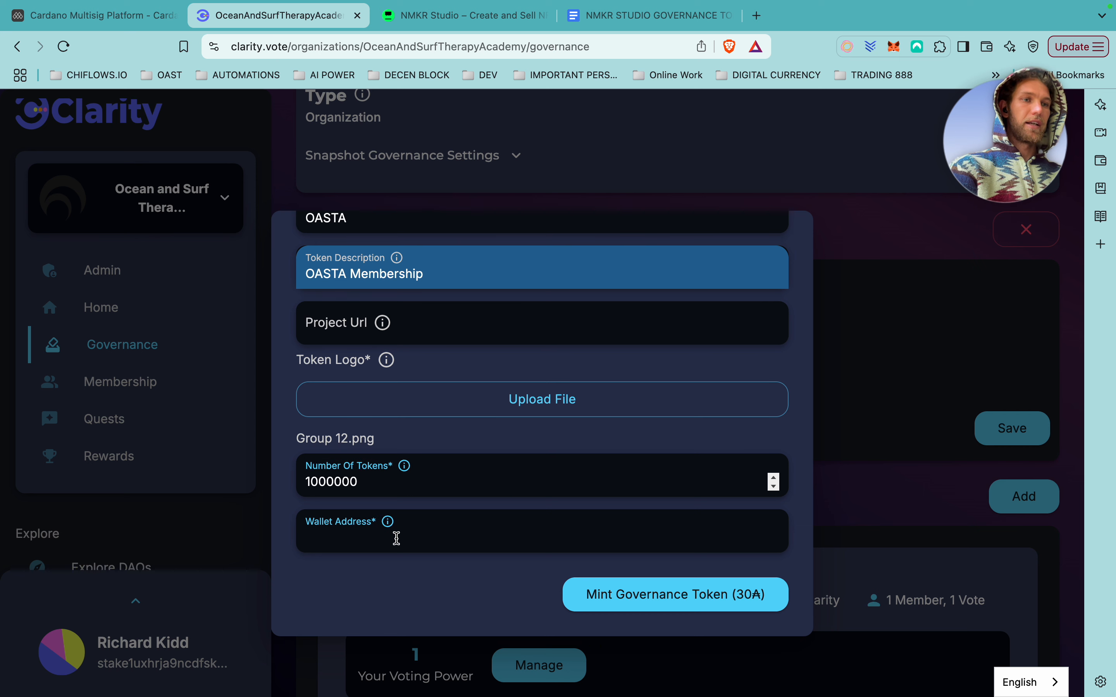
Copy the wallet's receiving address from the wallet extension's Receive screen.
left_click(848, 49)
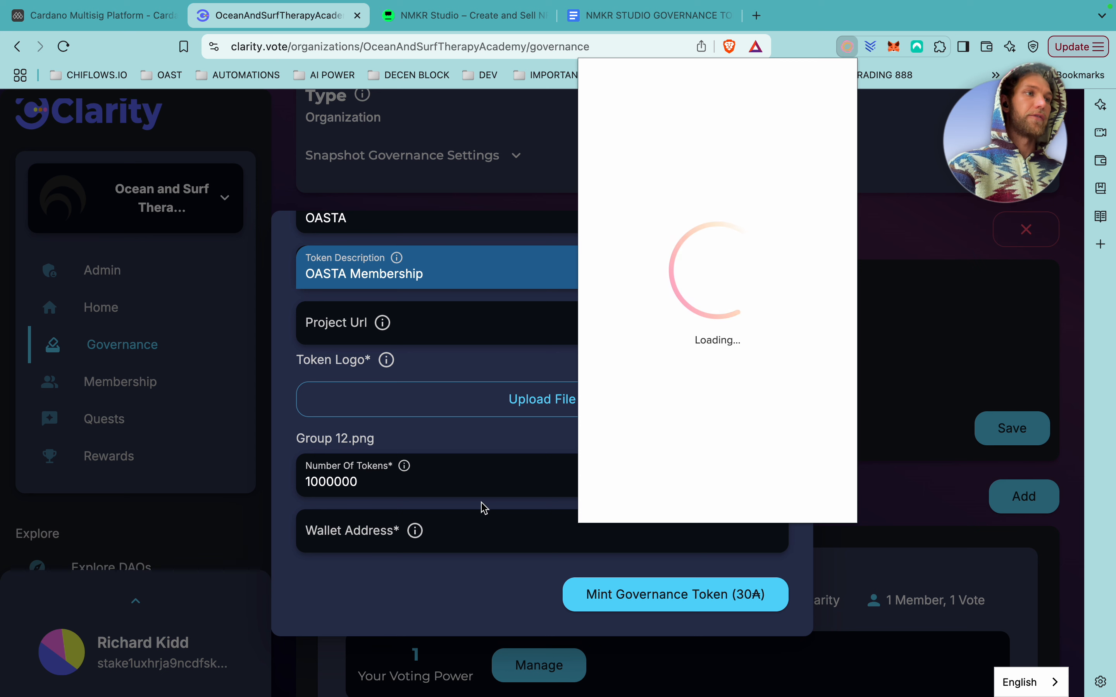
mouse_move(402, 470)
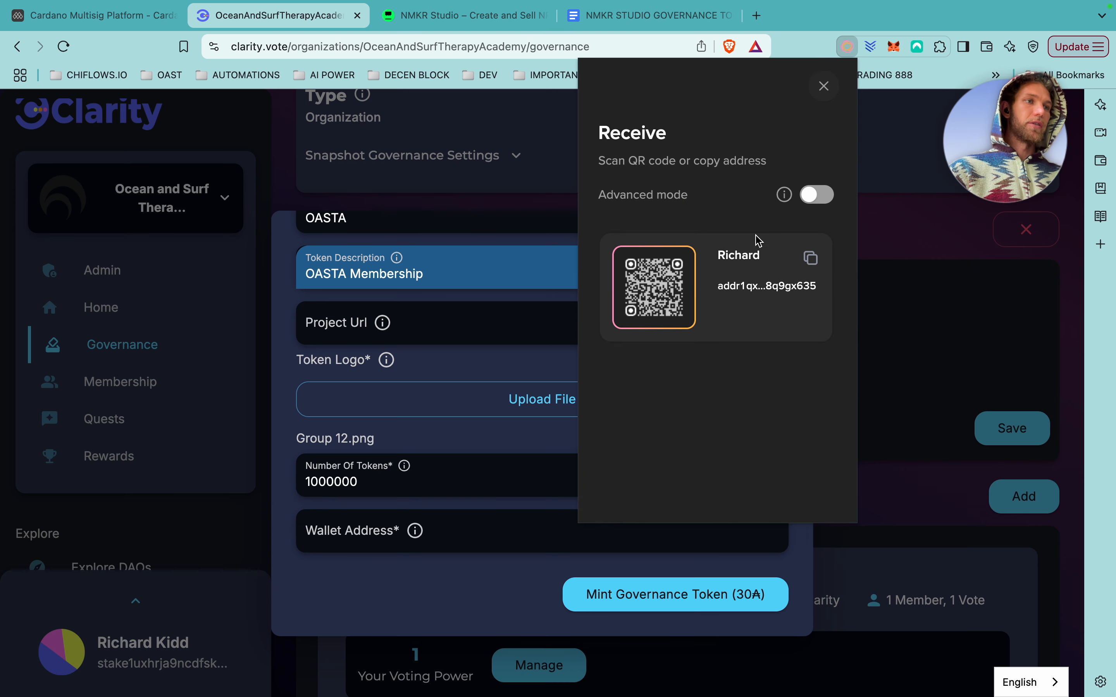
left_click(810, 257)
left_click(402, 539)
left_click(431, 541)
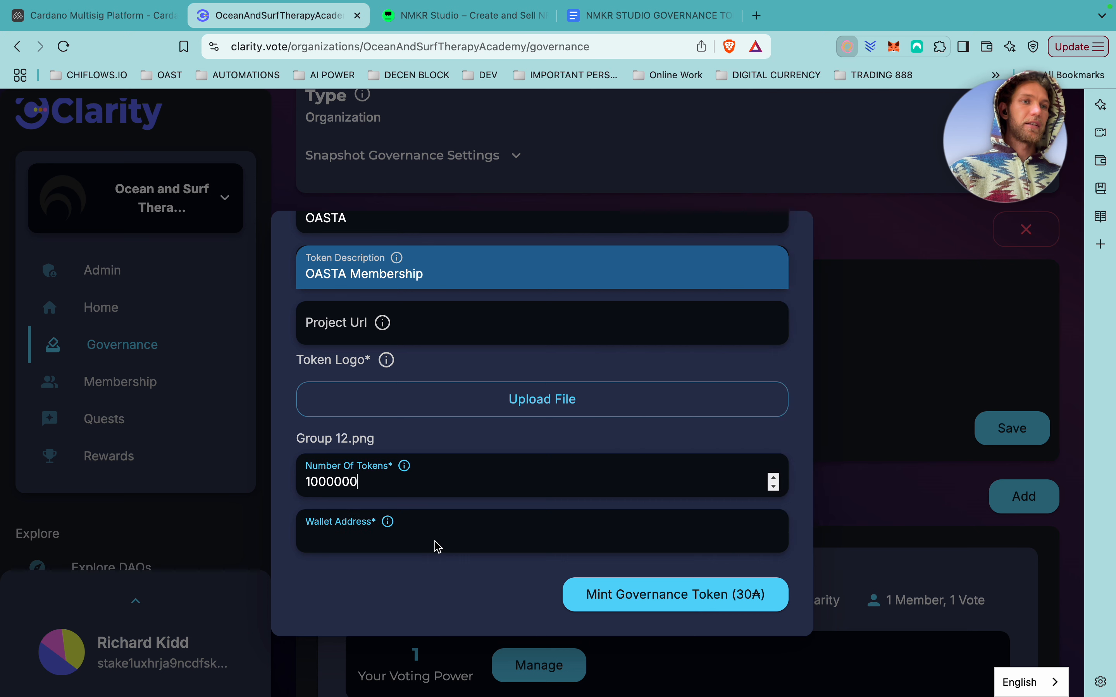
Paste the address into Wallet Address and submit Mint Governance Token (30₳).
left_click(364, 535)
key("super+v")
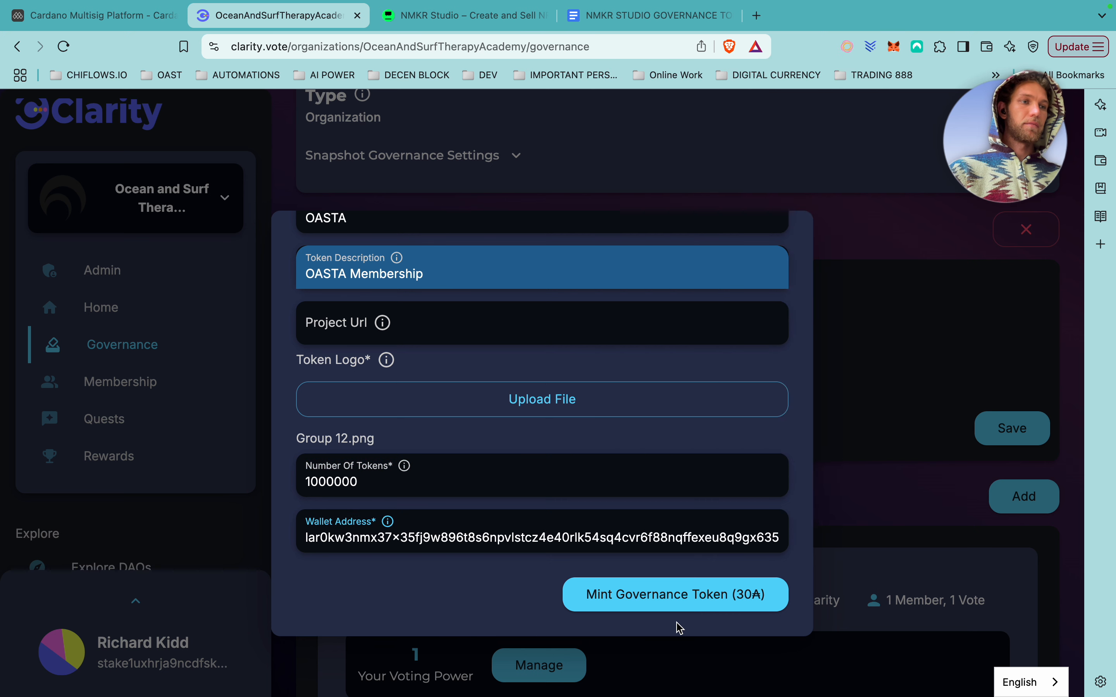
left_click(675, 600)
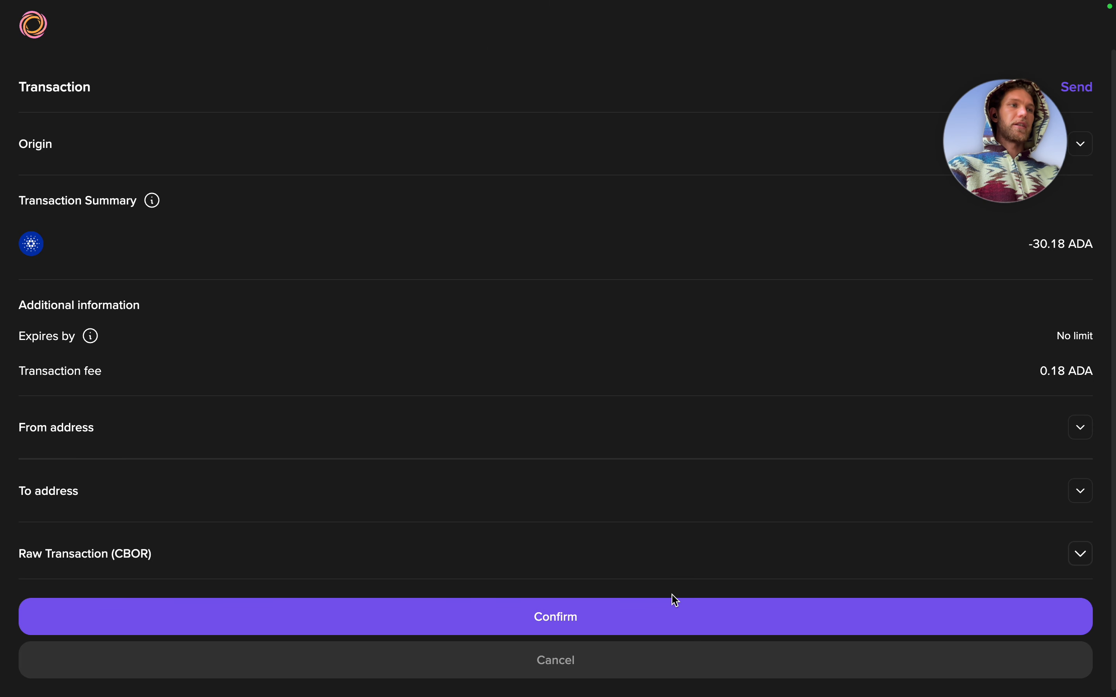
Approve the 30.18 ADA minting transaction and sign it with the wallet password.
left_click(576, 623)
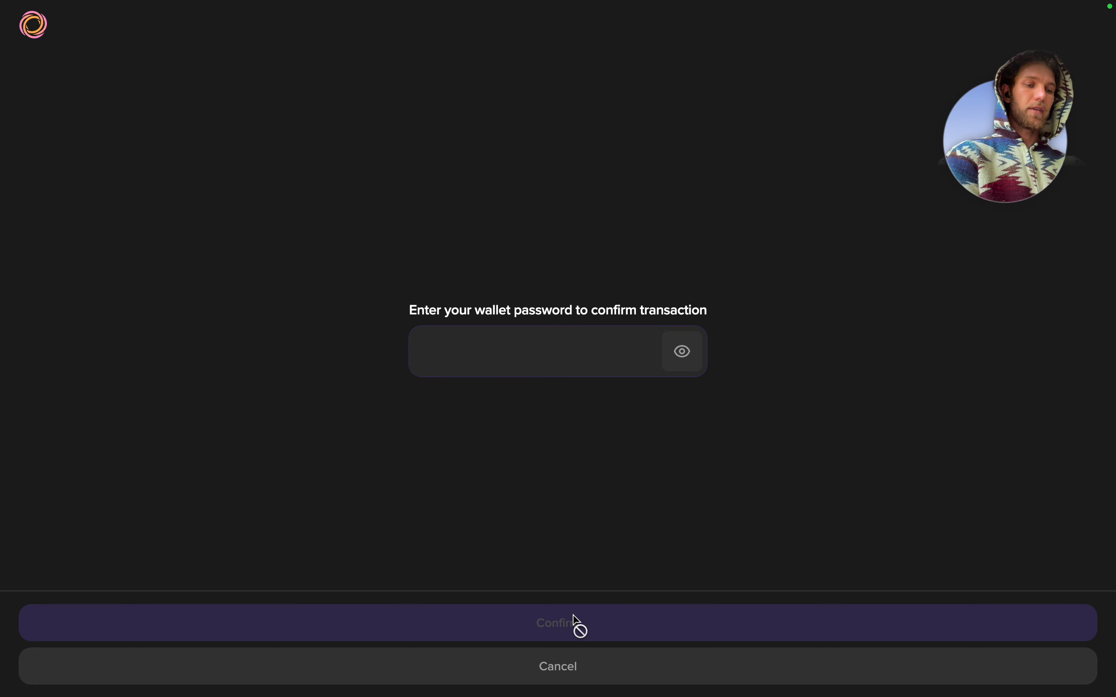
type("••")
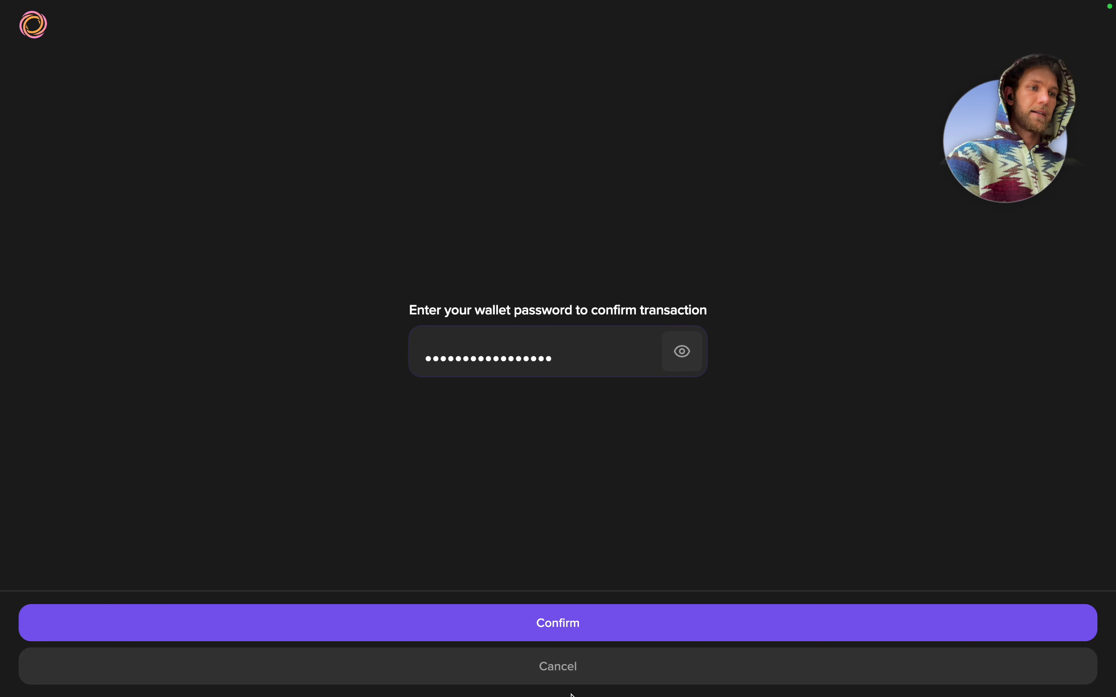
left_click(562, 625)
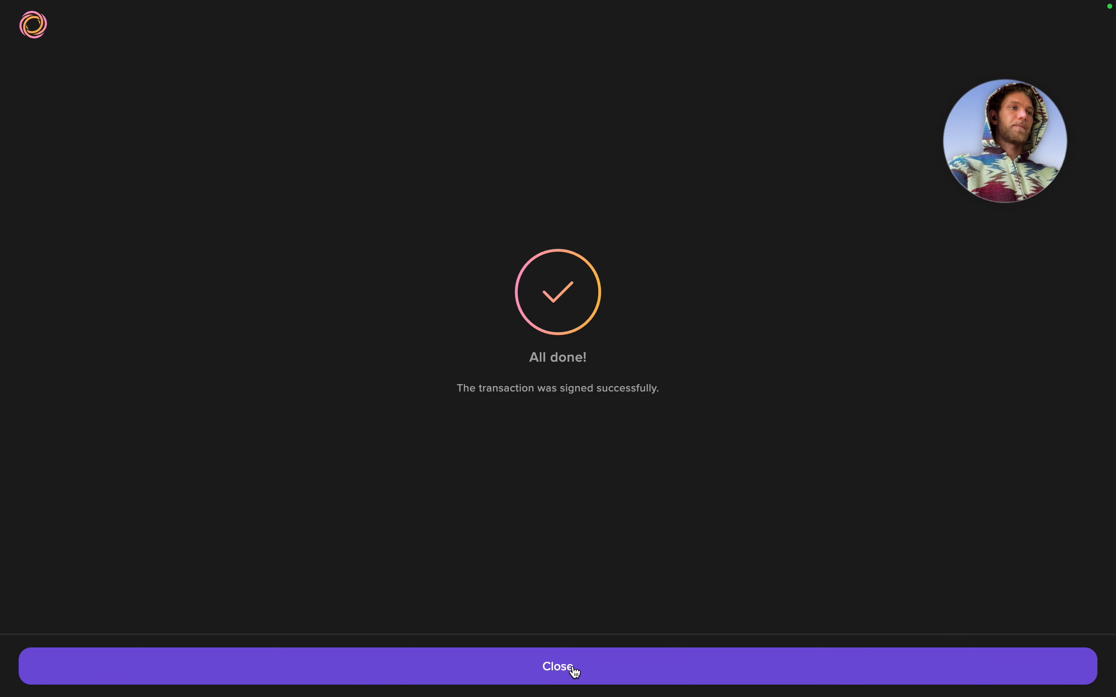
Download the minting error report, save it to the Desktop, and open the ClarityError file.
left_click(575, 672)
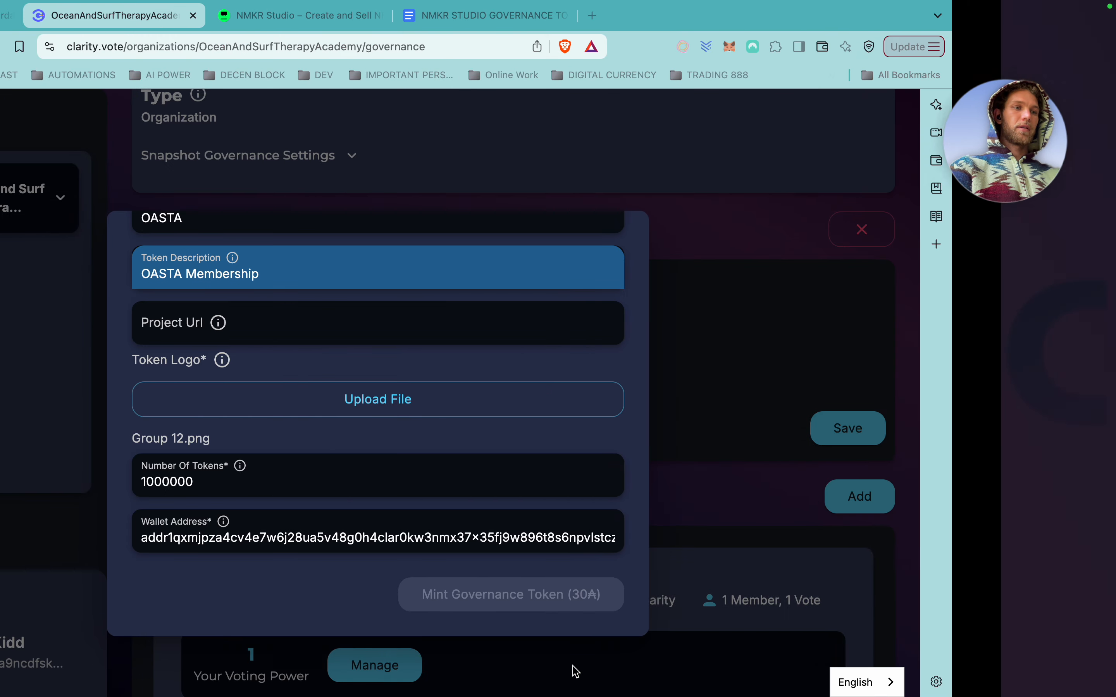
scroll(583, 451, "up", 2)
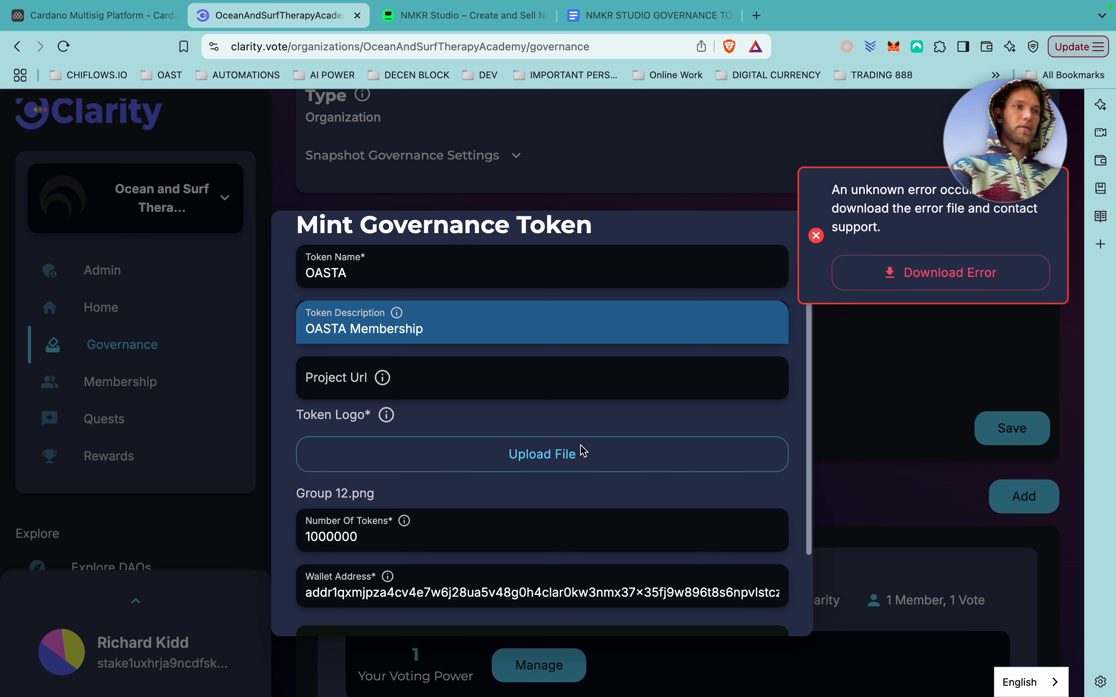
left_click_drag(985, 139, 708, 136)
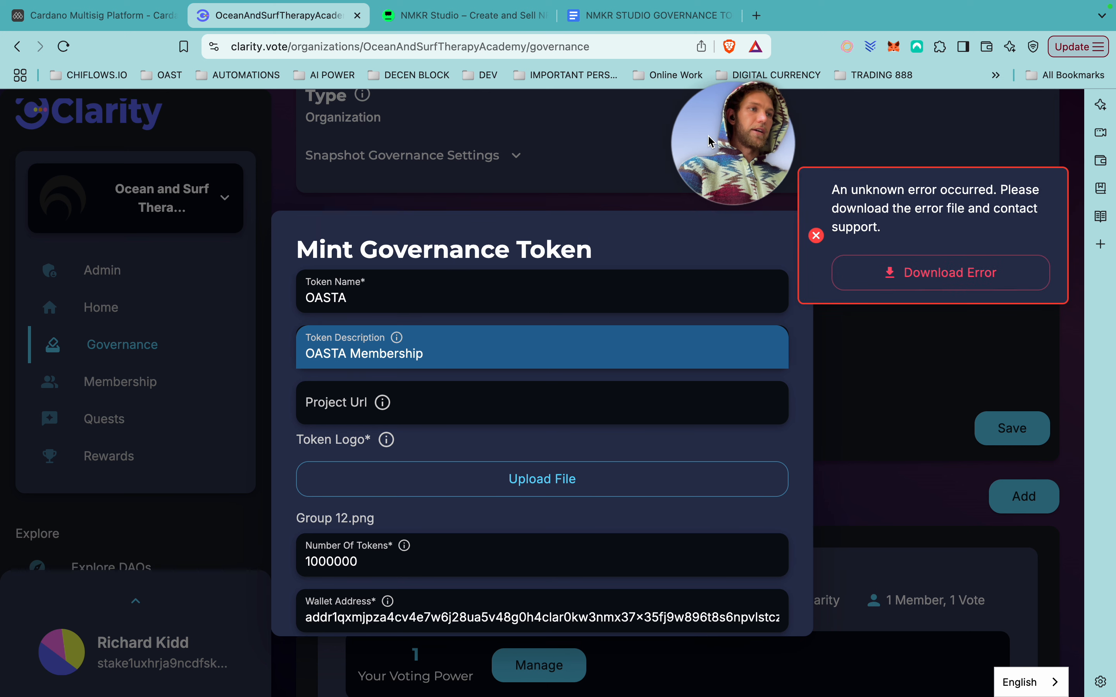
left_click(952, 281)
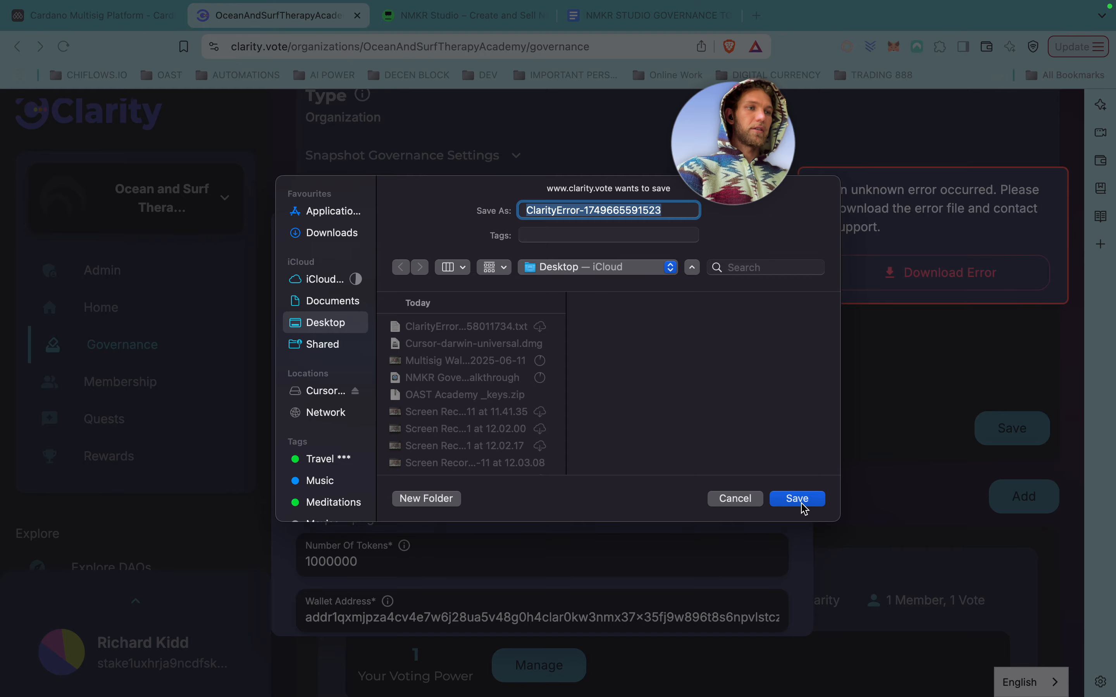
left_click(803, 504)
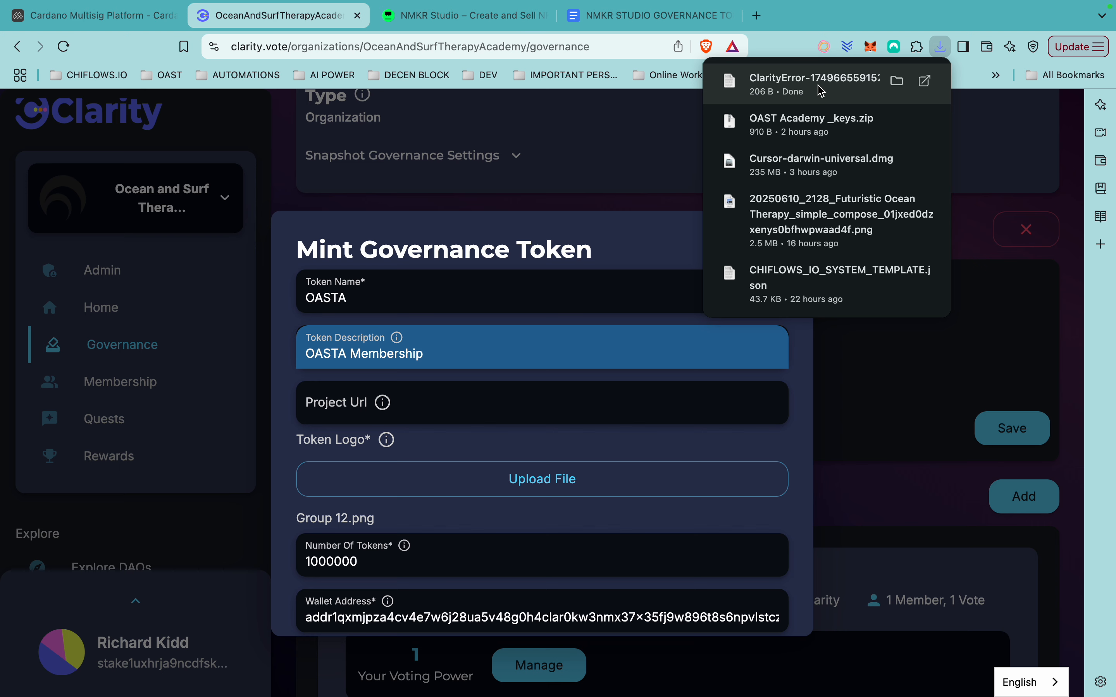
left_click(823, 91)
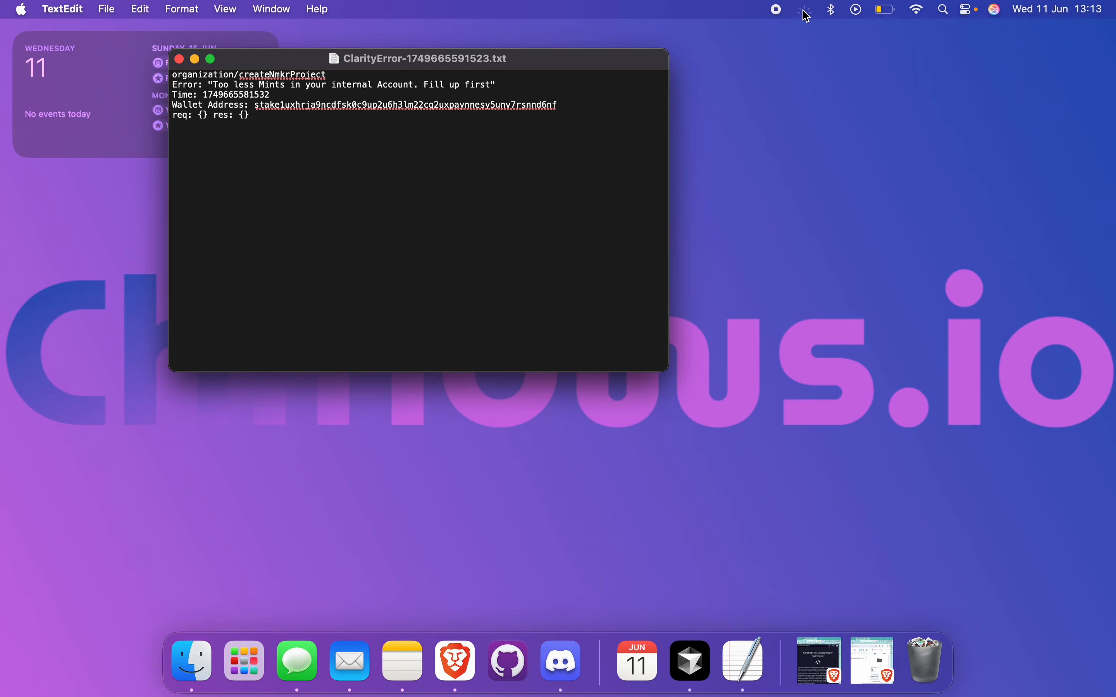
Join the Connection Space voice channel, stream the Discord window, and turn on the camera.
key("ctrl+Right")
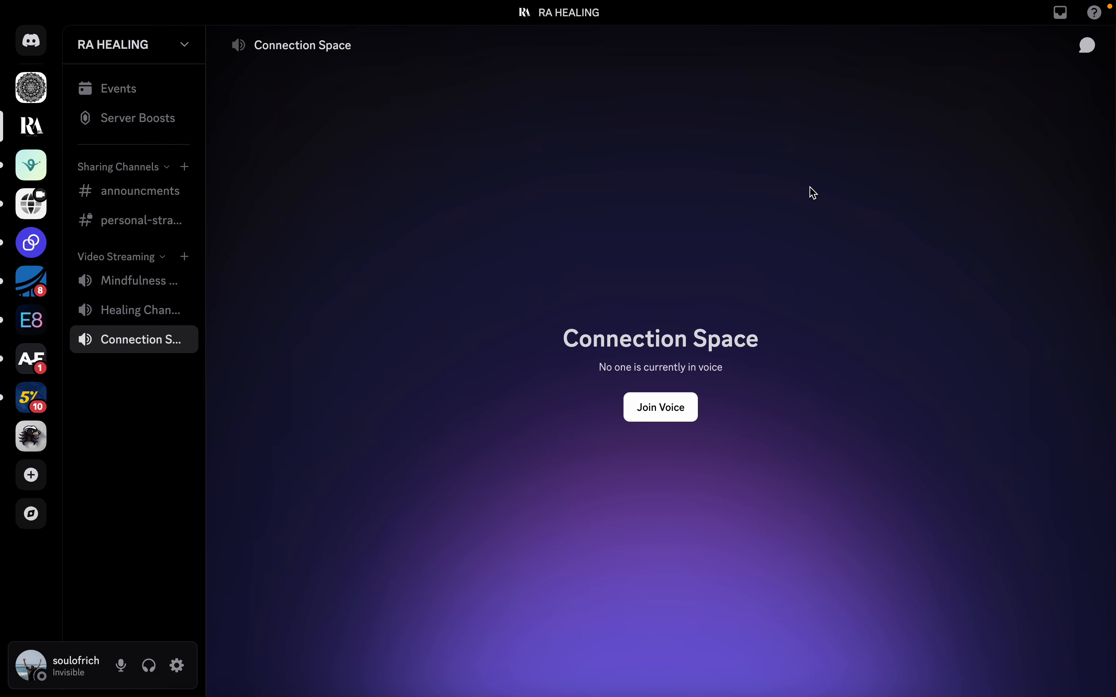
left_click(668, 411)
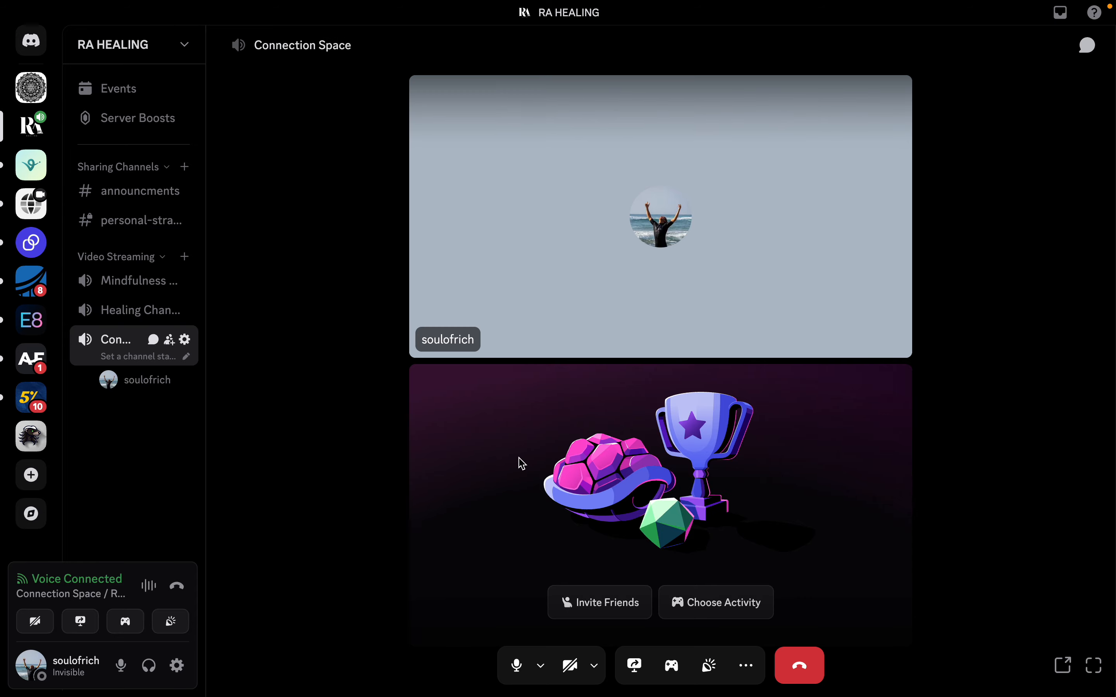
left_click(635, 662)
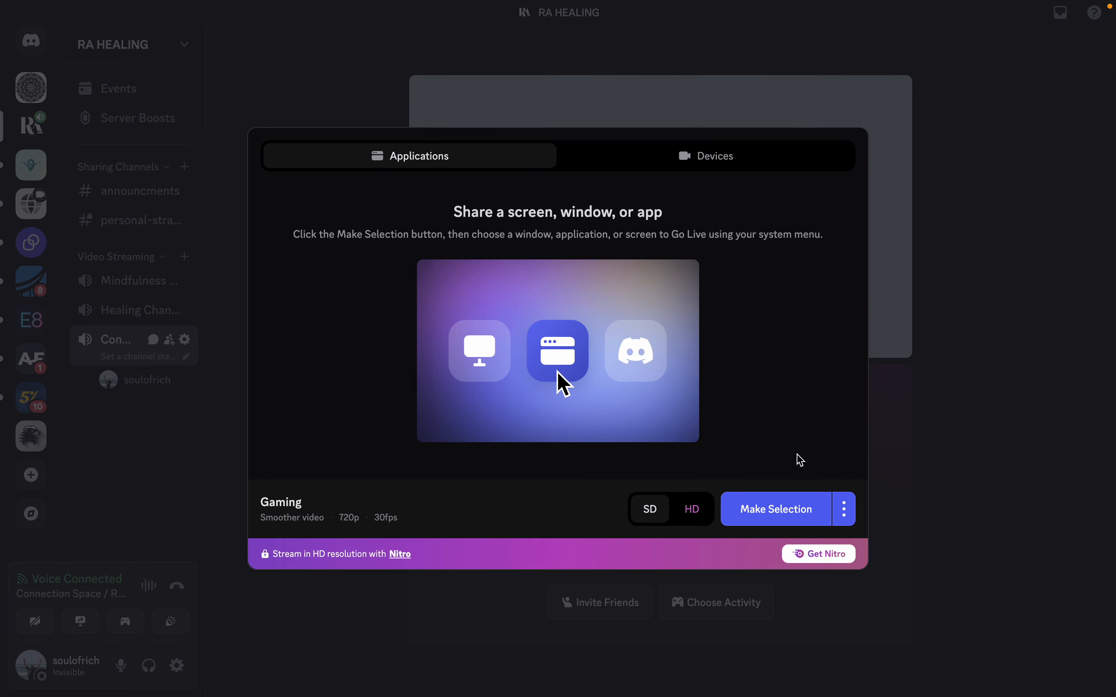
left_click(779, 509)
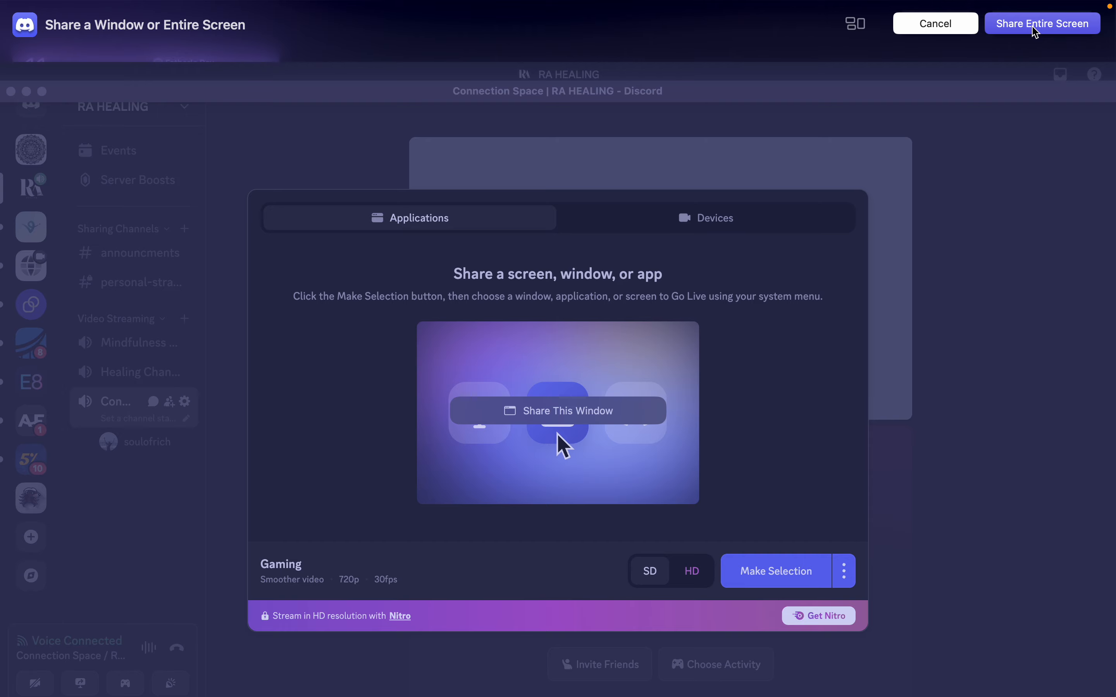
left_click(557, 433)
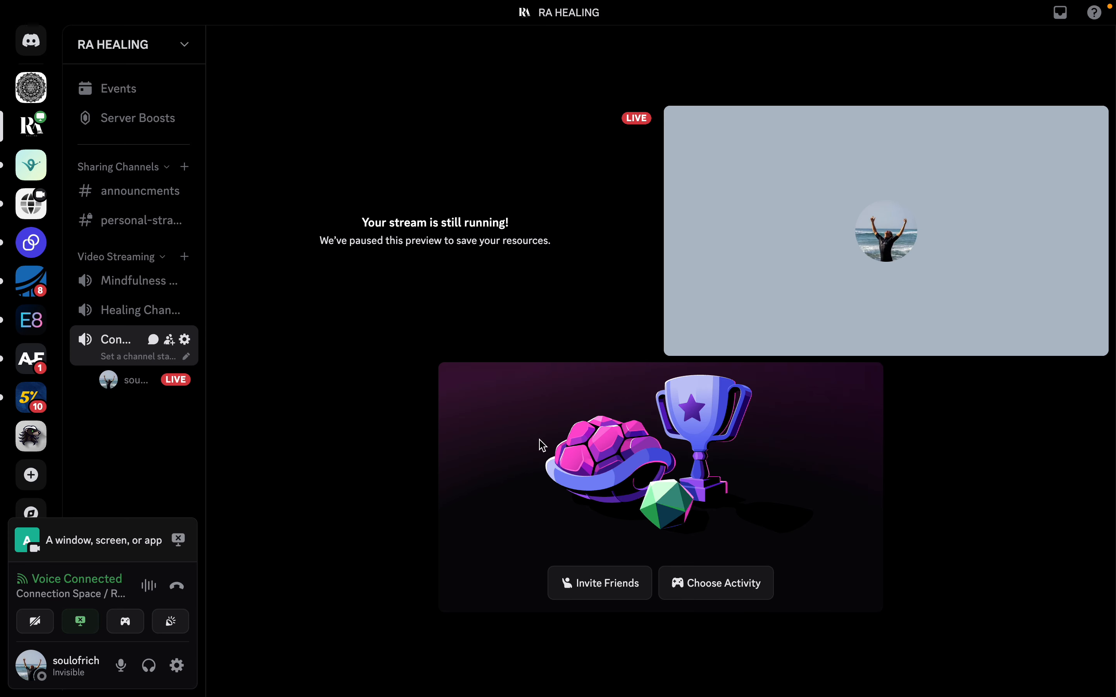
scroll(542, 446, "left", 3)
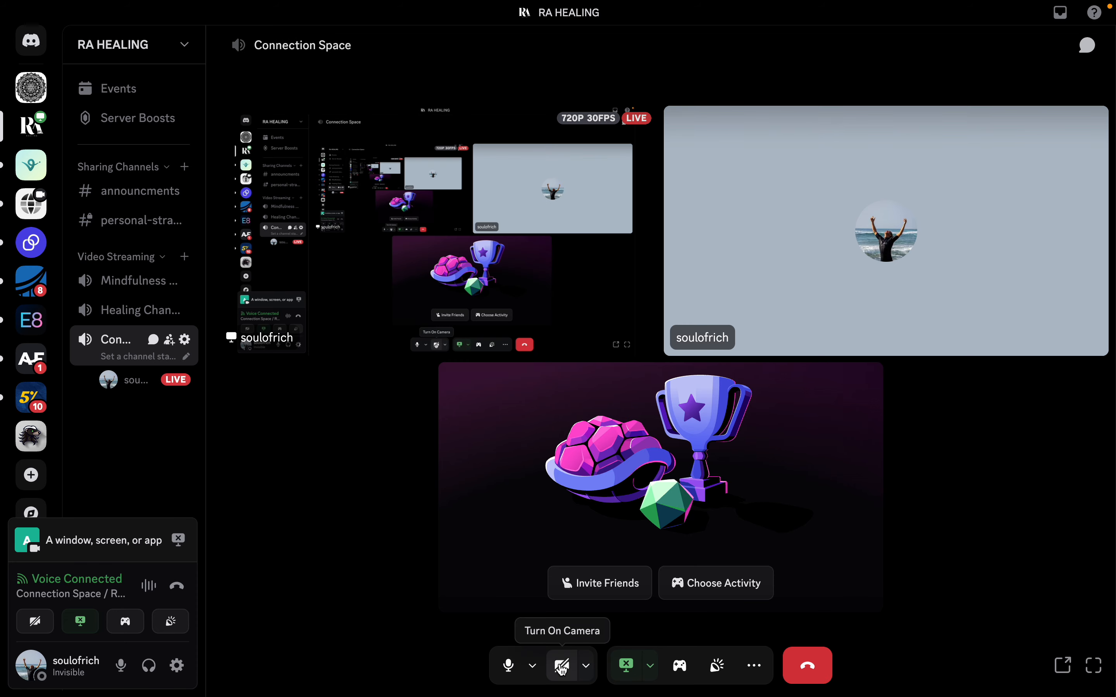
left_click(571, 651)
scroll(630, 443, "left", 3)
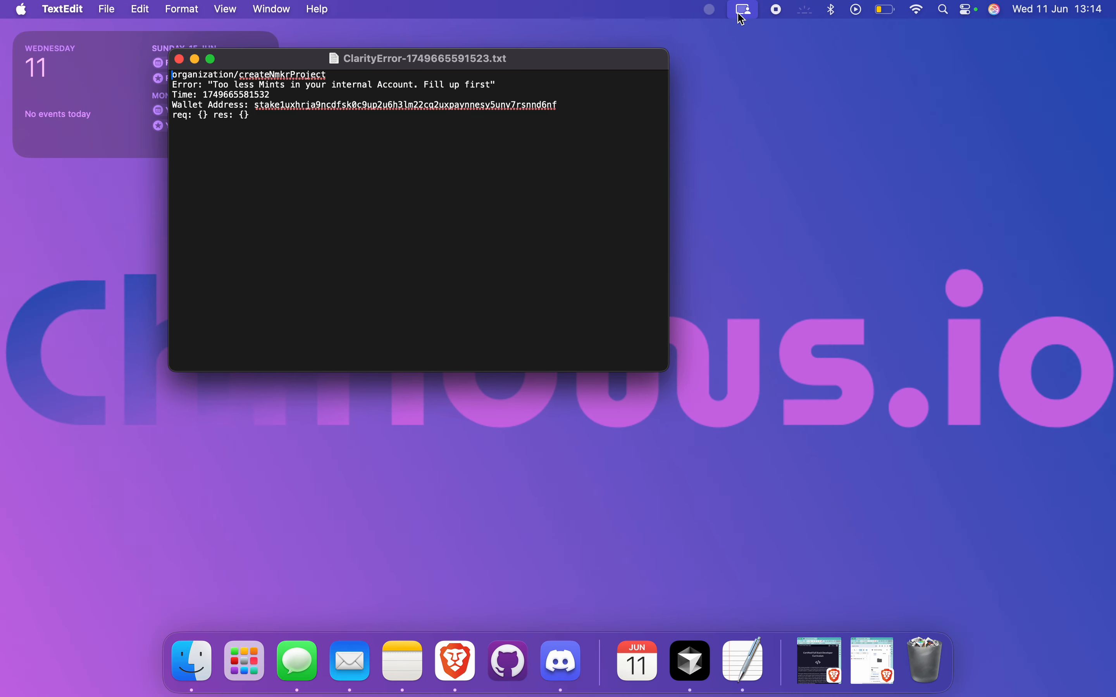
Switch Discord's share to the entire screen with a Small presenter overlay.
left_click(744, 10)
left_click(940, 43)
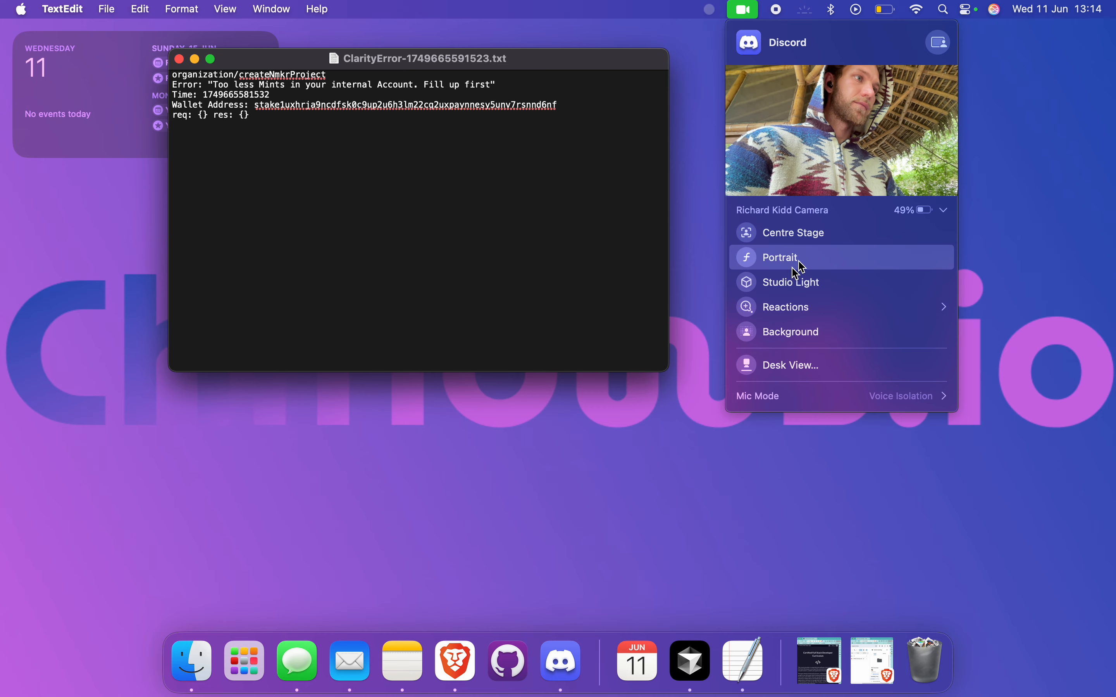
left_click(942, 53)
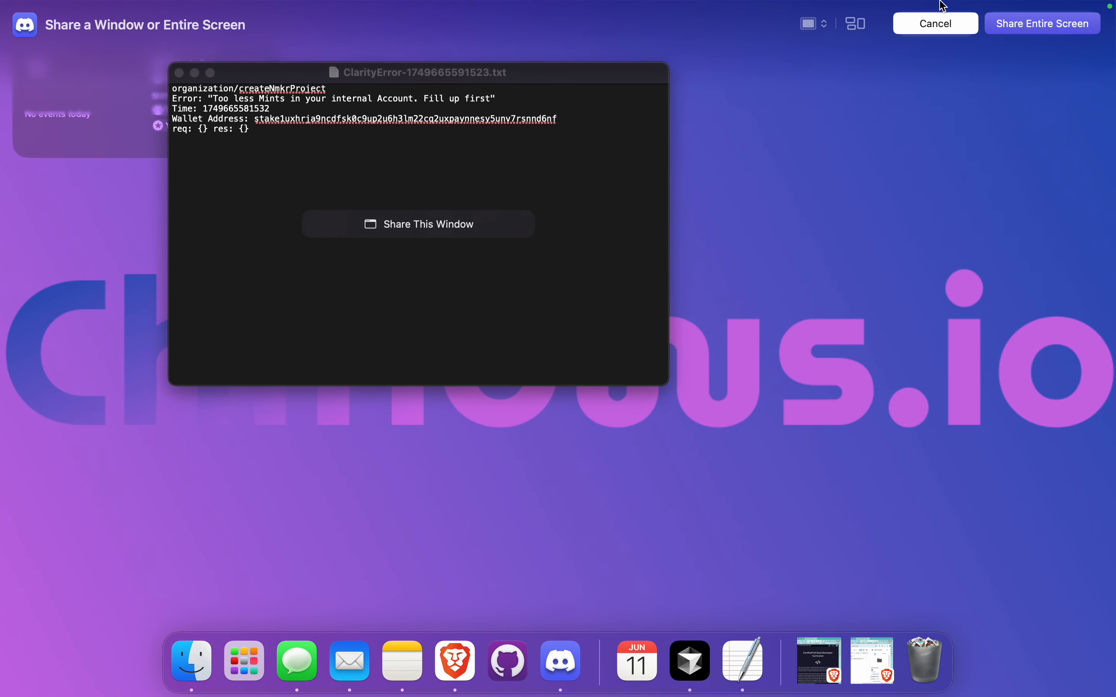
left_click(1012, 28)
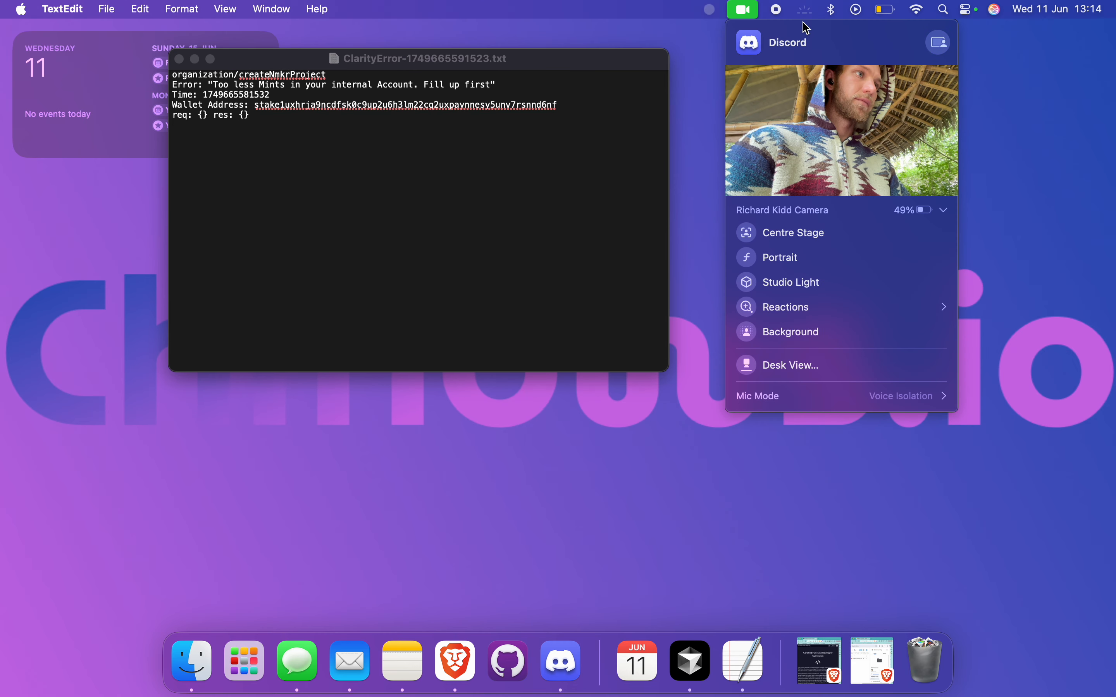
left_click(809, 279)
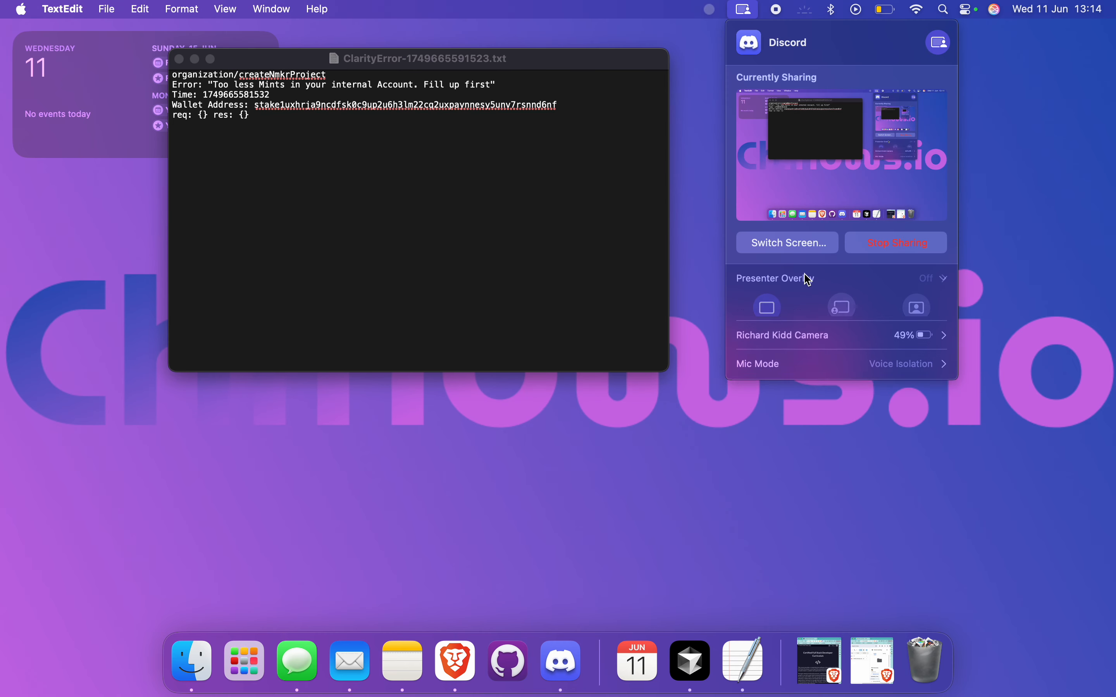
left_click(850, 318)
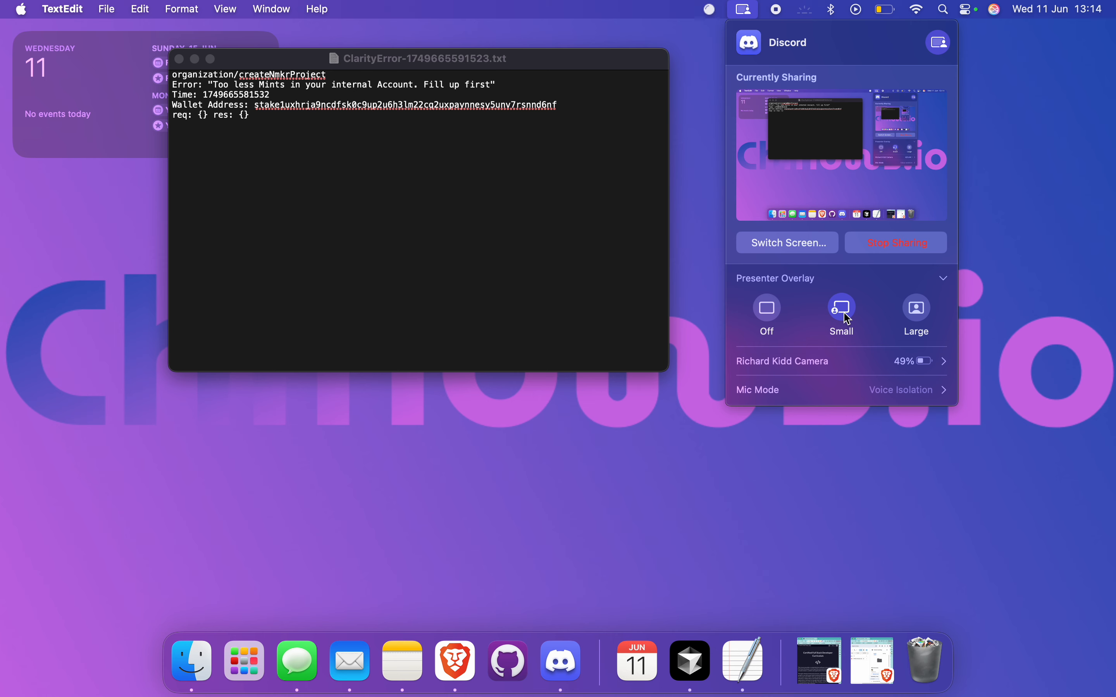
left_click(548, 480)
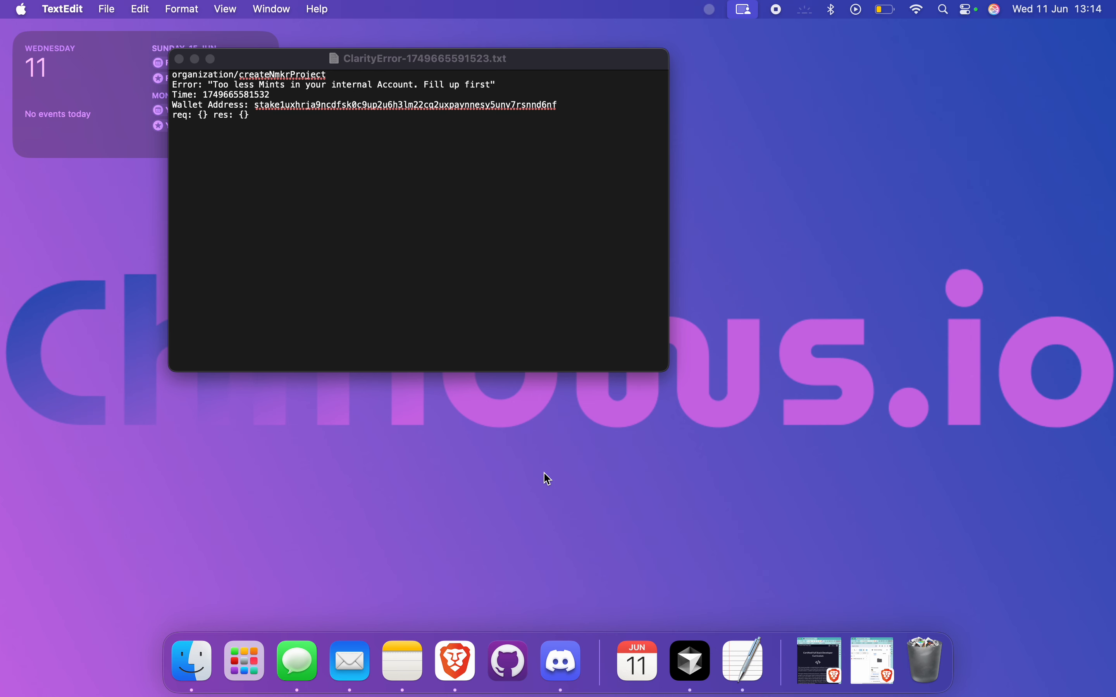
Close the error note window and switch to the NMKR Studio projects page.
left_click(446, 69)
left_click_drag(447, 70, 604, 70)
left_click(338, 60)
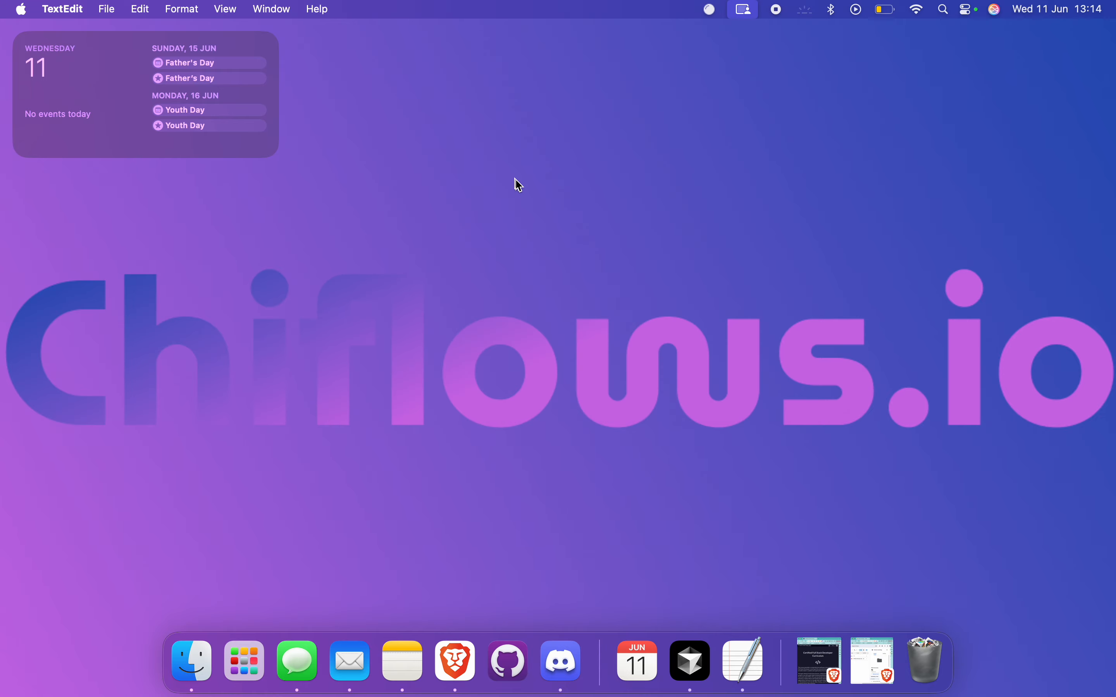
key("ctrl+Left")
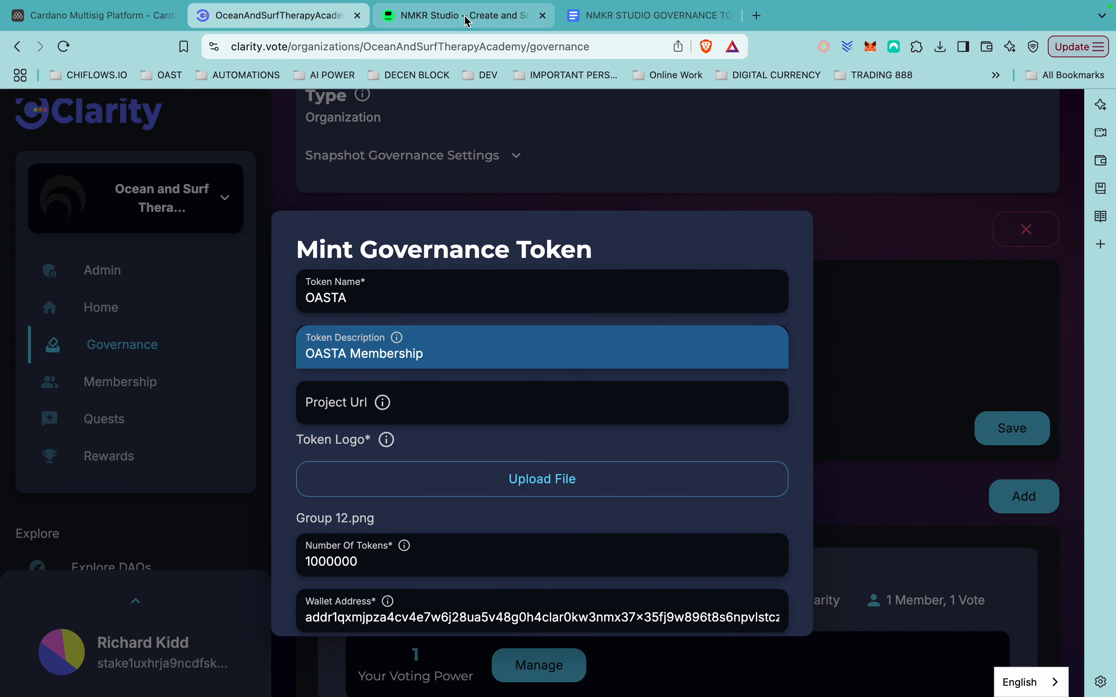
left_click(467, 19)
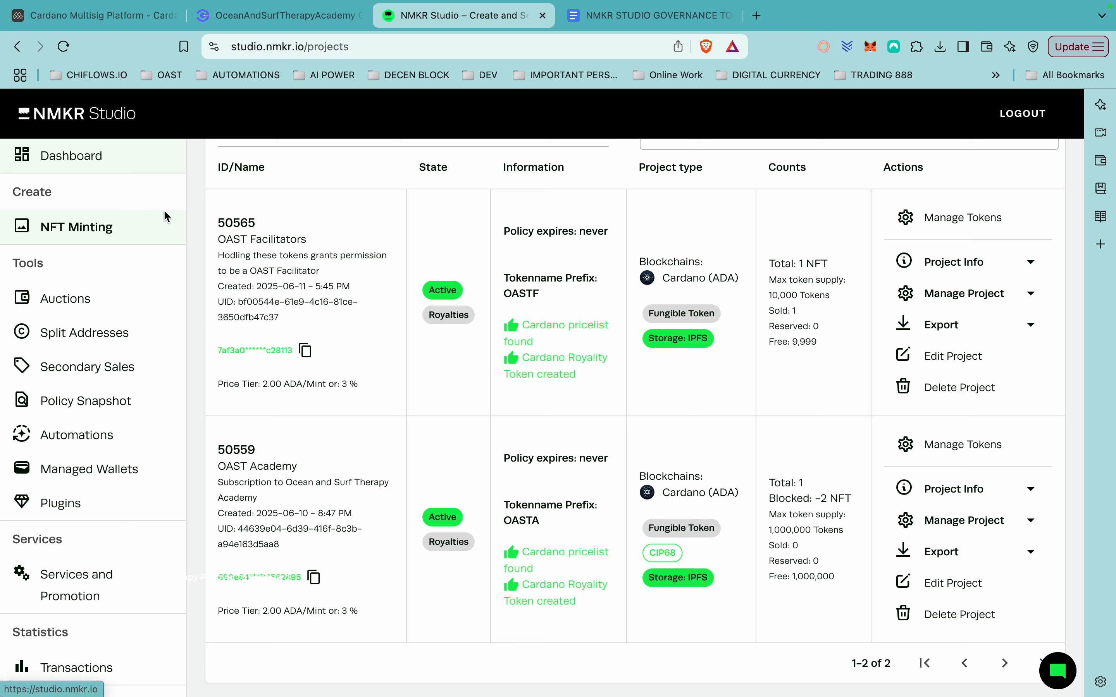
Restart the Discord screen share with the entire screen selected.
key("ctrl+Right")
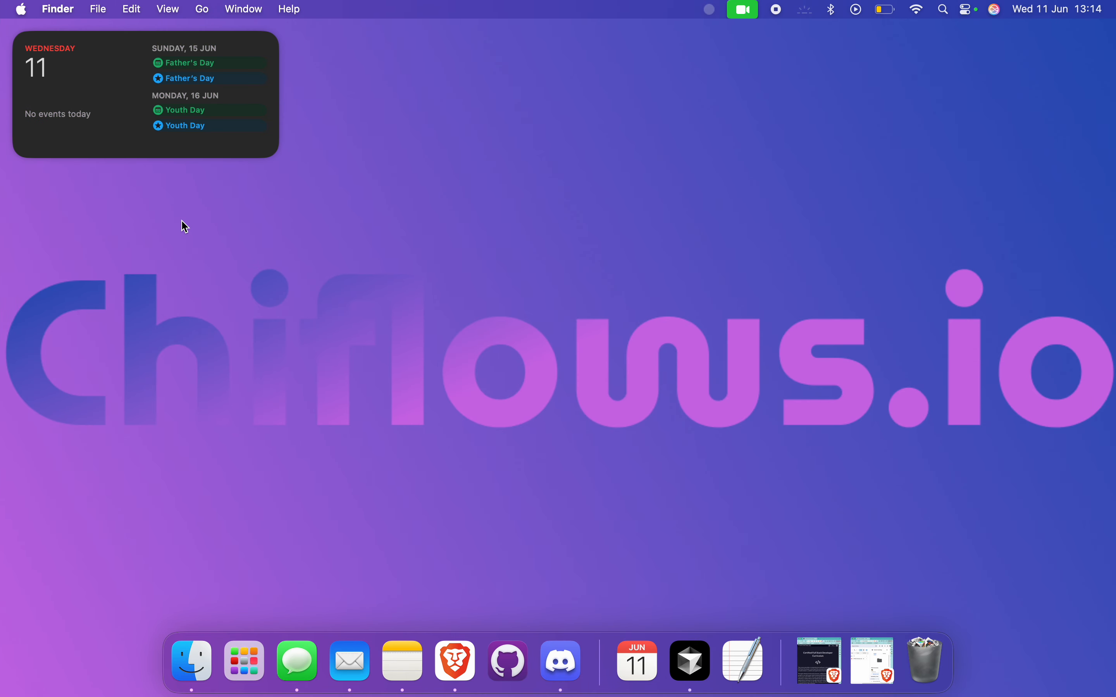
left_click(744, 16)
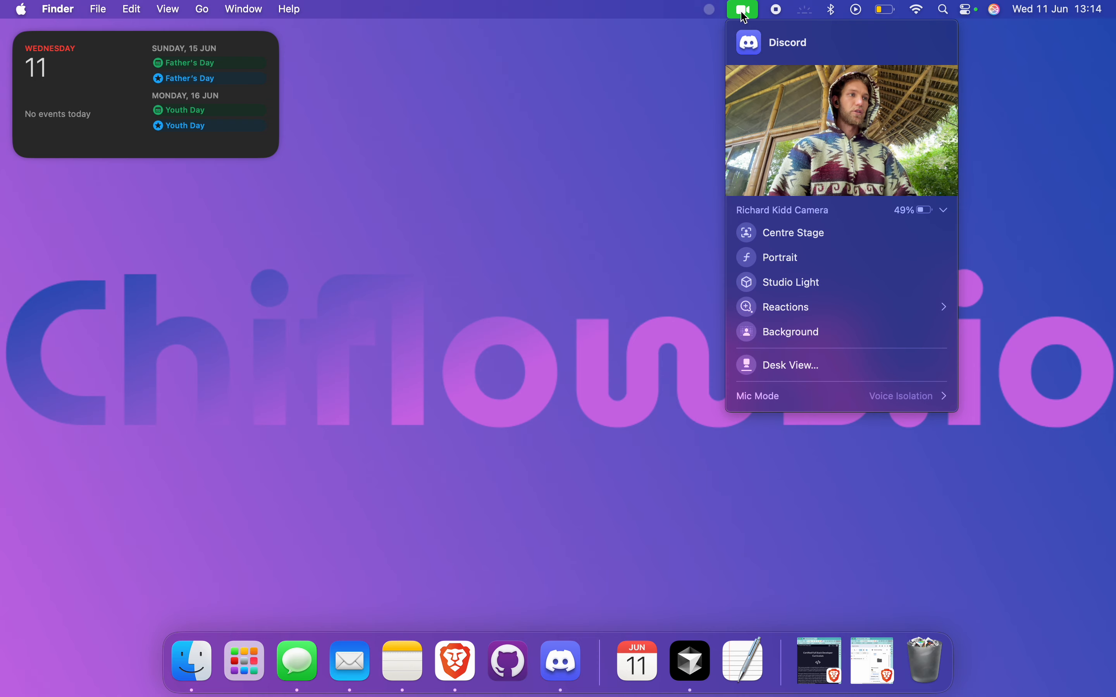
key("ctrl+Right")
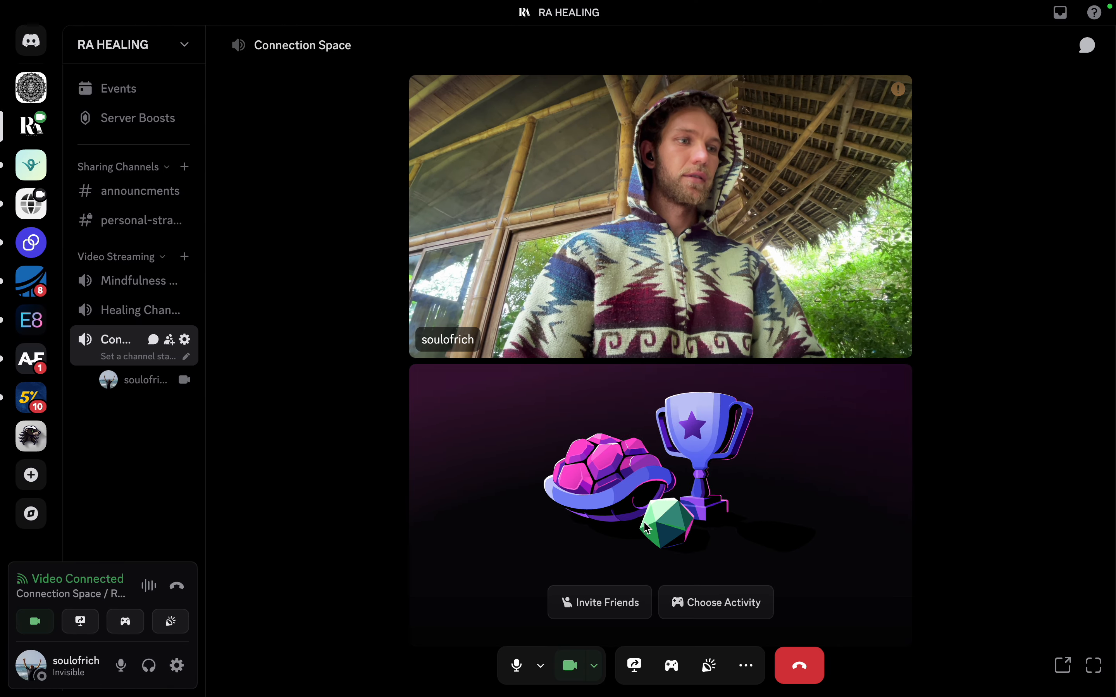
left_click(634, 666)
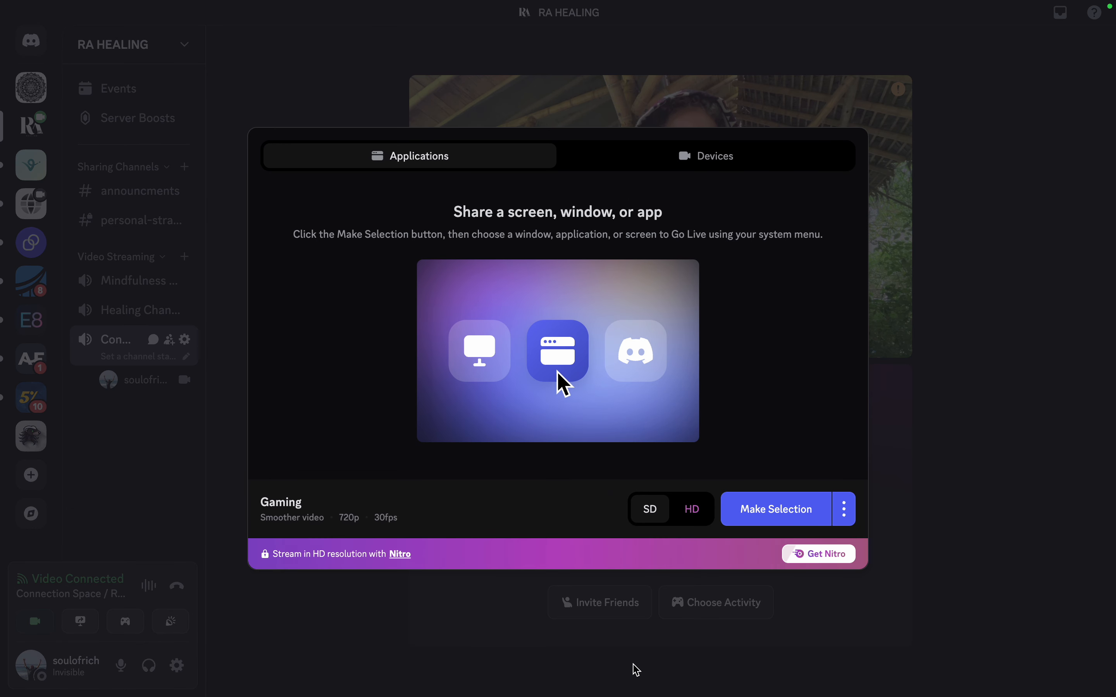
left_click(792, 509)
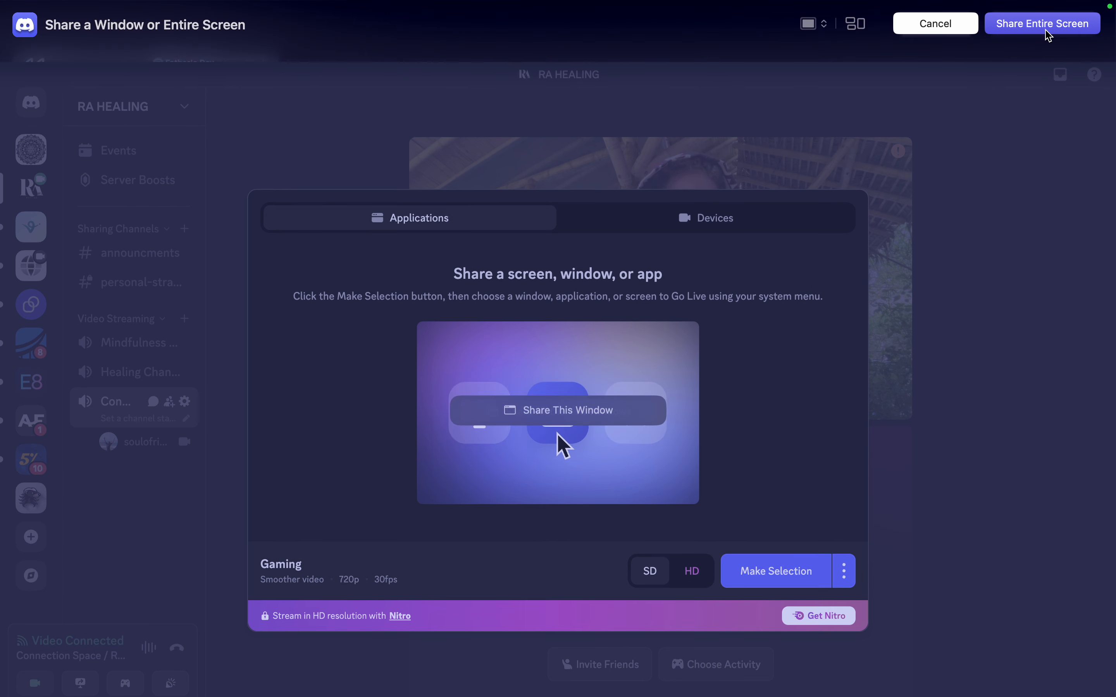
left_click(1045, 30)
Set the presenter overlay to Small again and open the NMKR Studio dashboard.
key("ctrl+Left")
left_click(742, 10)
left_click(784, 280)
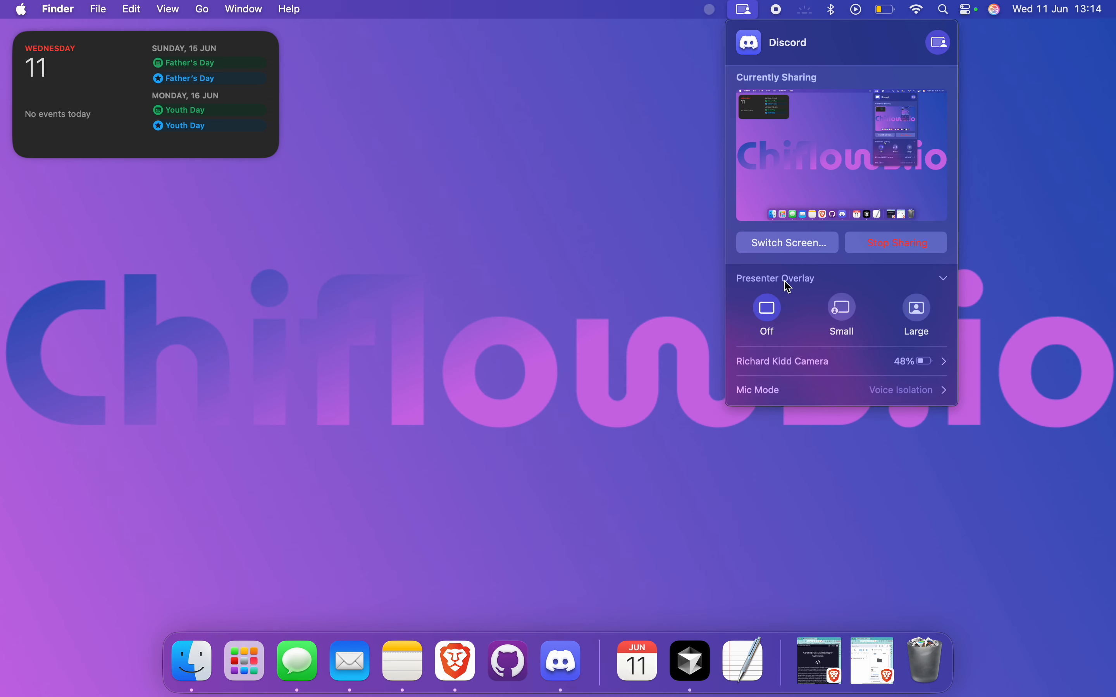
left_click(844, 310)
left_click(546, 359)
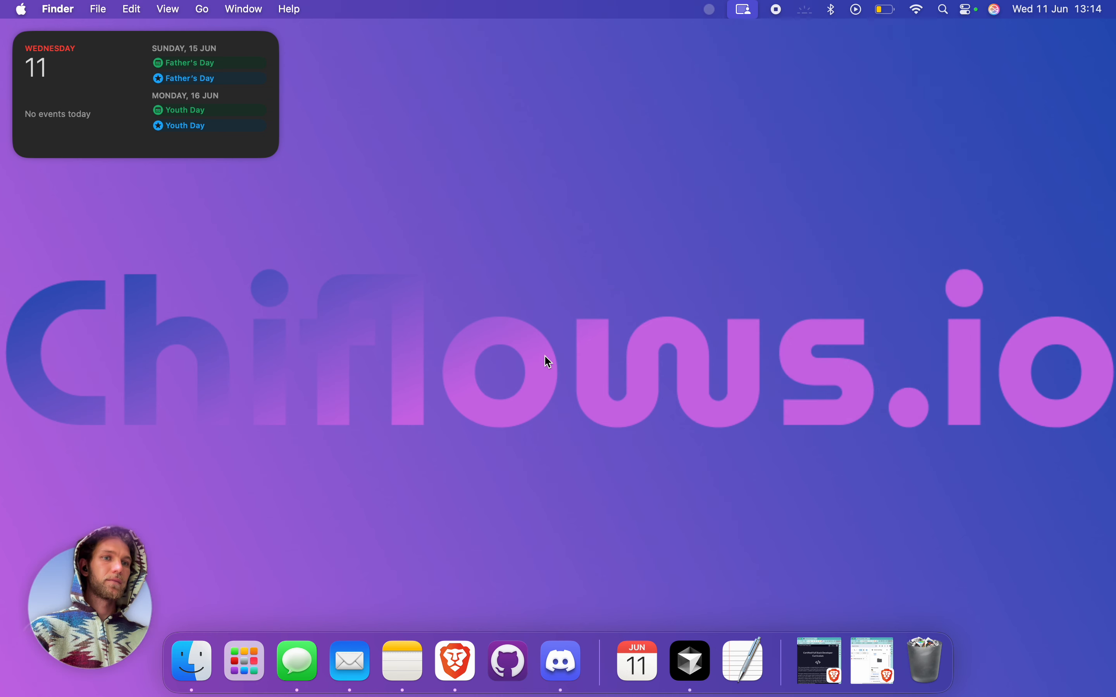
key("ctrl+Right")
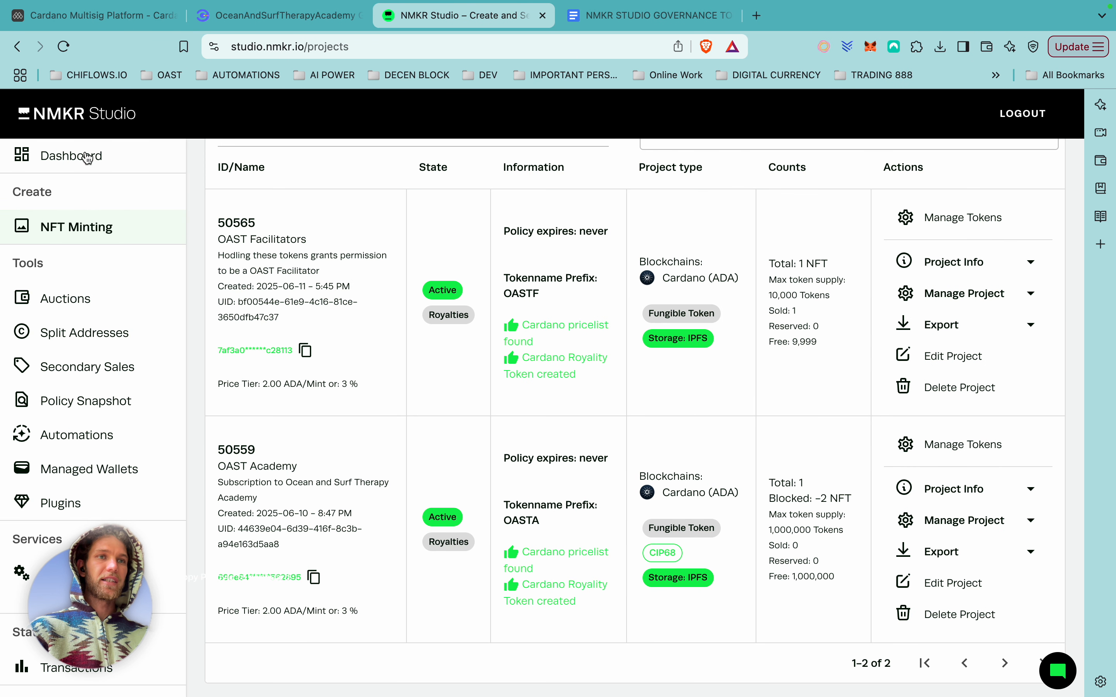
left_click(86, 157)
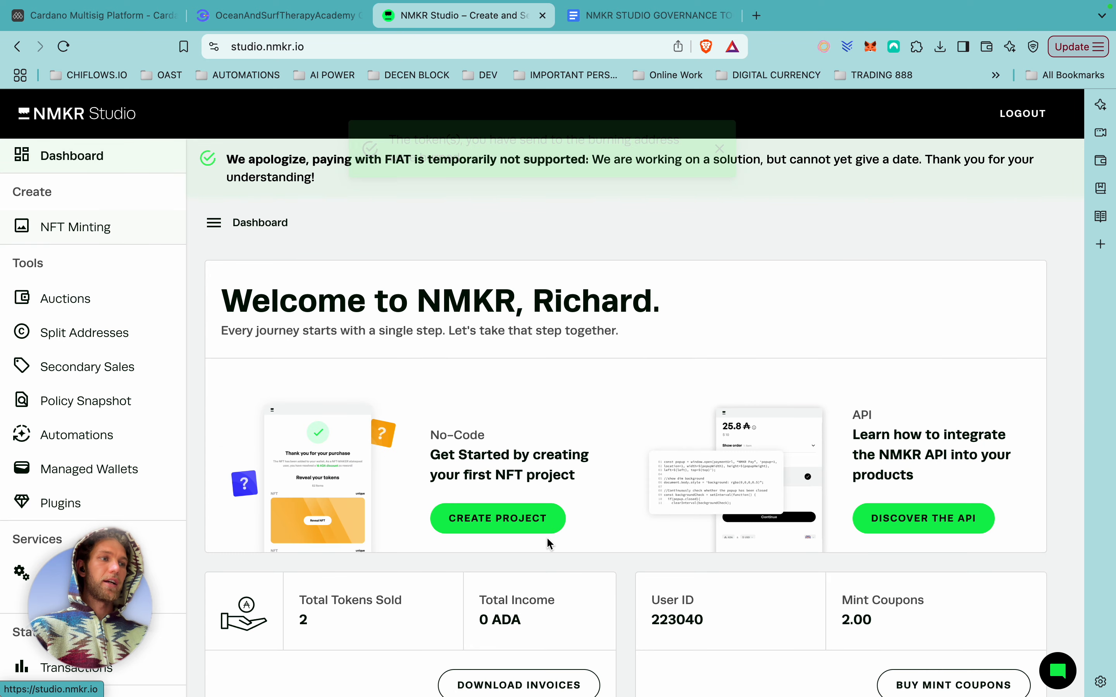
Open Buy Mint Coupons for one coupon at 4.5 ADA and check Lace's 4.90 ADA balance.
scroll(677, 503, "down", 2)
left_click_drag(872, 484, 820, 486)
left_click(893, 482)
left_click(953, 548)
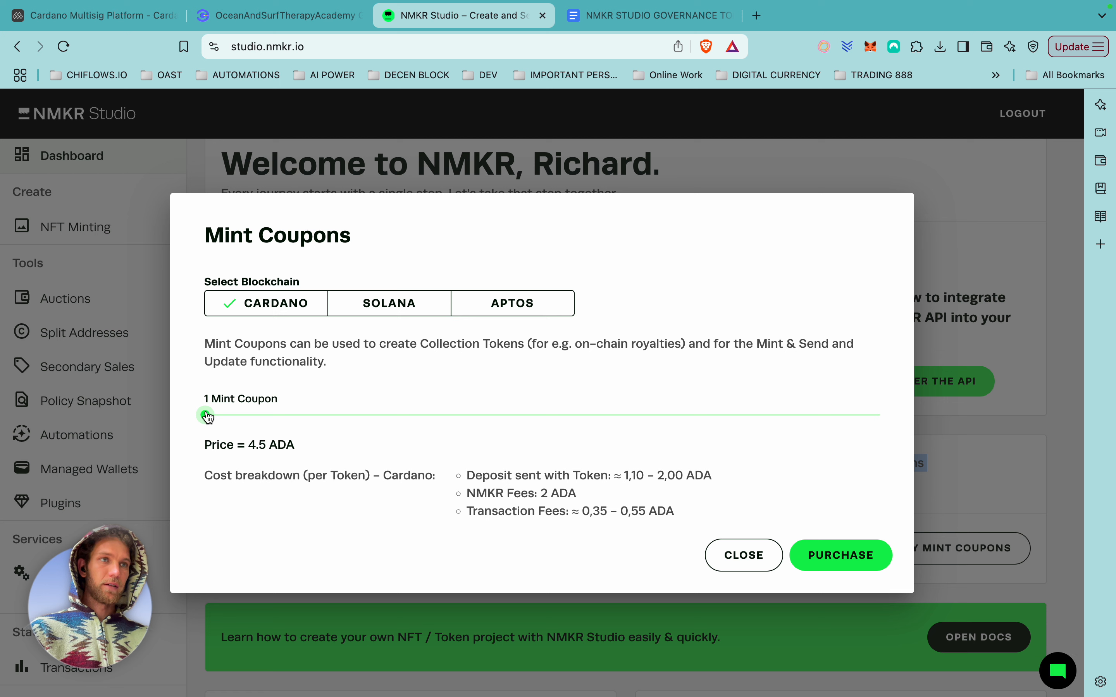
left_click(824, 47)
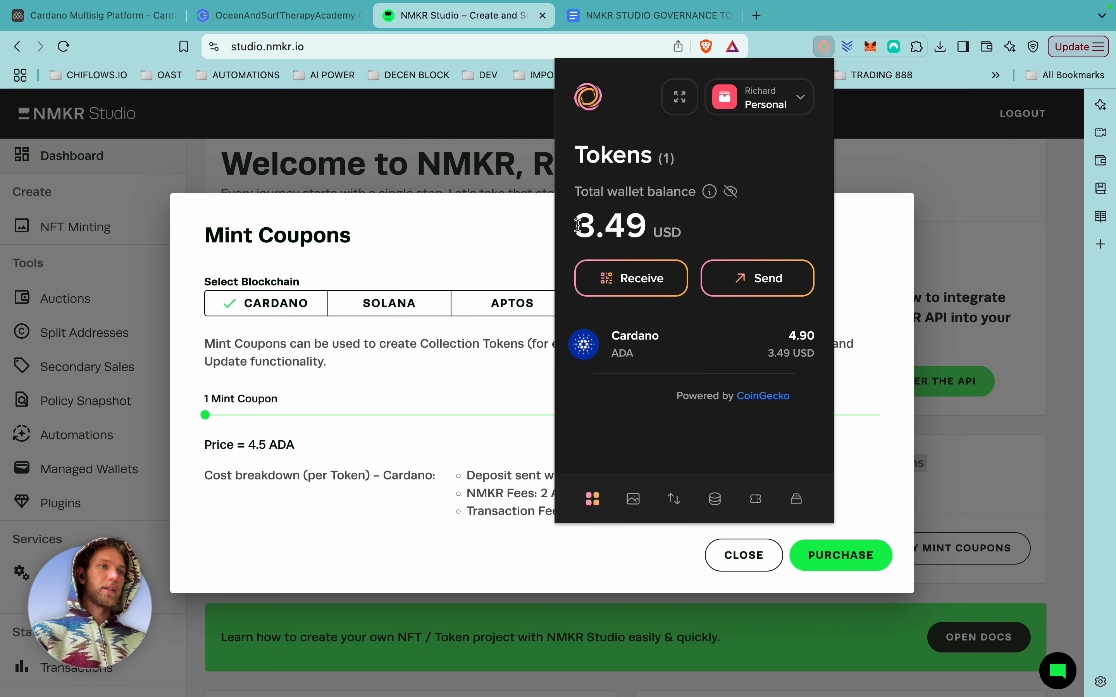
left_click_drag(578, 225, 654, 228)
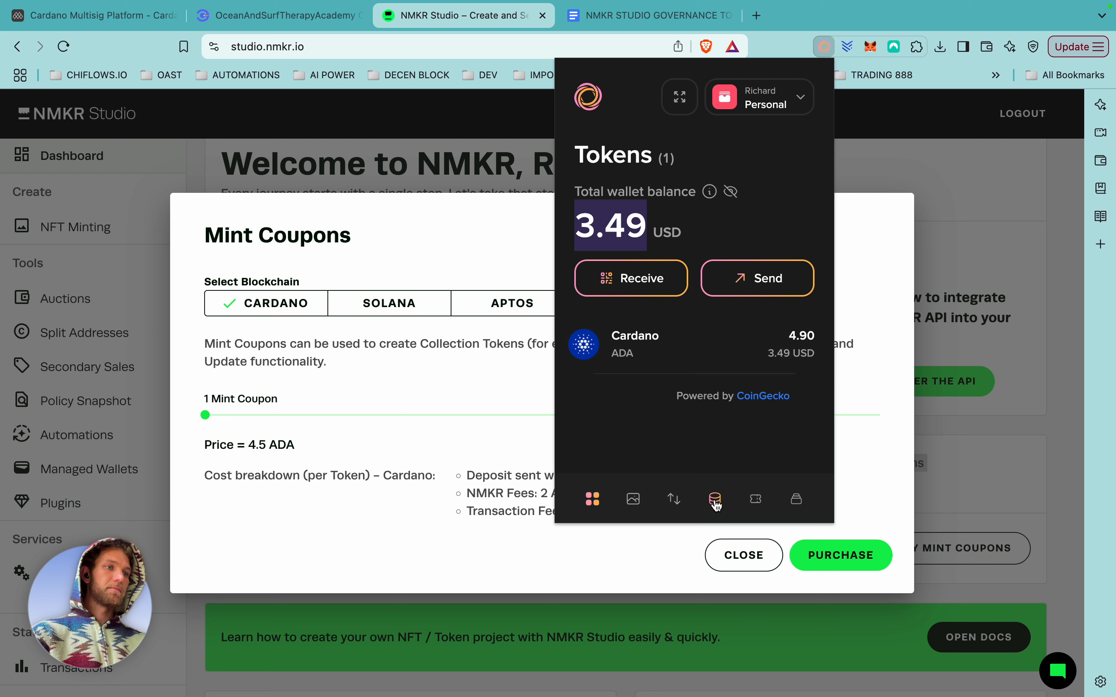
Look through Lace's staking view and recent transaction activity, then close the wallet popup.
left_click(716, 503)
left_click(676, 502)
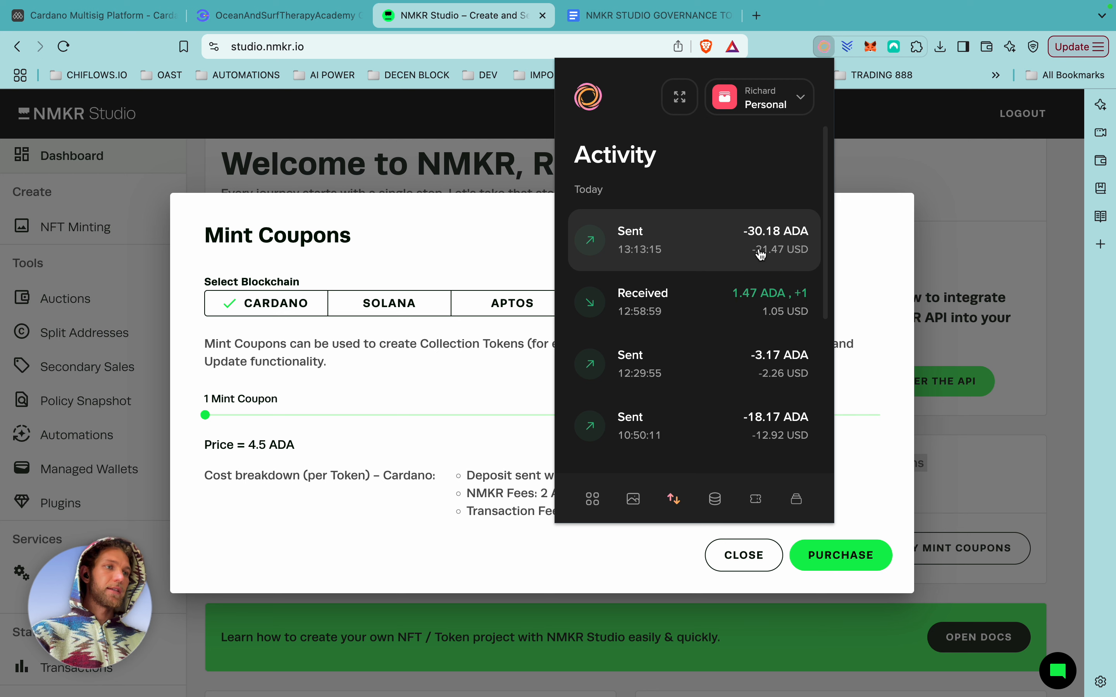
scroll(760, 254, "down", 4)
scroll(761, 259, "up", 5)
left_click(502, 131)
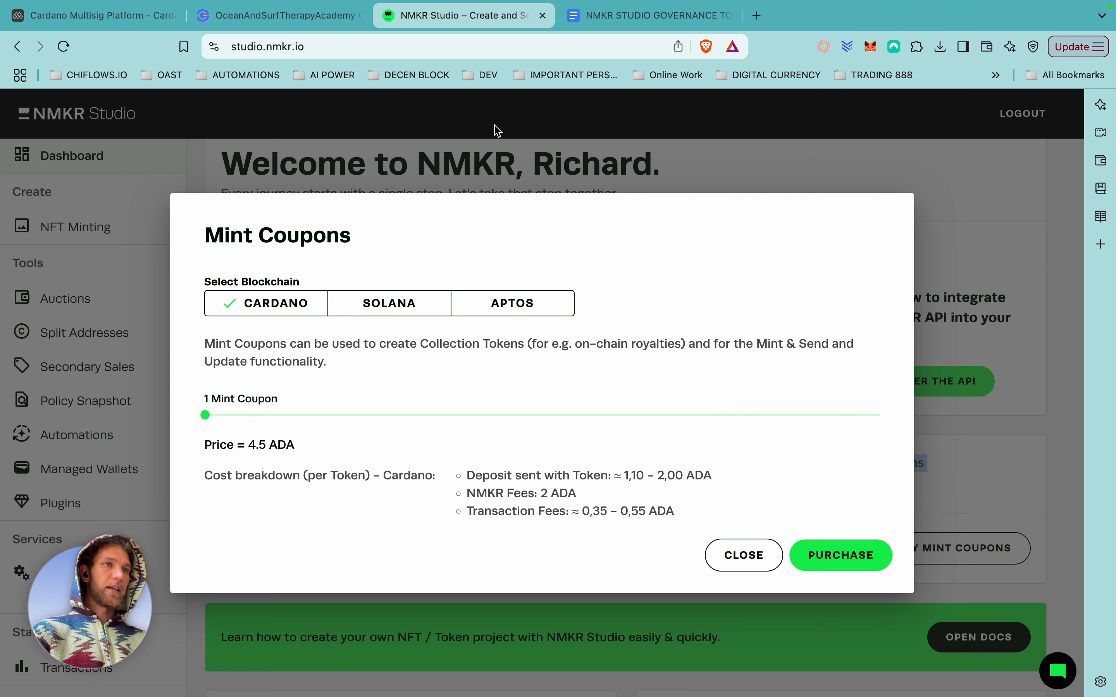
Return to Clarity's governance page, close the mint form, and check the connected account details.
left_click(279, 19)
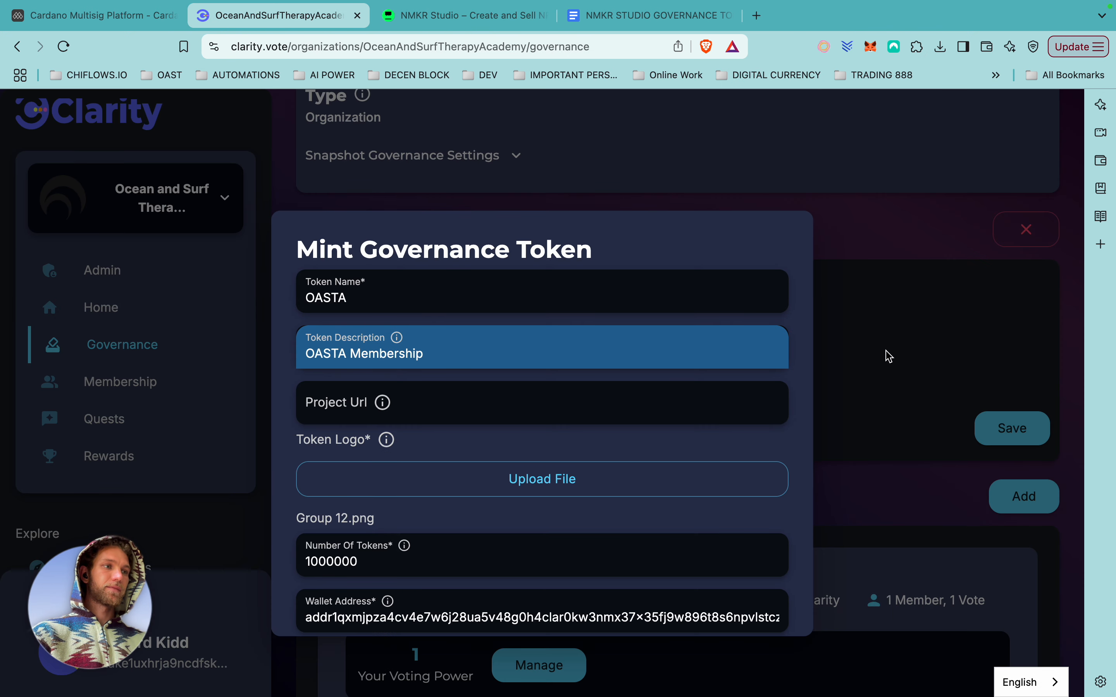
left_click(887, 355)
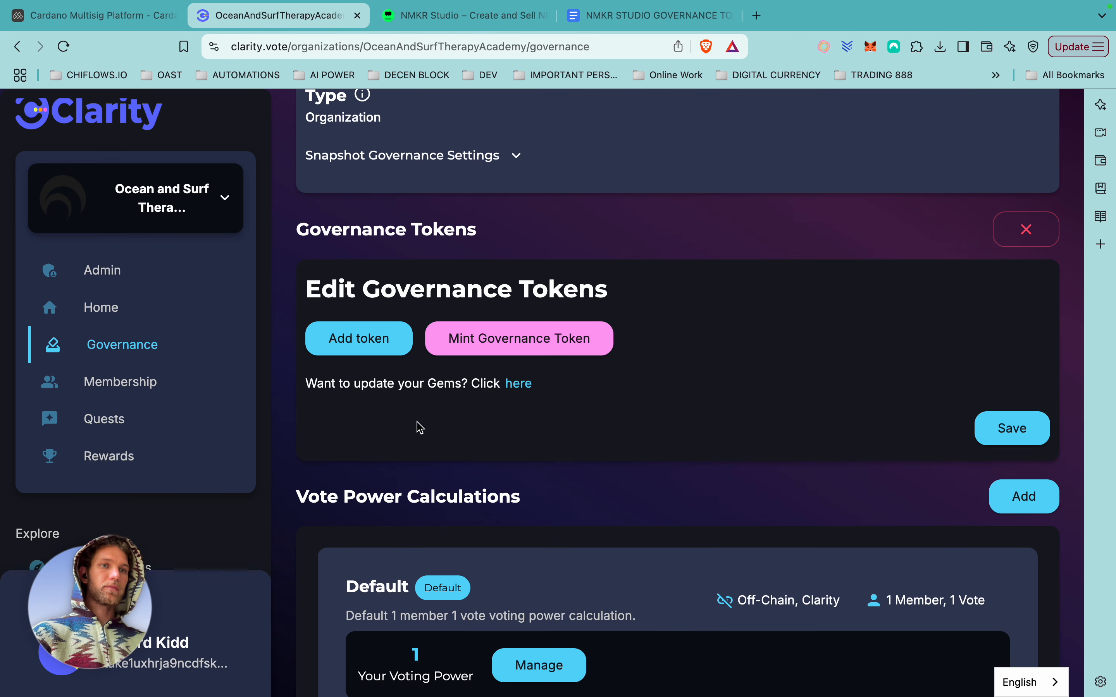
scroll(118, 415, "down", 1)
scroll(119, 413, "down", 2)
left_click_drag(109, 600, 112, 475)
left_click(184, 655)
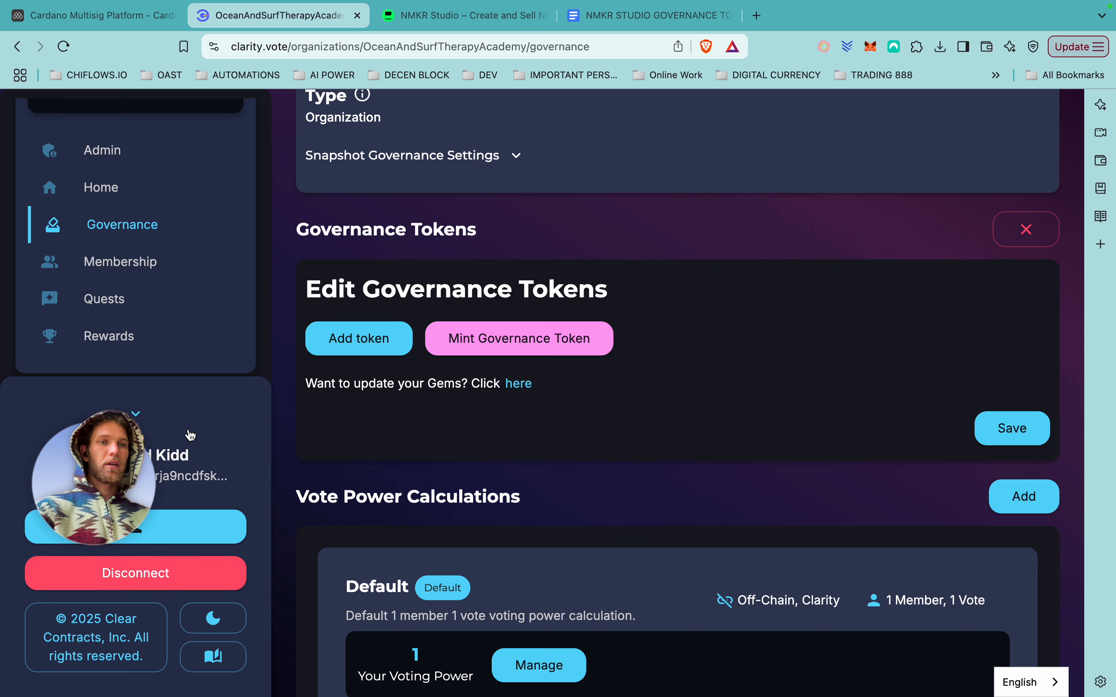
left_click(136, 413)
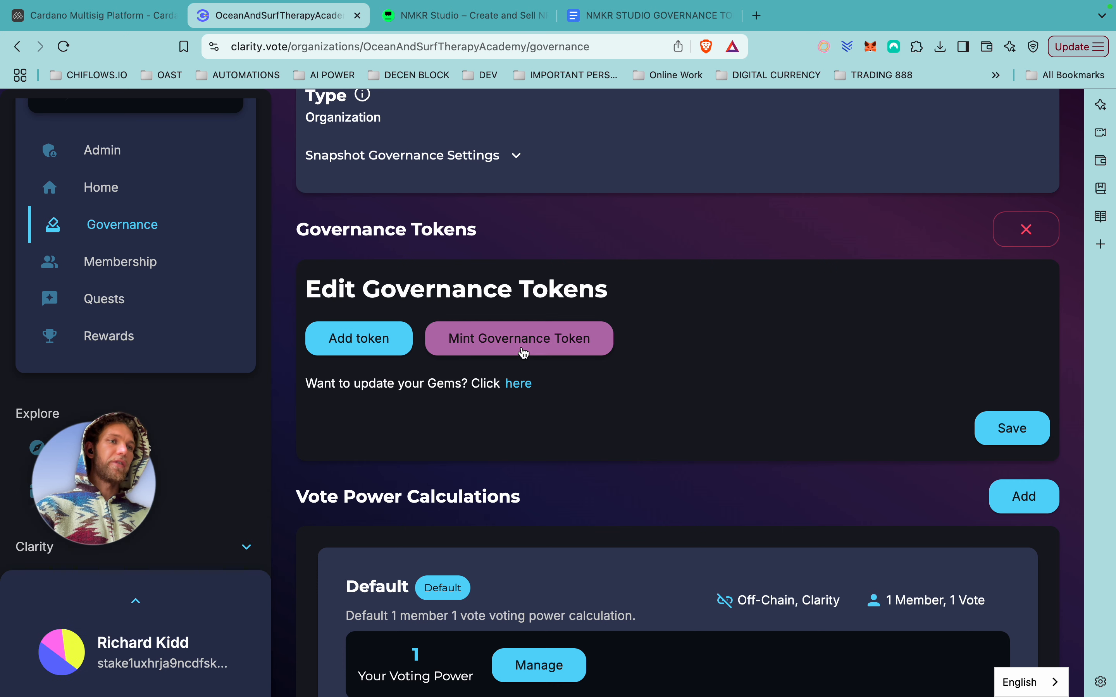
Reopen the Mint Governance Token form to review its free mint credit, close it, and open a new tab.
left_click(507, 339)
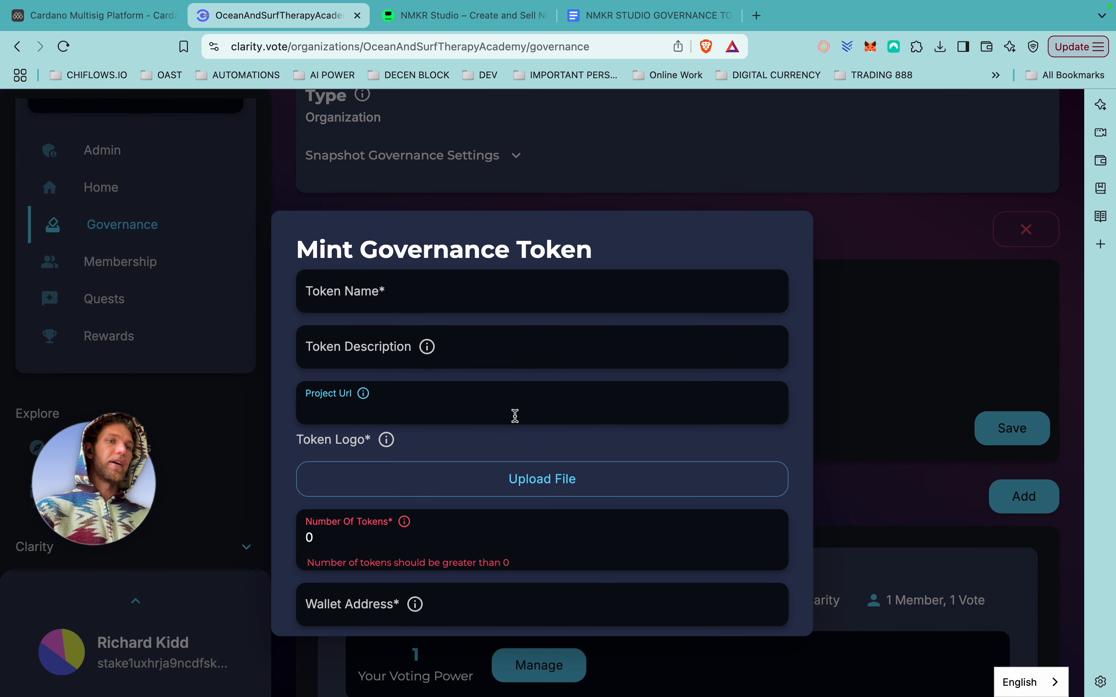
scroll(514, 416, "down", 3)
scroll(514, 416, "up", 2)
scroll(514, 416, "down", 2)
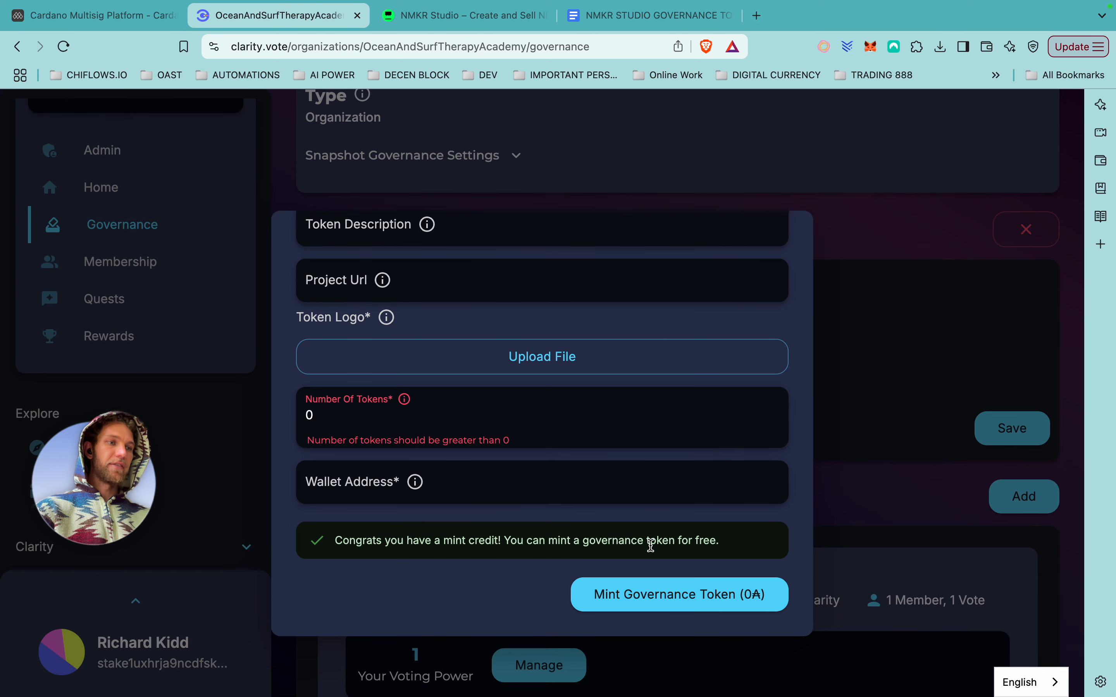
left_click(854, 492)
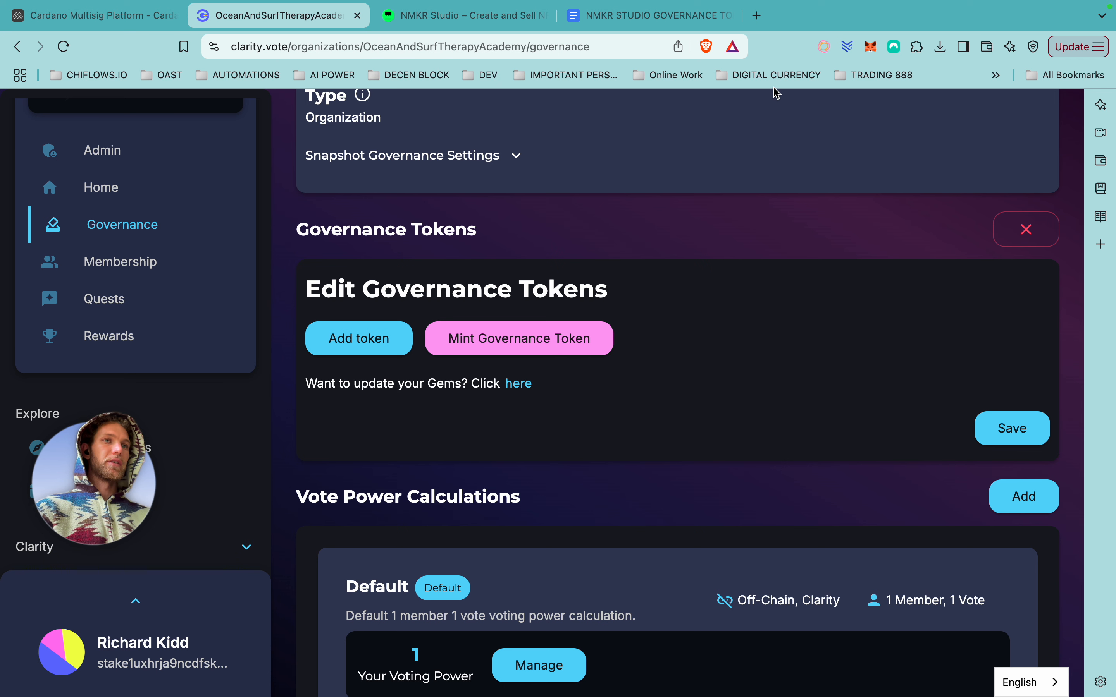
left_click(759, 17)
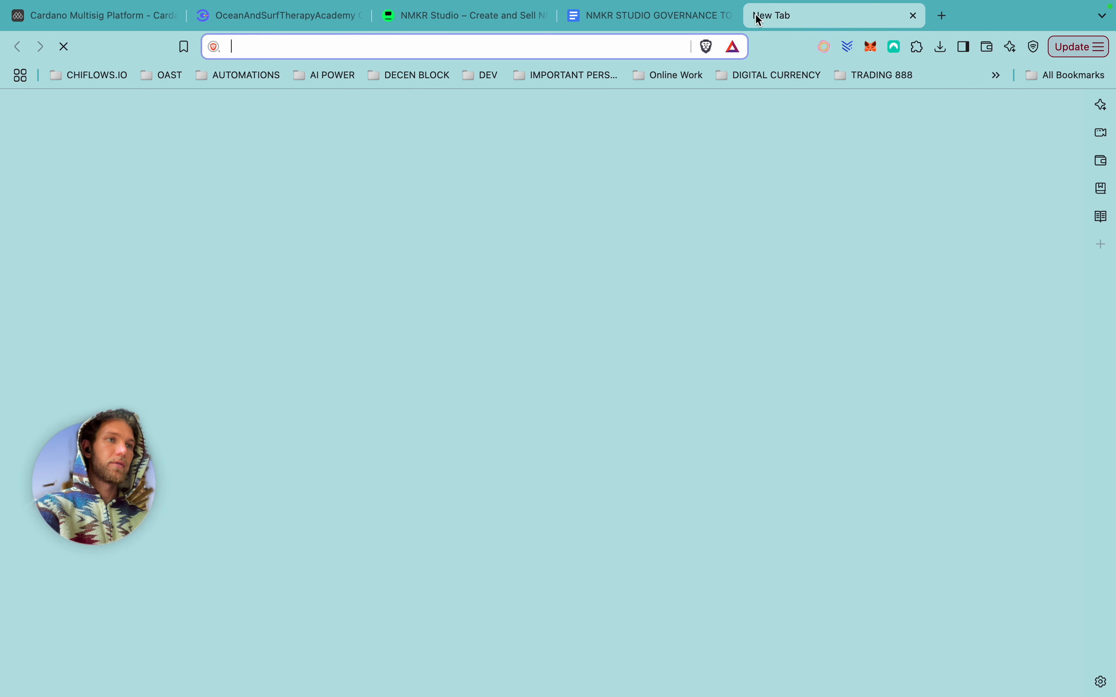
Go to eternl.io in Brave and unlock the OAST Academy wallet with its PIN.
type("etern")
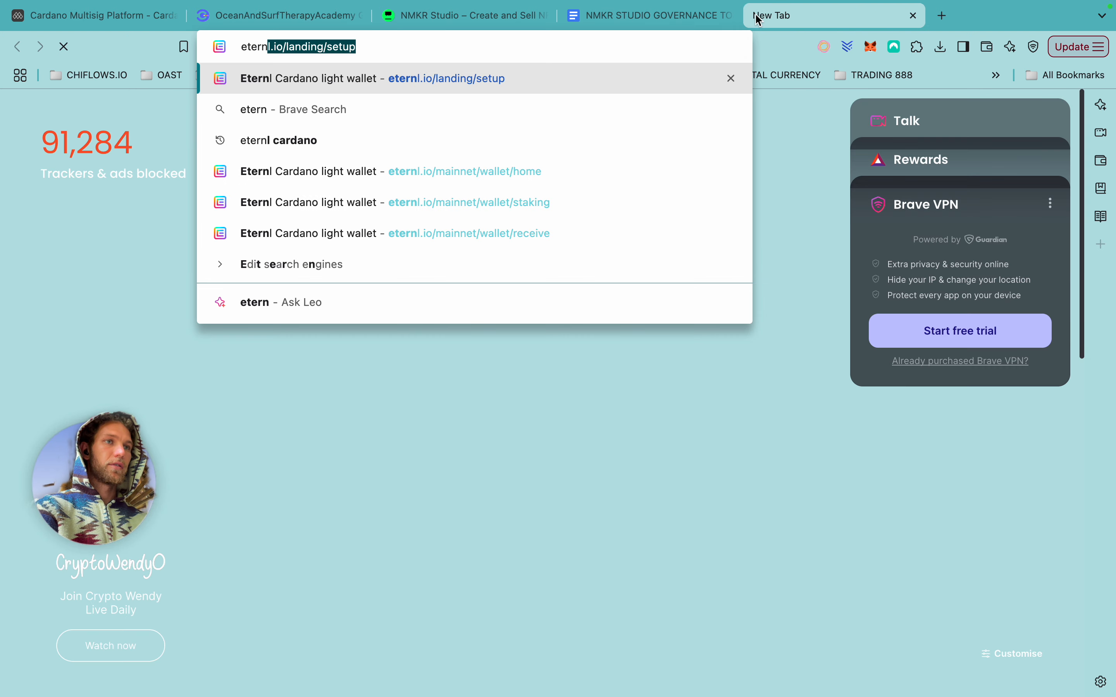
key("Return")
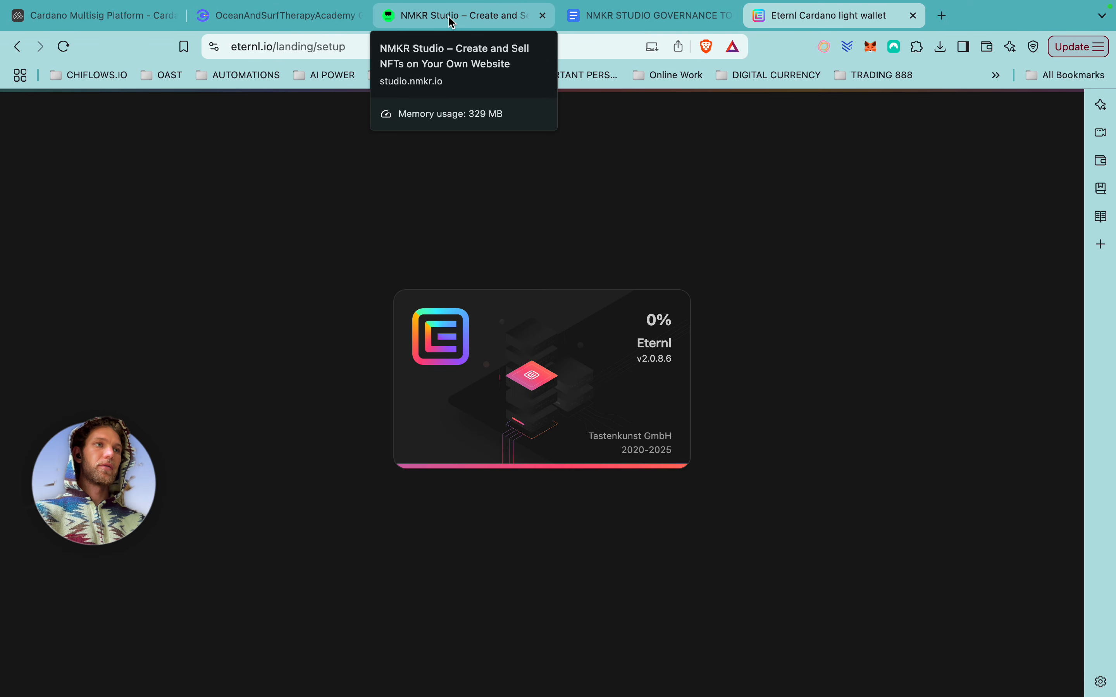
type("••••")
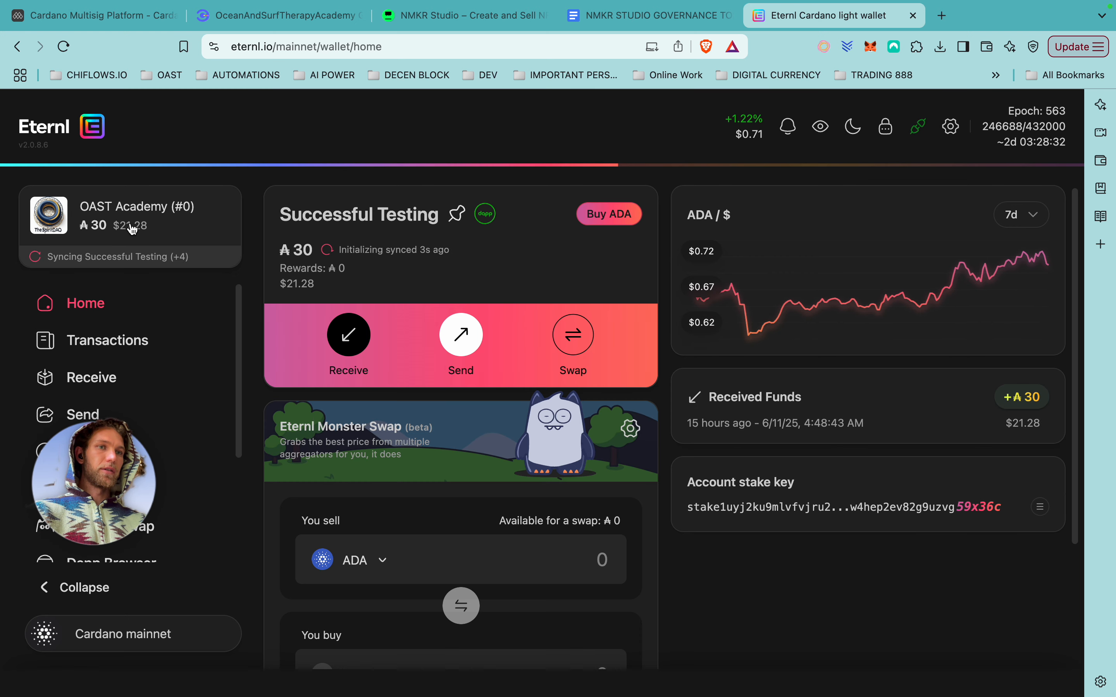
Start an Eternl send and copy the Lace wallet's receiving address.
left_click(51, 424)
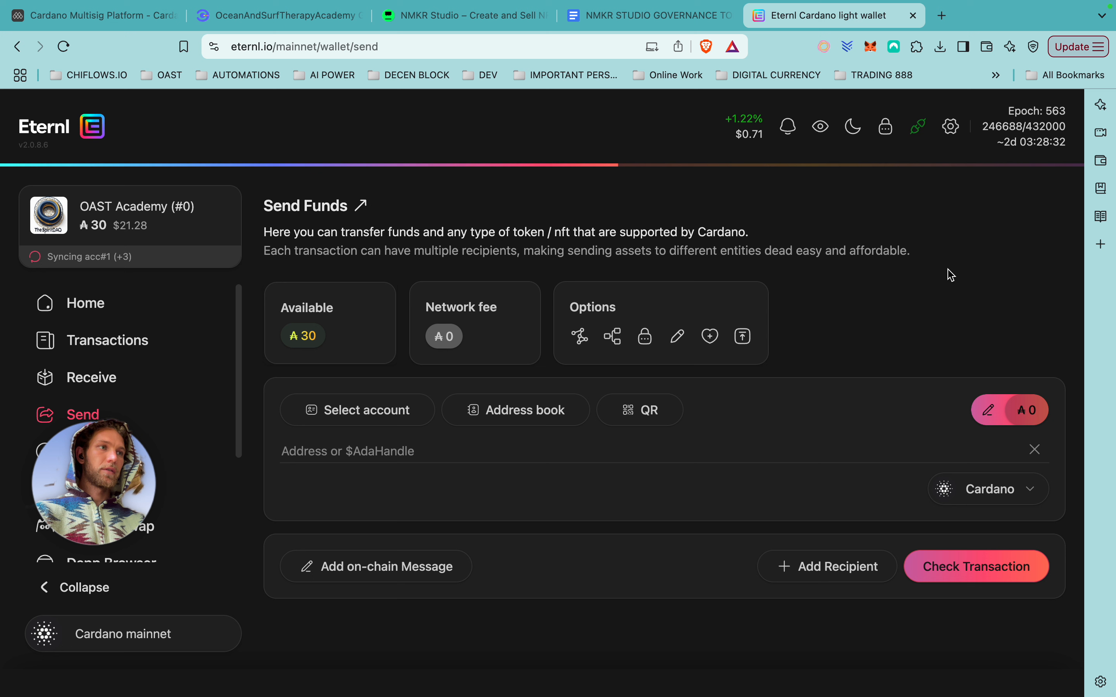
left_click(825, 46)
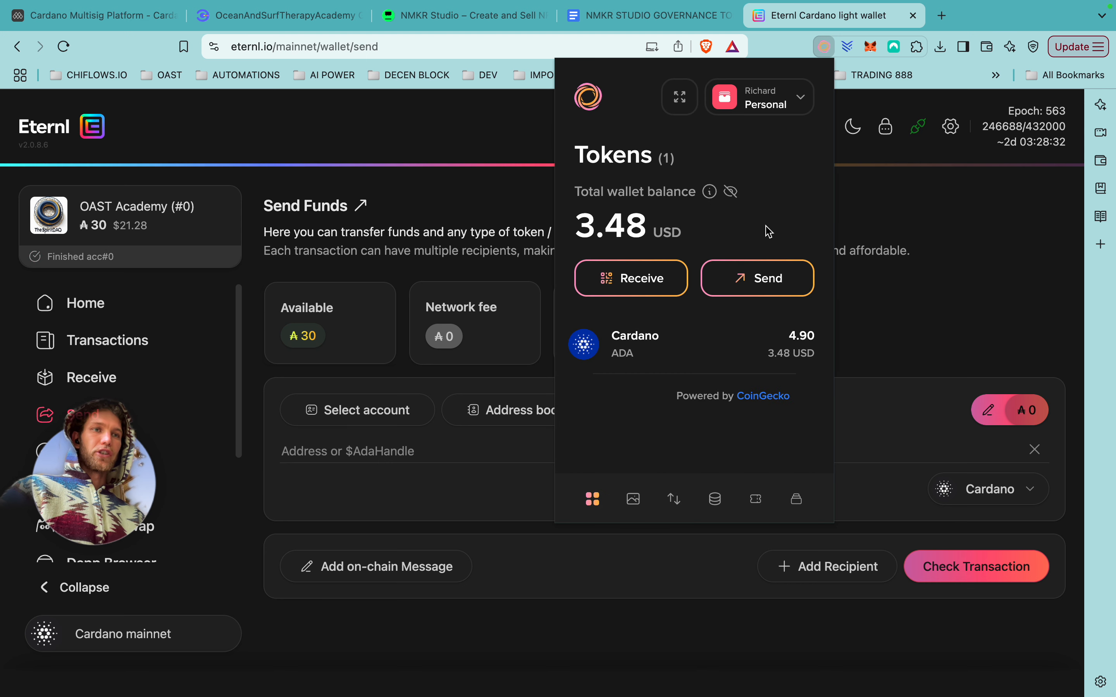
left_click(630, 278)
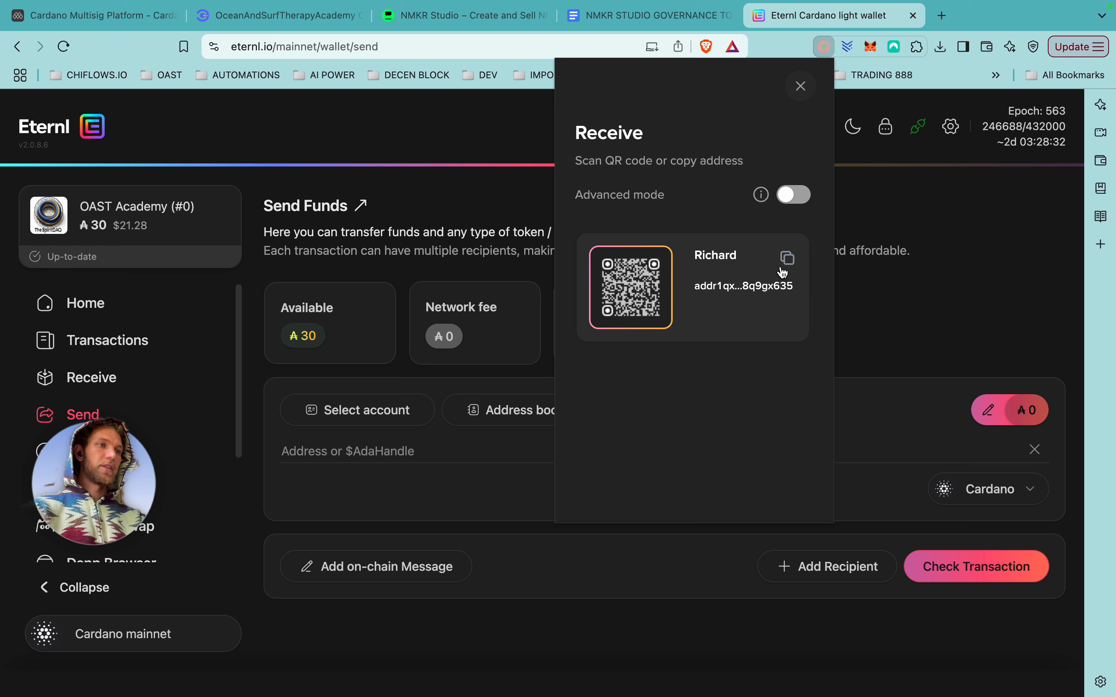
left_click(787, 327)
Paste the Lace address as recipient and set the amount to the maximum ₳29.834367.
left_click(401, 462)
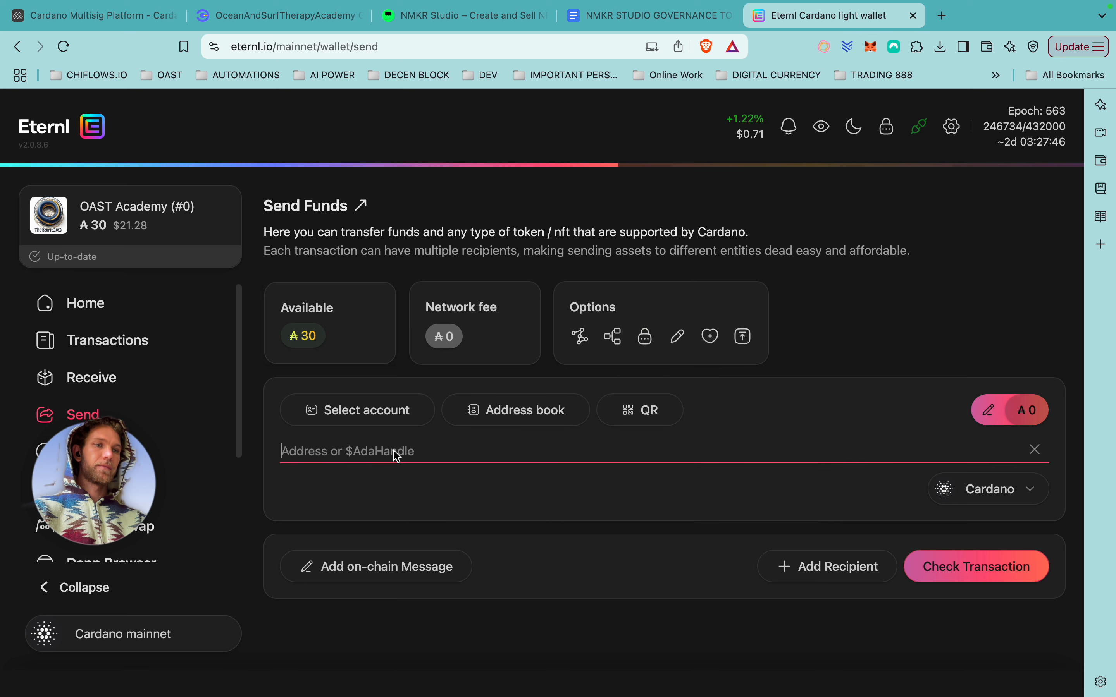
key("super+v")
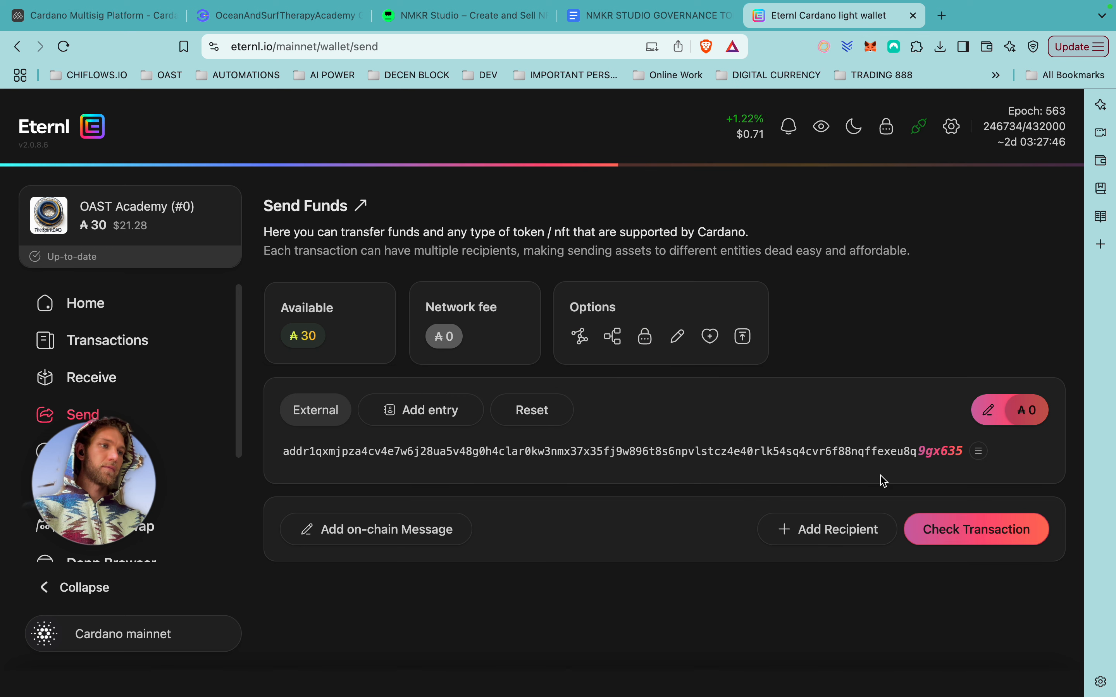
left_click(1026, 415)
left_click(952, 466)
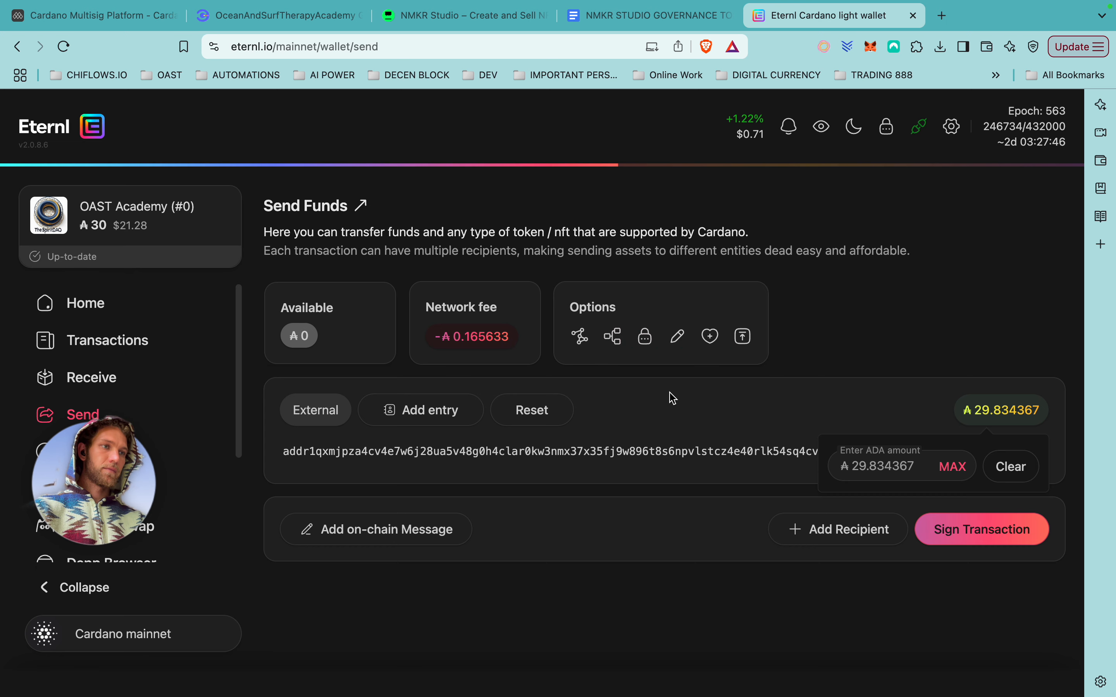
left_click(971, 538)
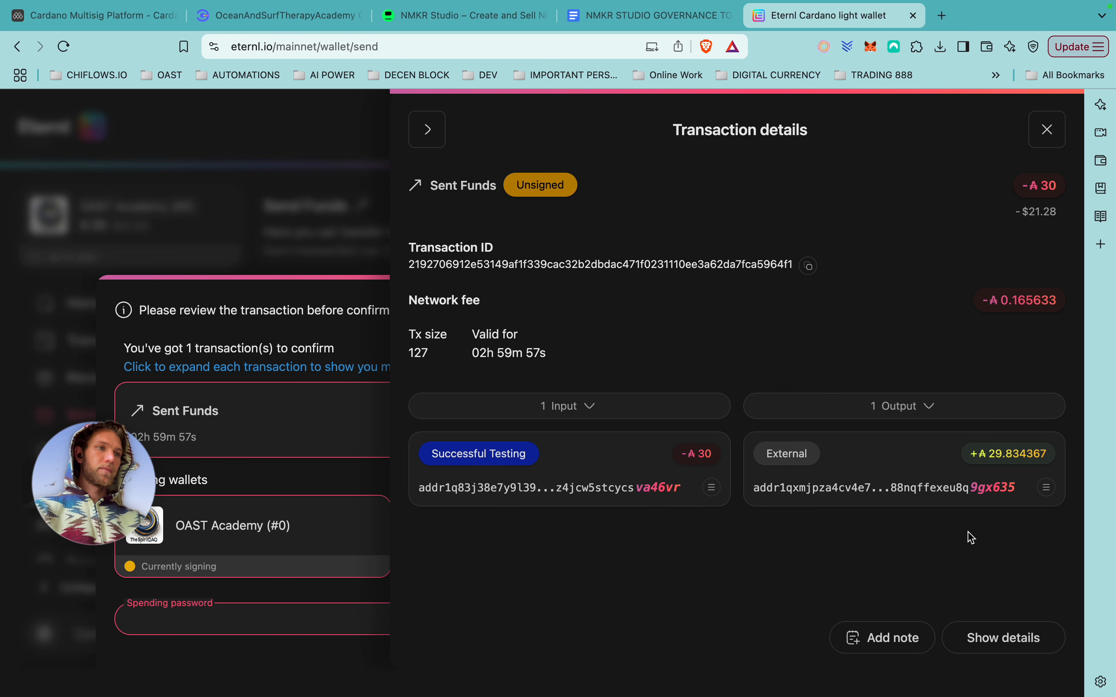
Sign and submit the ₳30 Eternl transfer with the spending password, then return to NMKR Studio.
left_click(428, 129)
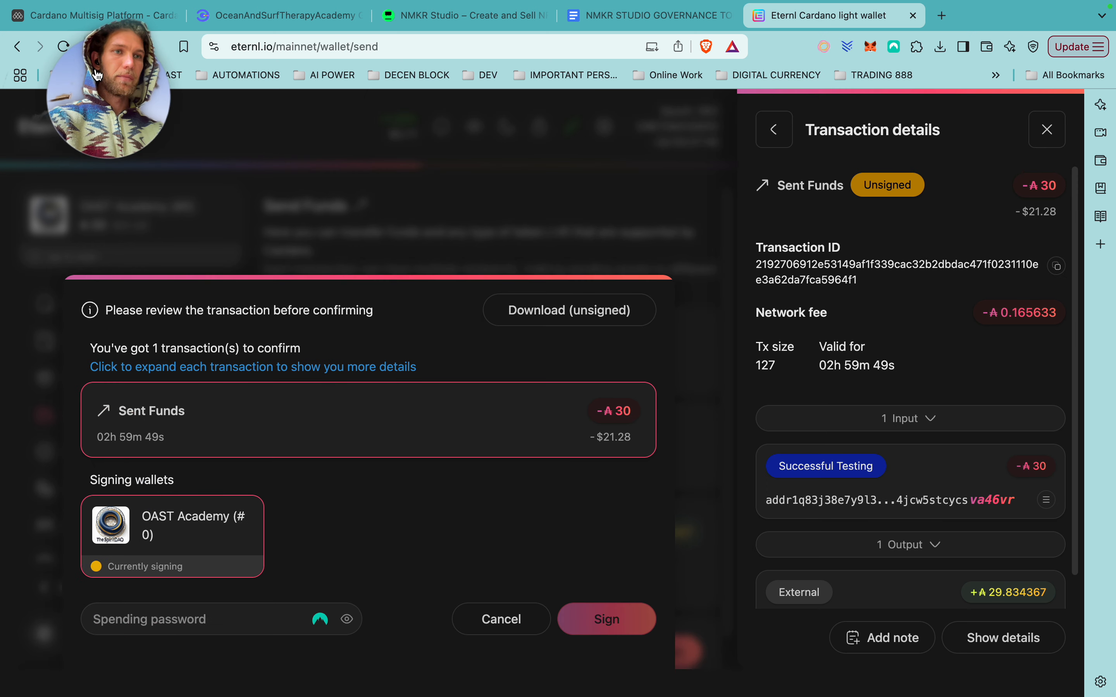
left_click(136, 628)
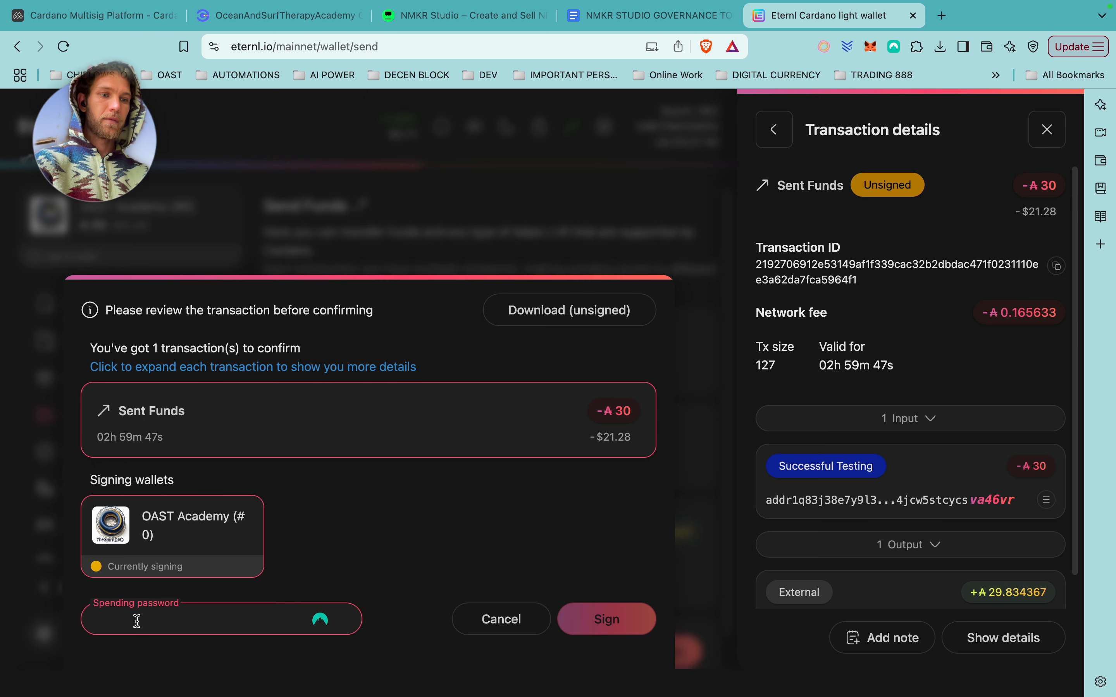
type("a********")
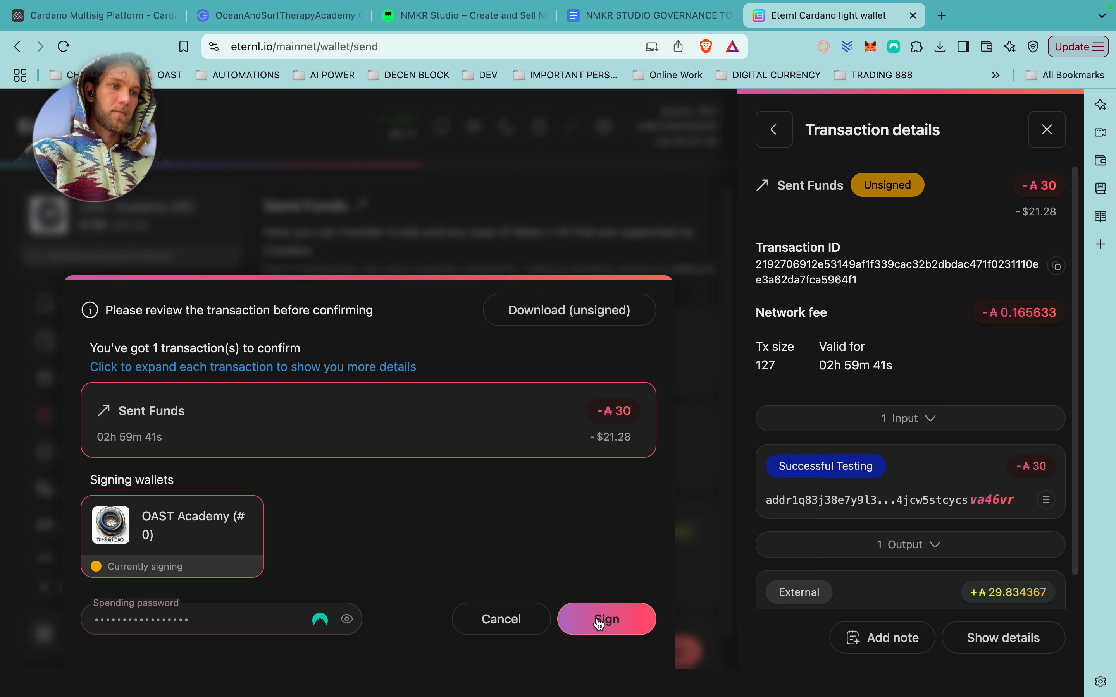
left_click(606, 618)
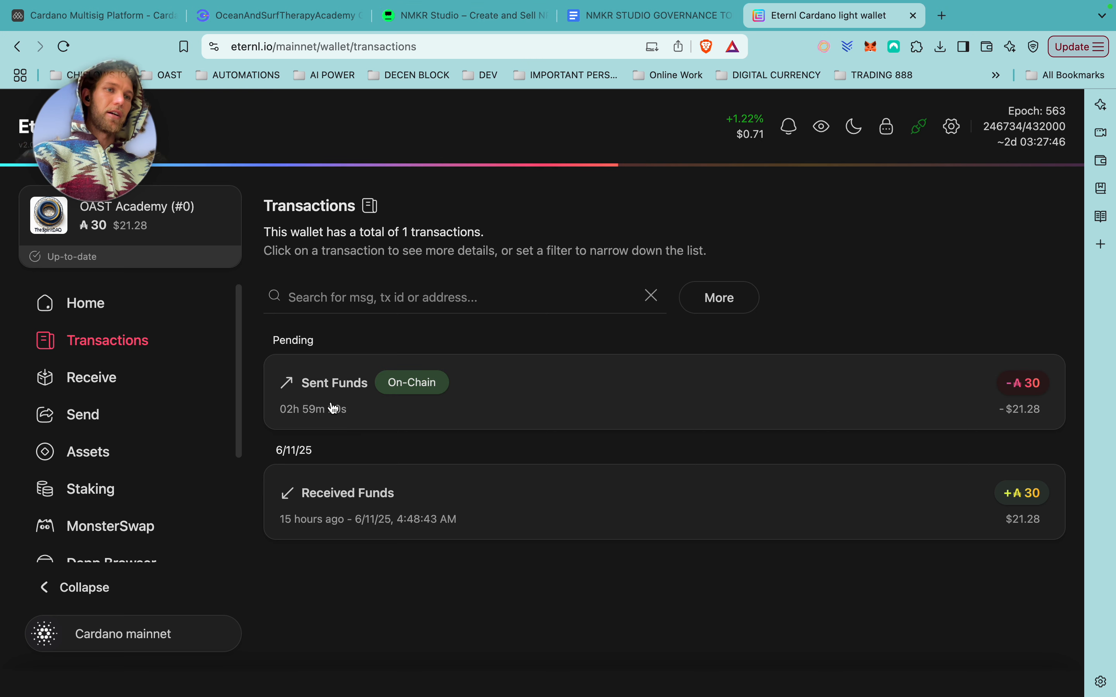
left_click(464, 15)
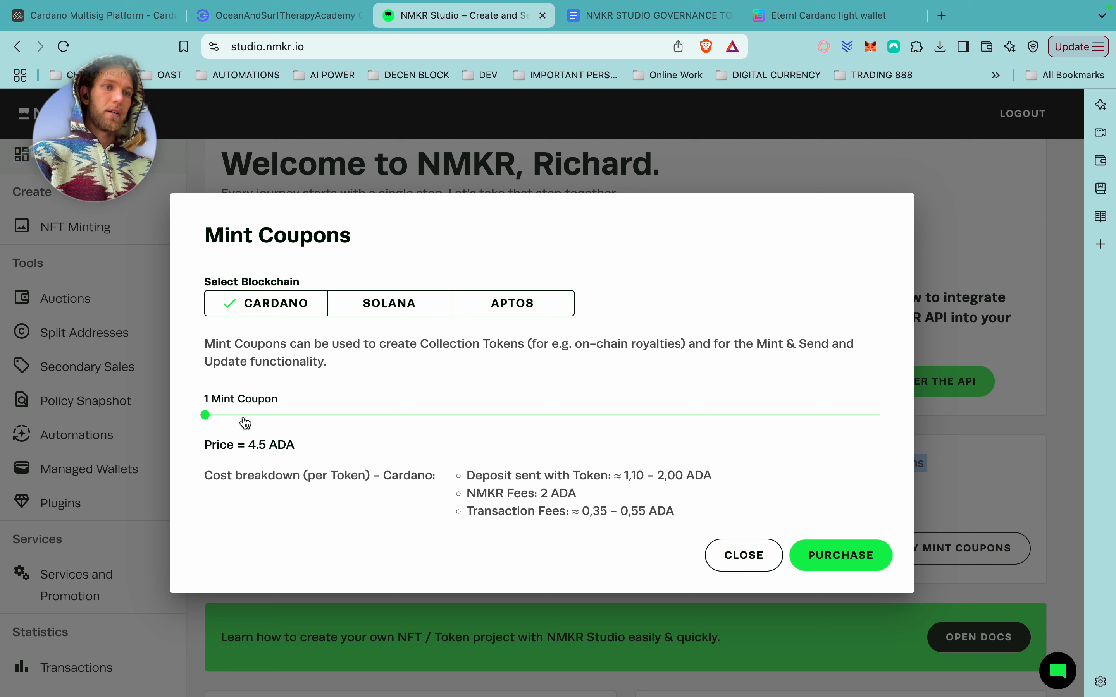
Raise the Mint Coupons order to 6 for 27 ADA and purchase them.
mouse_move(206, 416)
left_mouse_down()
mouse_move(221, 419)
mouse_move(210, 419)
left_mouse_up()
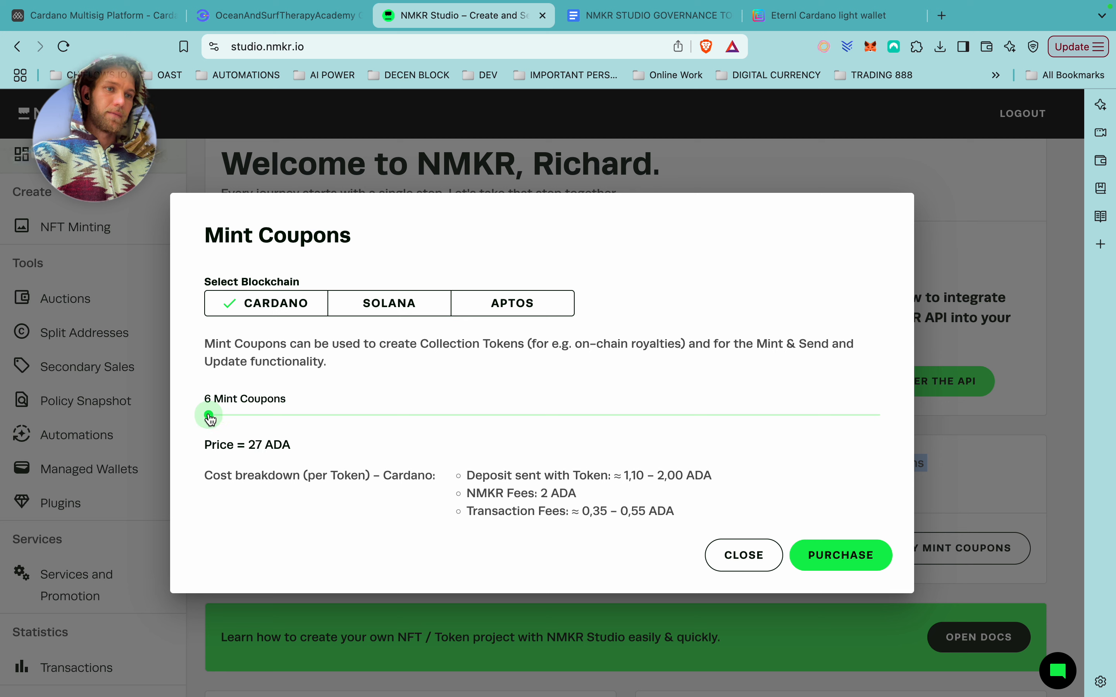
left_click(851, 555)
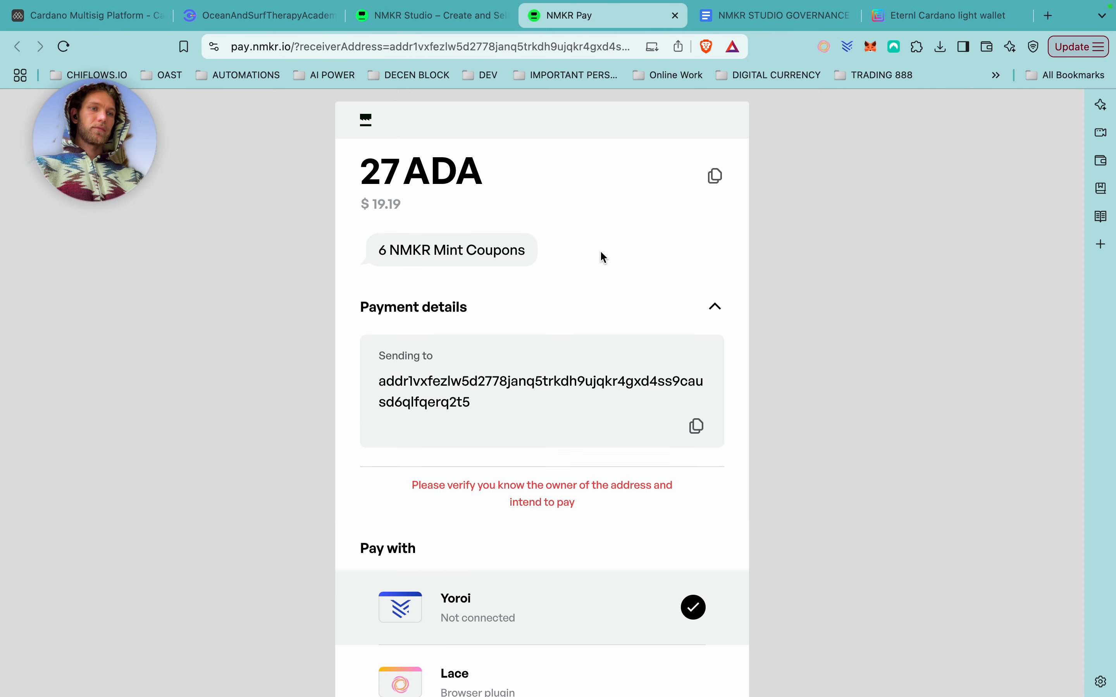
scroll(598, 491, "down", 4)
Choose Lace in NMKR Pay and pay 27 ADA for the 6 mint coupons.
left_click(500, 538)
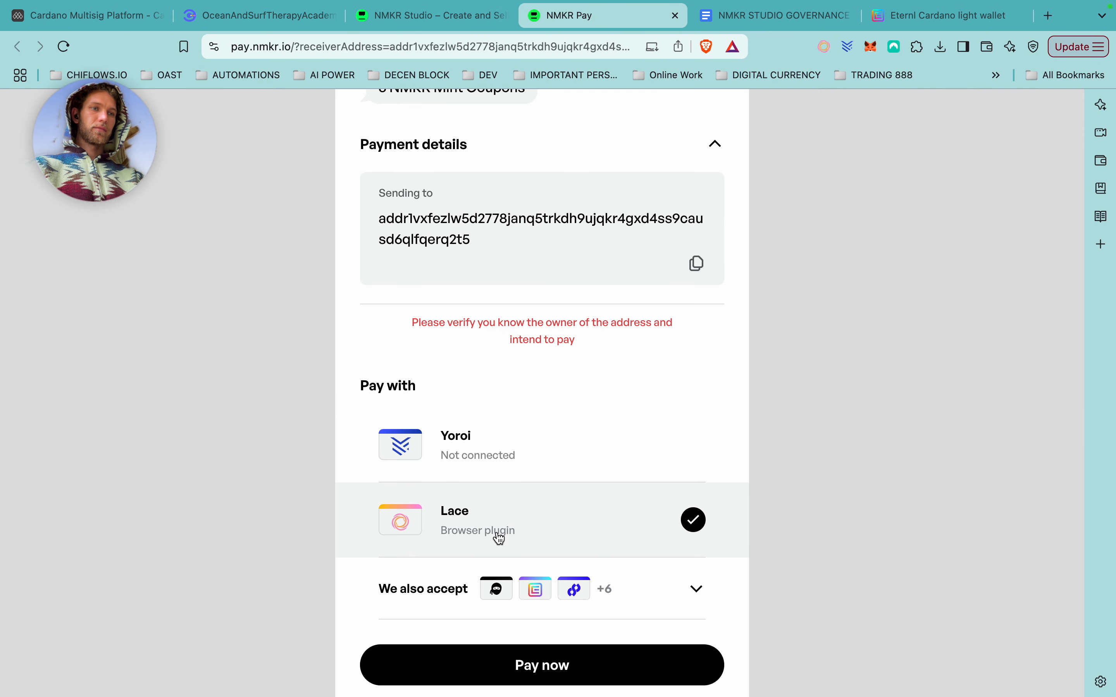
scroll(609, 529, "up", 1)
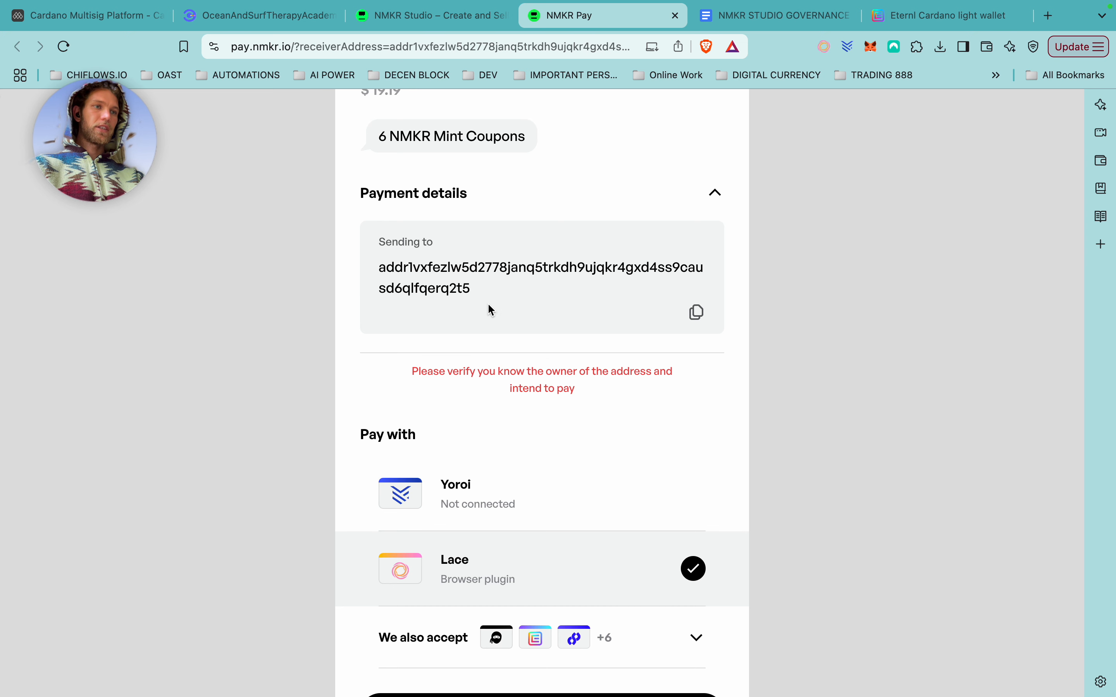
scroll(505, 282, "up", 2)
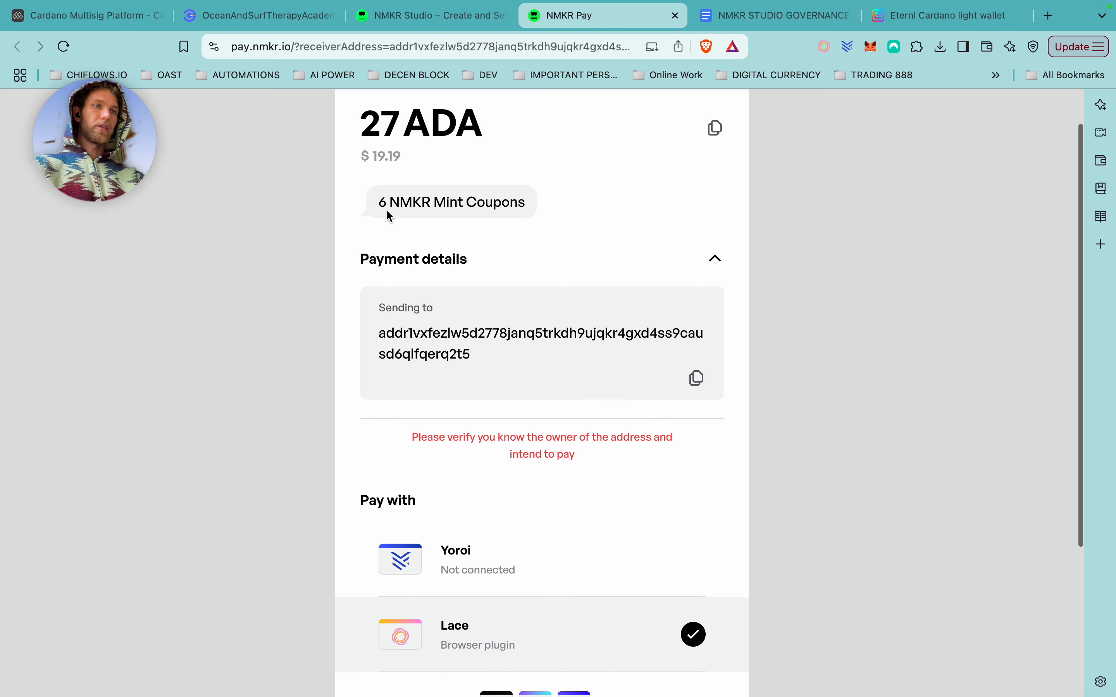
scroll(427, 200, "down", 5)
left_click(582, 571)
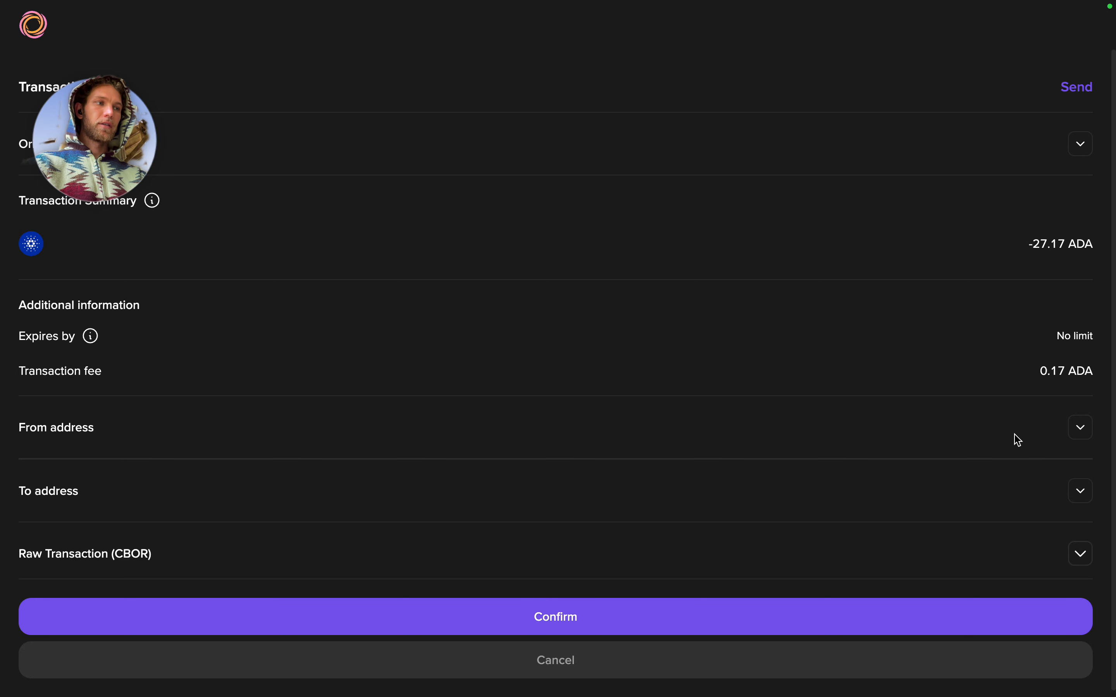
Confirm the 27.17 ADA Lace transaction and sign it with the wallet password.
scroll(795, 445, "down", 1)
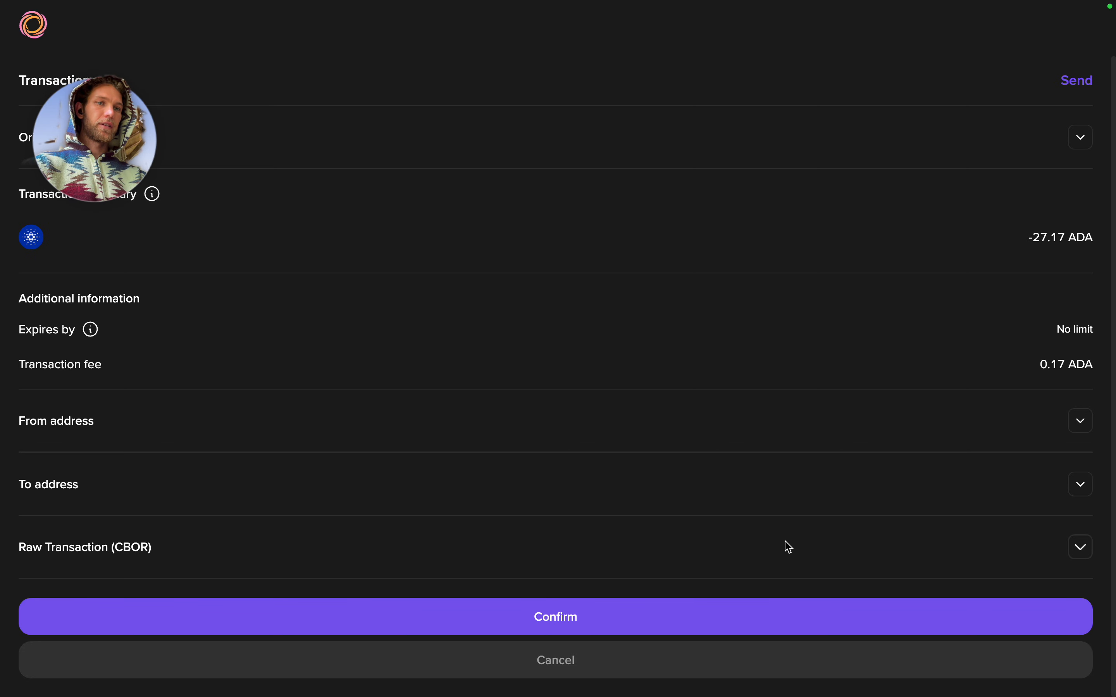
left_click(641, 626)
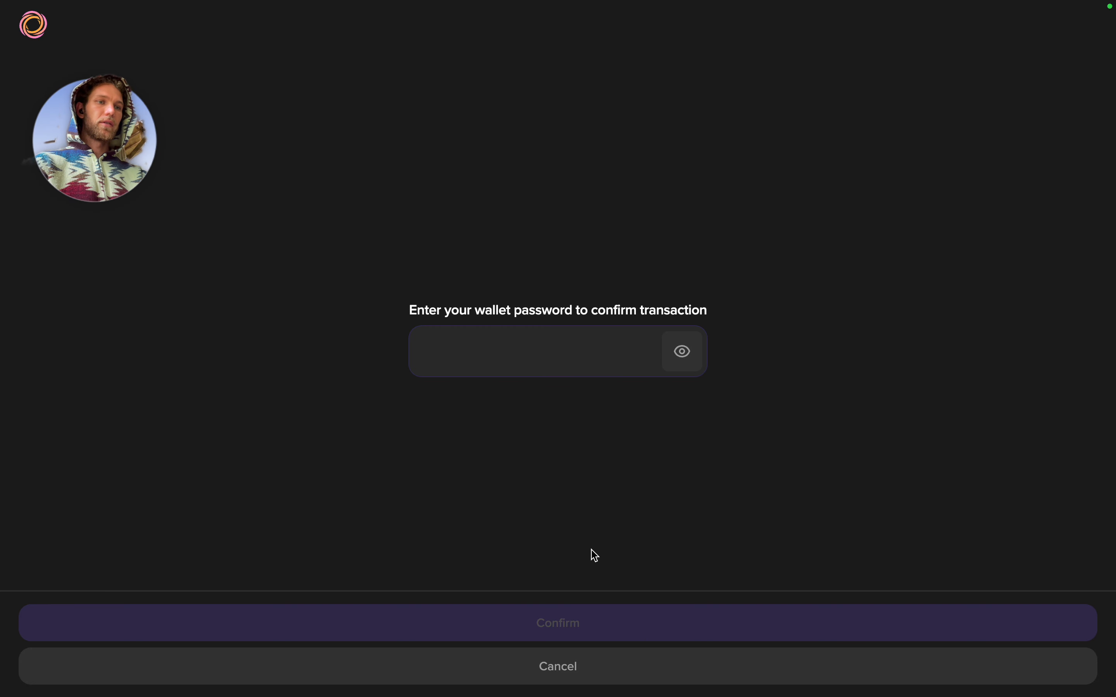
type("••")
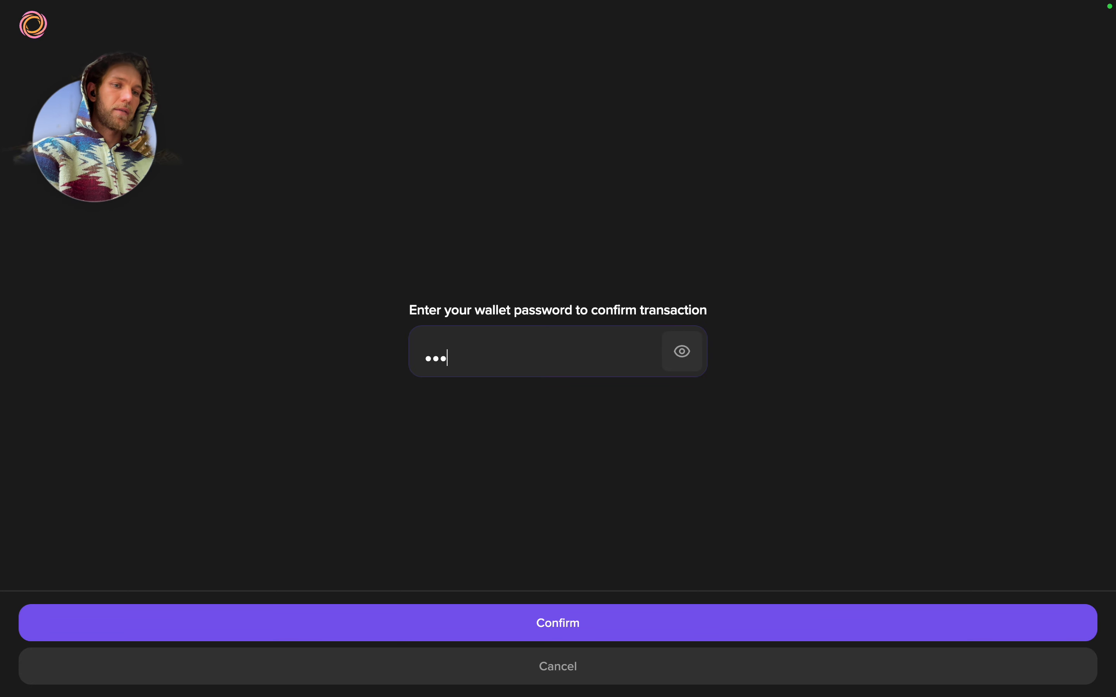
type("••••••••••••••••")
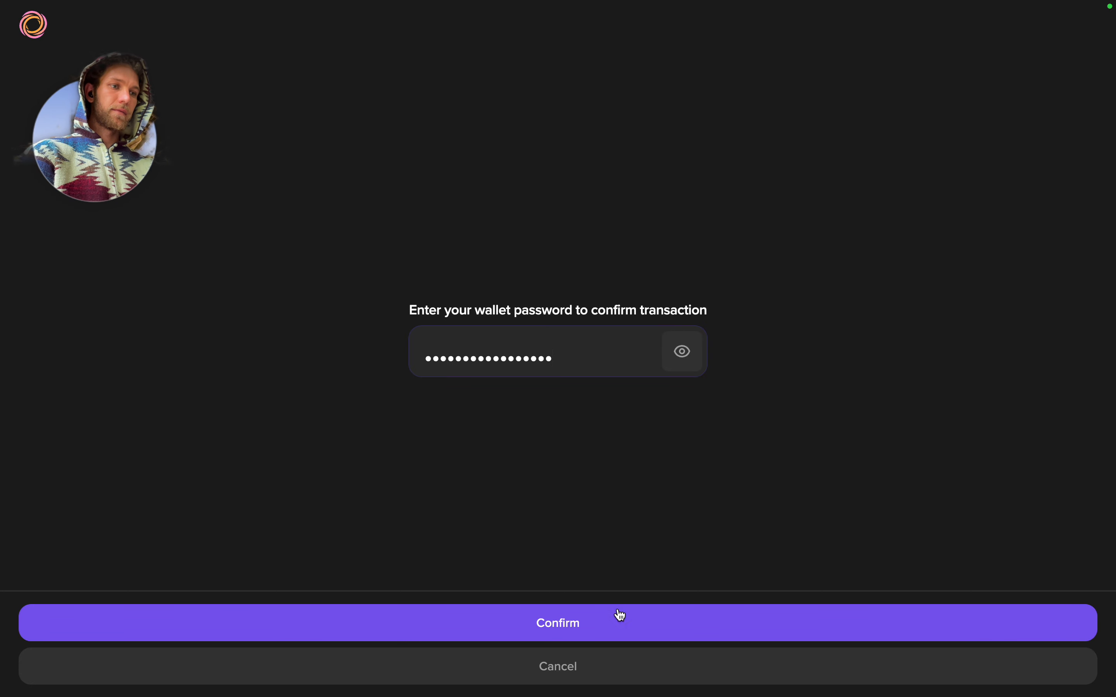
left_click(608, 621)
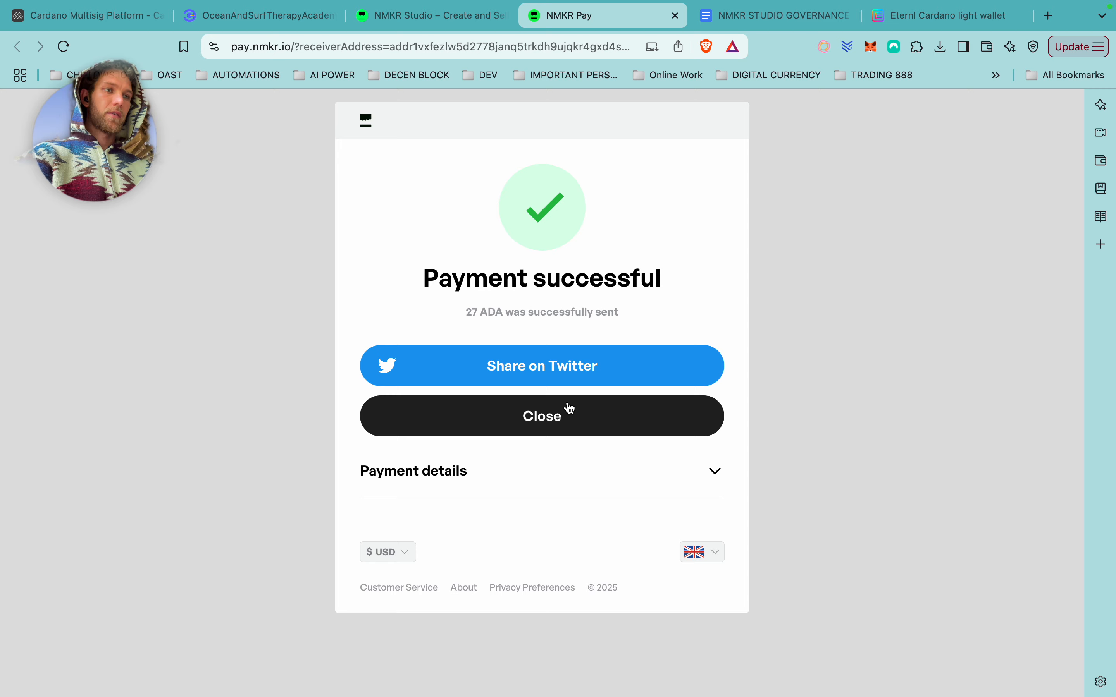
Check the 2.00 Mint Coupons balance in NMKR Studio, then reopen Clarity's Mint Governance Token form.
left_click(458, 18)
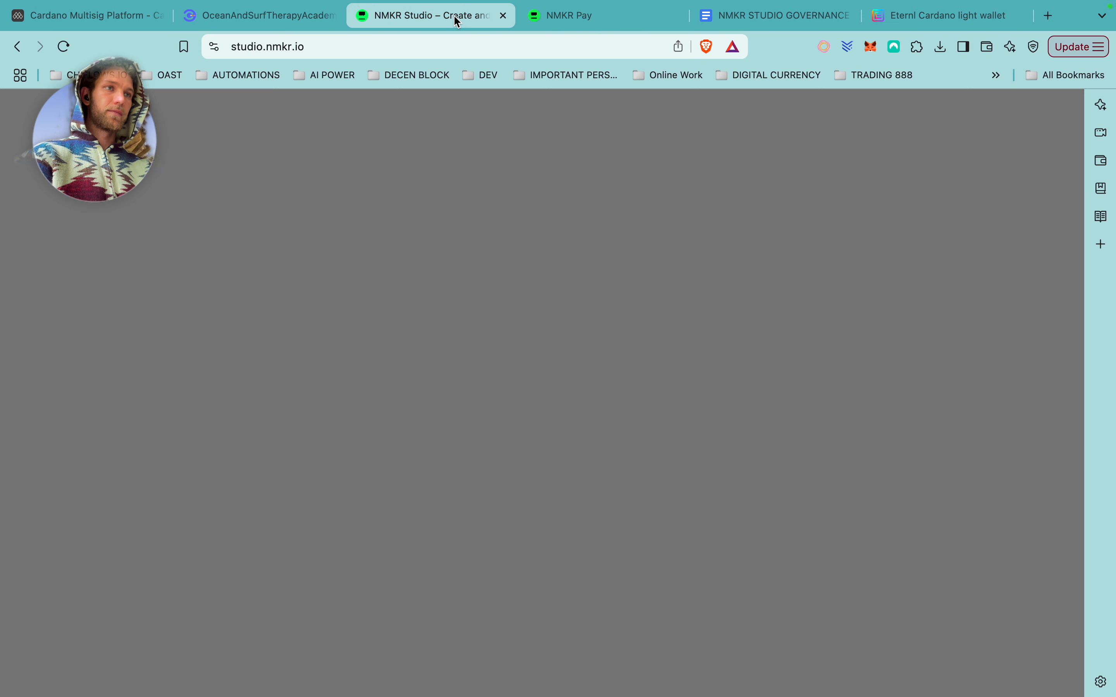
left_click(755, 559)
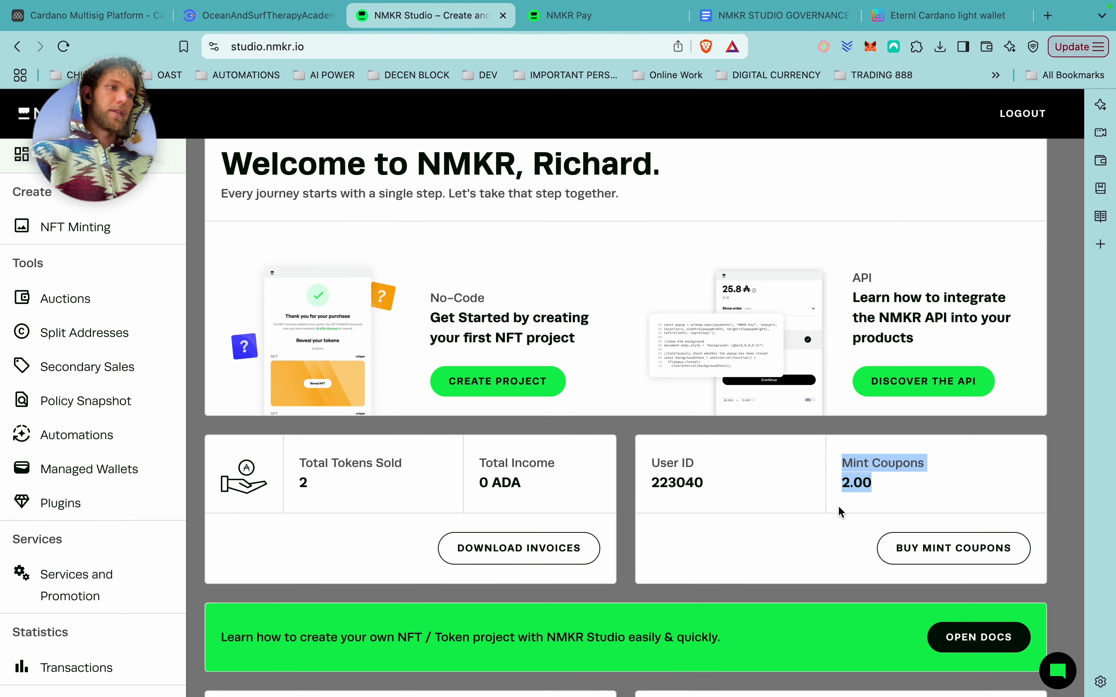
left_click(293, 19)
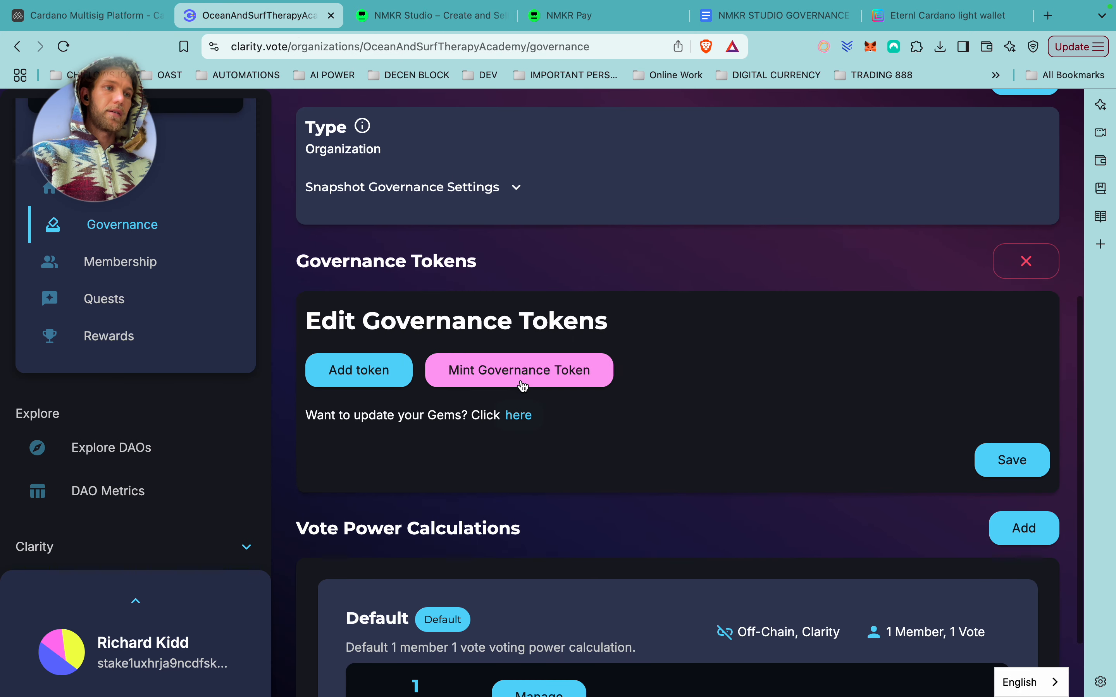
left_click(520, 371)
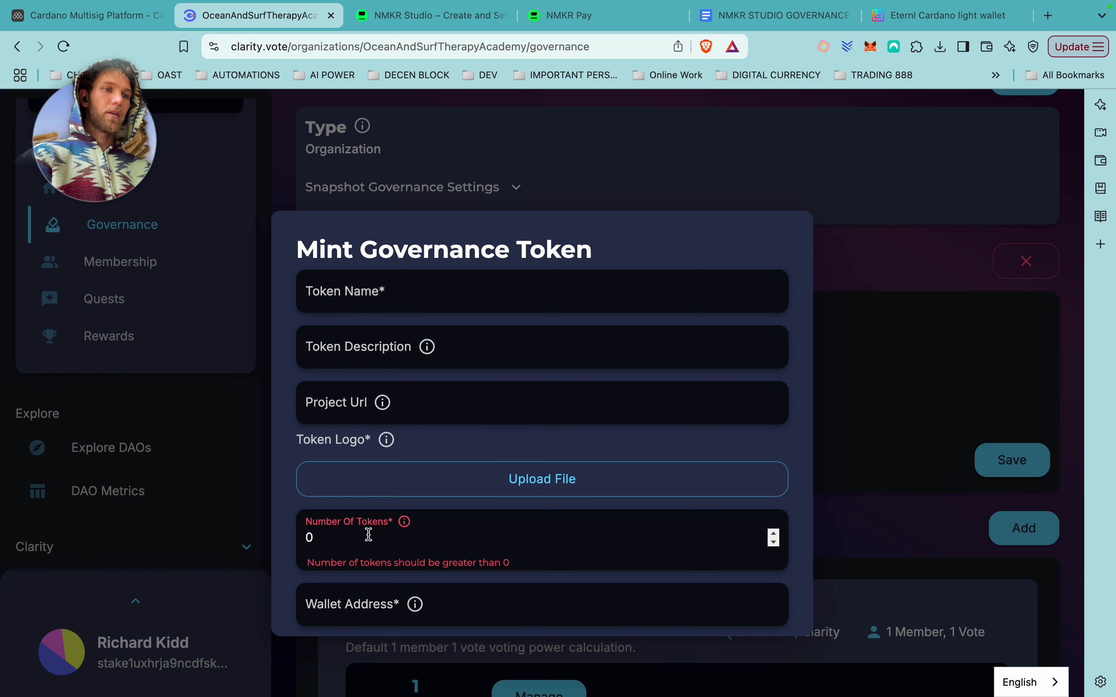
Set the token count to 2, name OASTA and description OASTA Membership.
left_click_drag(349, 538, 294, 544)
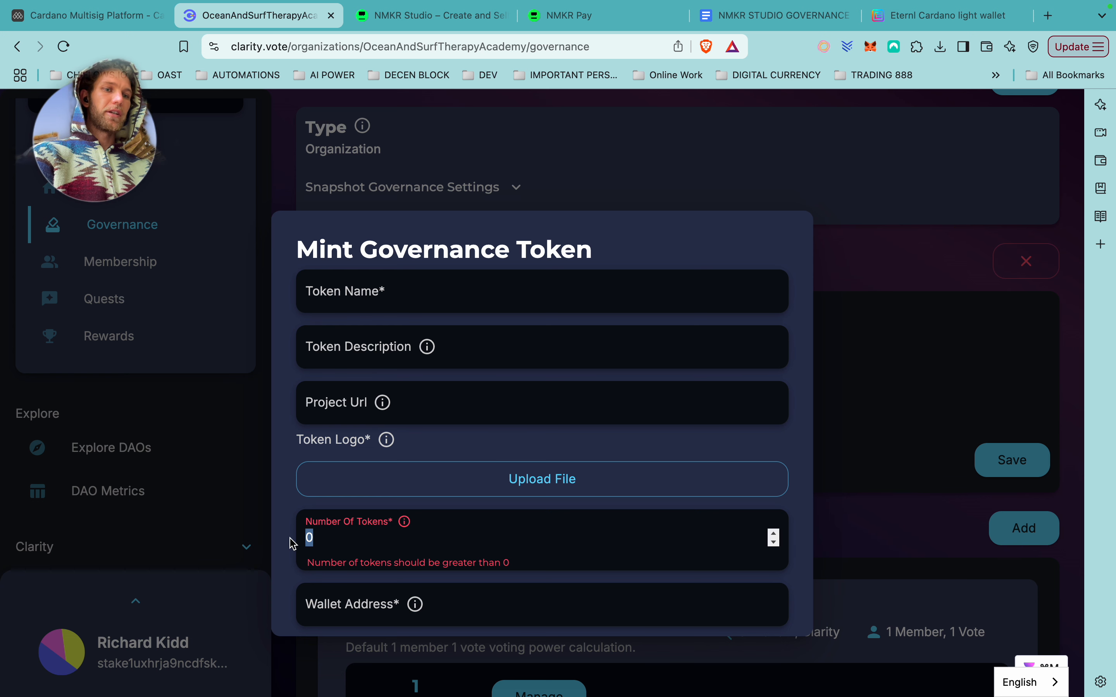
type("2")
left_click(406, 291)
left_click(397, 330)
left_click(406, 347)
Upload Group 12.png as the token logo.
left_click(401, 387)
scroll(415, 415, "down", 2)
left_click(477, 437)
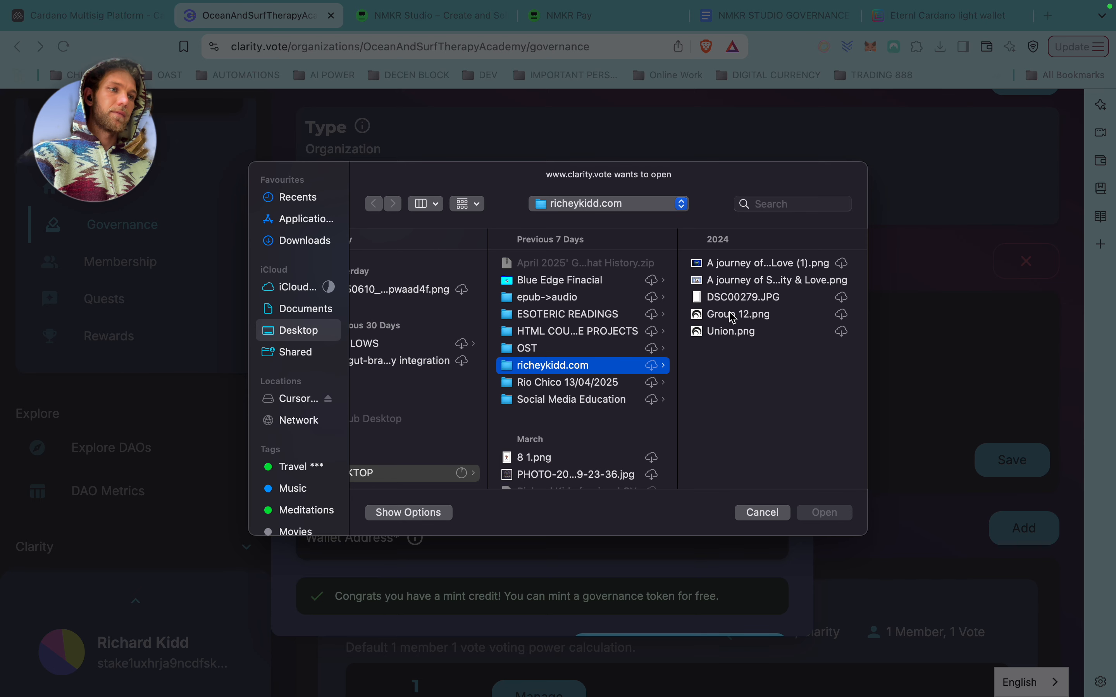
left_click(738, 316)
left_click(825, 512)
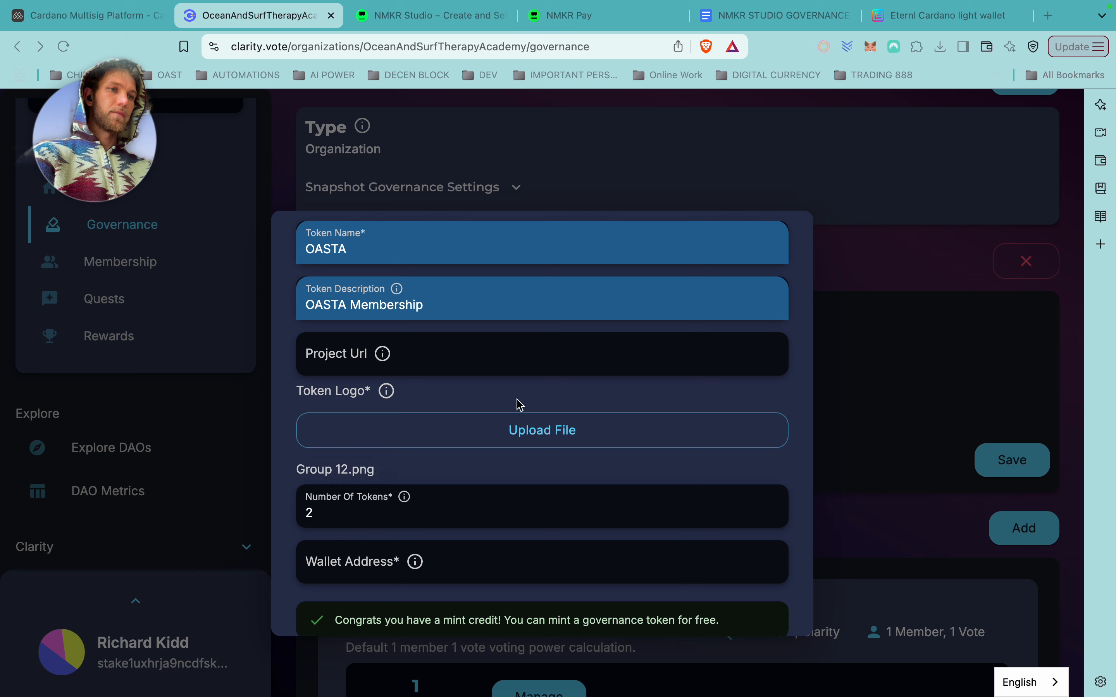
Paste the Lace wallet's receive address into the wallet address field.
scroll(506, 468, "down", 2)
left_click(466, 483)
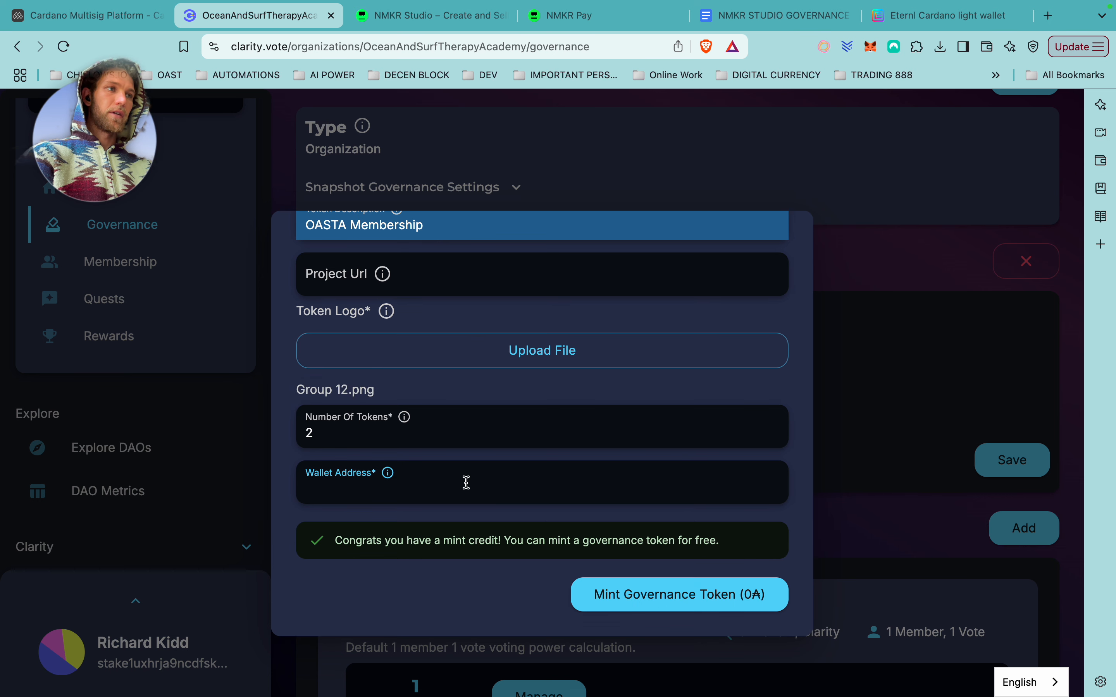
left_click(824, 46)
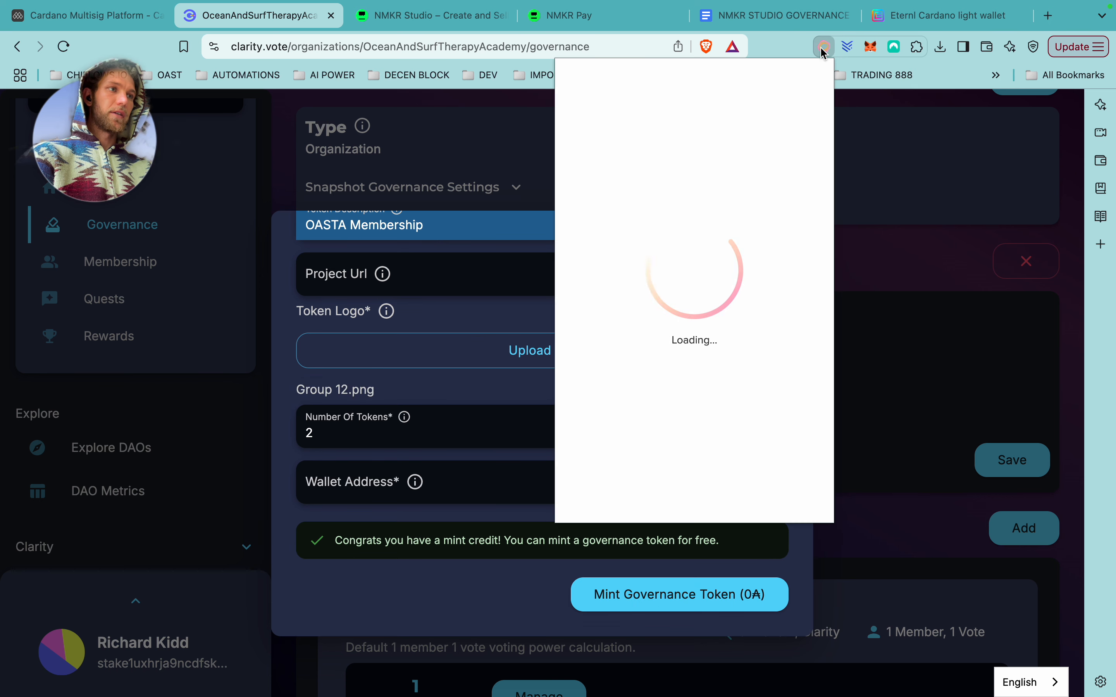
left_click(631, 247)
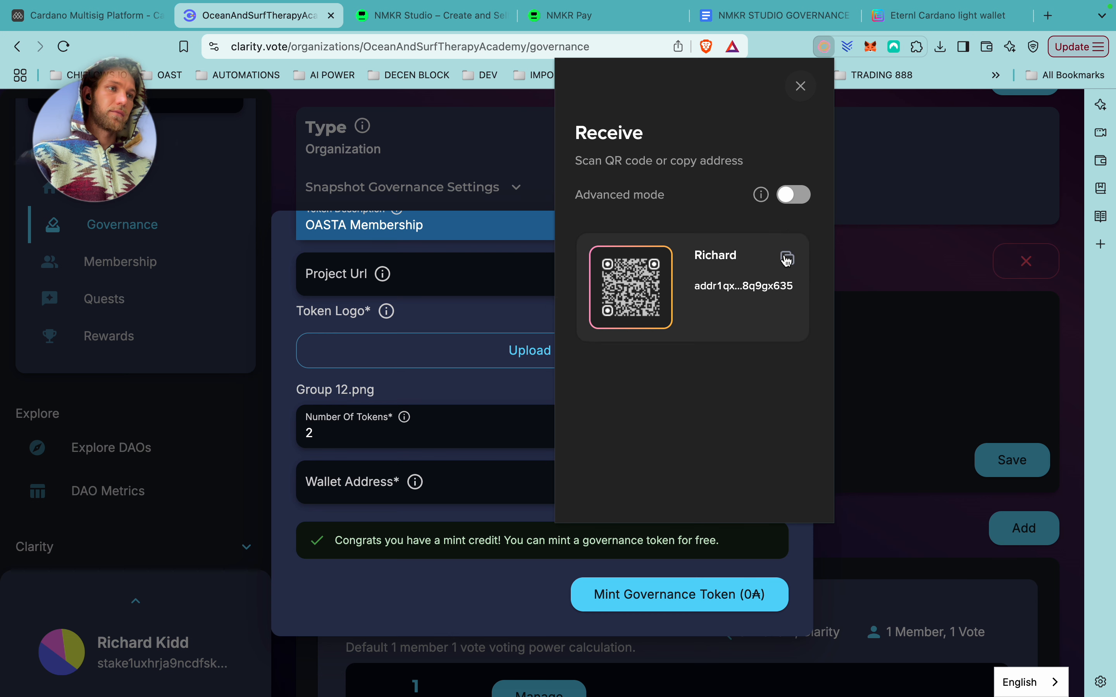
left_click(787, 259)
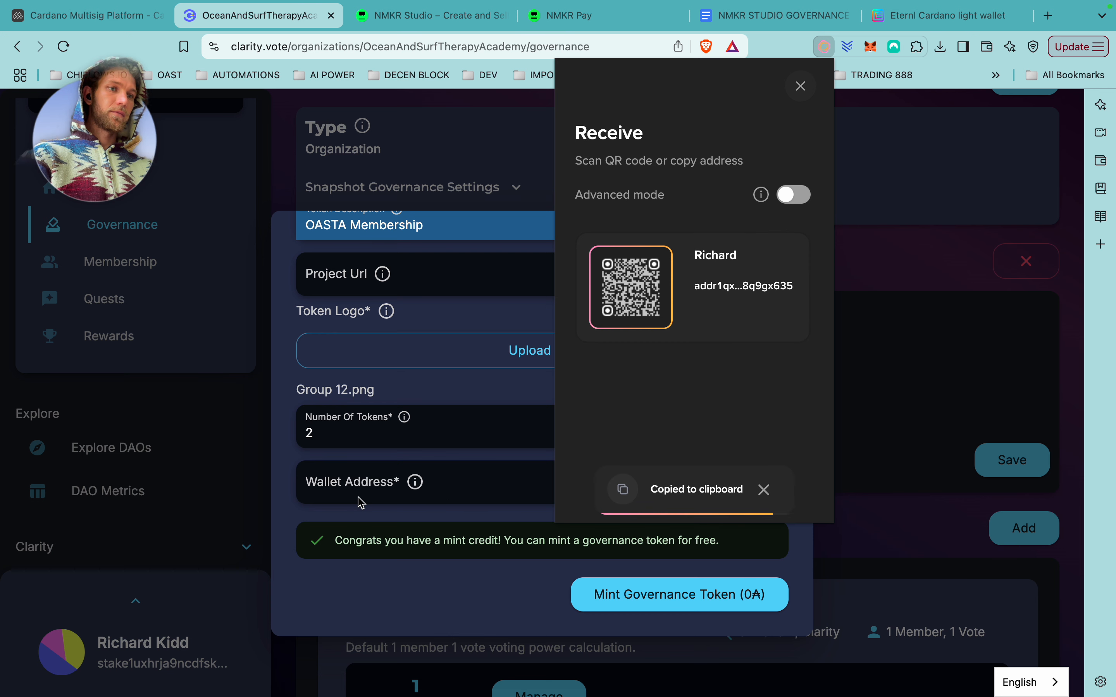
left_click(329, 501)
key("super+v")
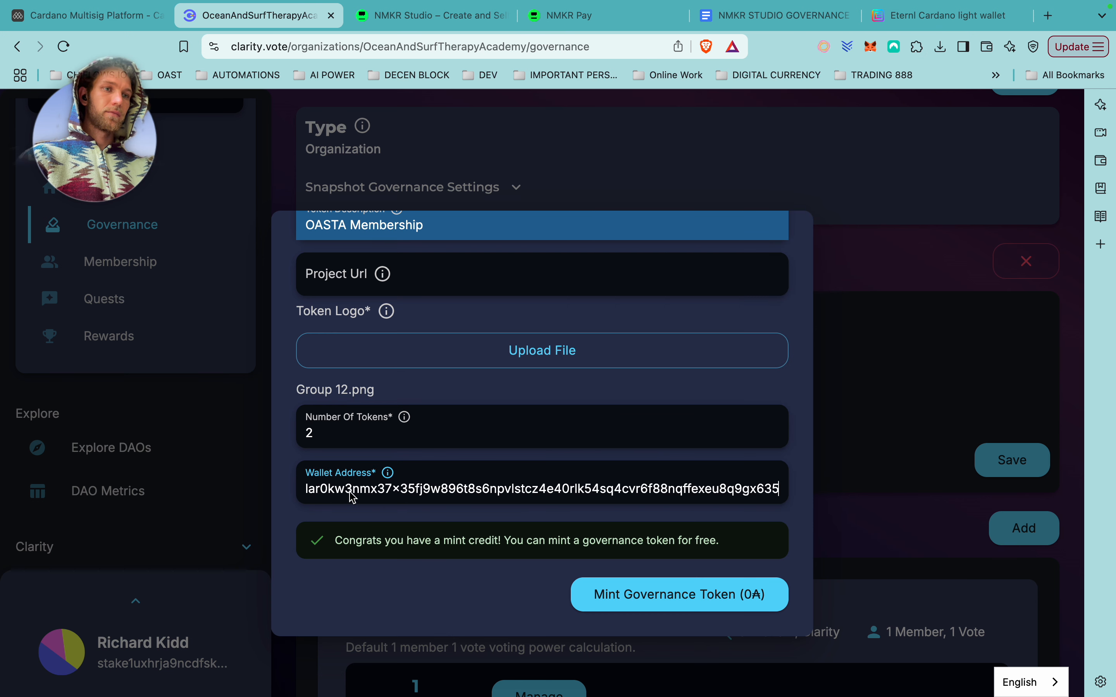
Submit the governance token mint and download the resulting error report.
left_click(663, 599)
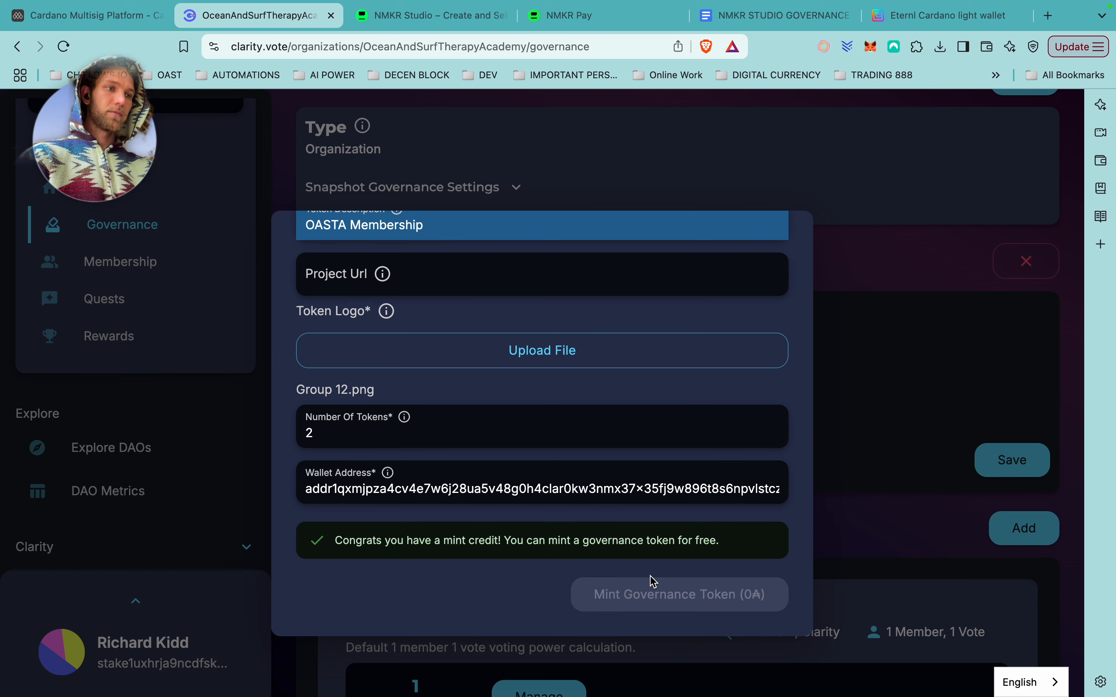
scroll(652, 574, "up", 3)
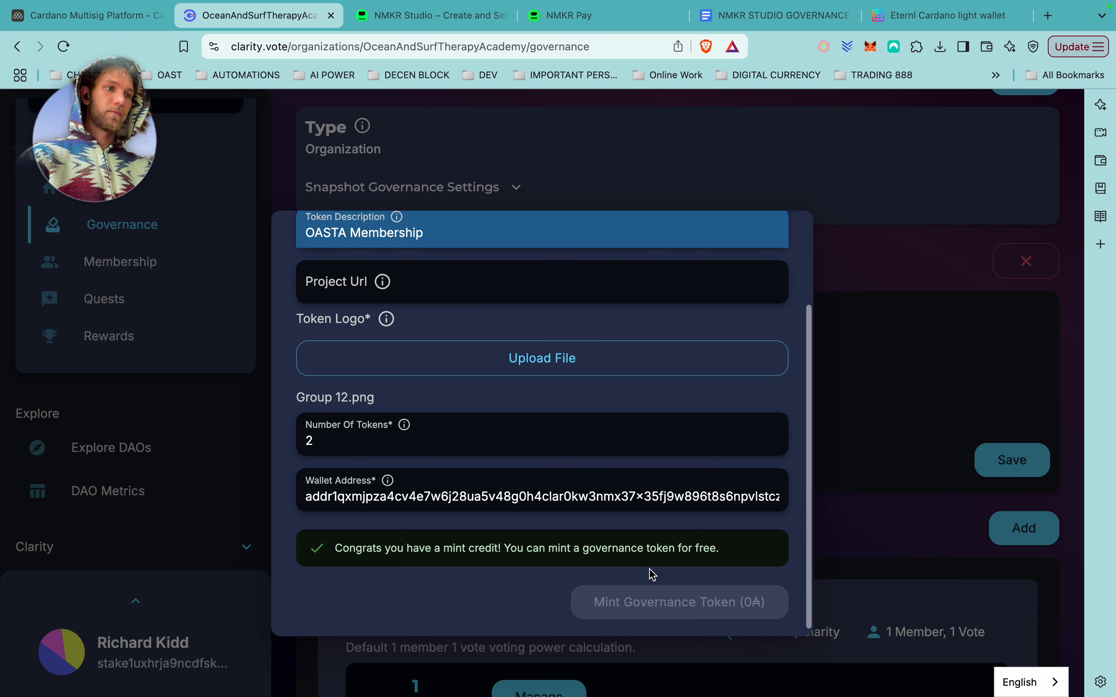
scroll(652, 574, "down", 3)
left_click(950, 273)
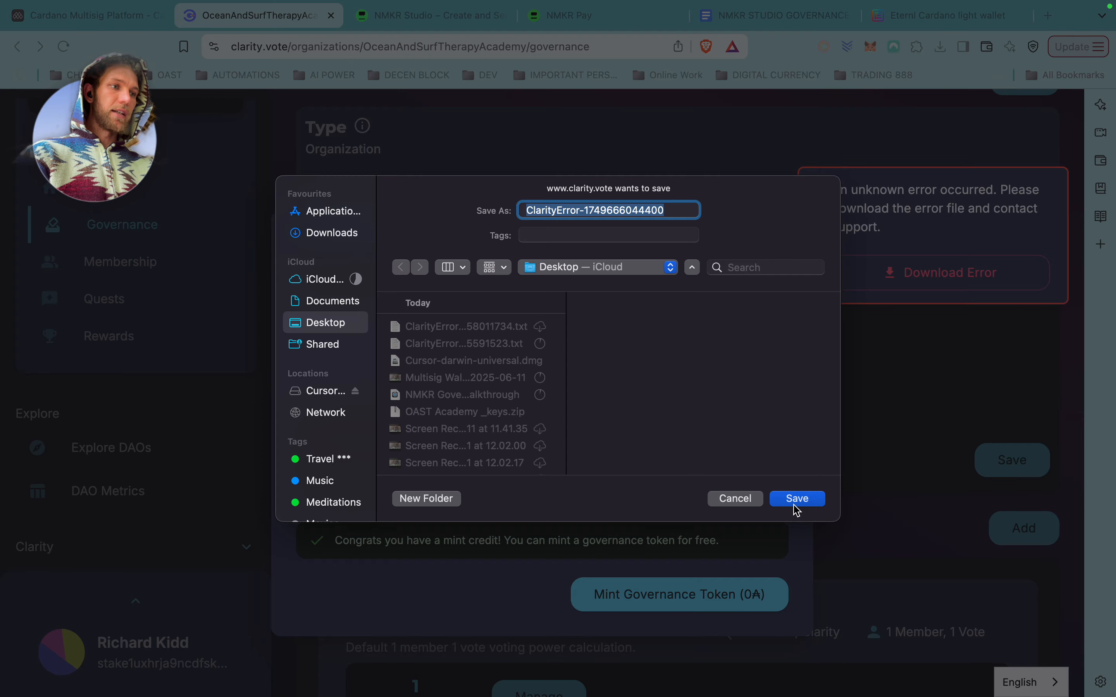
left_click(796, 500)
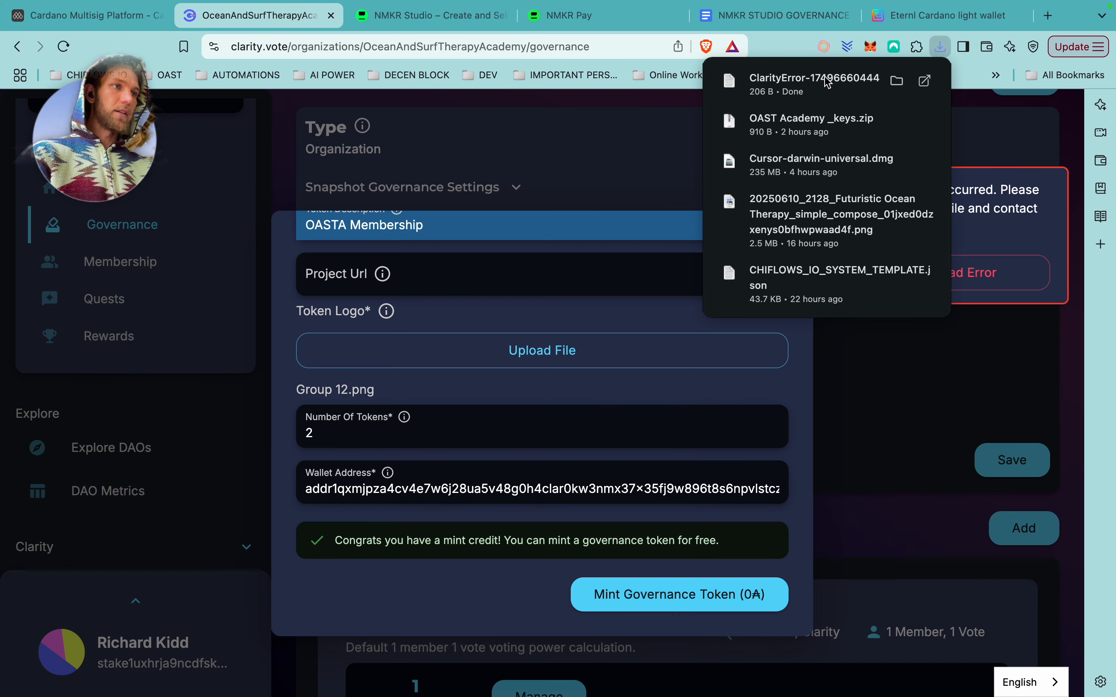
left_click(805, 89)
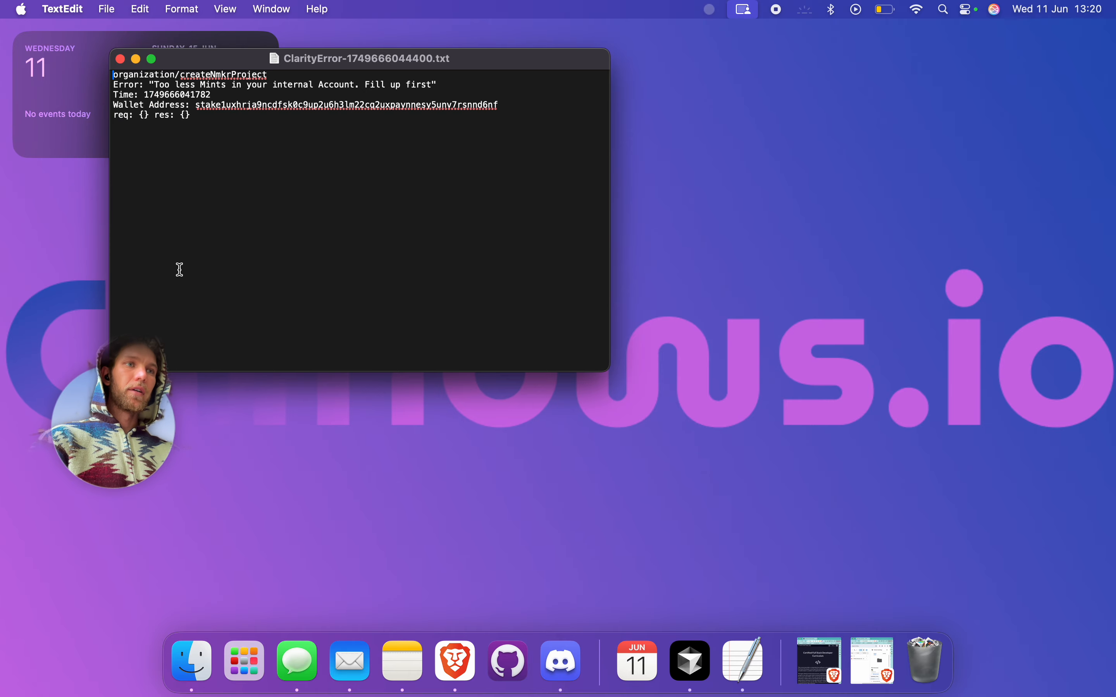
left_click(120, 59)
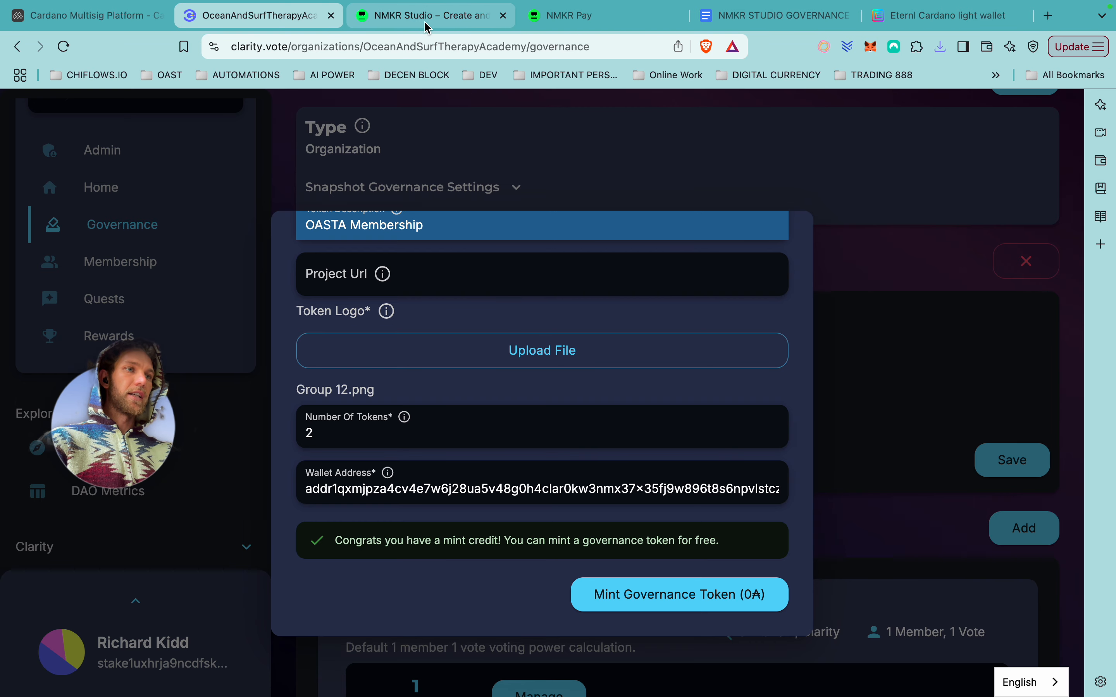
Verify NMKR Studio now shows 8.00 Mint Coupons, then return to Clarity's governance page.
left_click(424, 21)
left_click(871, 493)
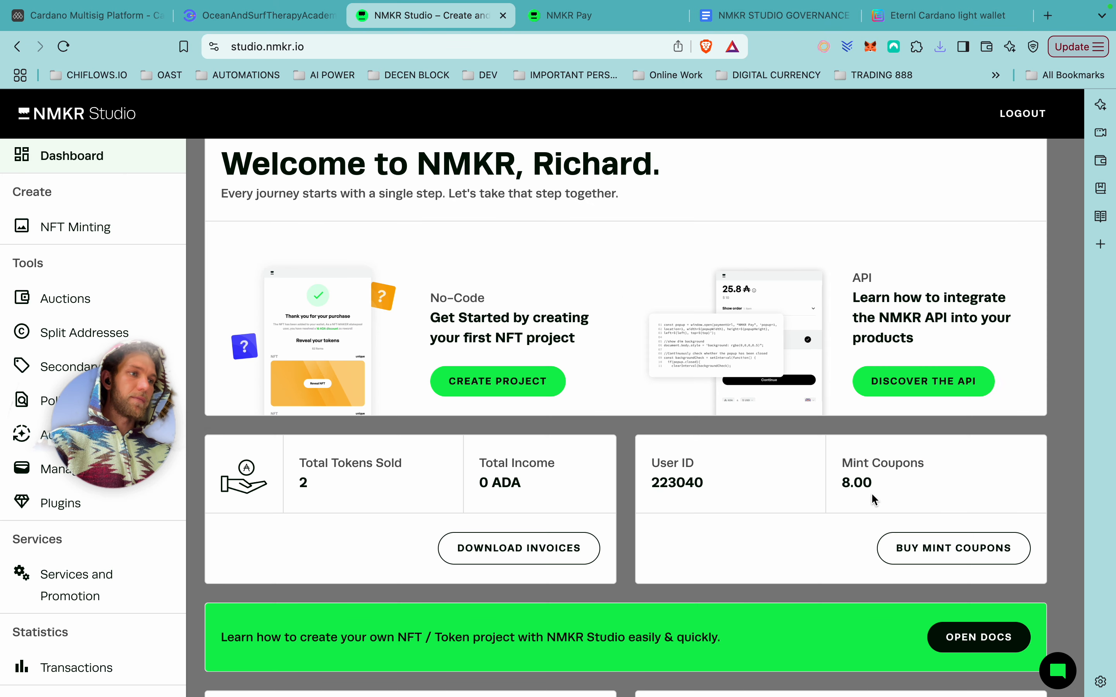
left_click_drag(871, 492, 807, 484)
left_click(905, 480)
left_click_drag(905, 481, 835, 482)
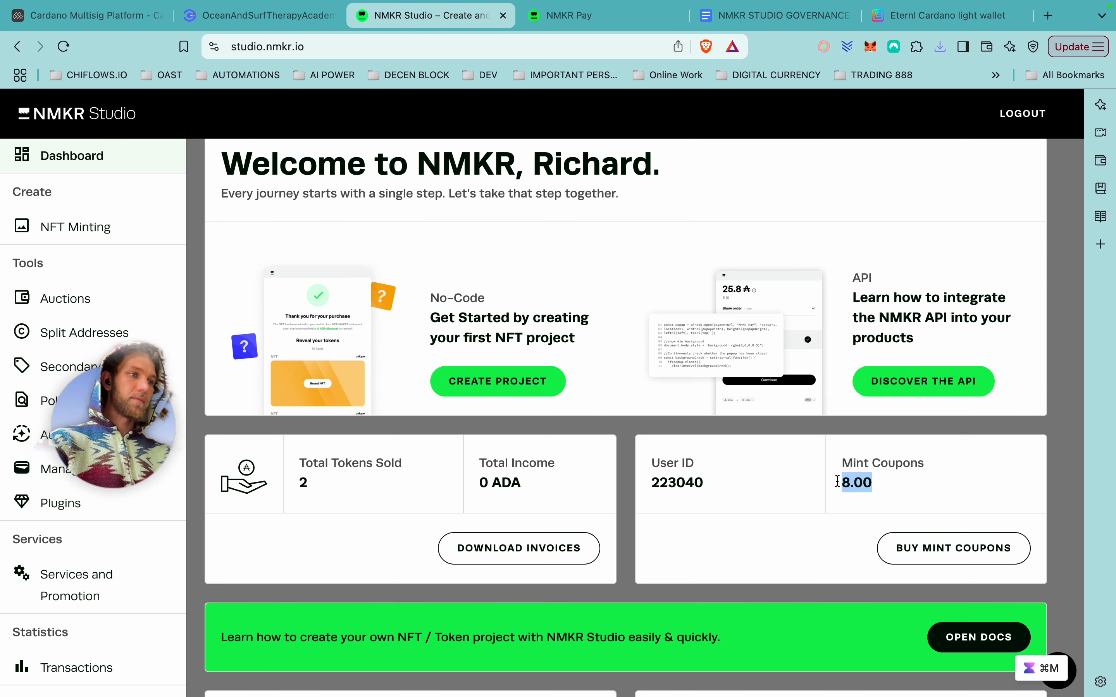
left_click(808, 482)
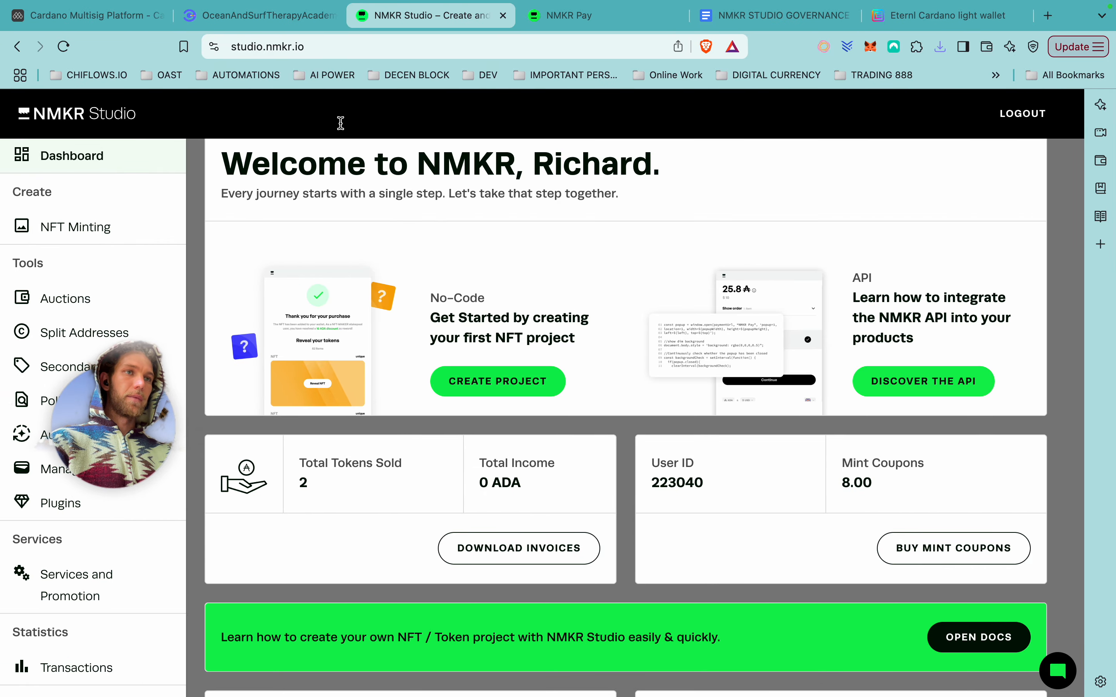
left_click(281, 18)
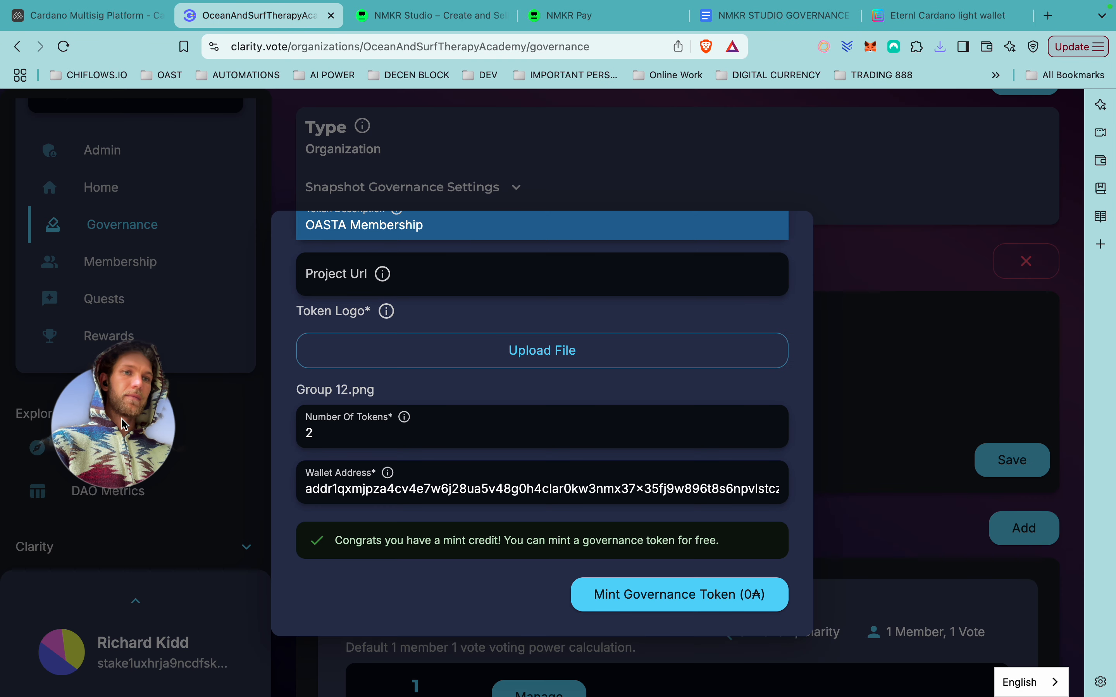
Retry minting the governance token with the number of tokens set to 1.
left_click(343, 427)
key("BackSpace")
type("1")
left_click(679, 597)
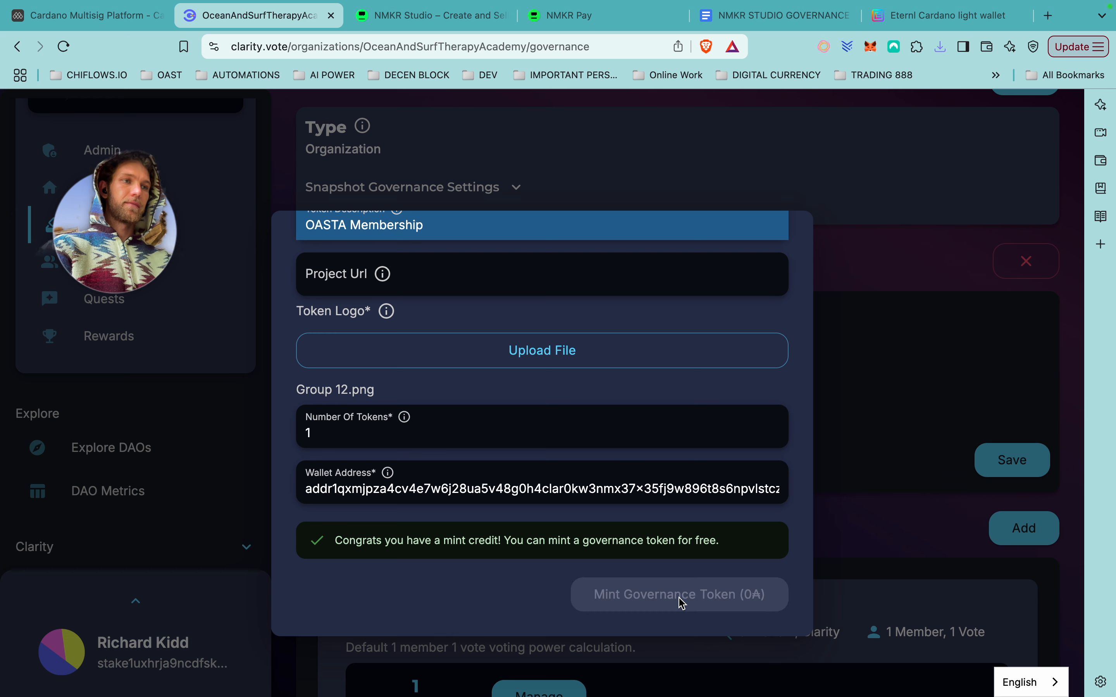
left_click(597, 428)
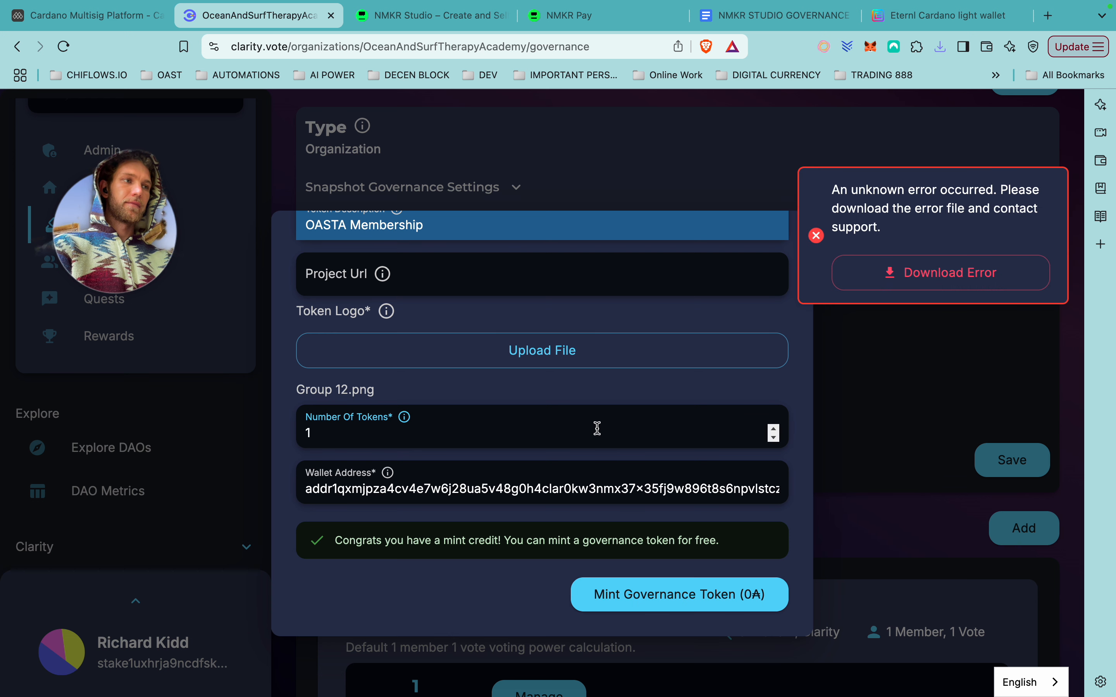
Download the error report, save it to the desktop and read the too-few-mints error.
left_click(932, 287)
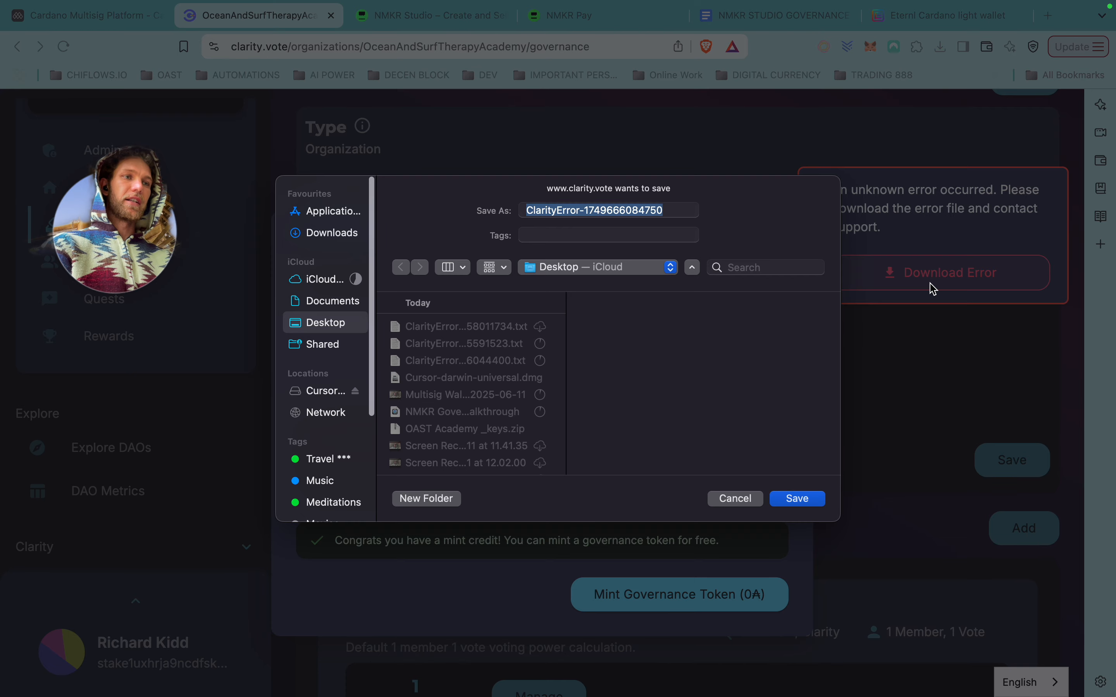
left_click(798, 499)
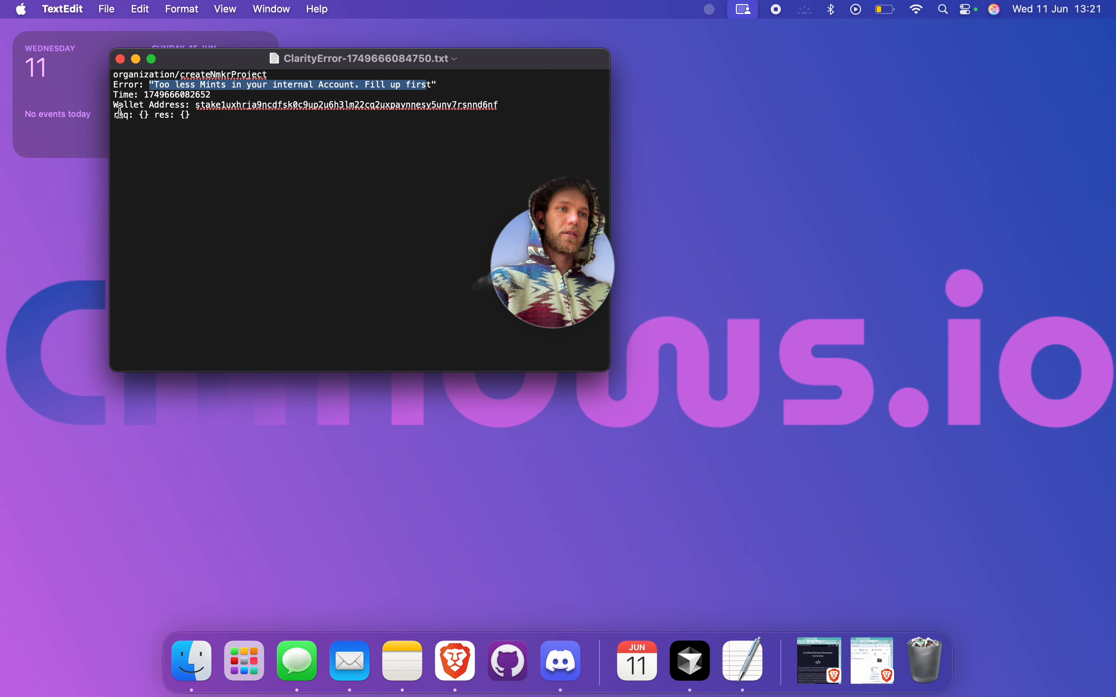
left_click(120, 58)
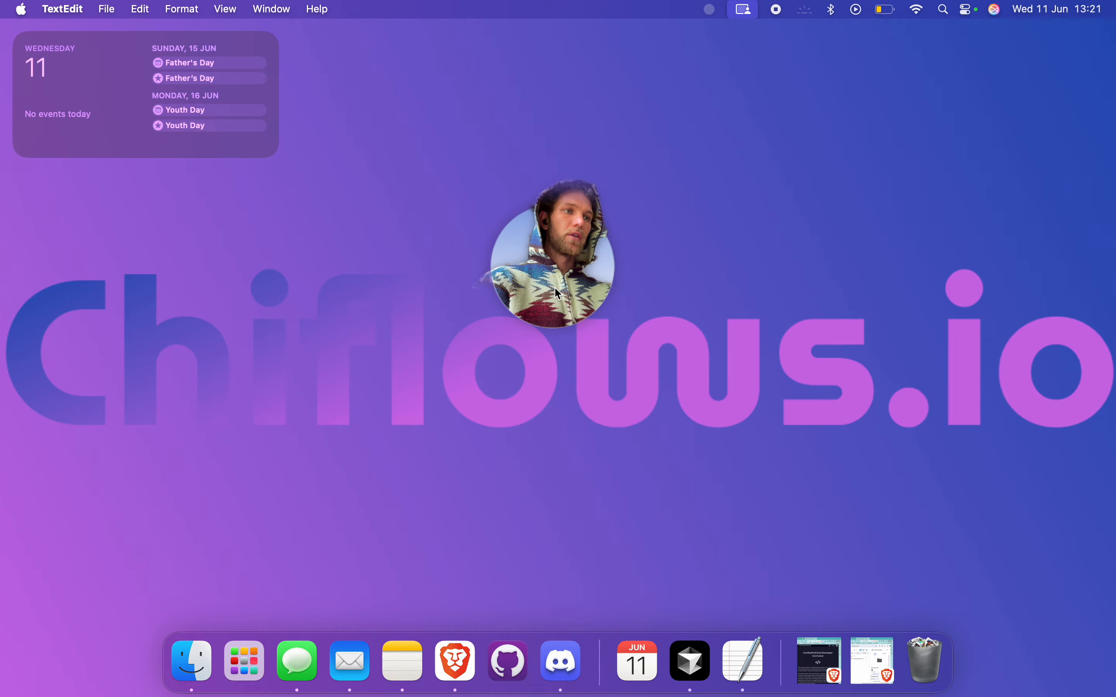
key("ctrl+Left")
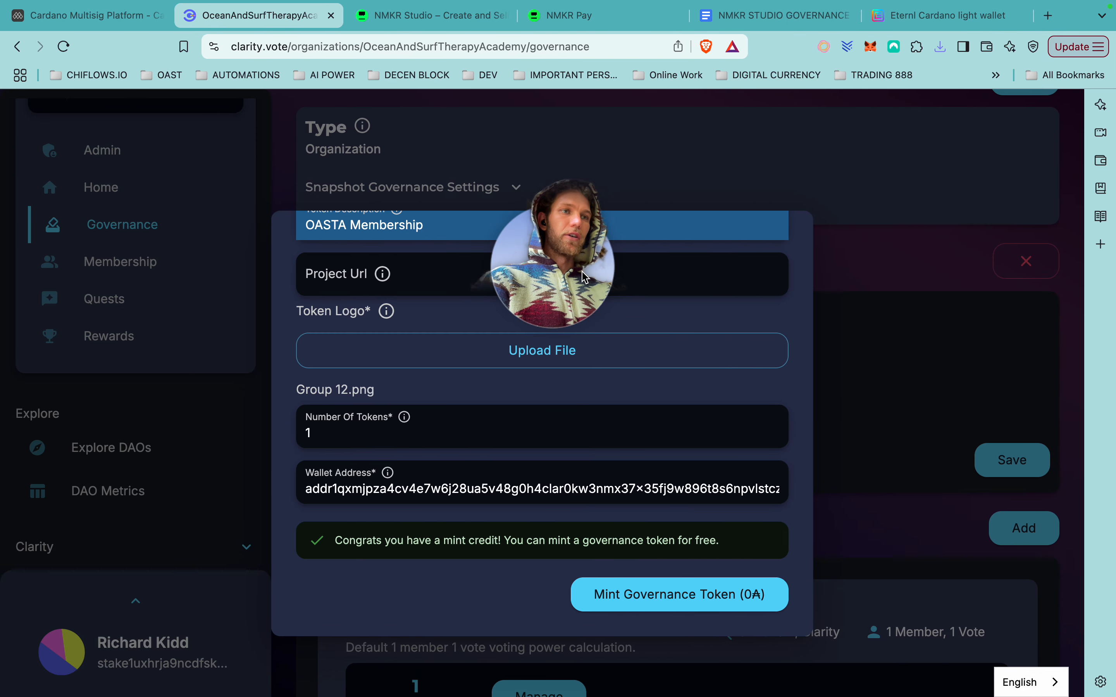
Copy the OAST Academy policy ID from NMKR Studio's NFT Minting project list.
left_click(895, 373)
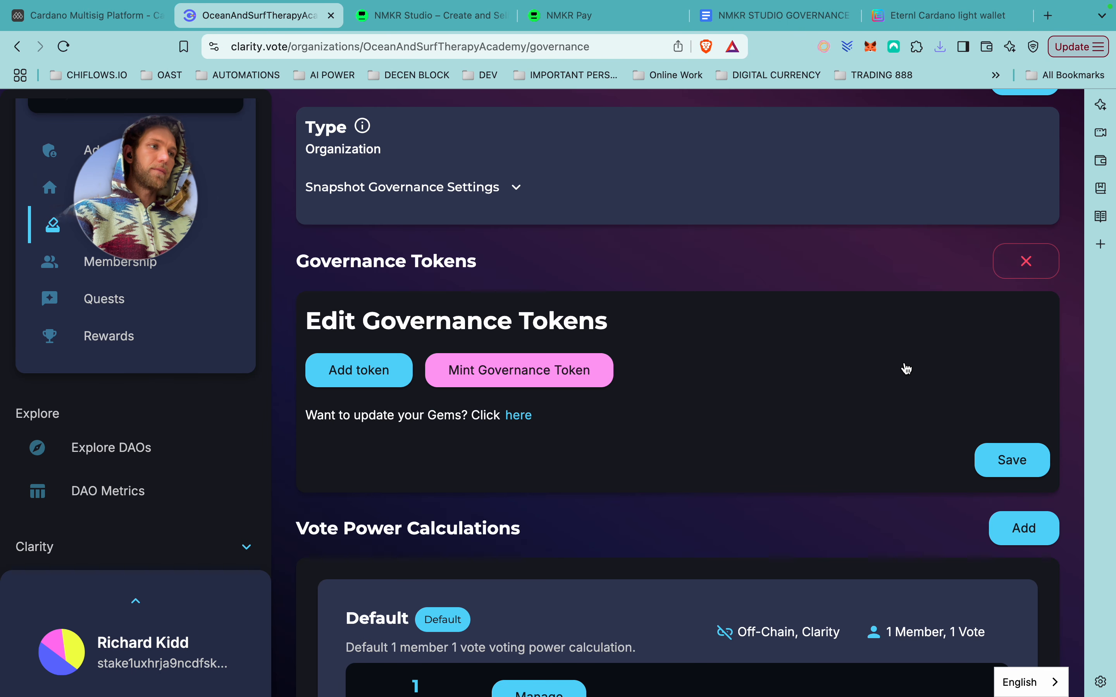
left_click(432, 15)
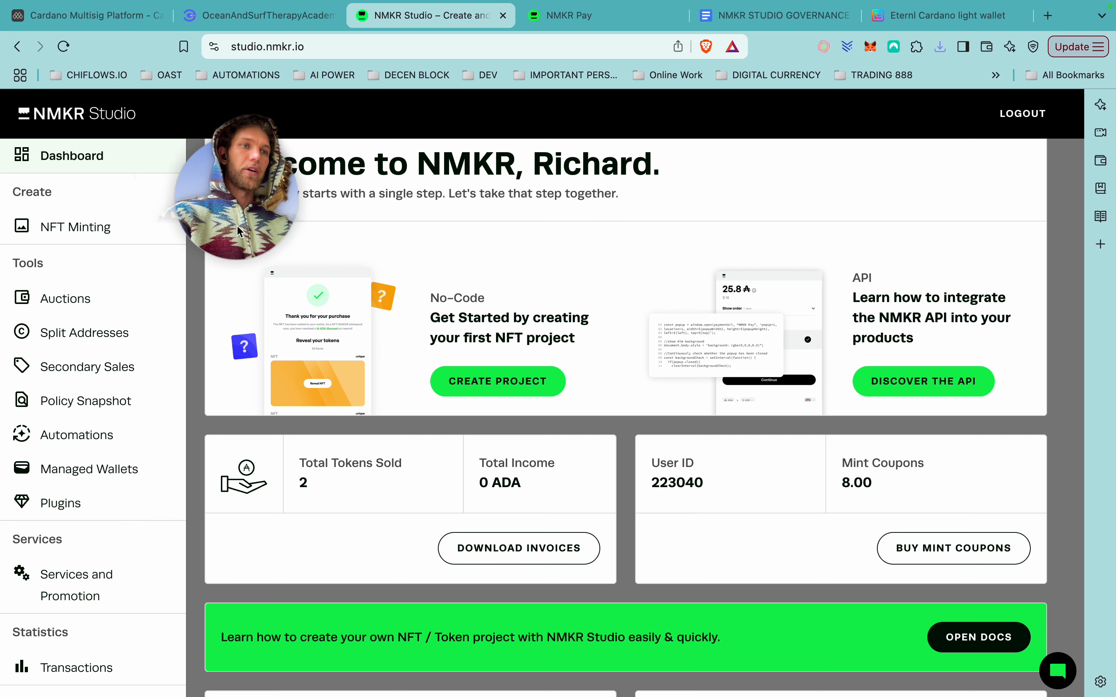
left_click(76, 233)
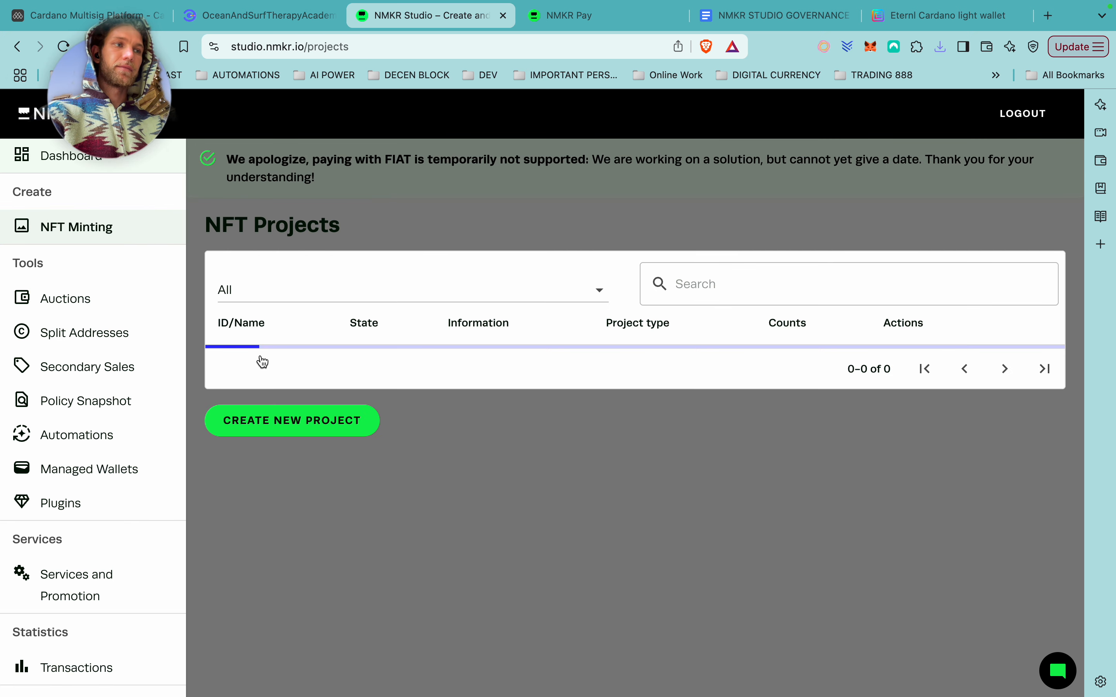
left_click(311, 560)
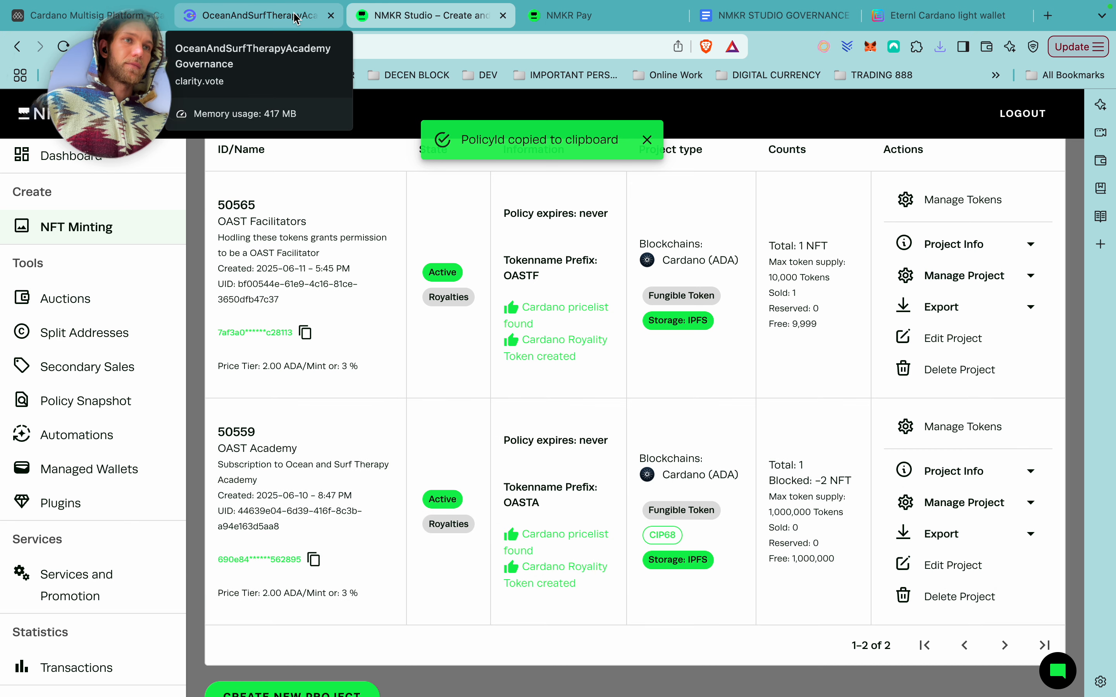
left_click(293, 18)
Paste the OAST Academy policy ID into a new token and name it 'Membership Token'.
left_click(436, 436)
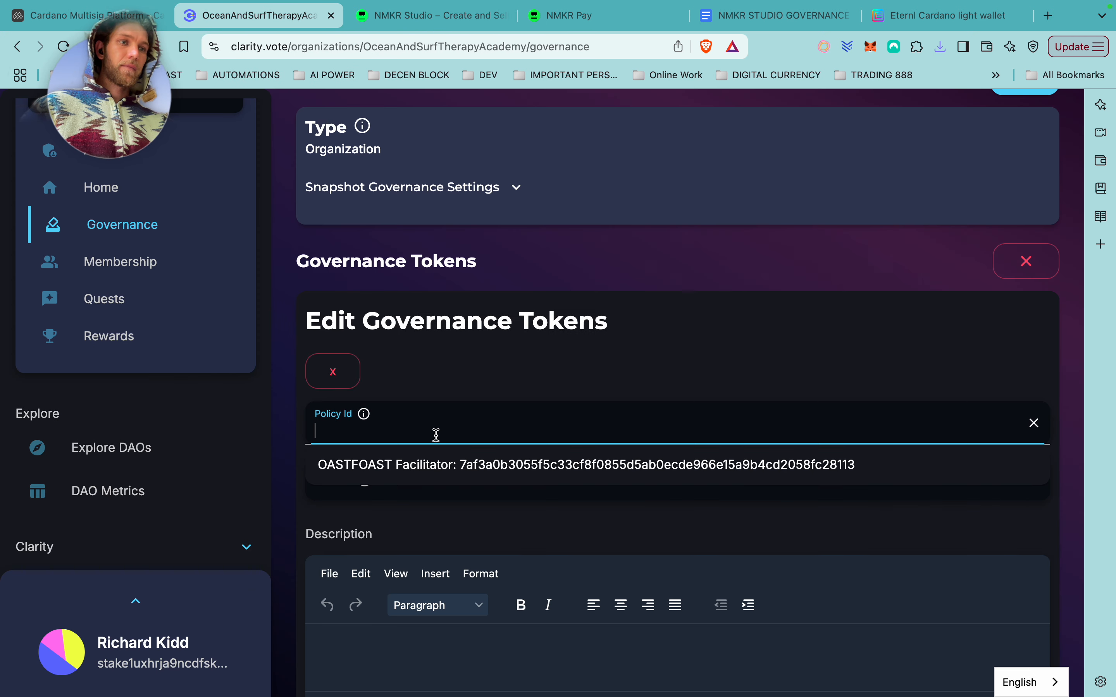
key("super+v")
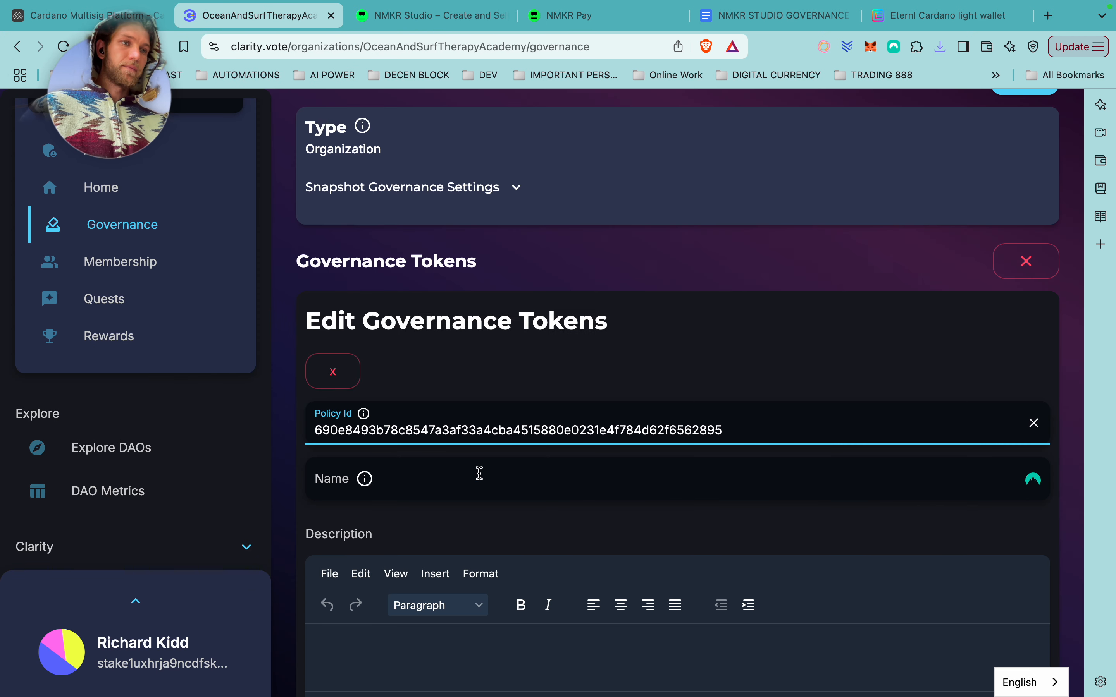
left_click(474, 486)
left_click(871, 414)
left_click(871, 424)
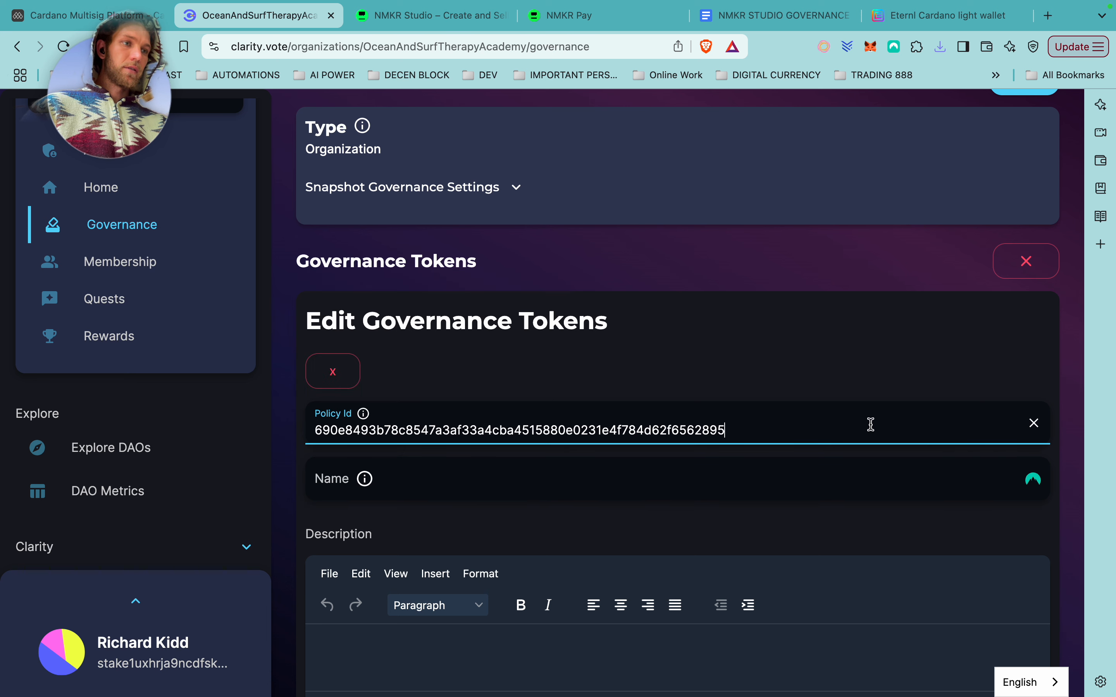
left_click(511, 484)
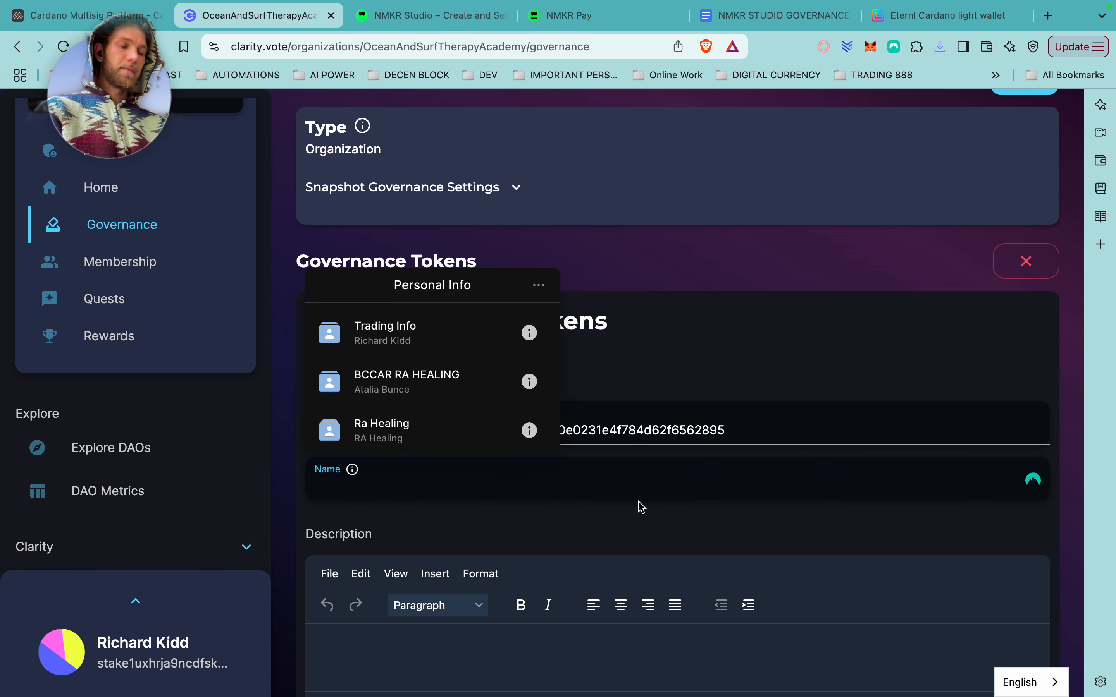
left_click(631, 516)
left_click(414, 481)
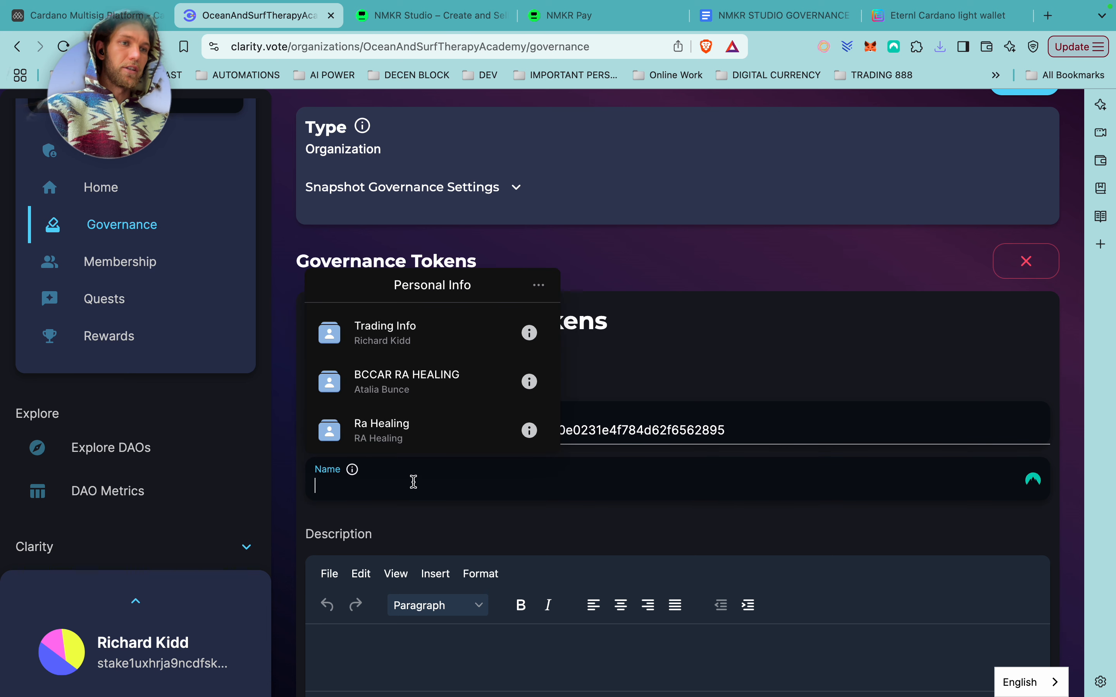
type("Membership Token")
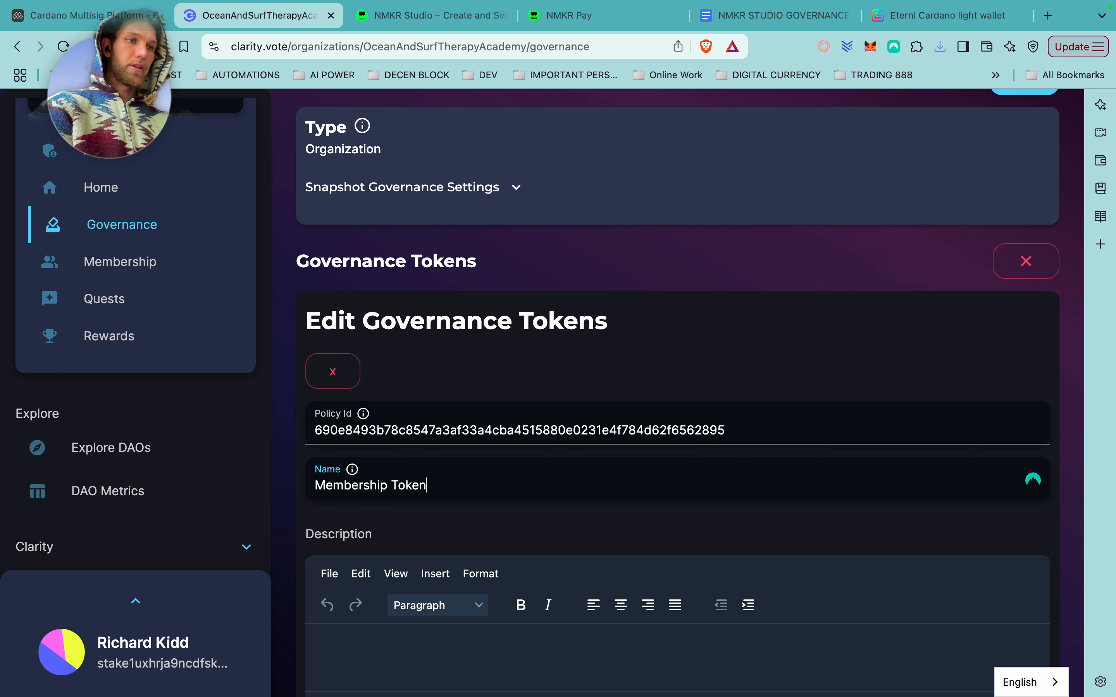
Enter the description 'Membership Token', set Asset Decimals to 010, and choose a token image.
scroll(468, 485, "down", 2)
left_click(426, 561)
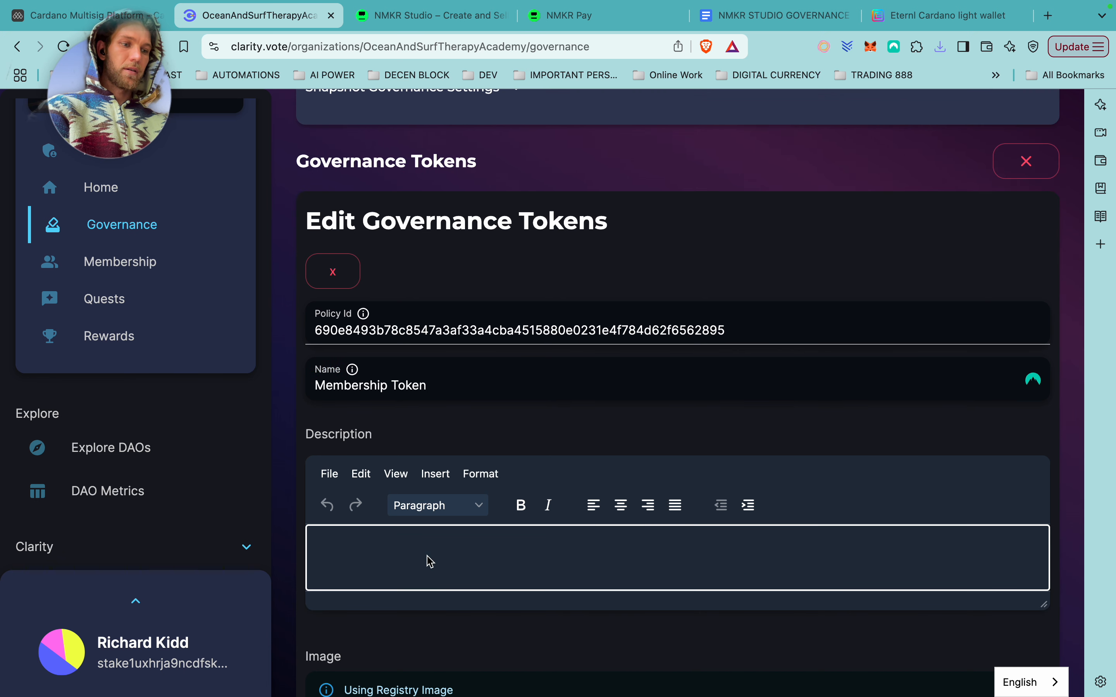
type("Membership Token")
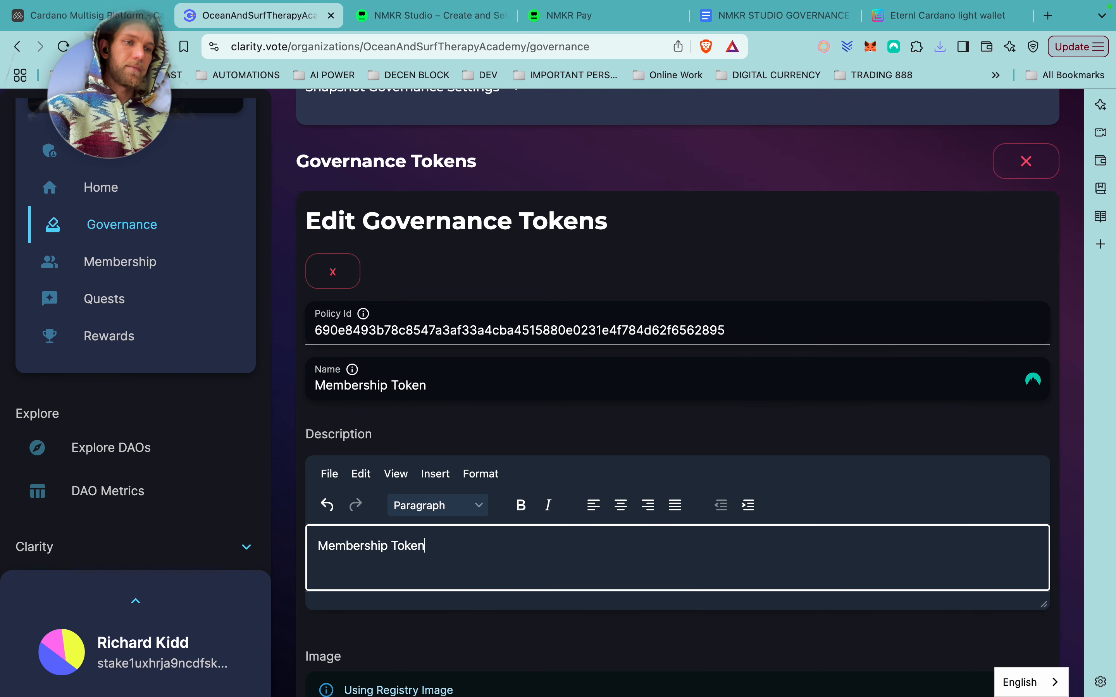
scroll(440, 584, "down", 5)
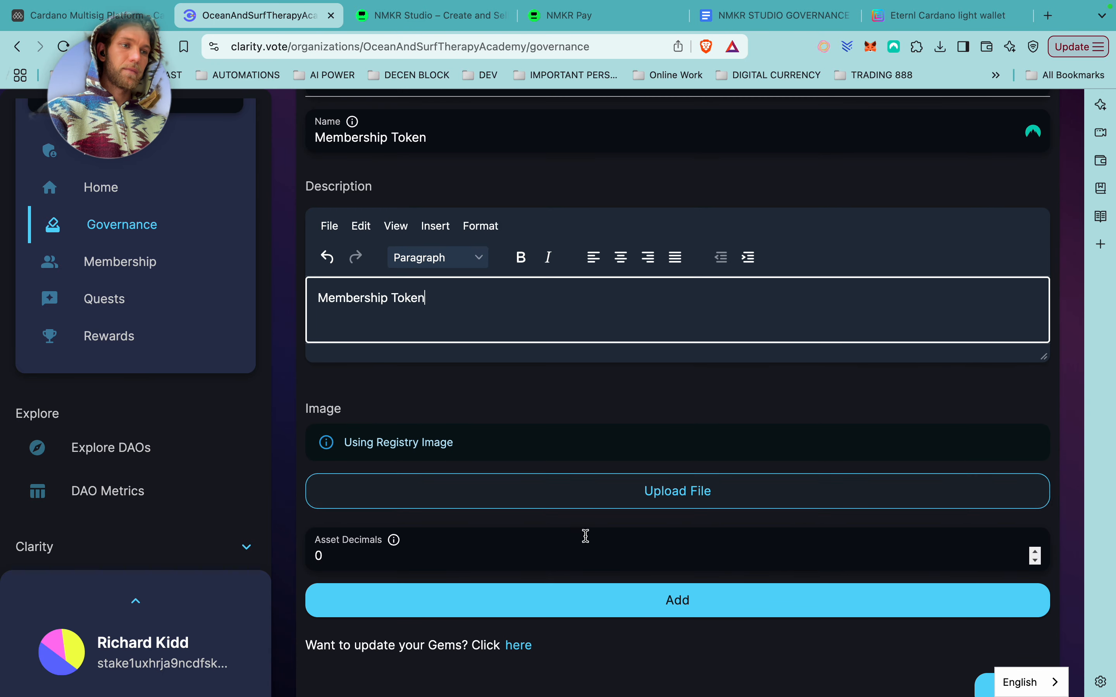
left_click(535, 556)
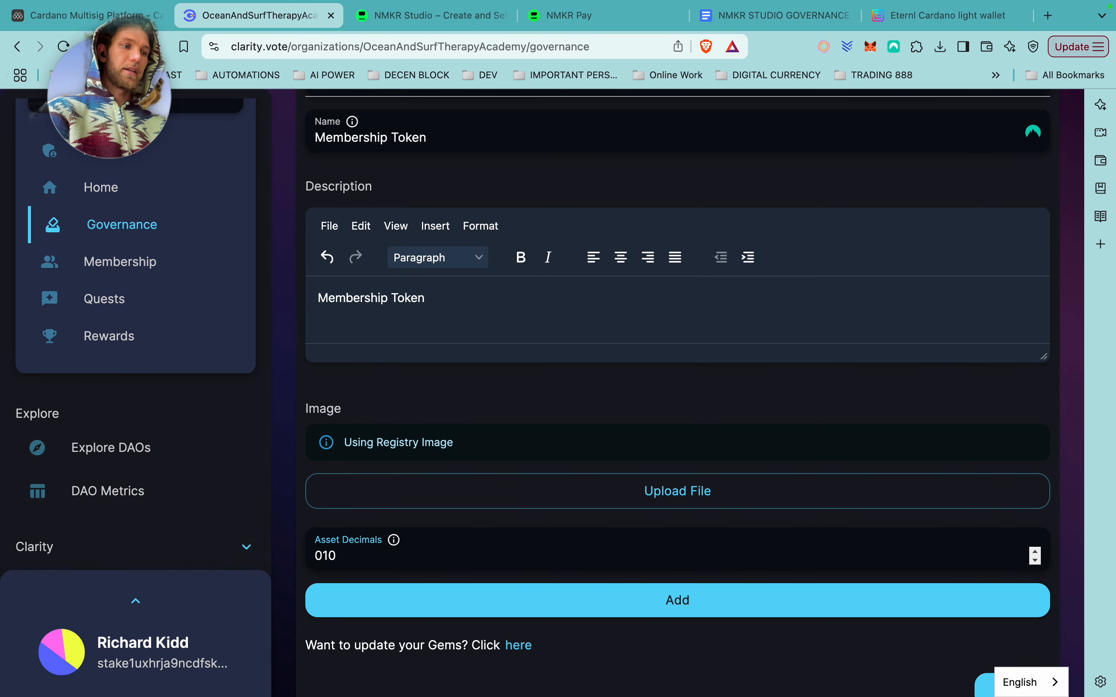
key("BackSpace")
key("BackSpace")
type("10")
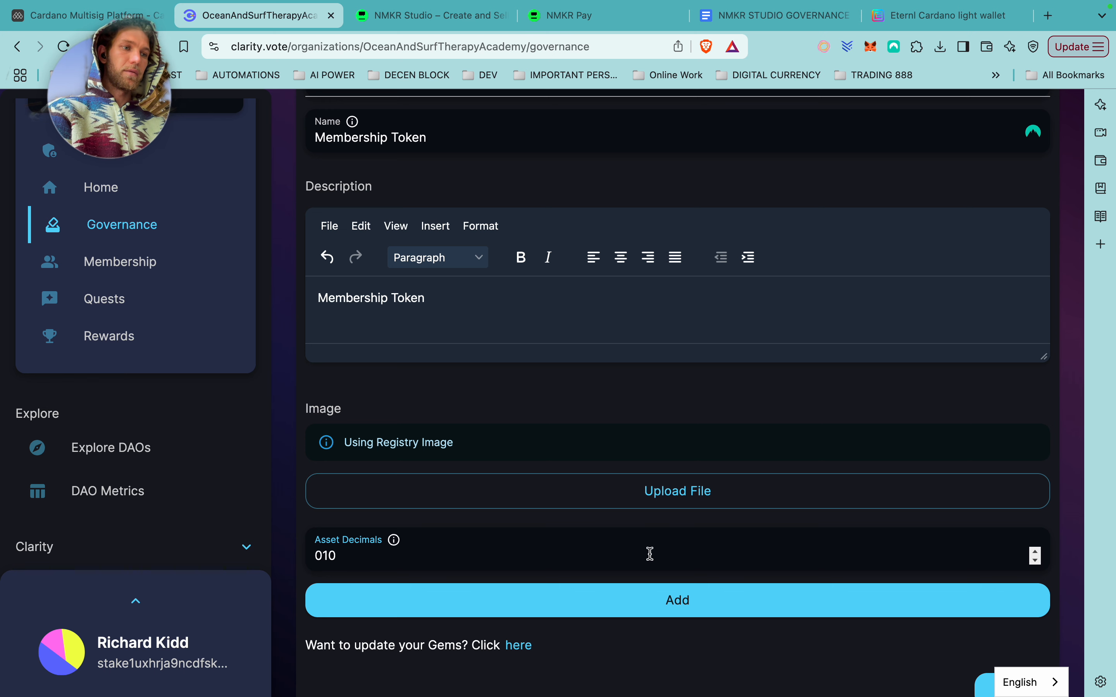
scroll(646, 553, "down", 1)
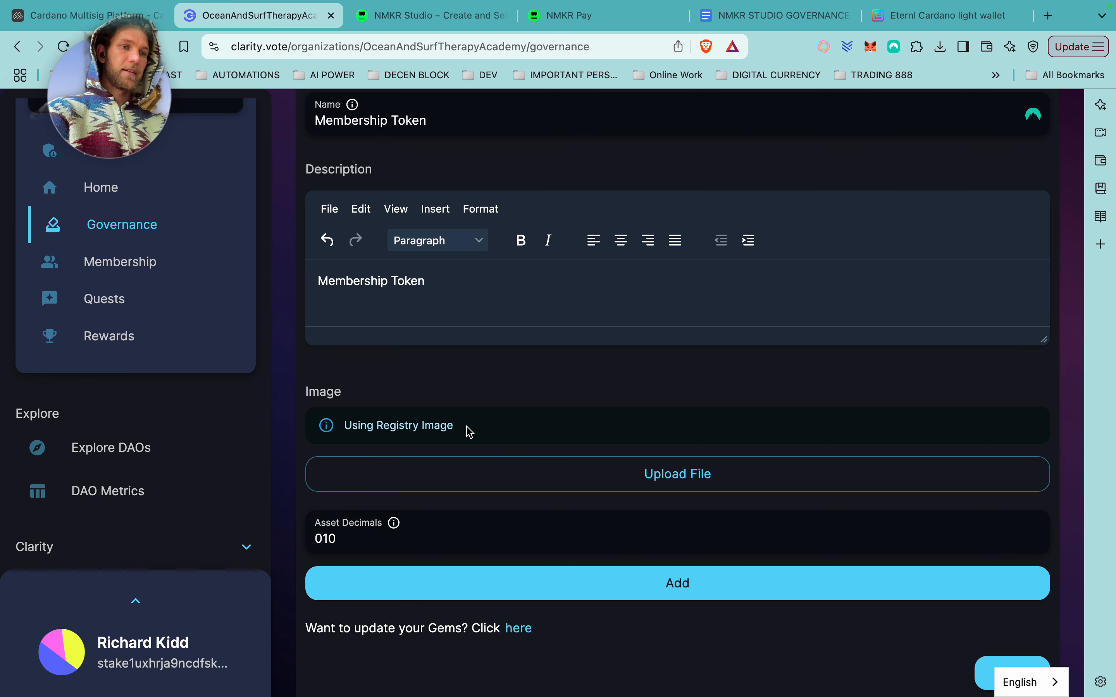
left_click(613, 470)
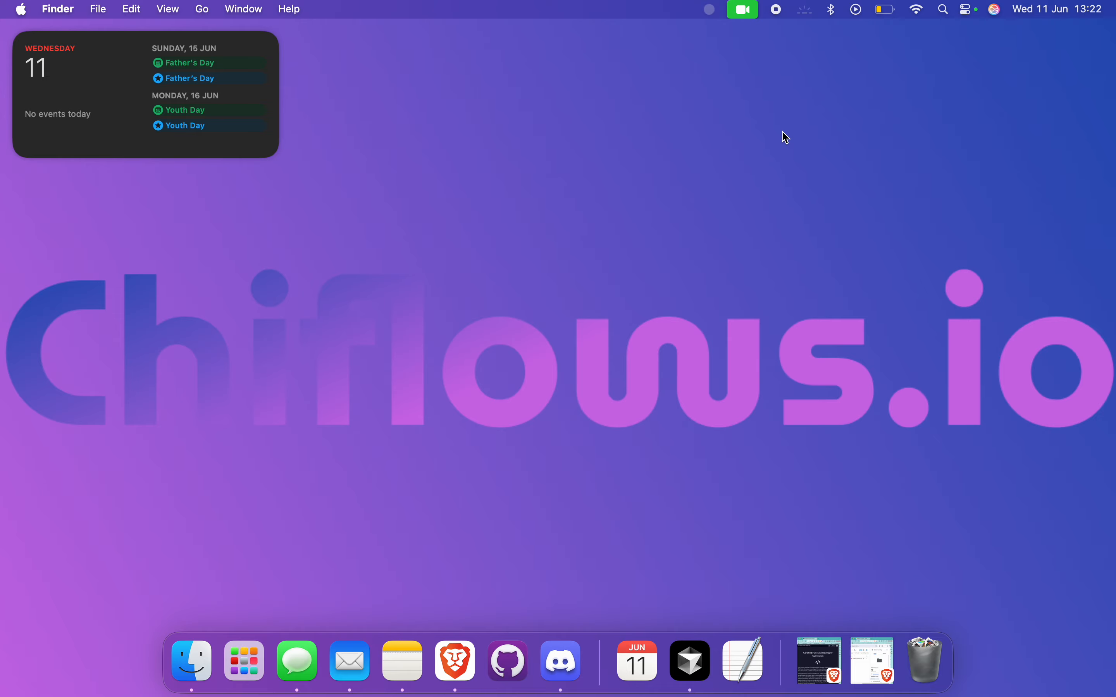
Share the entire screen live in the Discord voice call.
key("ctrl+Right")
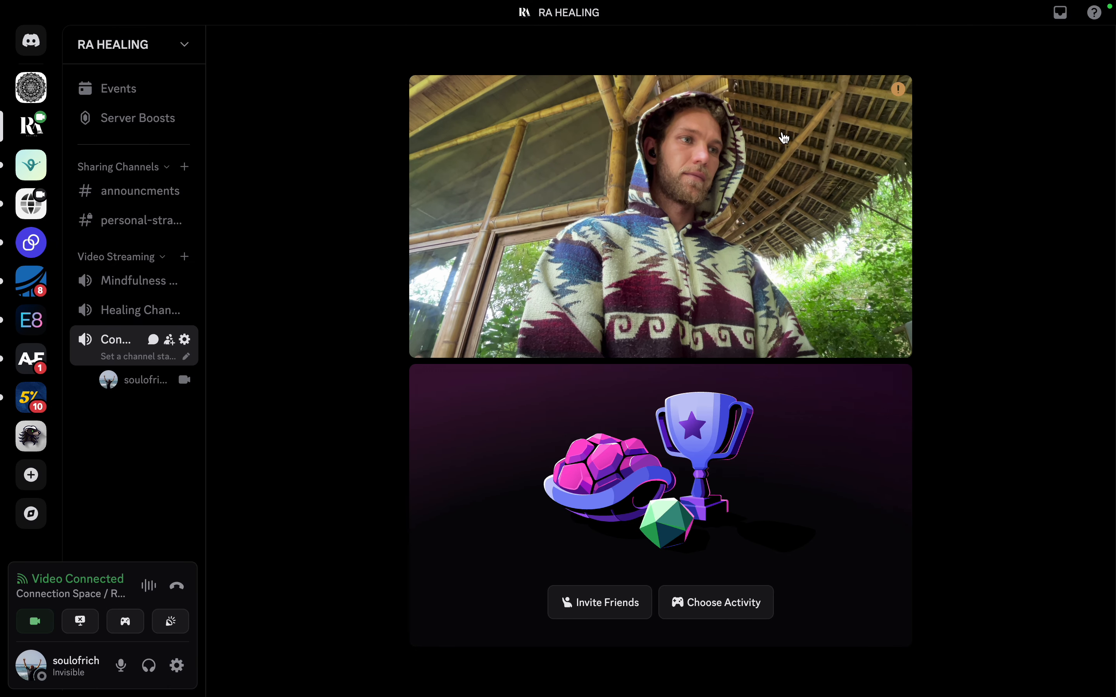
left_click(636, 671)
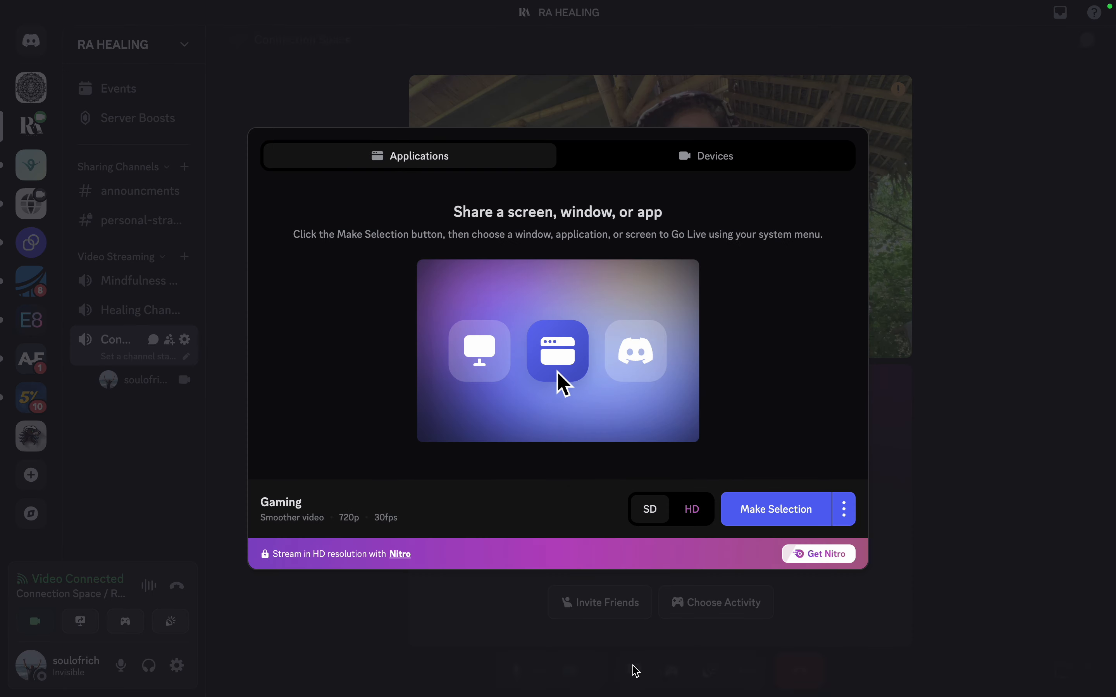
left_click(779, 511)
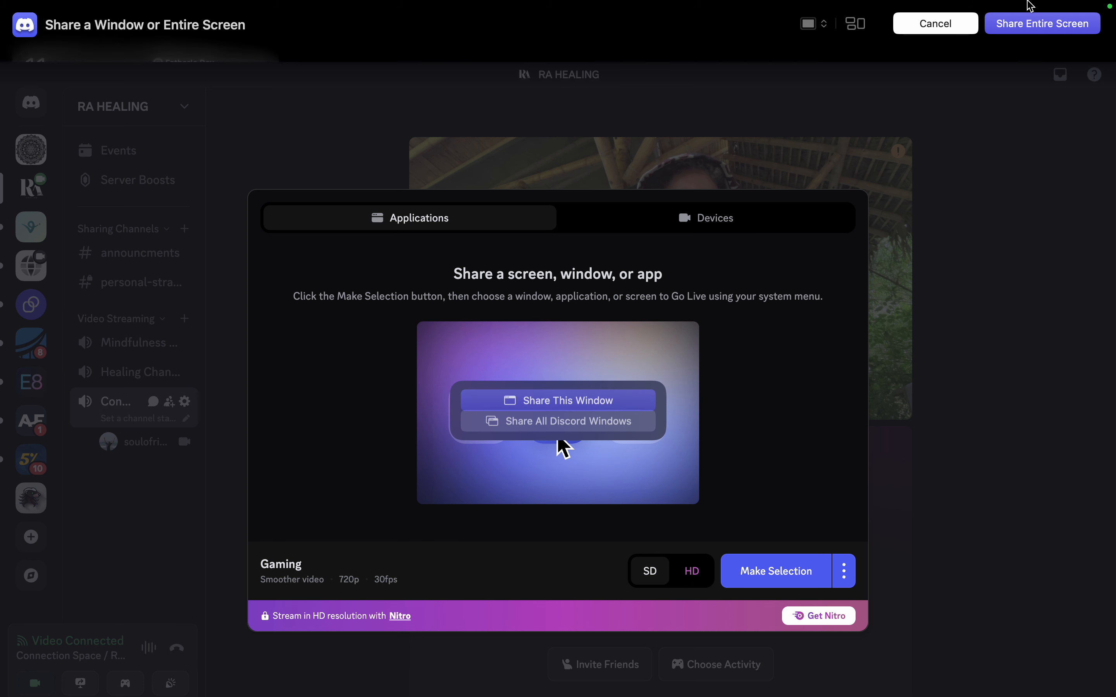
left_click(1041, 24)
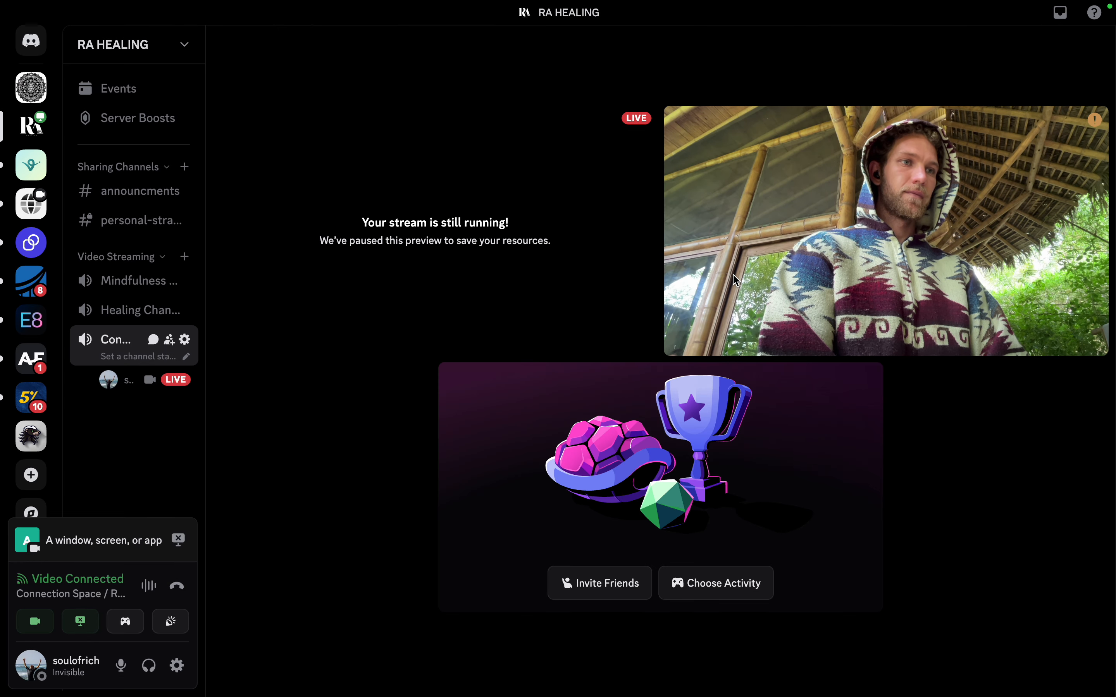
key("ctrl+Left")
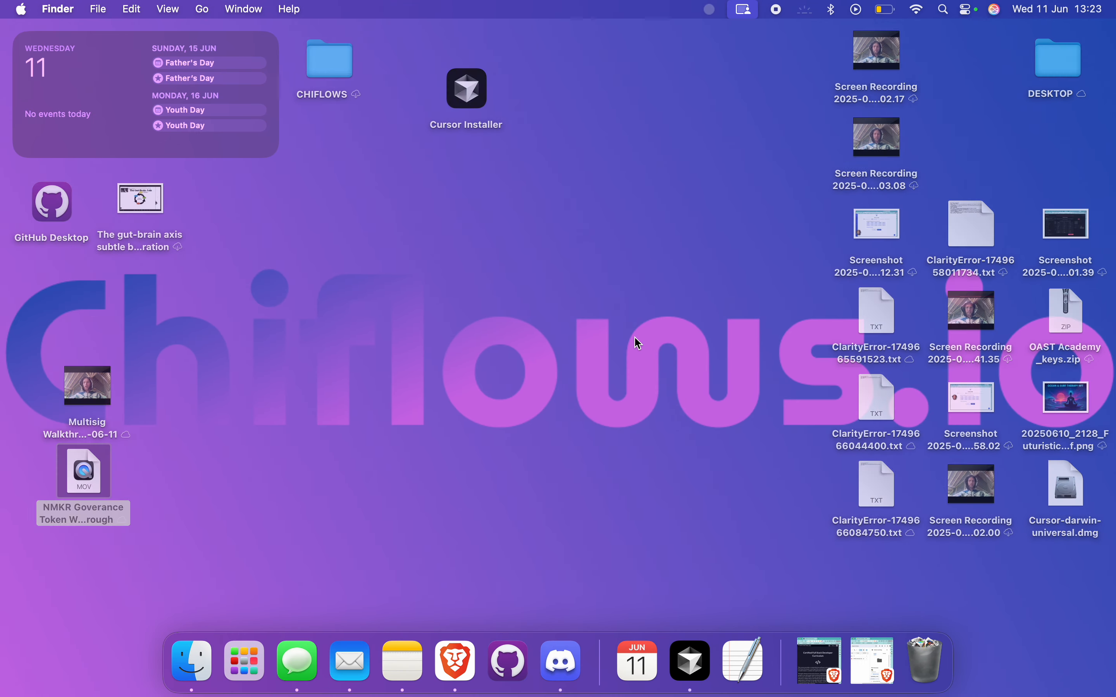
Go back to the Clarity governance token form in Brave, now showing Group 12.png.
key("ctrl+Left")
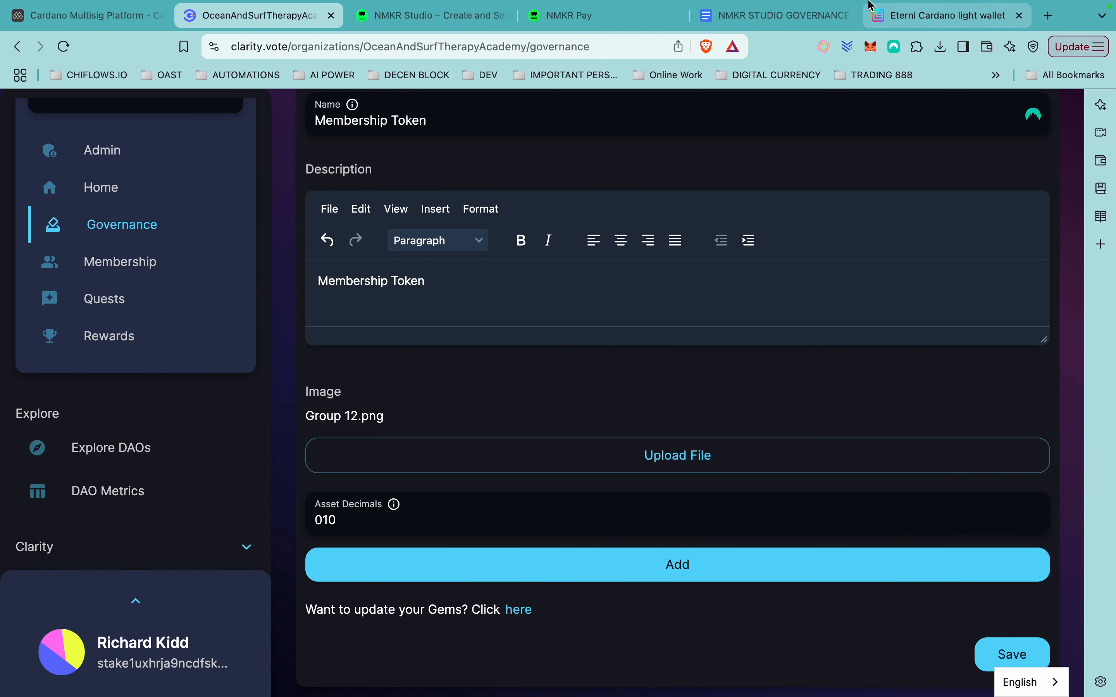
mouse_move(873, 17)
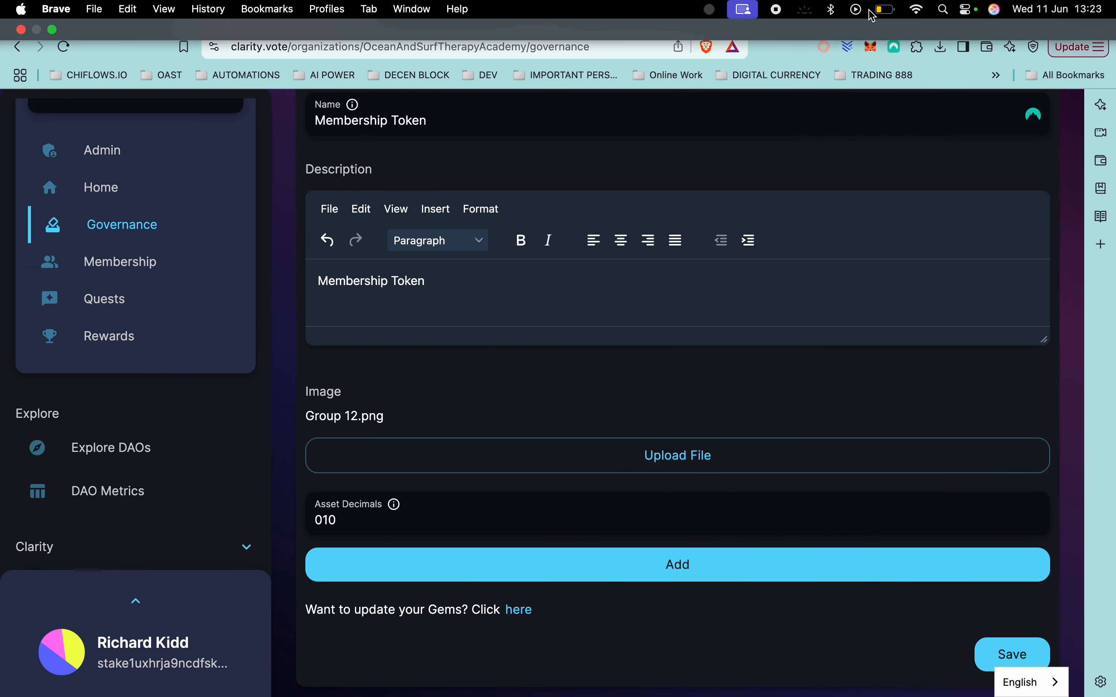
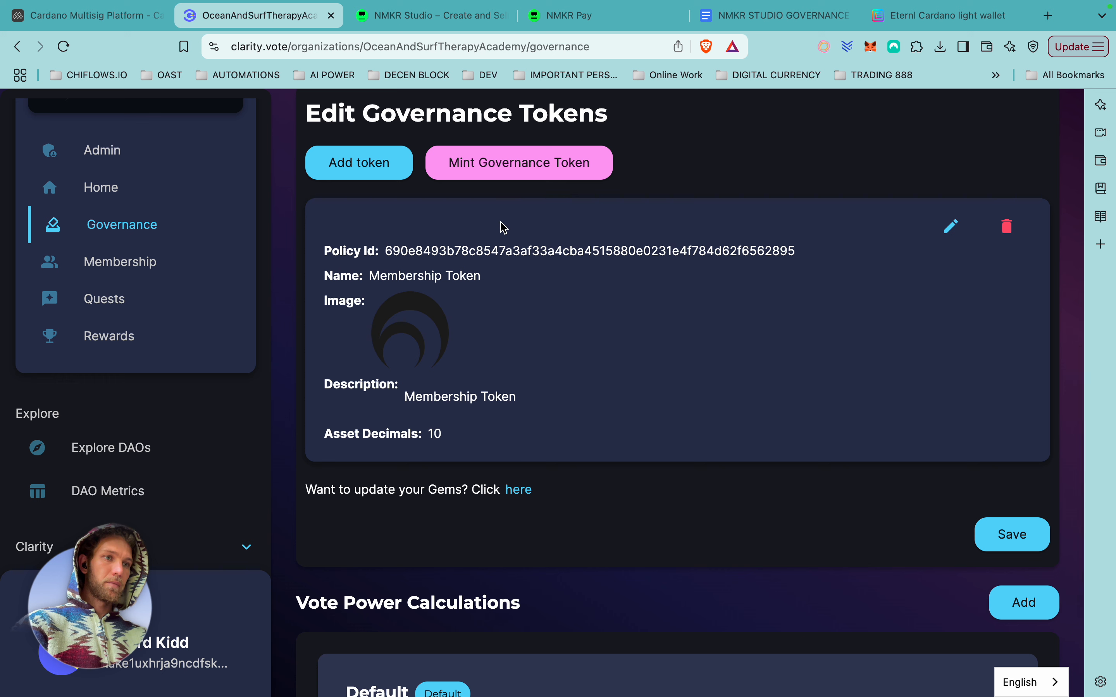
Save the governance token settings with the Membership Token at 10 asset decimals.
scroll(435, 415, "down", 1)
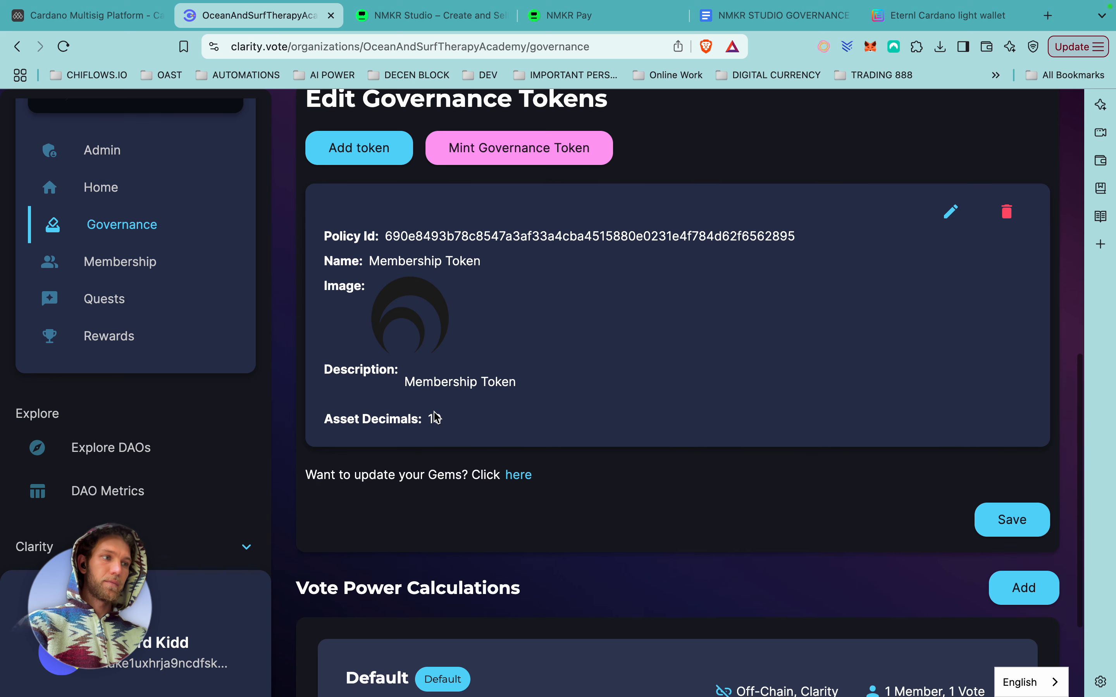
scroll(436, 416, "down", 3)
left_click(1024, 372)
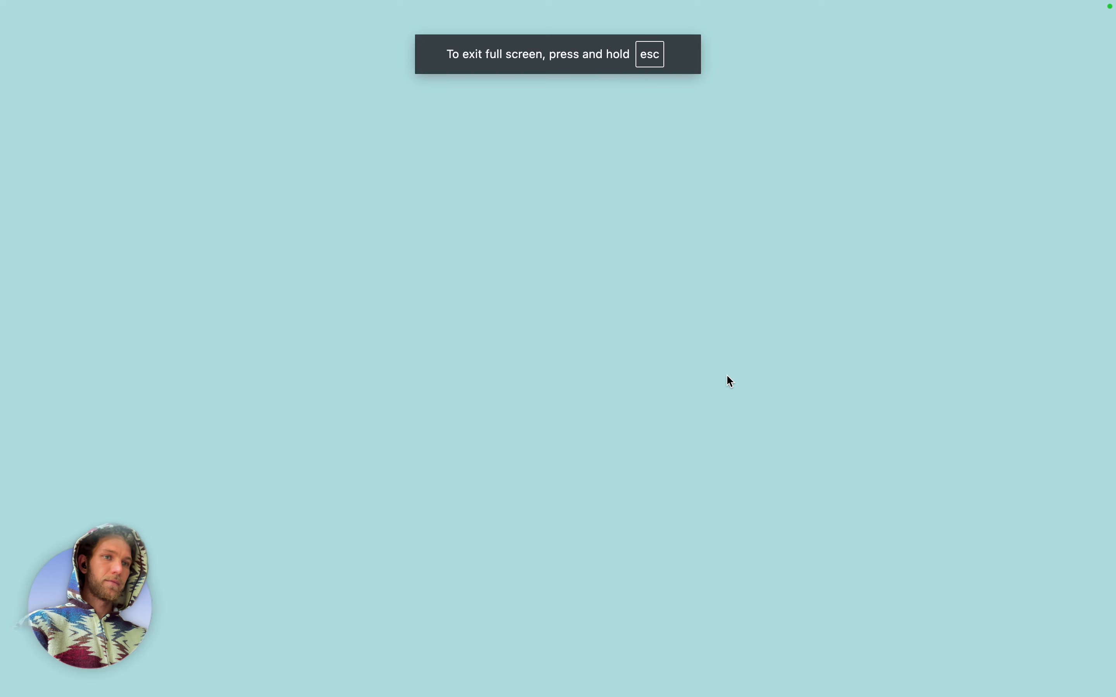
Sign the governance update in Eternl with the wallet password and close the success screen.
type("••••••••••••")
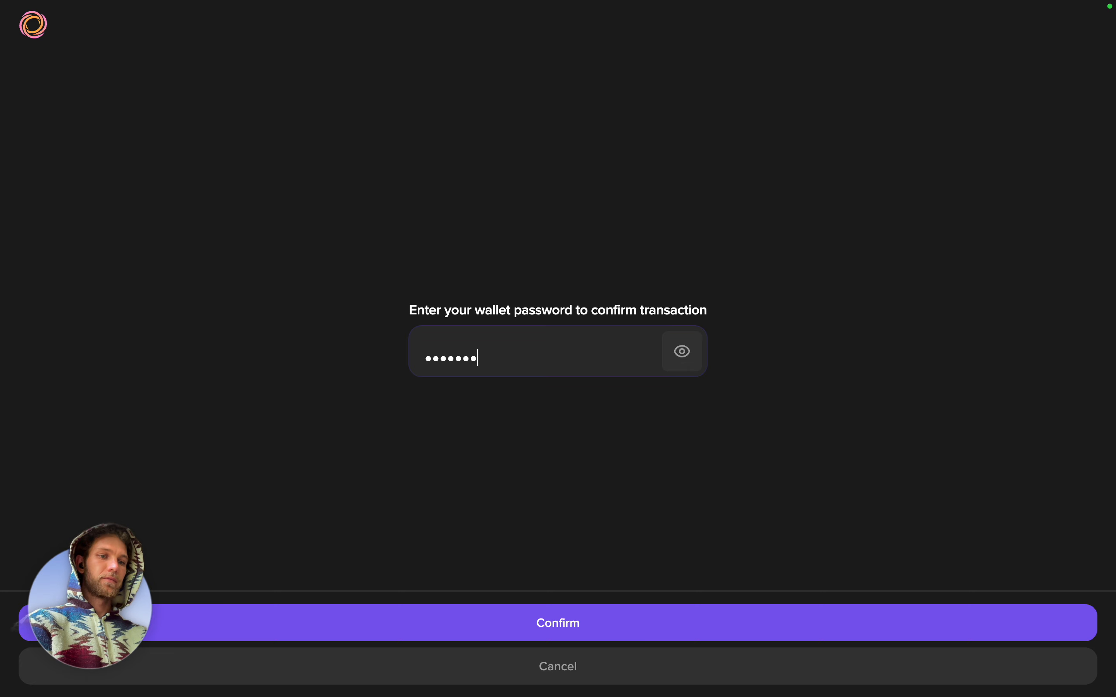
type("•••••")
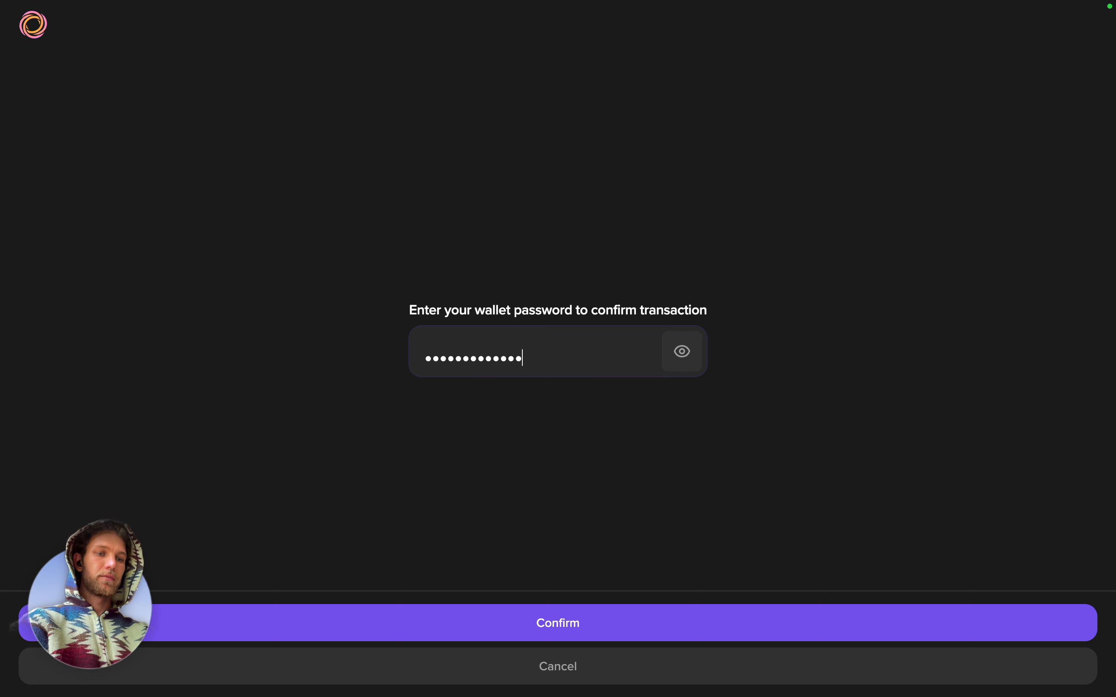
left_click(443, 633)
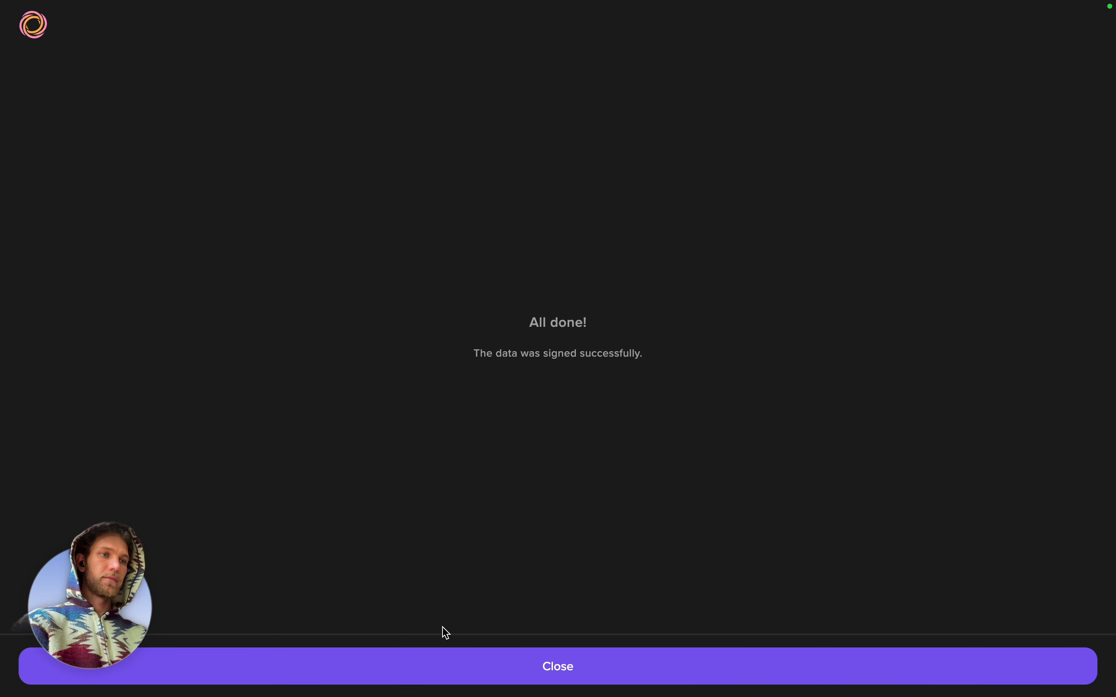
left_click(580, 675)
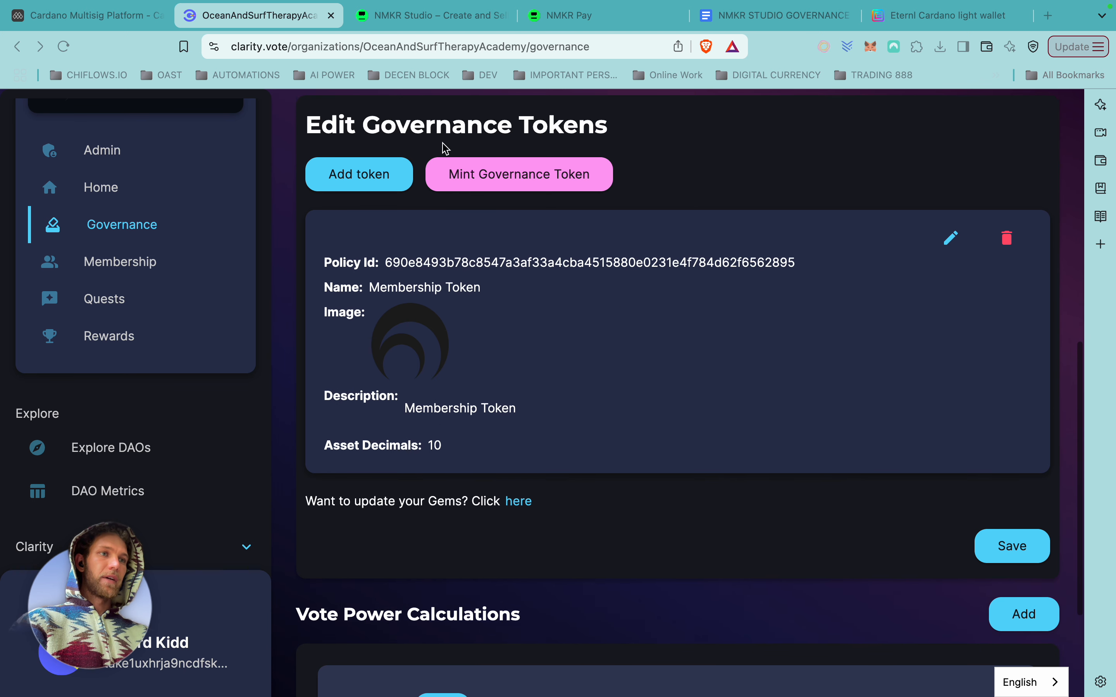
Check that the Governance Tokens list shows the Membership Token, then go to the Membership page.
left_click(372, 177)
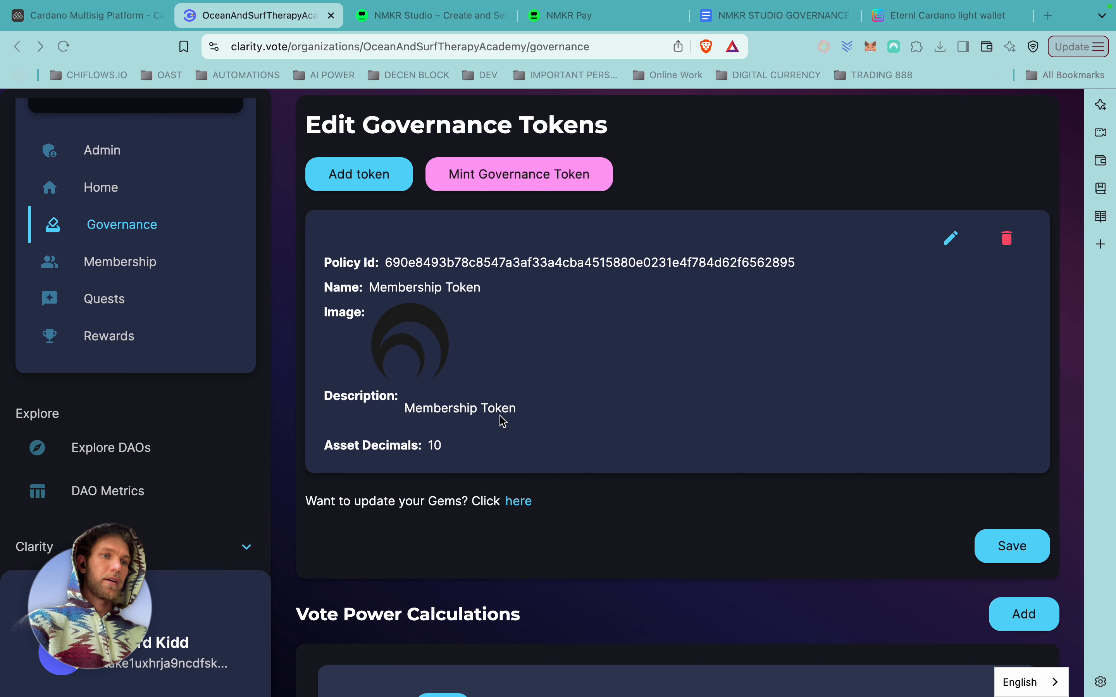
scroll(578, 546, "down", 4)
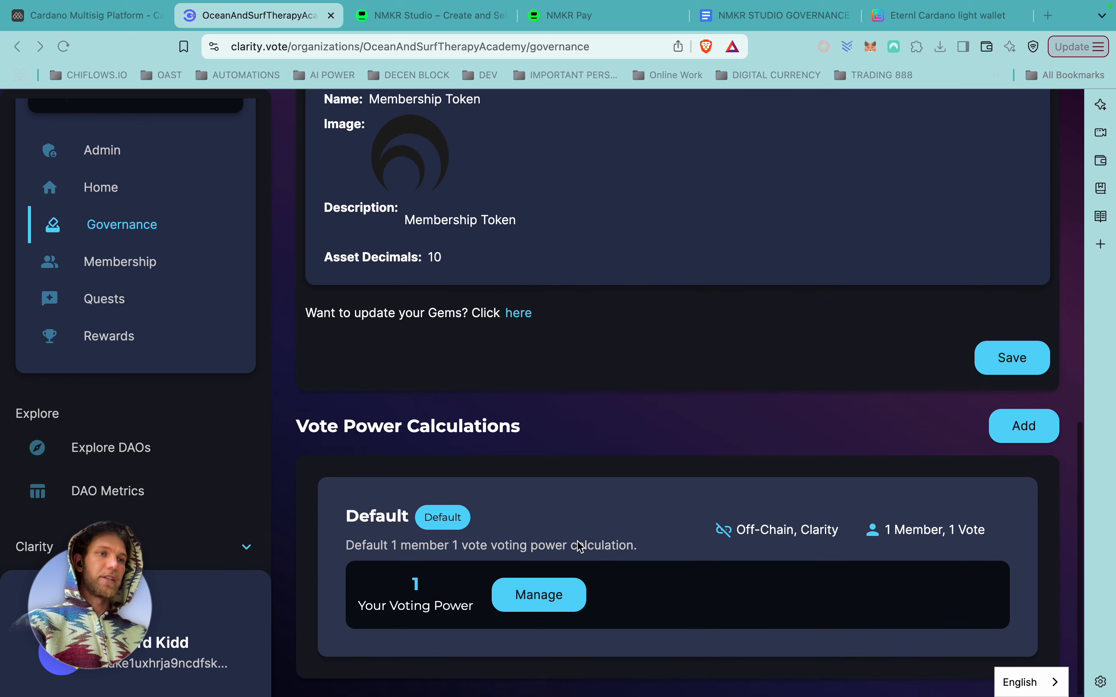
scroll(577, 546, "up", 1)
scroll(577, 546, "up", 1)
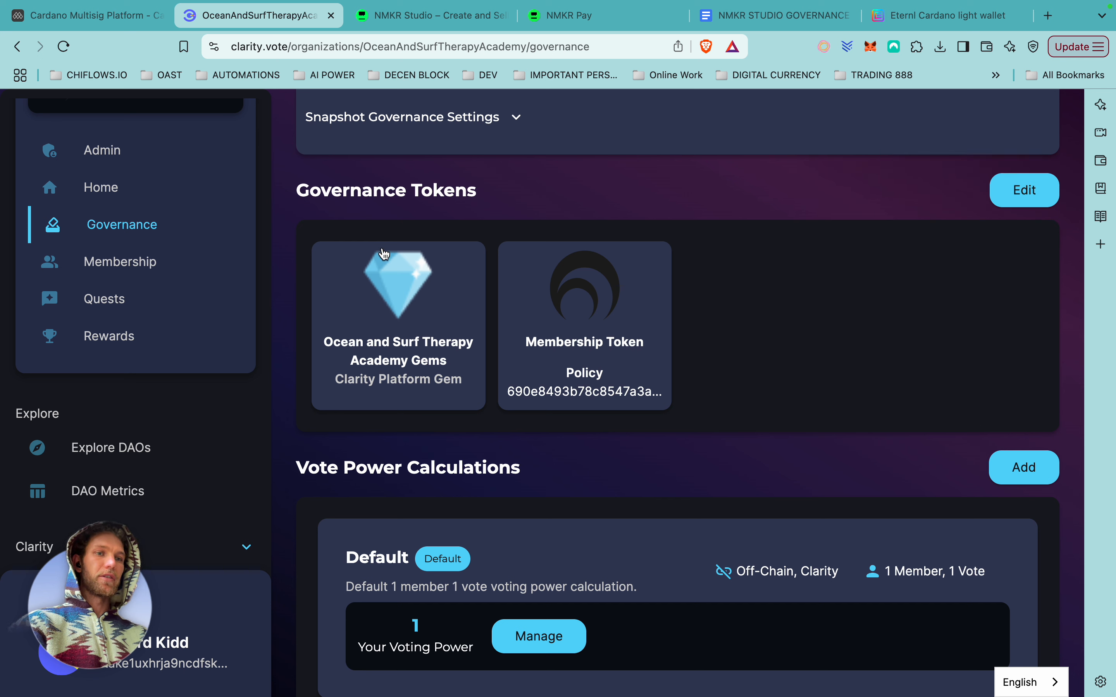
scroll(628, 448, "up", 4)
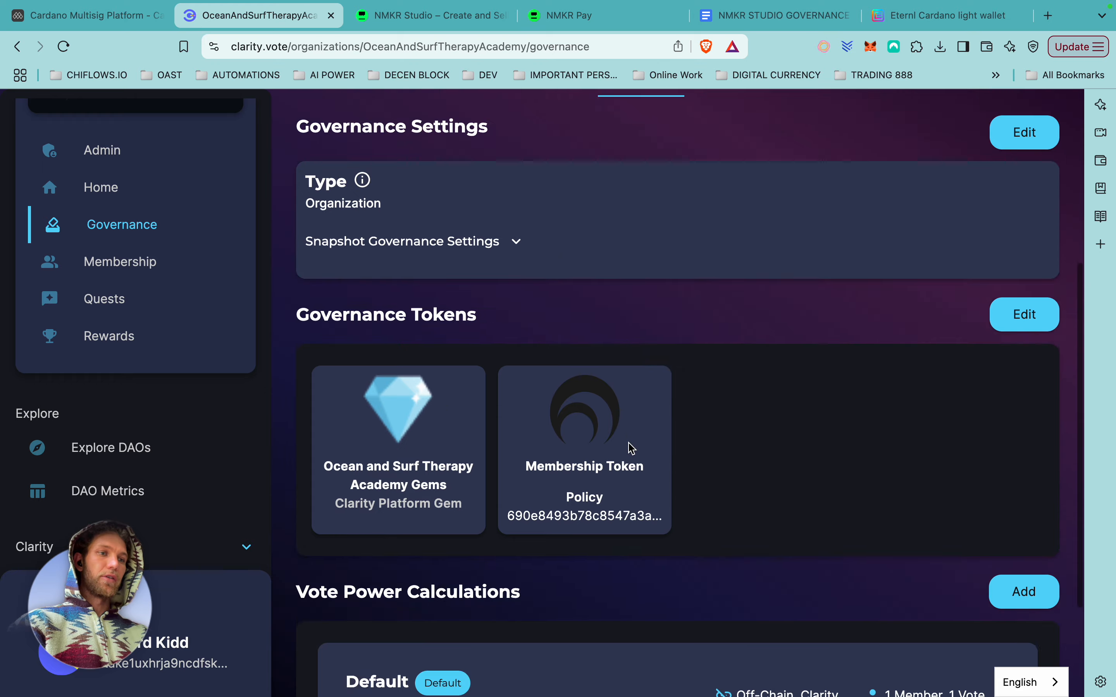
scroll(628, 449, "down", 5)
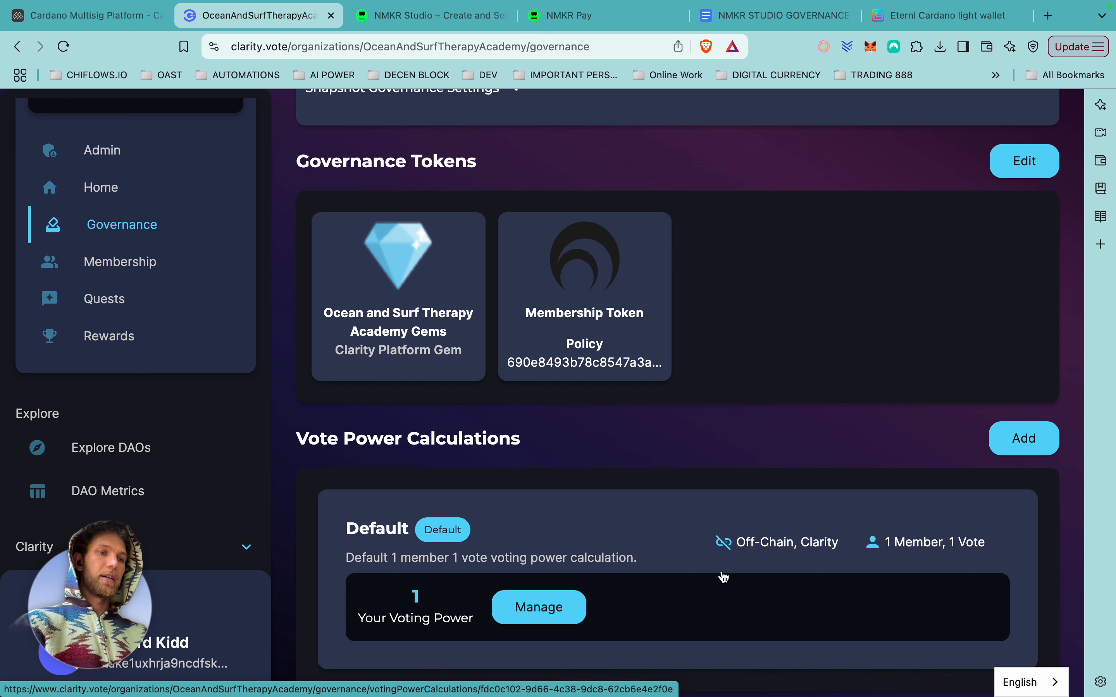
left_click(155, 270)
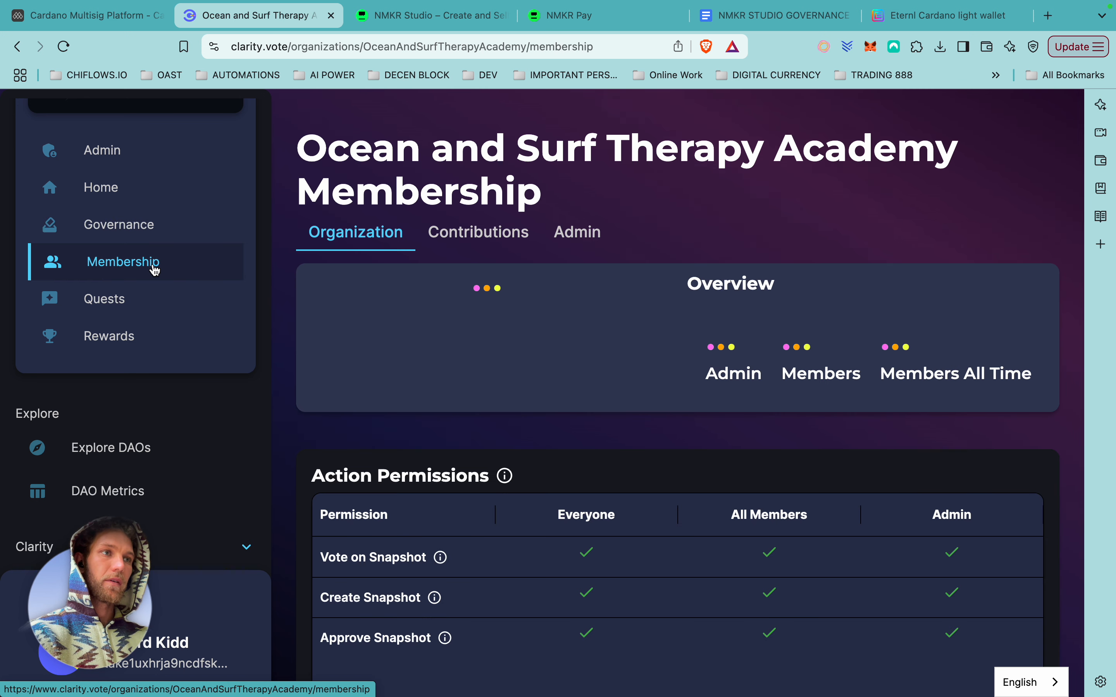
On the Membership Admin tab, set Email Verification to Verify Email and save the application workflow.
left_click(577, 234)
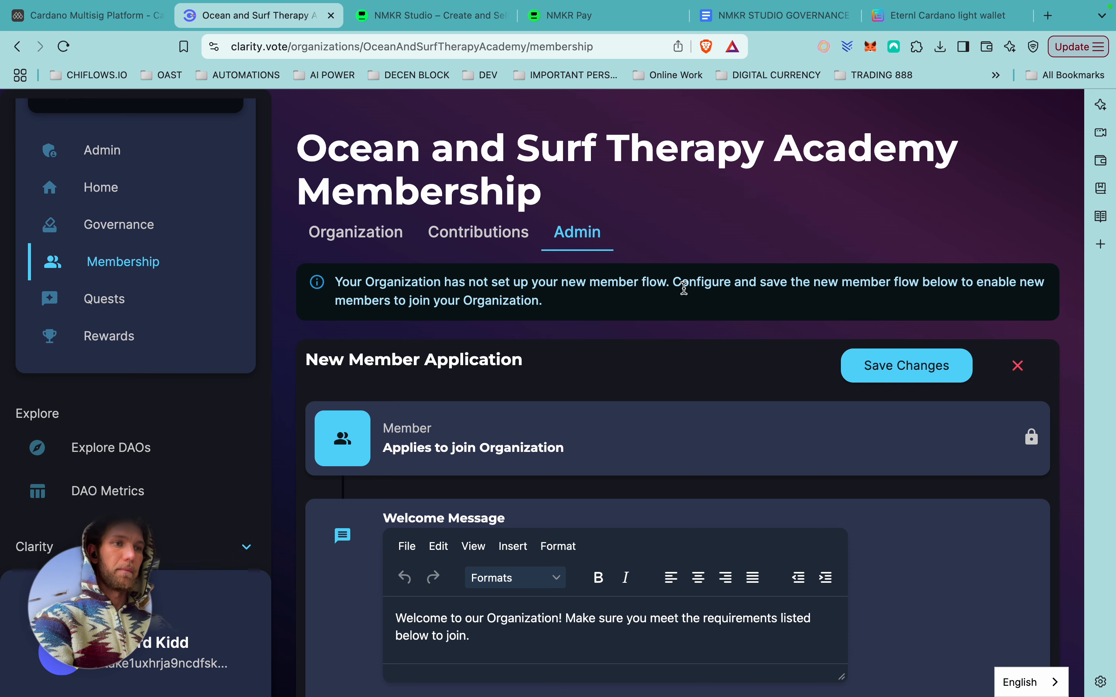
scroll(687, 324, "down", 3)
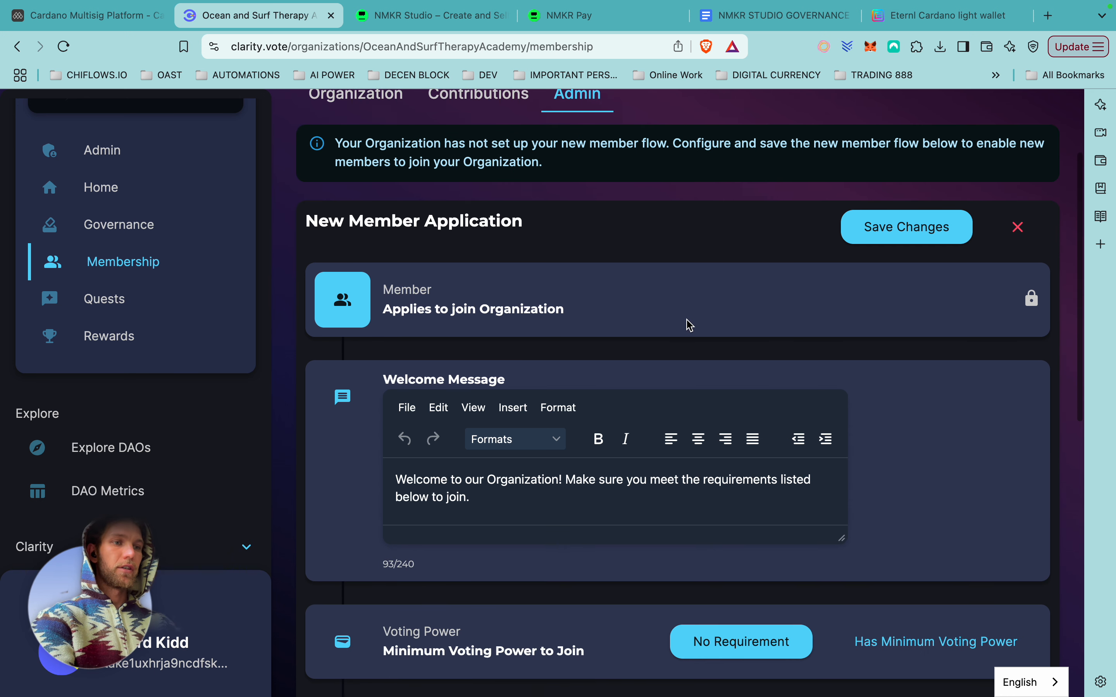
scroll(581, 485, "down", 1)
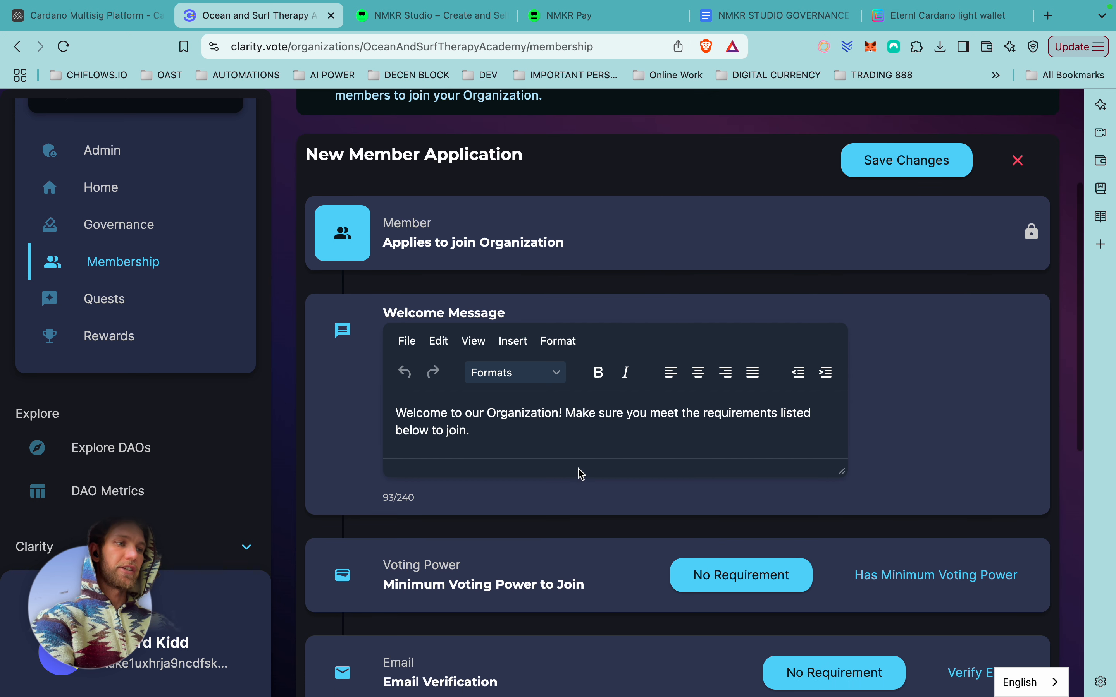
scroll(563, 425, "down", 1)
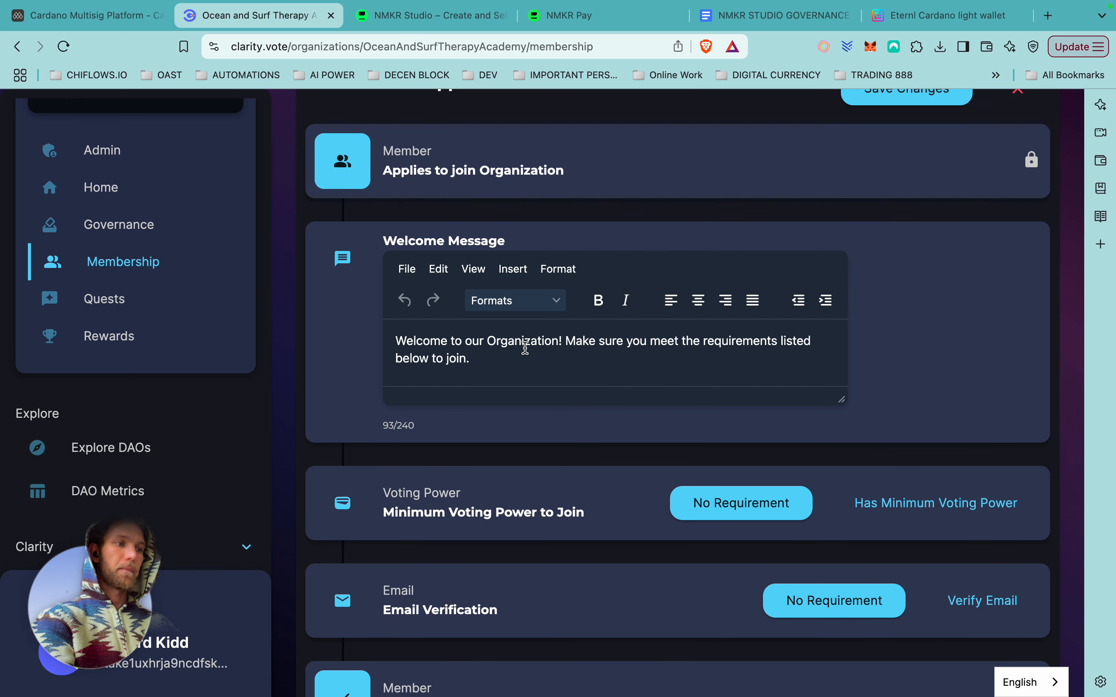
scroll(525, 351, "down", 1)
left_click(970, 530)
scroll(897, 323, "up", 3)
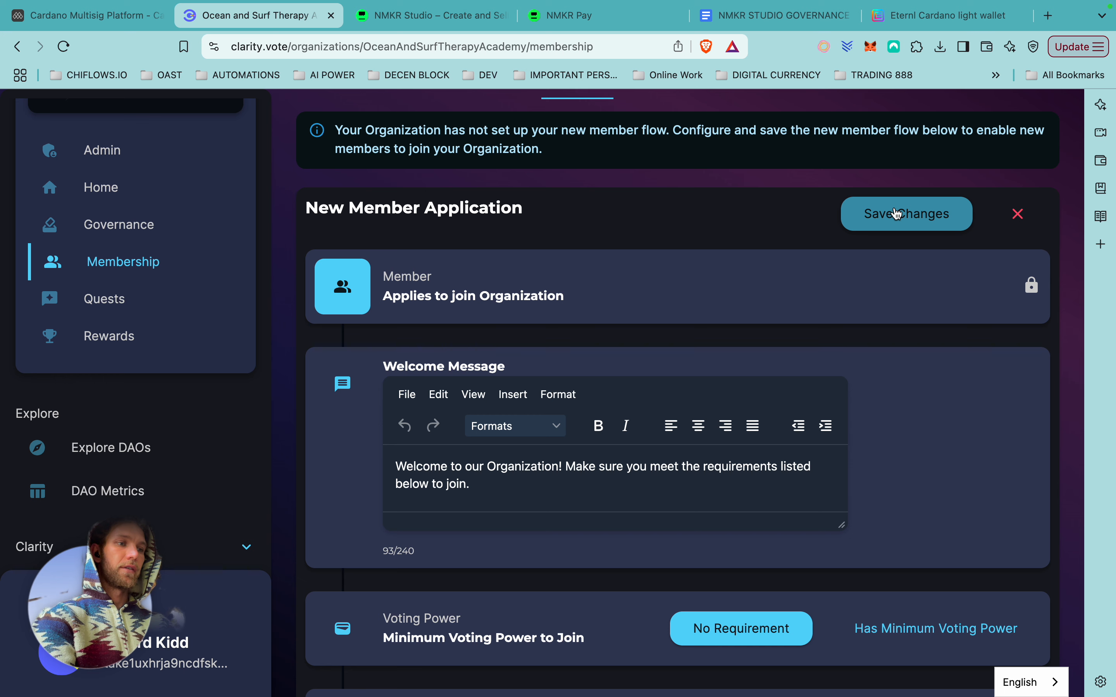
left_click(897, 214)
scroll(842, 413, "up", 3)
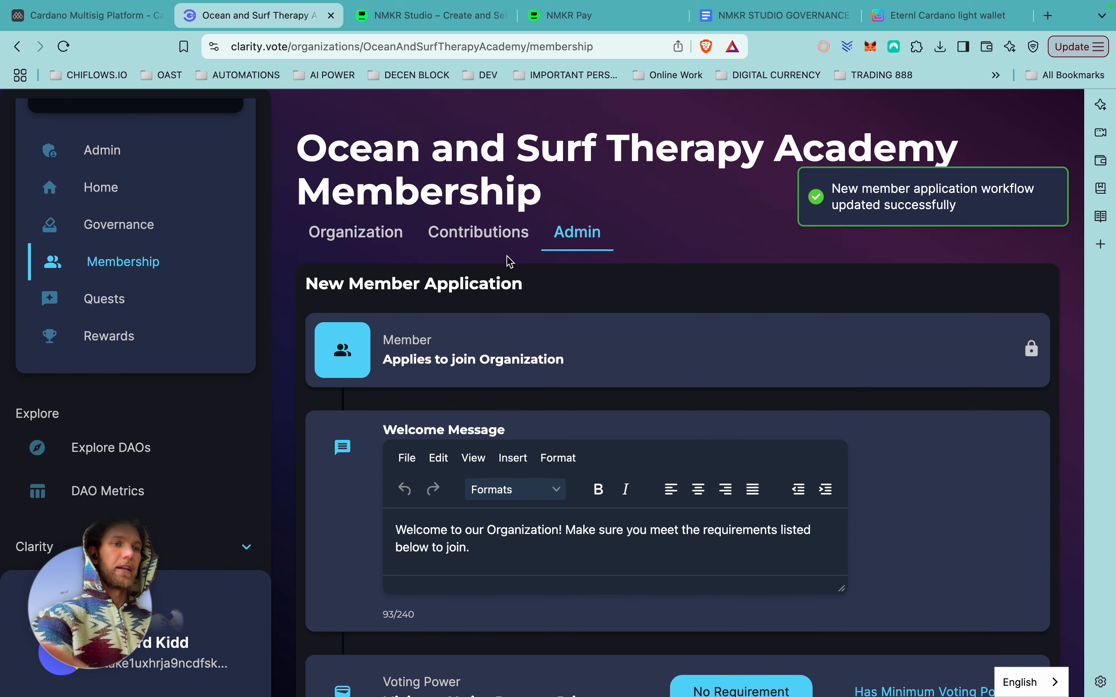
scroll(507, 259, "down", 5)
scroll(508, 259, "down", 3)
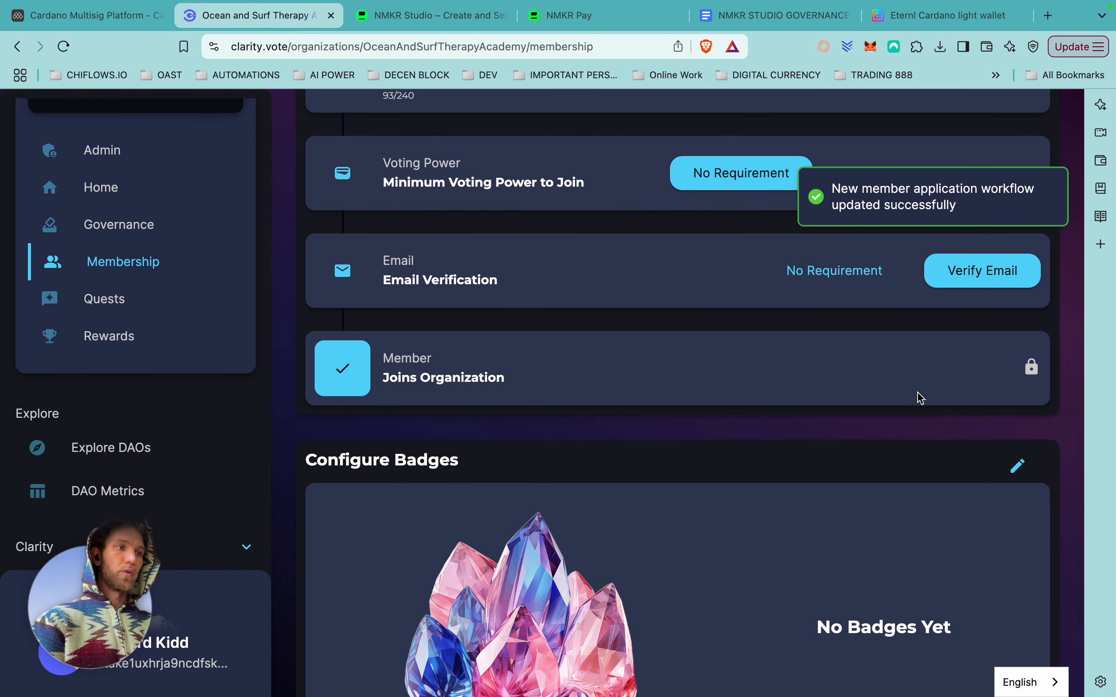
scroll(510, 374, "down", 3)
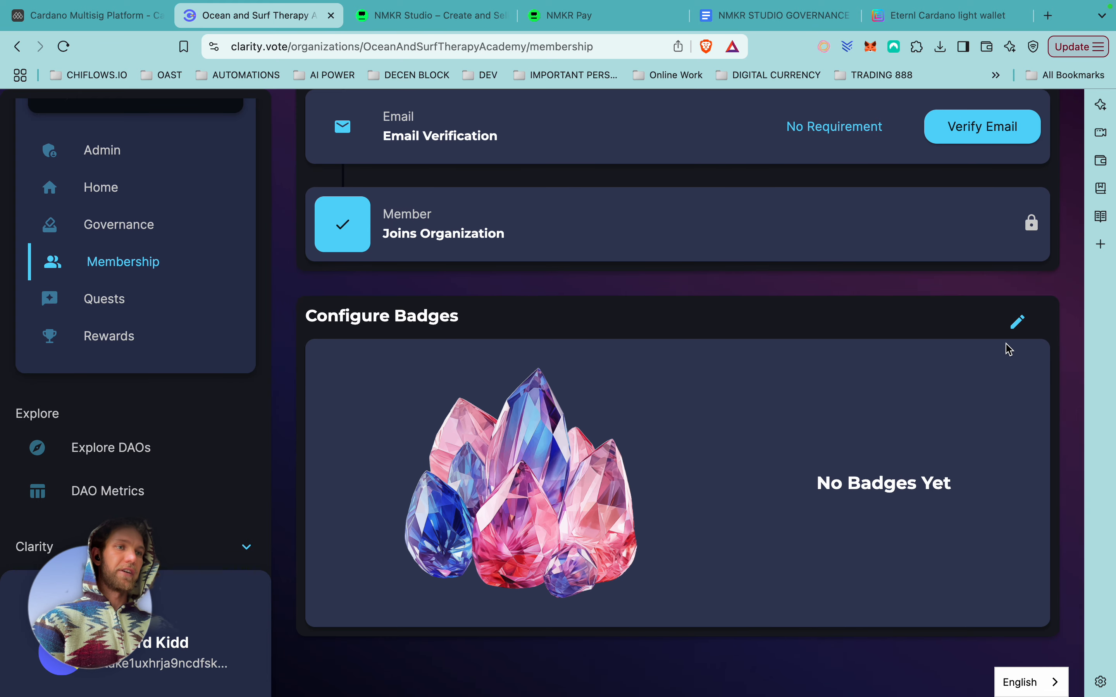
Add a new organization badge named 'Founders'.
left_click(1017, 322)
left_click(369, 610)
scroll(646, 461, "down", 2)
type("Core")
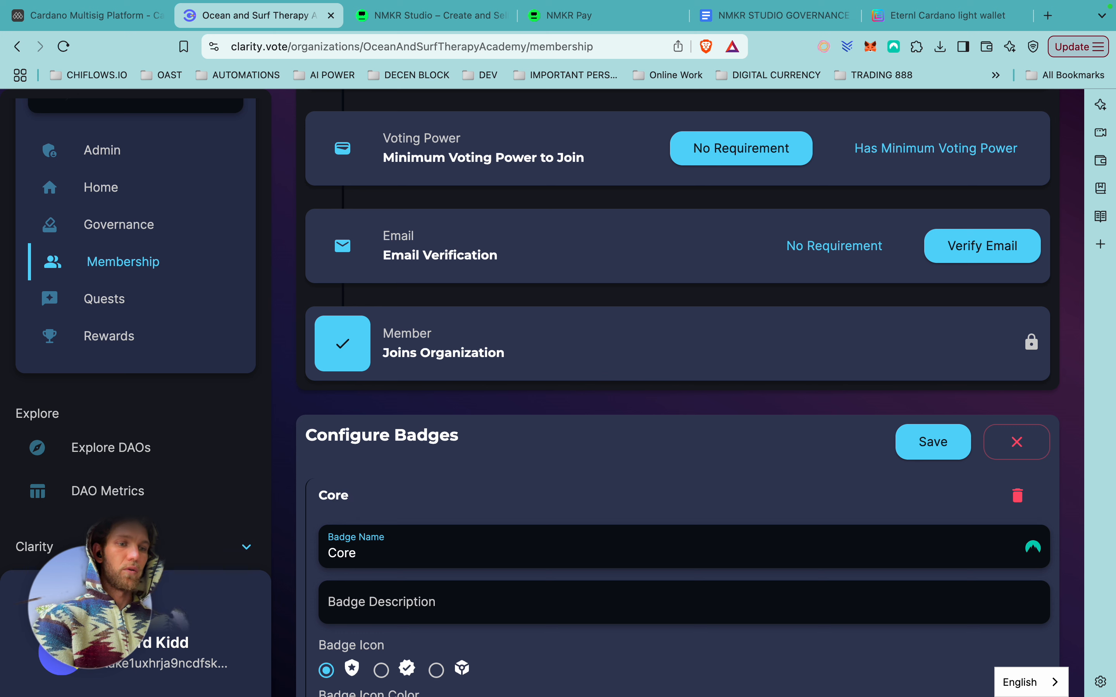
type(" Community")
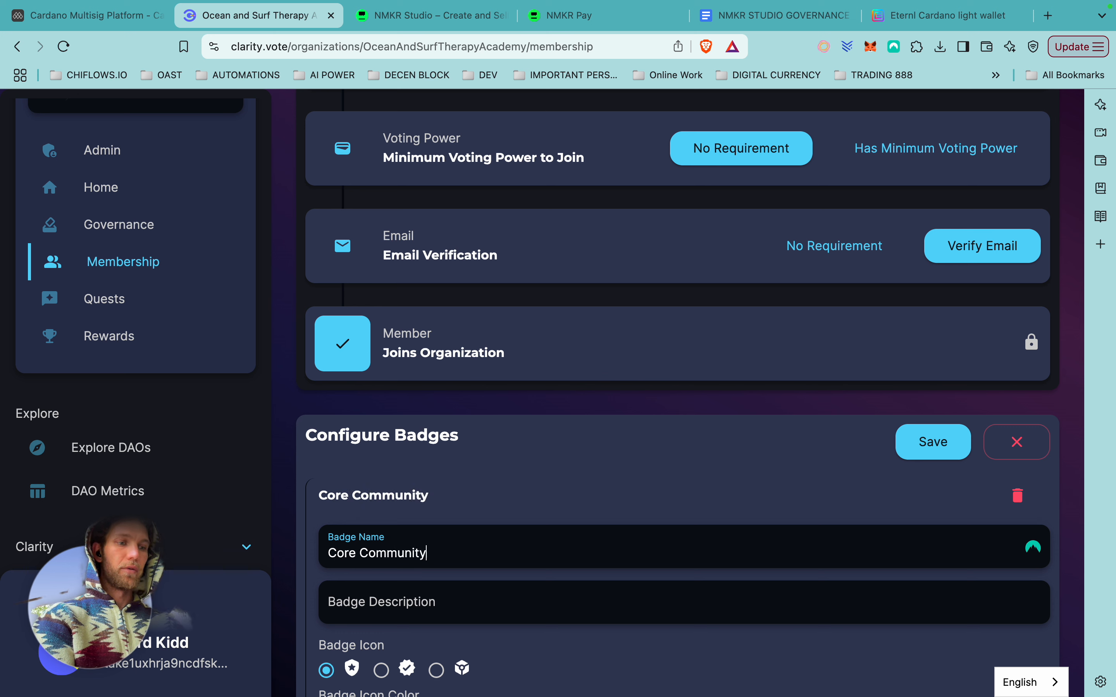
left_click(396, 597)
triple_click(368, 552)
type("Founders")
Give the Founders badge the description 'Founders Club' and an orange icon.
left_click(377, 601)
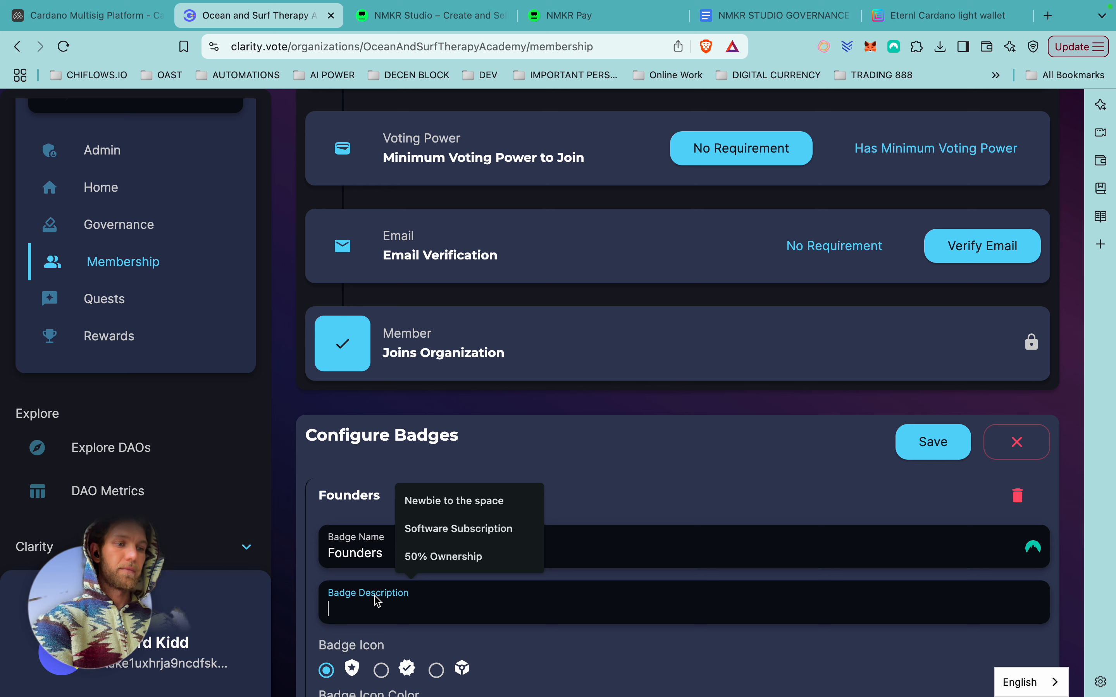
type("founders Club")
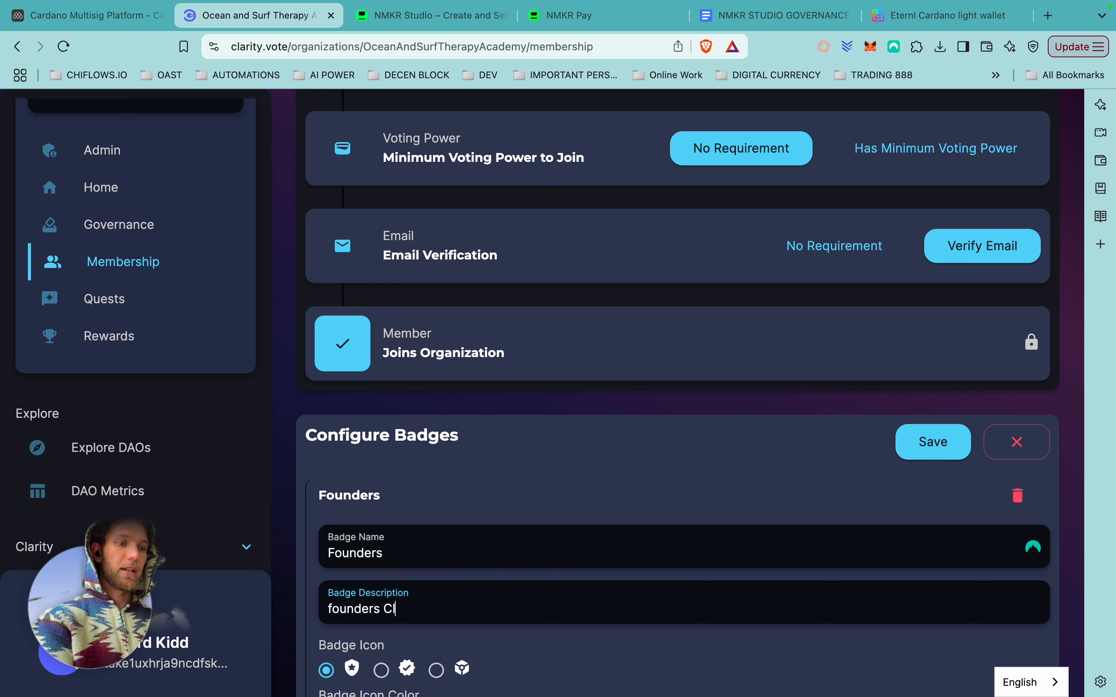
left_click(335, 608)
key("BackSpace")
type("F")
scroll(474, 618, "down", 3)
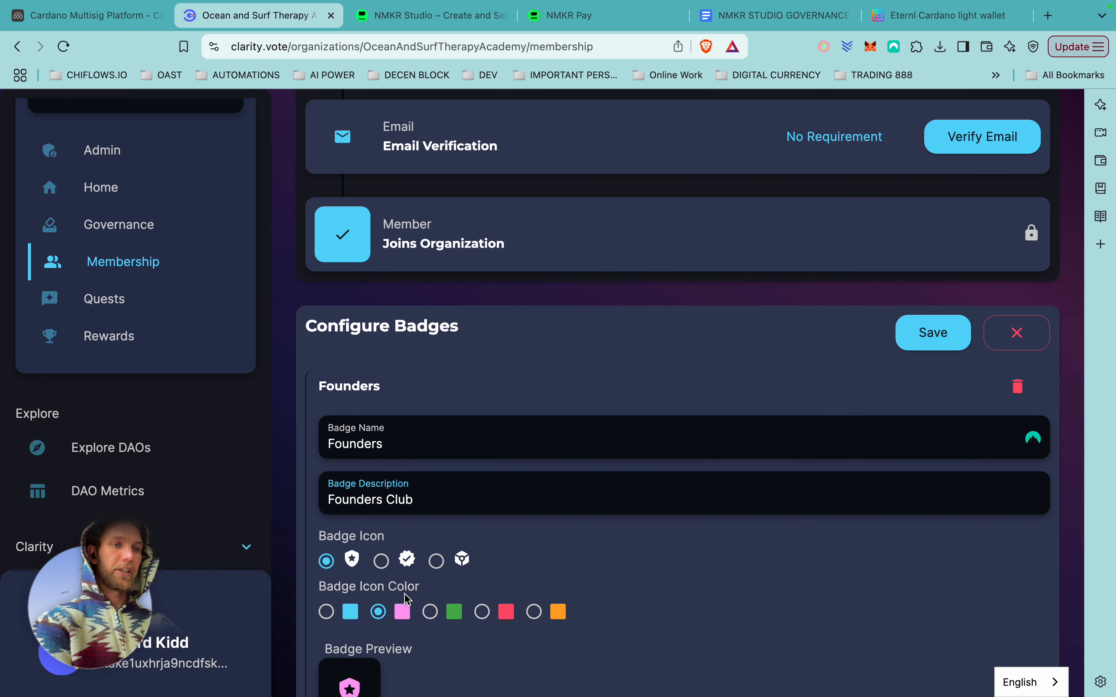
left_click(534, 612)
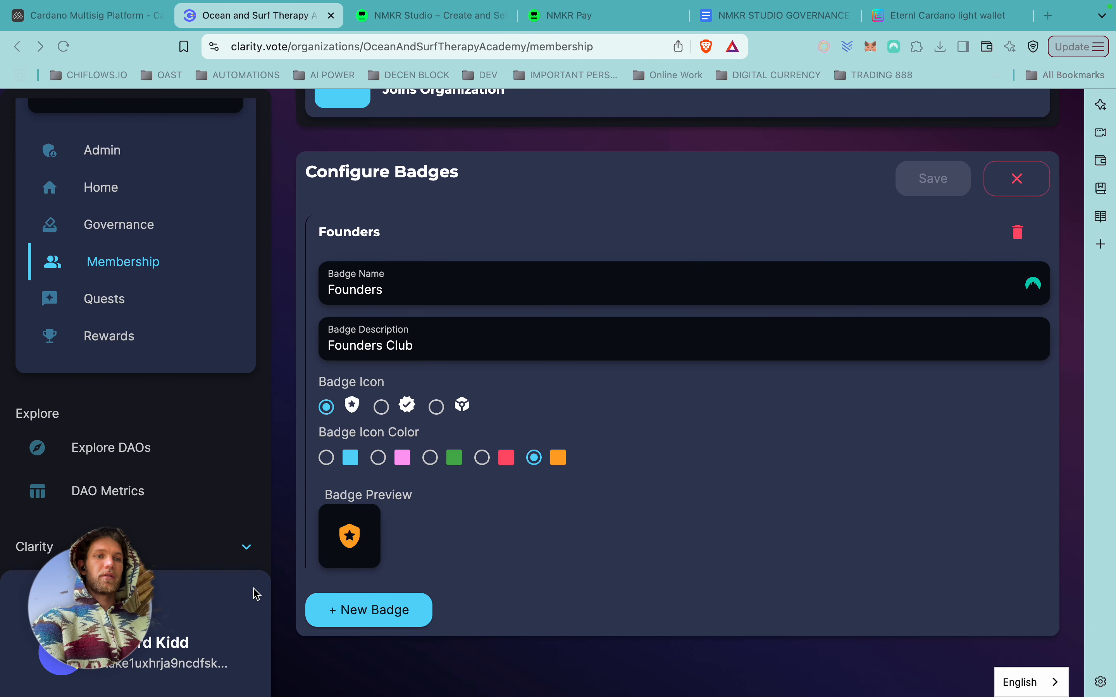
Scroll back through the membership settings and return to the organization overview.
scroll(610, 393, "up", 6)
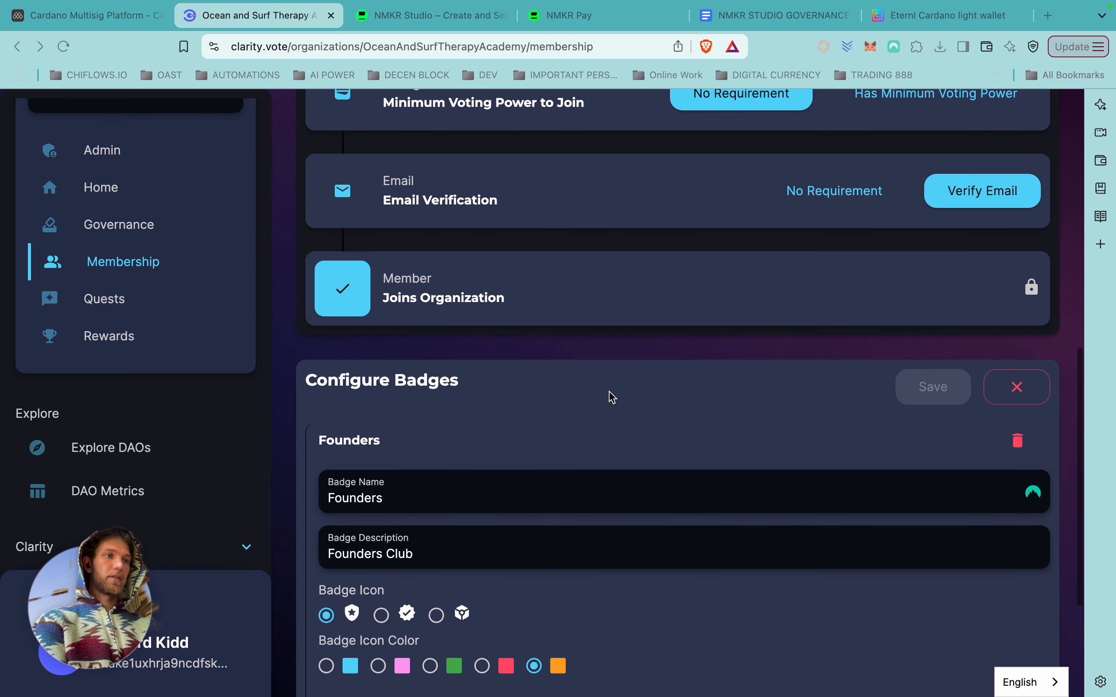
scroll(611, 396, "up", 1)
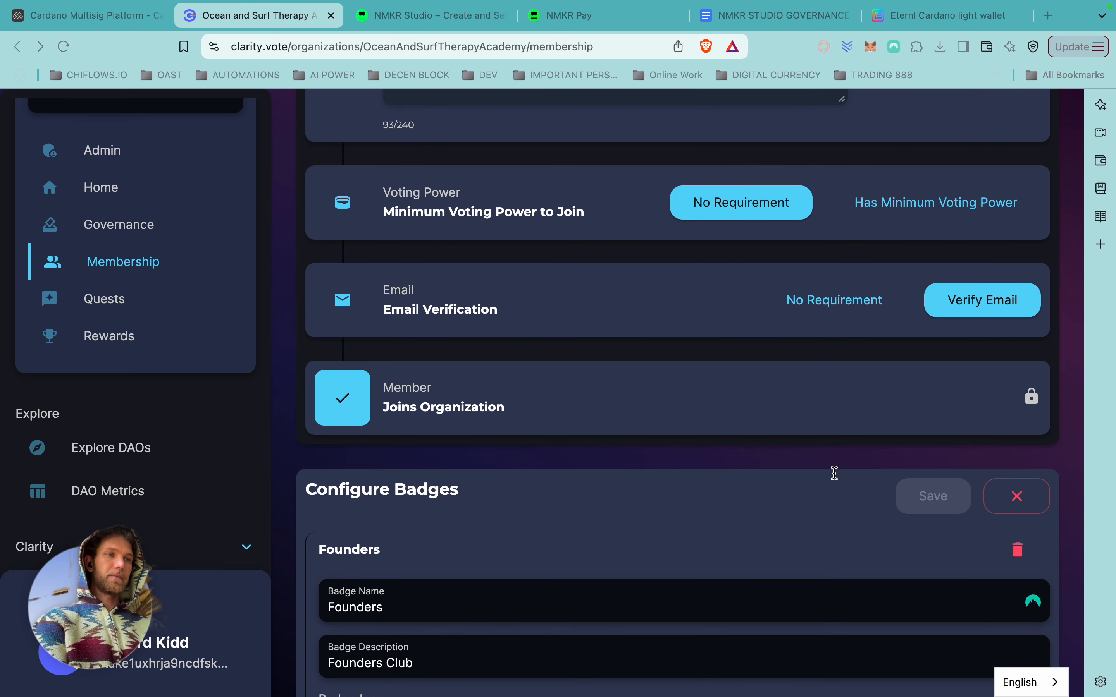
scroll(544, 409, "up", 10)
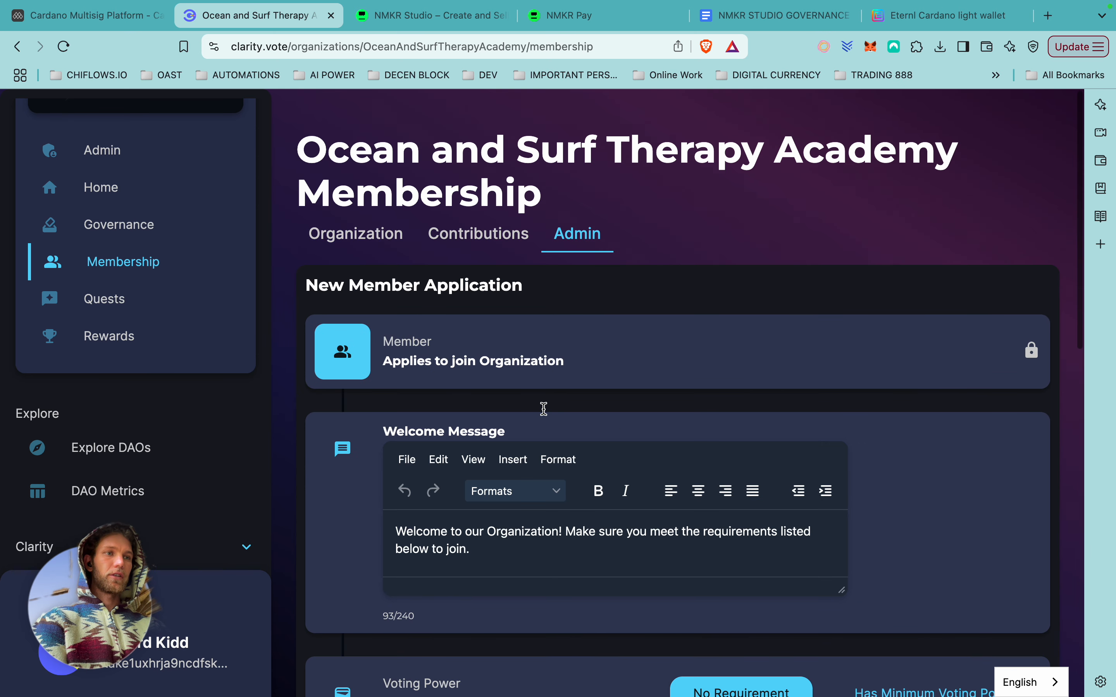
scroll(544, 409, "down", 17)
scroll(544, 409, "up", 3)
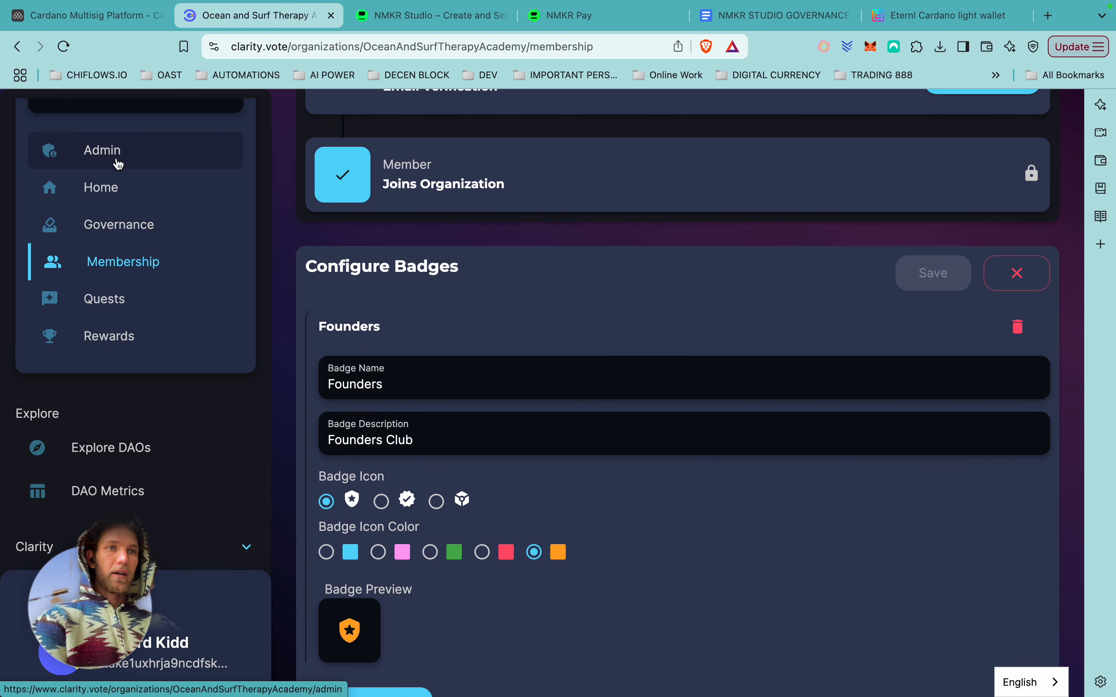
left_click(114, 188)
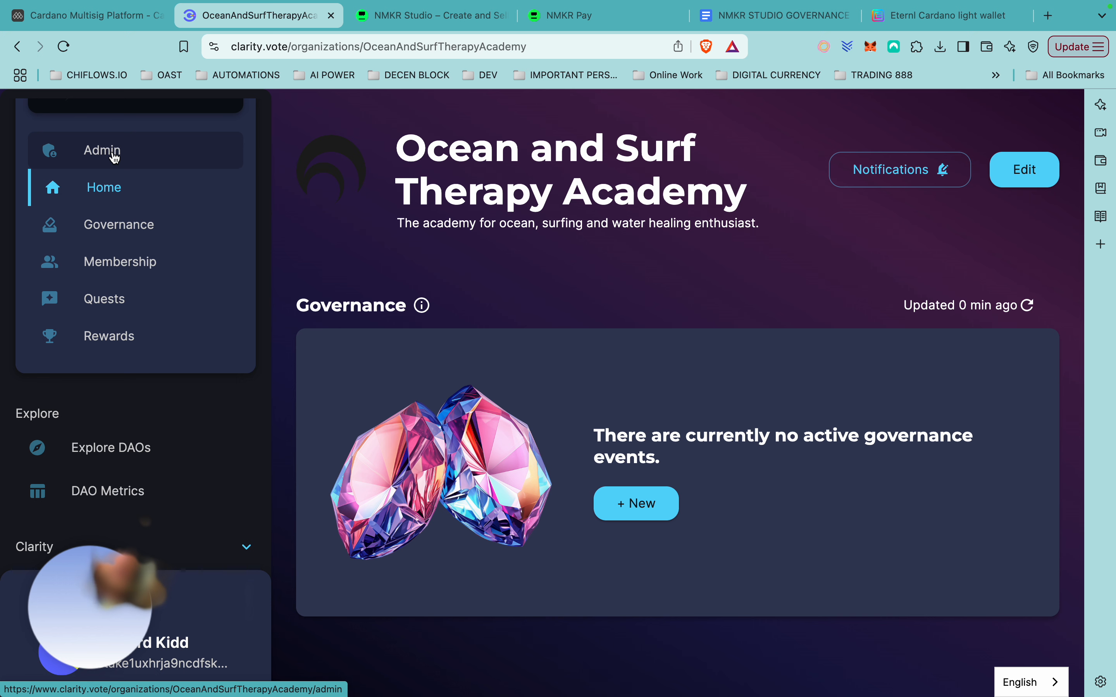
Go from Admin to the Governance Settings tab and scroll to Vote Power Calculations.
left_click(114, 157)
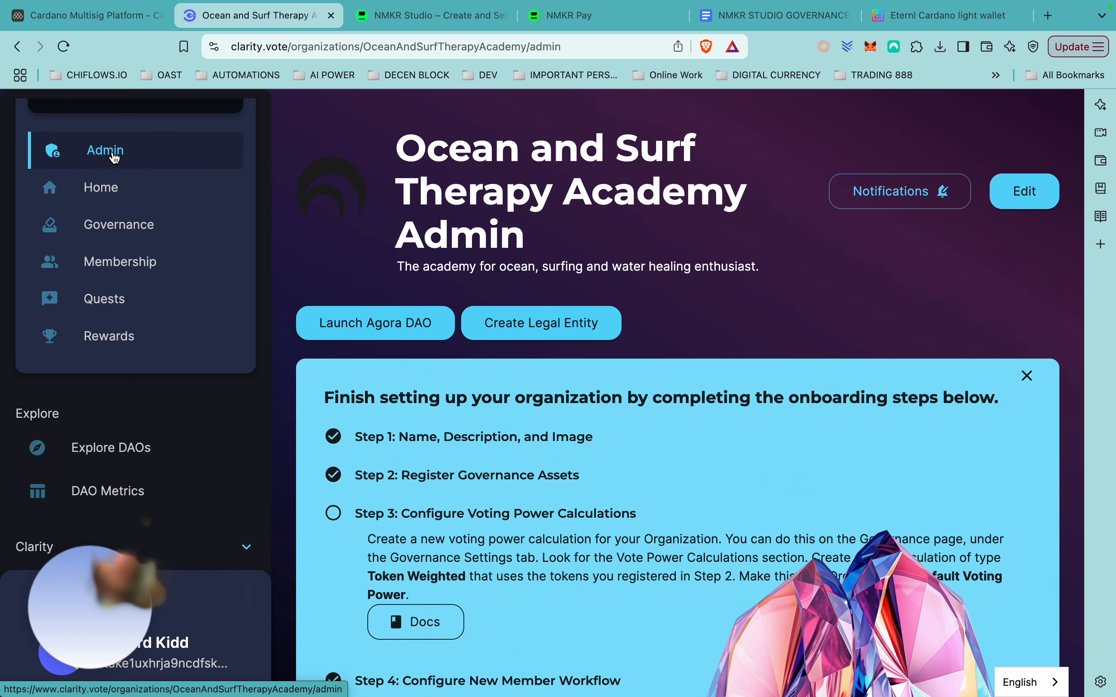
scroll(495, 482, "down", 2)
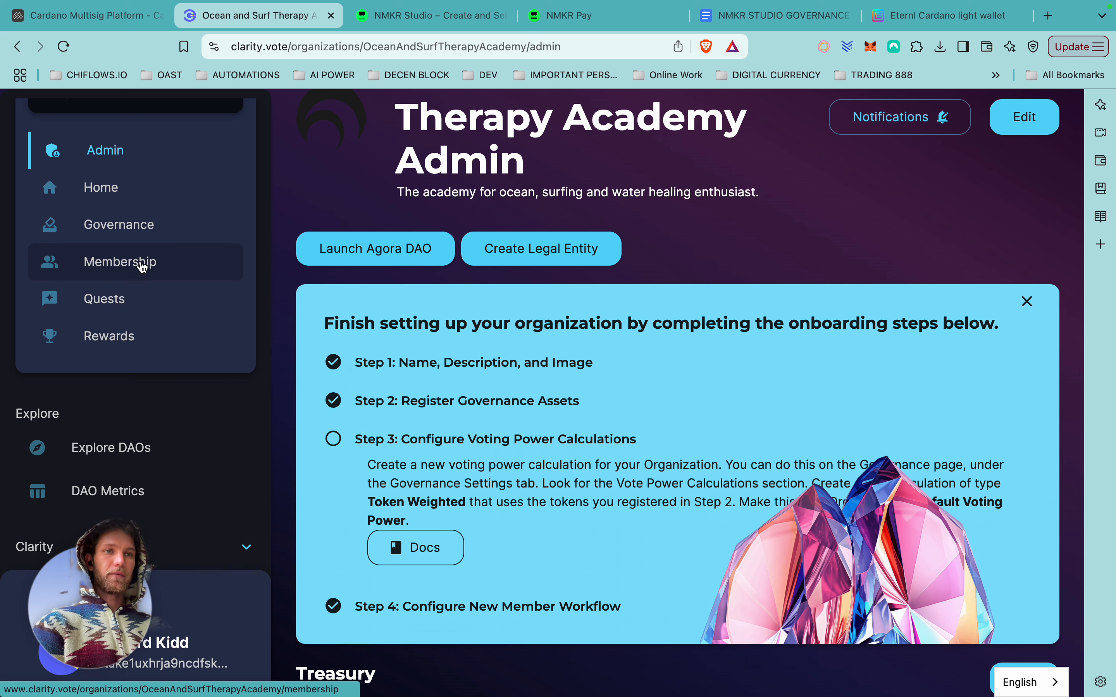
left_click(144, 234)
left_click(648, 406)
scroll(648, 406, "down", 10)
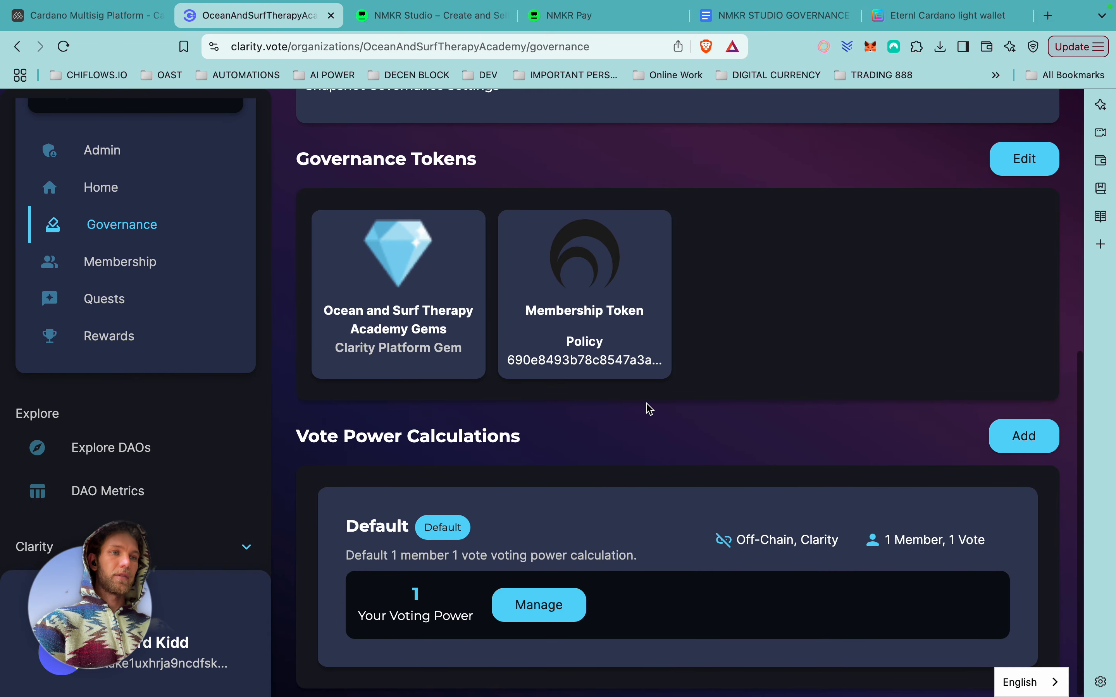
Add a new vote power calculation named 'Proof of Stake' with description 'Proof of stake'.
left_click(1032, 443)
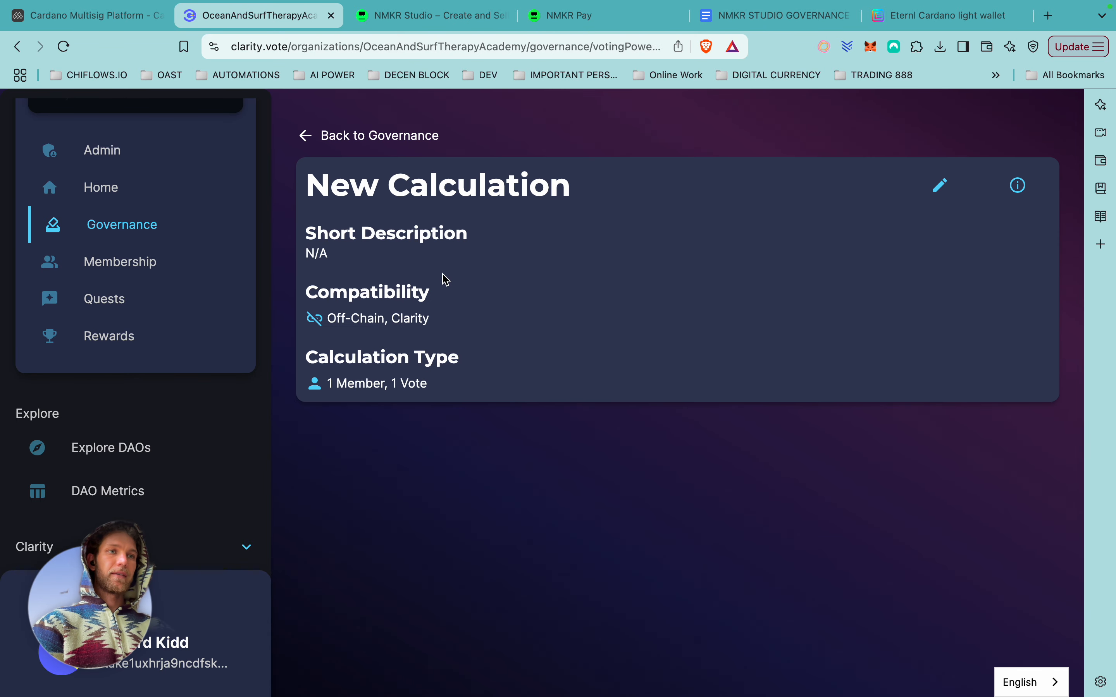
left_click(939, 185)
left_click_drag(415, 295, 289, 298)
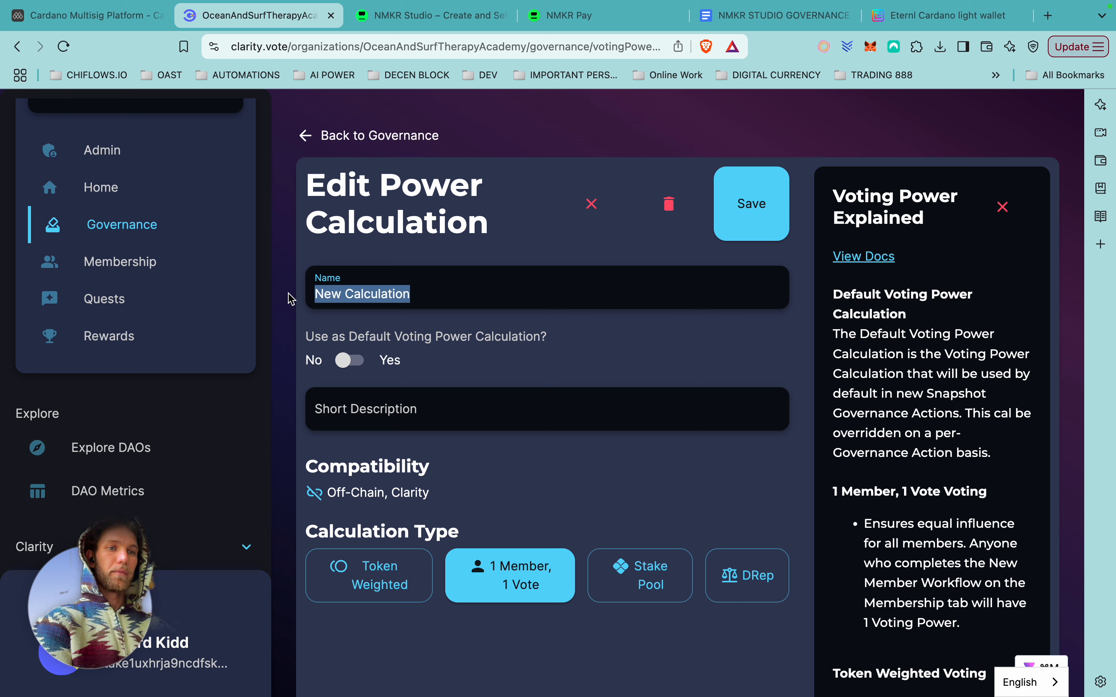
type("Pro")
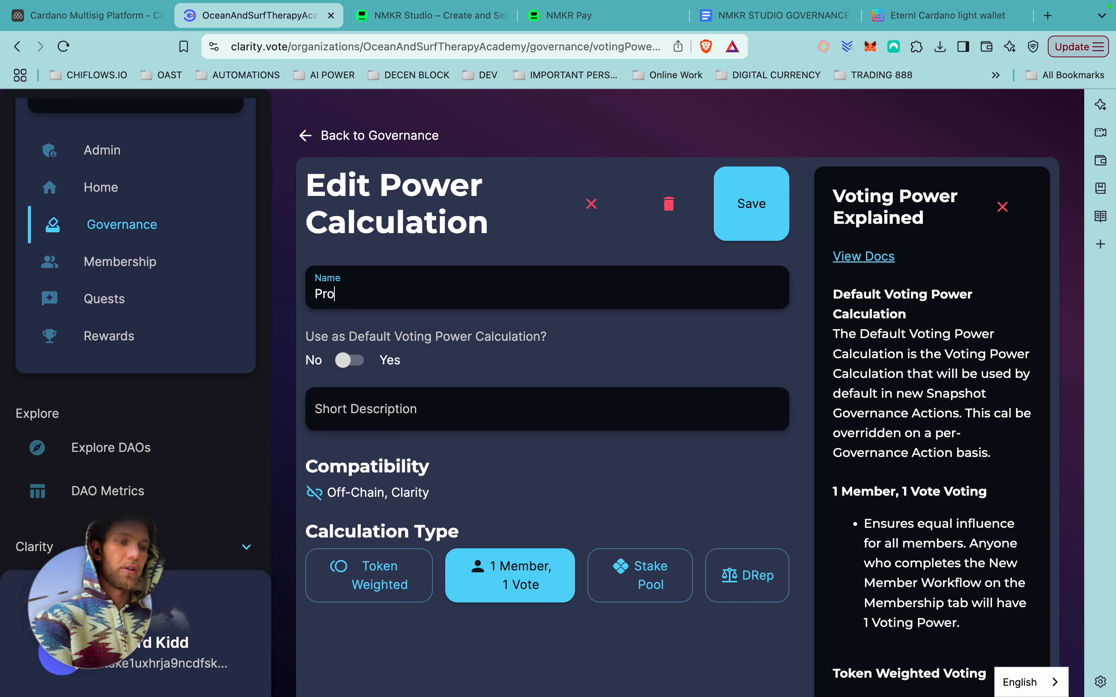
type("of of Stake")
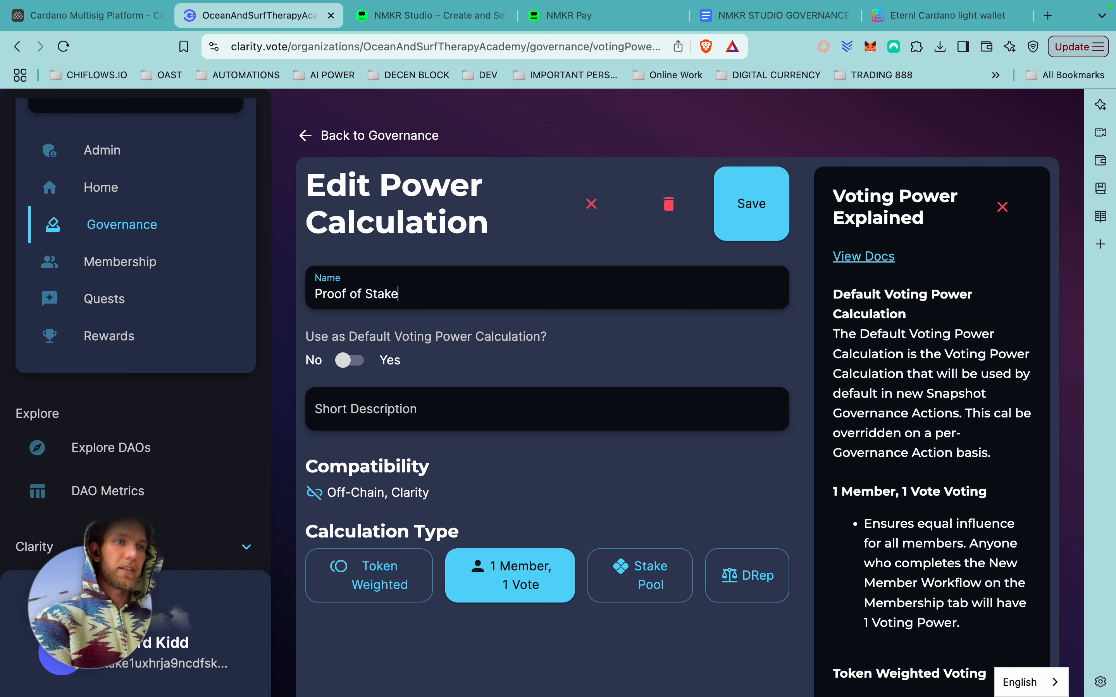
left_click(432, 413)
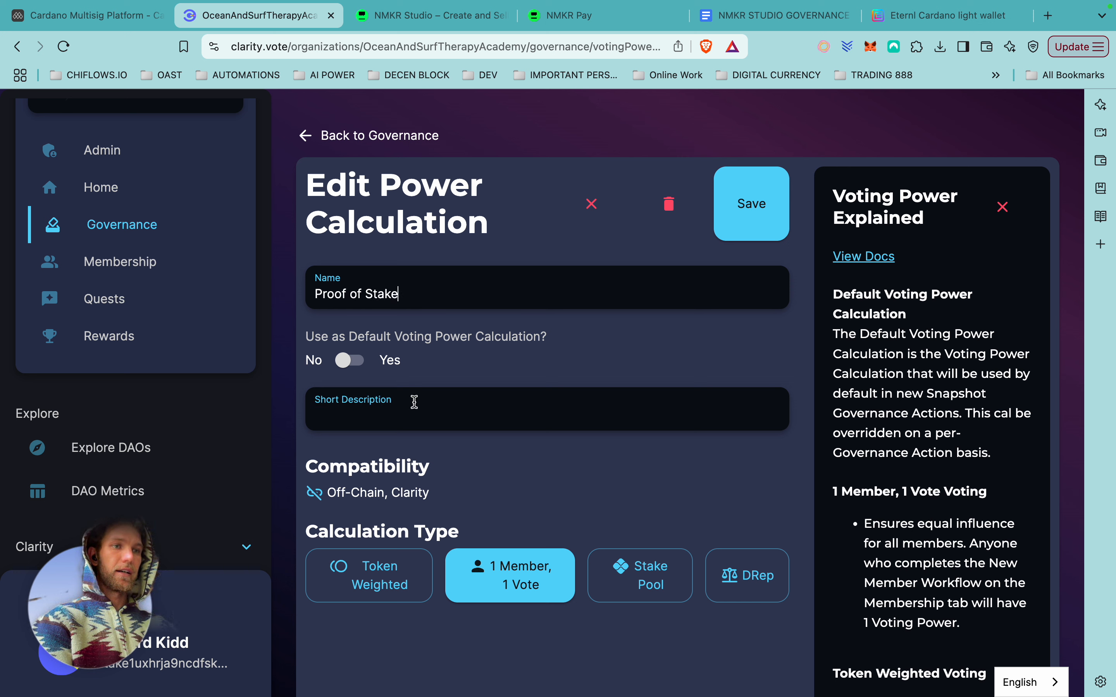
left_click(374, 417)
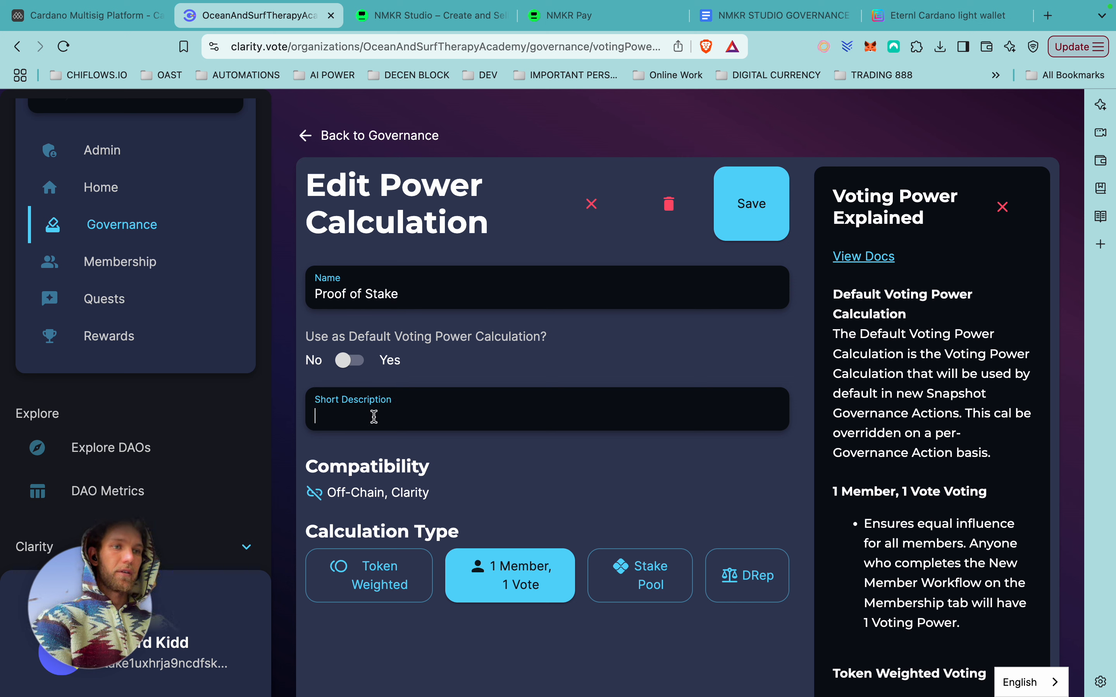
type("Proof of stake")
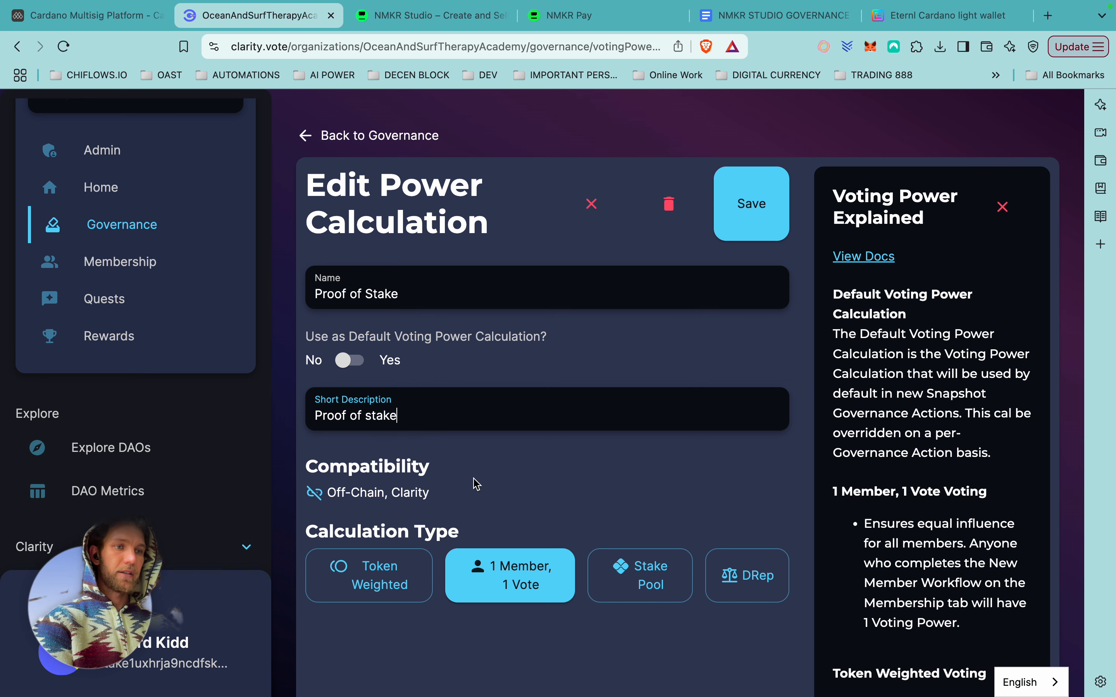
Make the calculation Token Weighted and add the Membership Token as a voting asset.
left_click(371, 581)
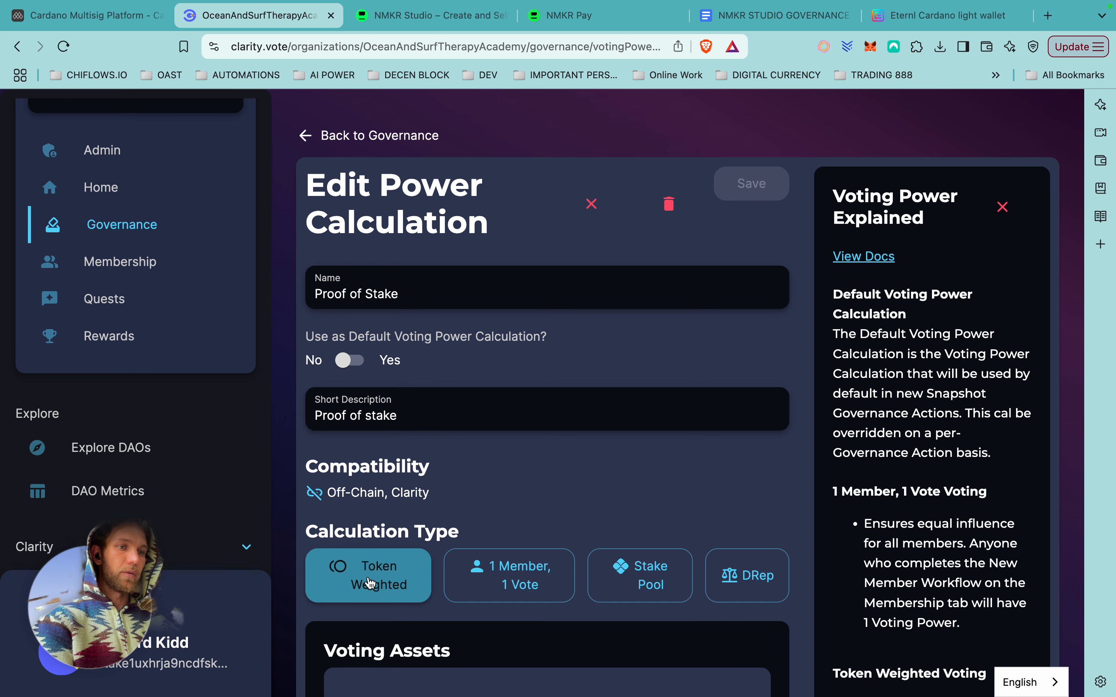
scroll(530, 497, "down", 5)
left_click(608, 513)
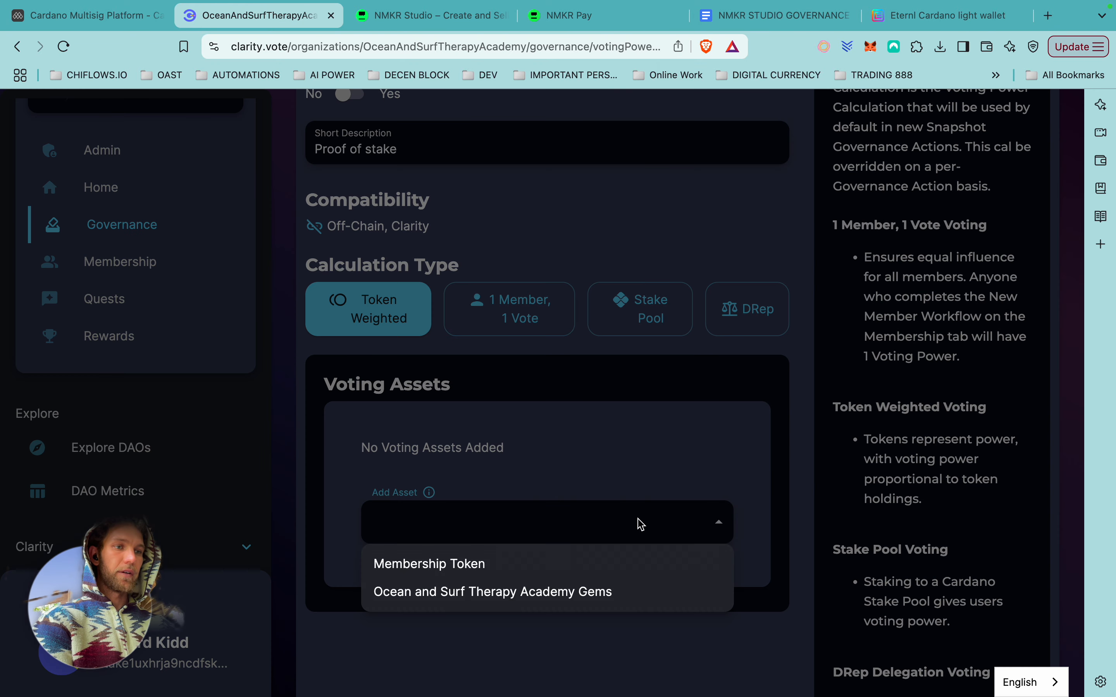
left_click(470, 566)
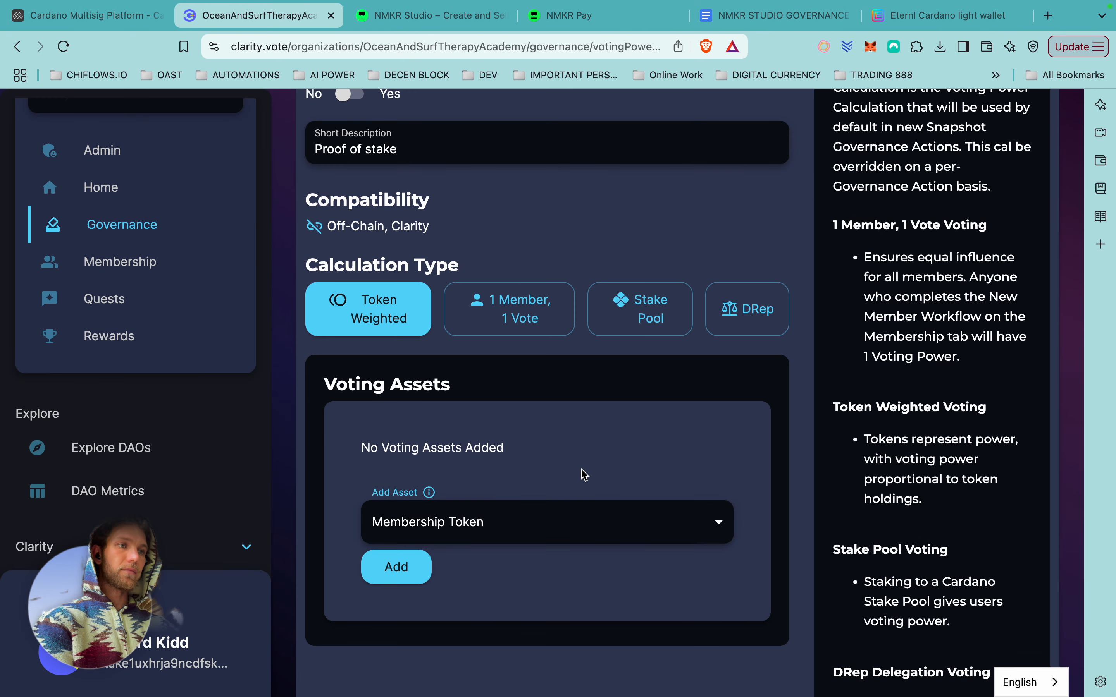
left_click(394, 567)
scroll(543, 530, "down", 3)
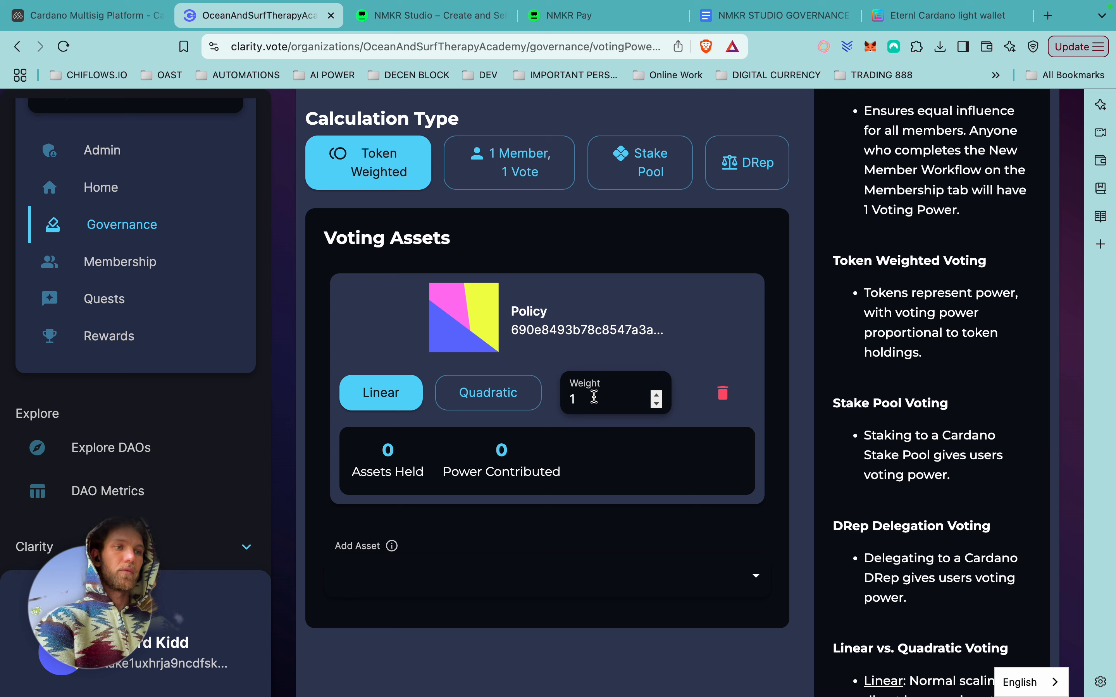
Set the Membership Token's weight to 0,5, adding no other assets.
left_click(594, 397)
key("BackSpace")
type("0")
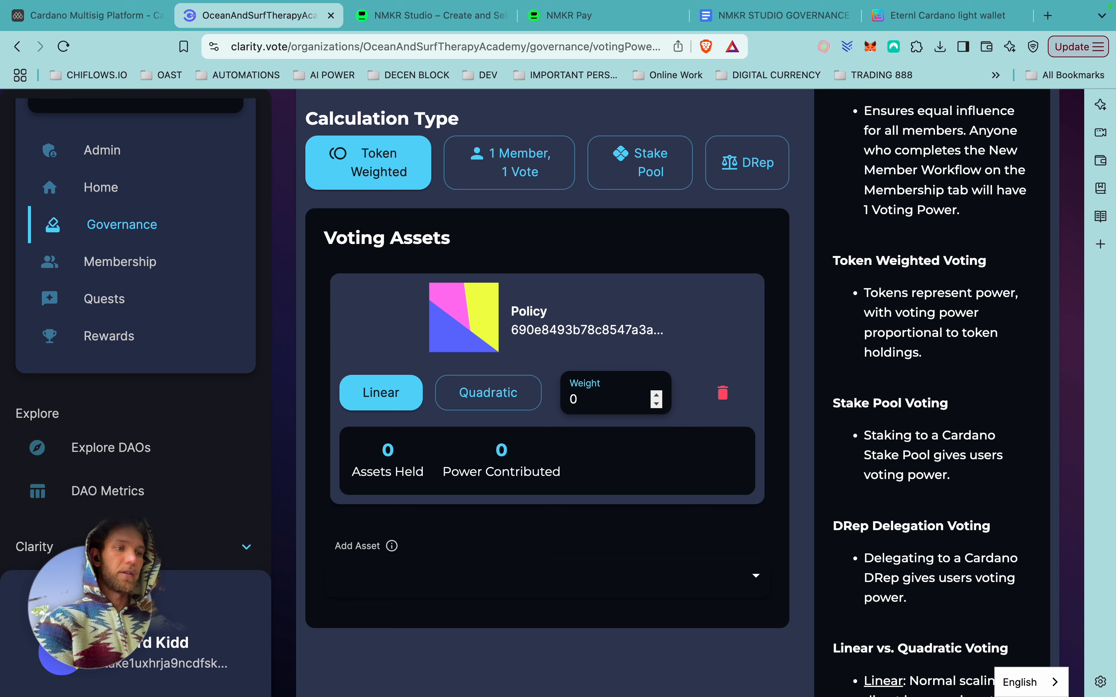
type("5")
key("BackSpace")
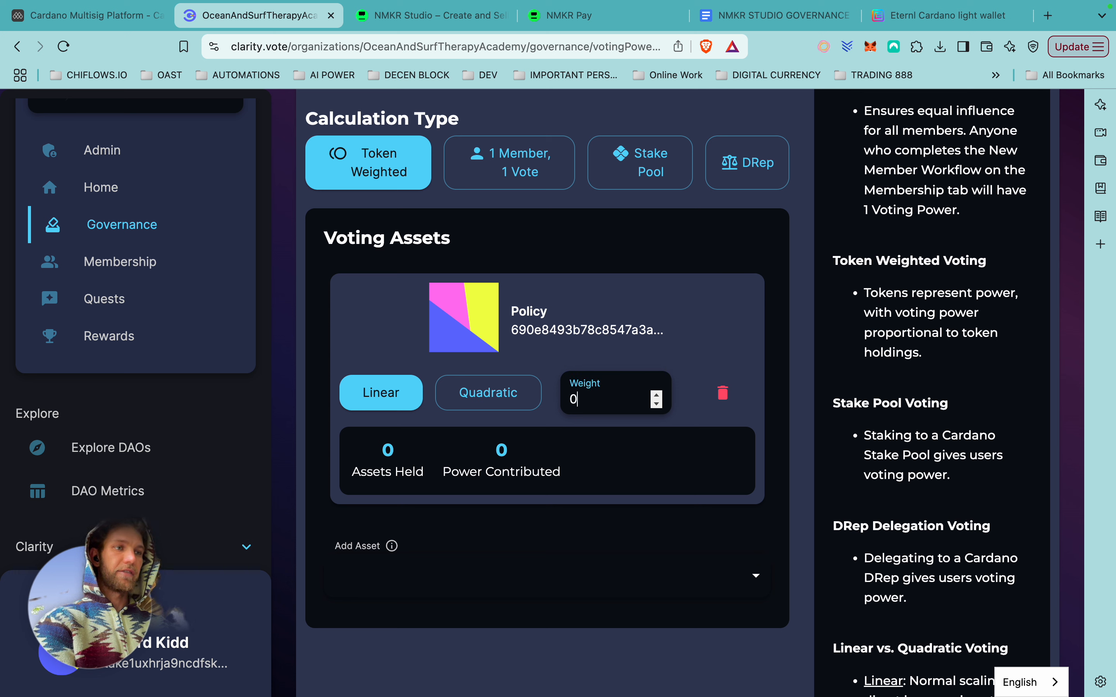
type(",5")
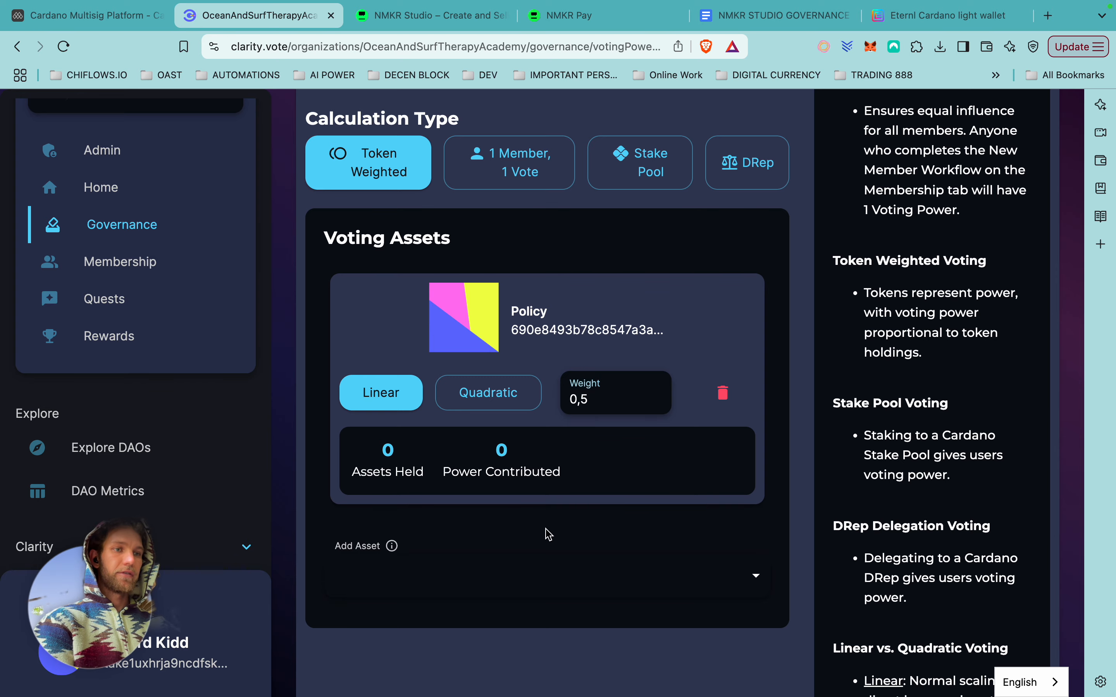
left_click(753, 575)
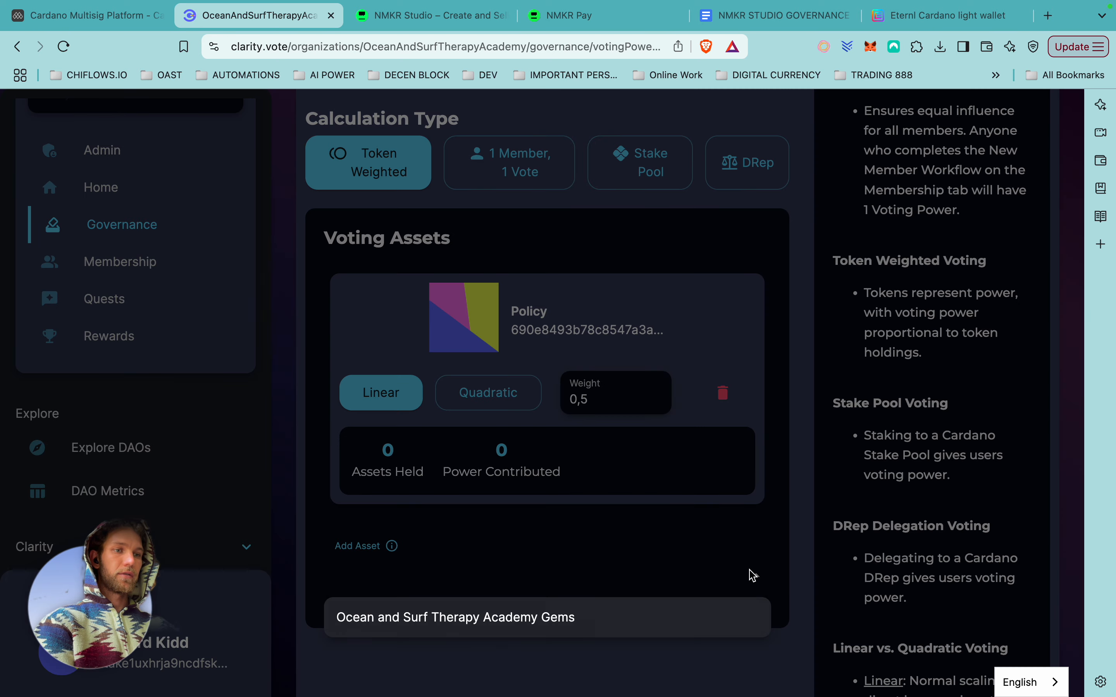
left_click(730, 569)
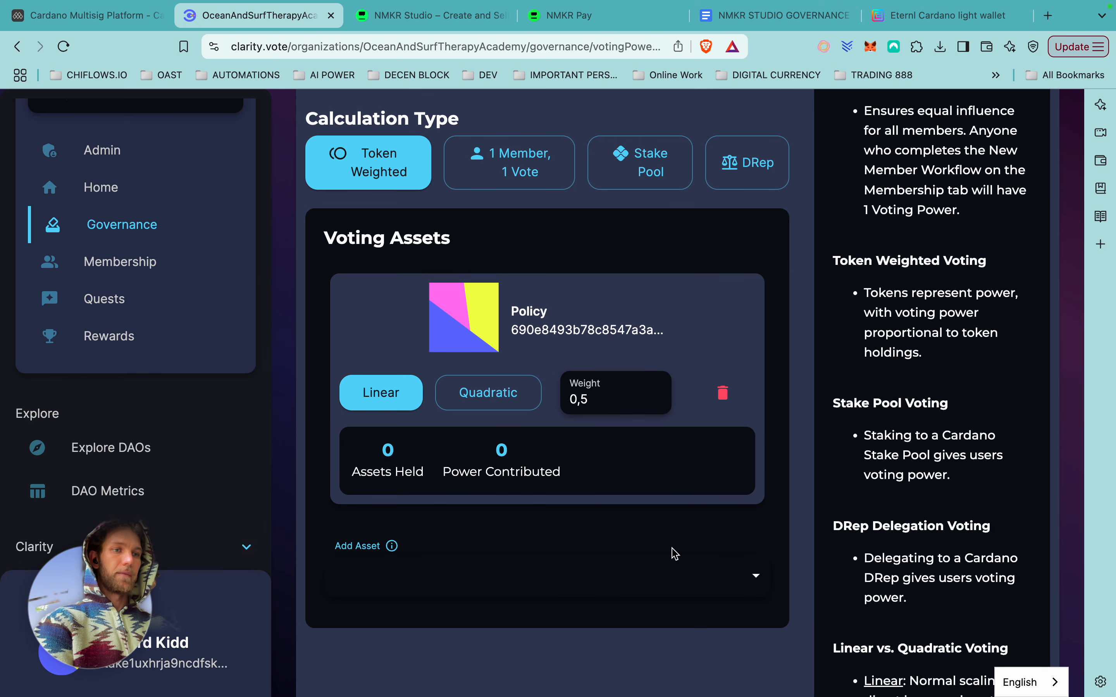
scroll(675, 554, "up", 10)
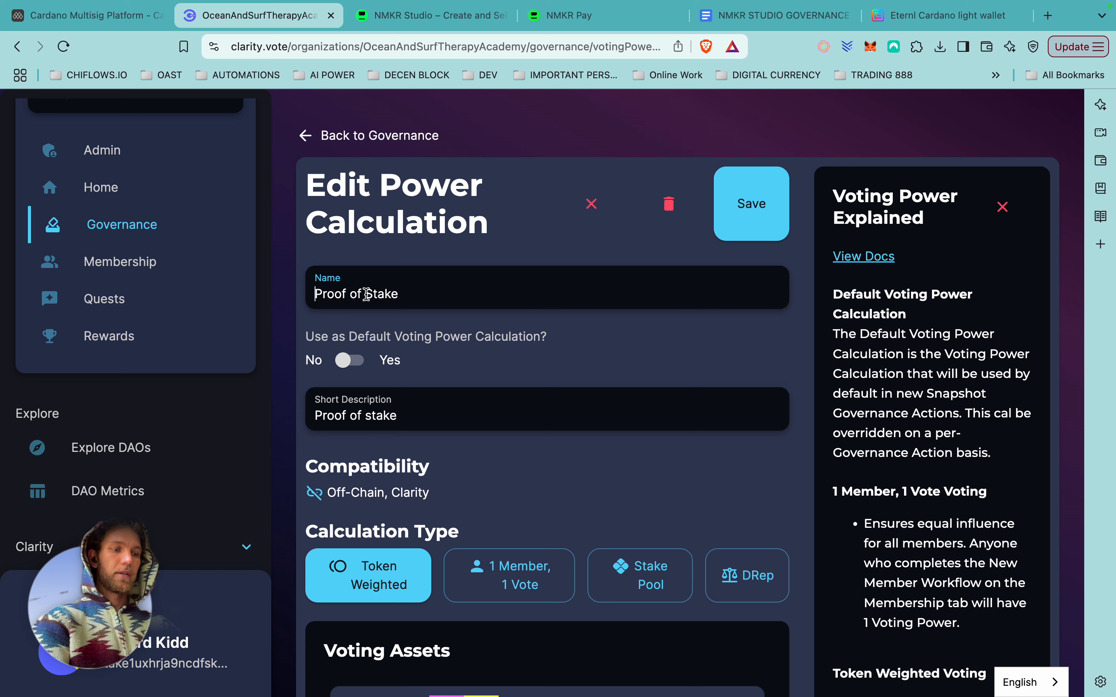
Extend the description to 'Proof of stake with Membership Token' and save the calculation.
left_click(468, 300)
type("with Meme")
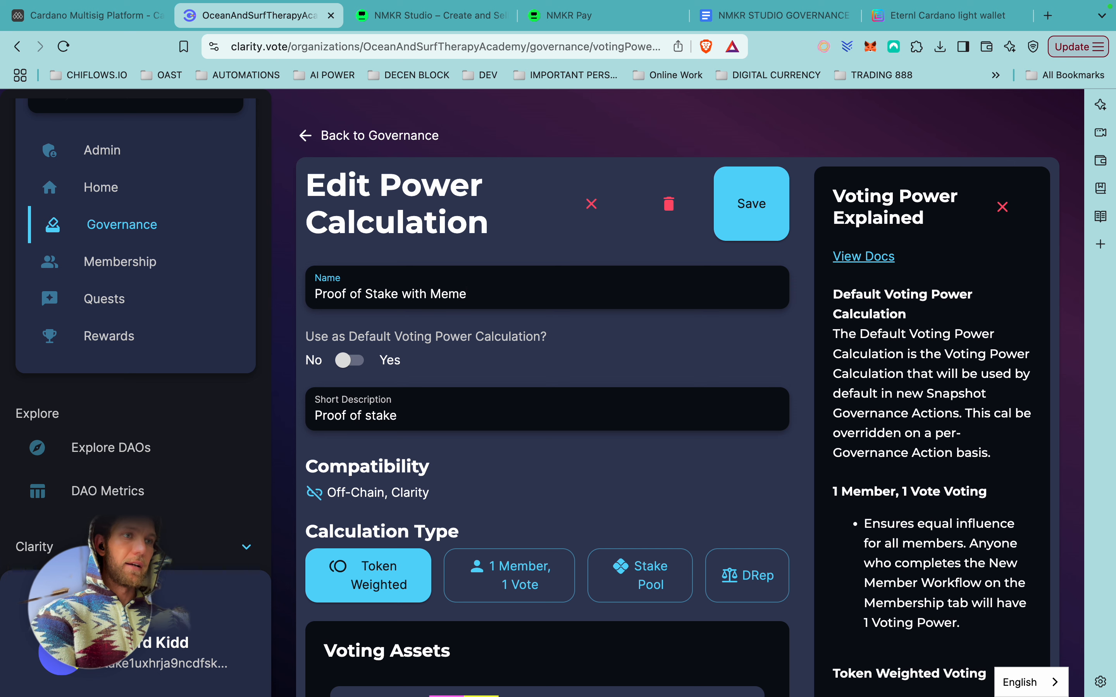
key("BackSpace")
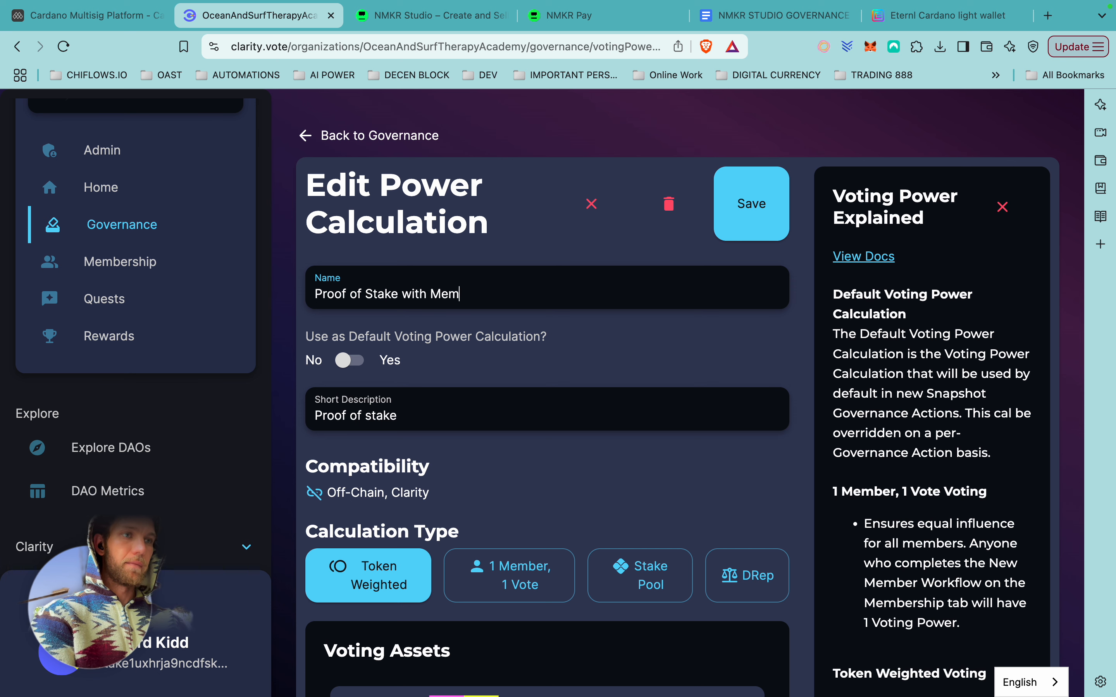
type("bership Toke")
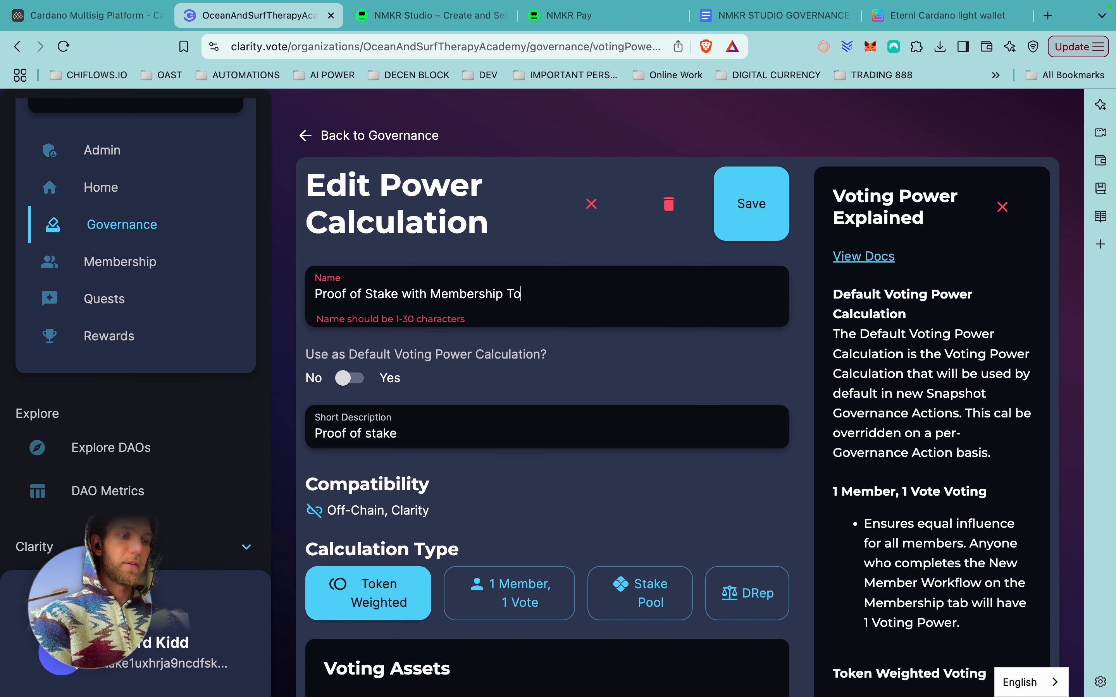
key("BackSpace")
key("BackSpace")
key("BackSpace")
key("BackSpace")
key("BackSpace")
key("BackSpace")
key("BackSpace")
key("BackSpace")
key("BackSpace")
key("BackSpace")
key("BackSpace")
key("BackSpace")
key("BackSpace")
key("BackSpace")
key("BackSpace")
key("BackSpace")
key("BackSpace")
key("BackSpace")
key("BackSpace")
key("BackSpace")
key("BackSpace")
left_click(461, 416)
type("with Membership Token")
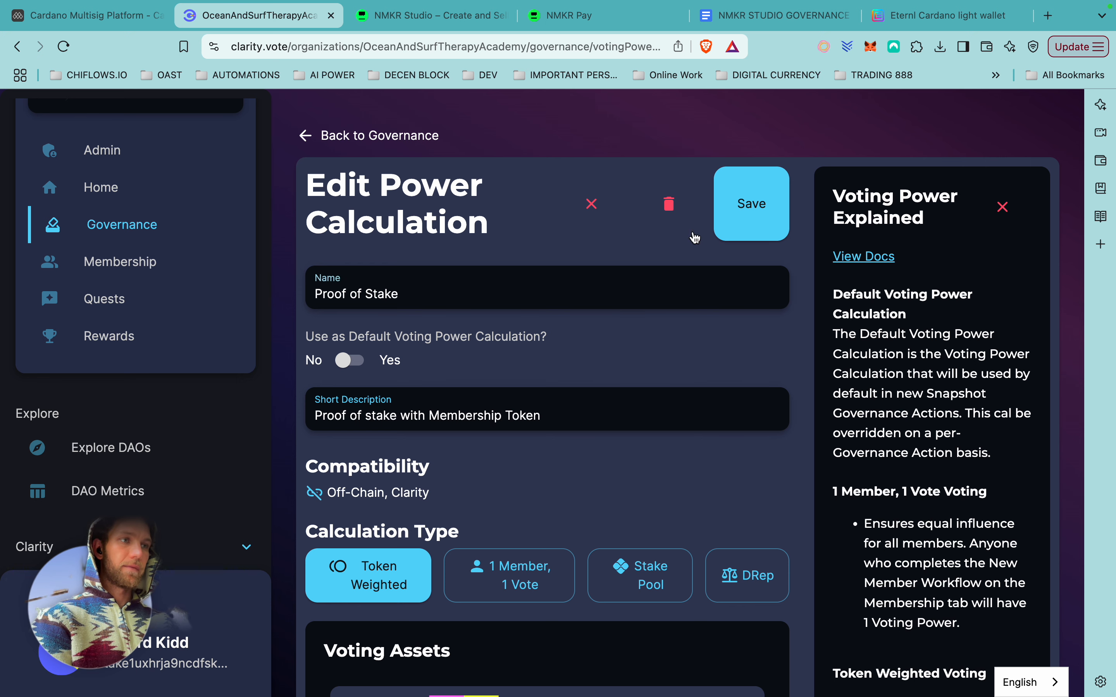
left_click(761, 207)
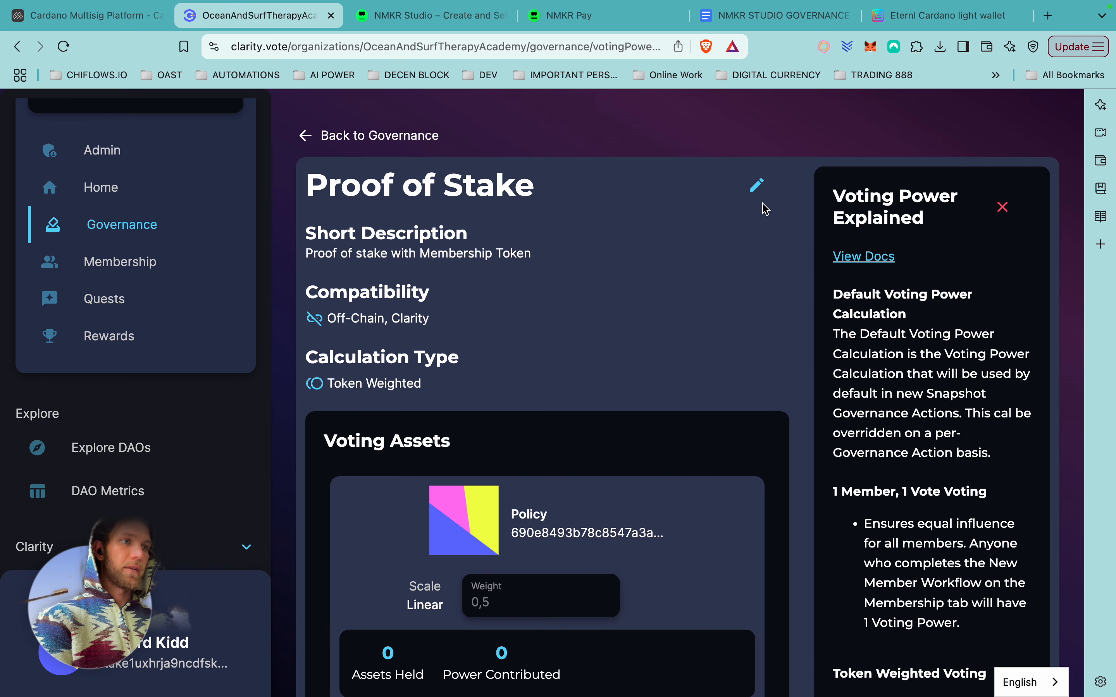
scroll(691, 378, "down", 3)
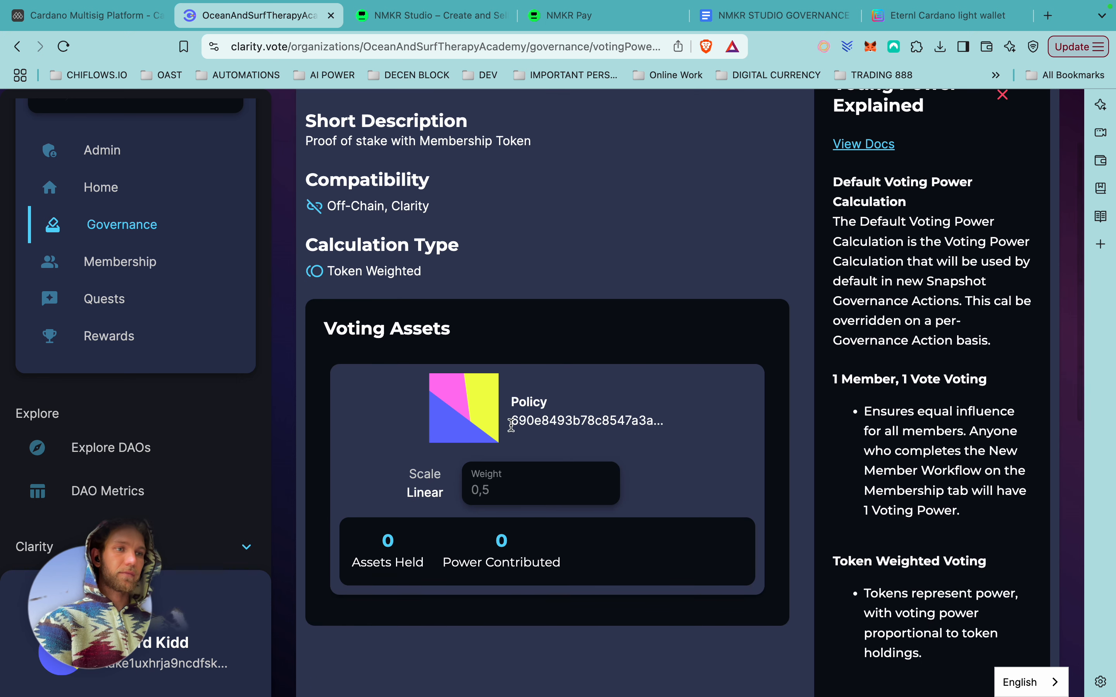
scroll(484, 427, "down", 10)
scroll(484, 426, "up", 15)
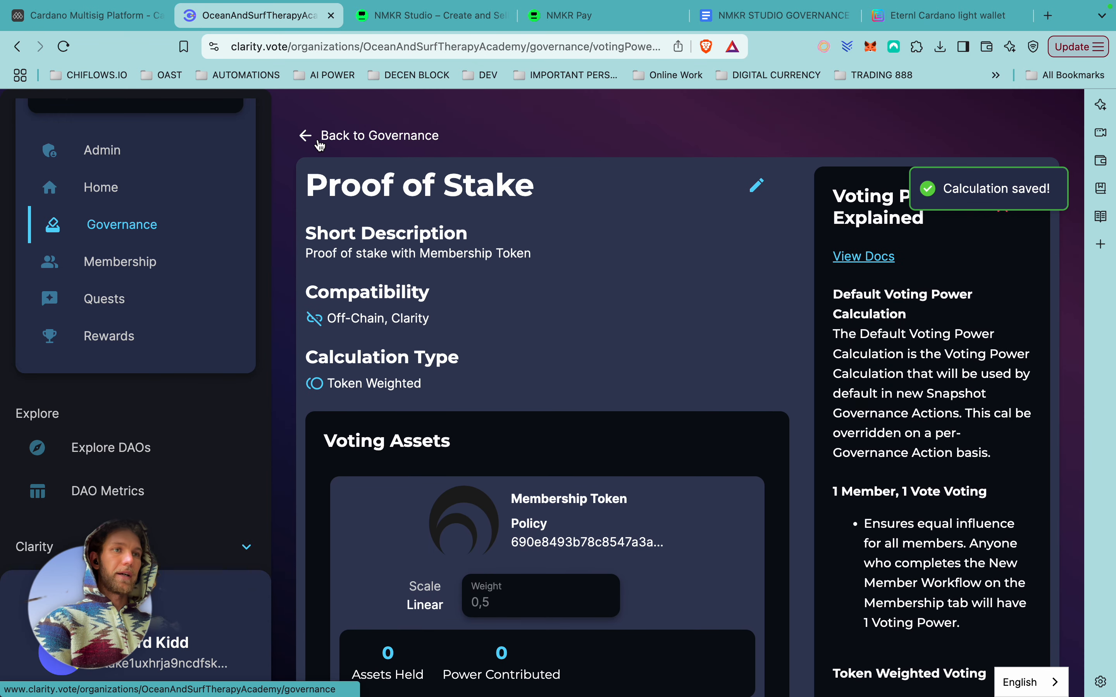
Return to Governance, go to the organization Admin page, and start editing the Treasury information.
left_click(318, 142)
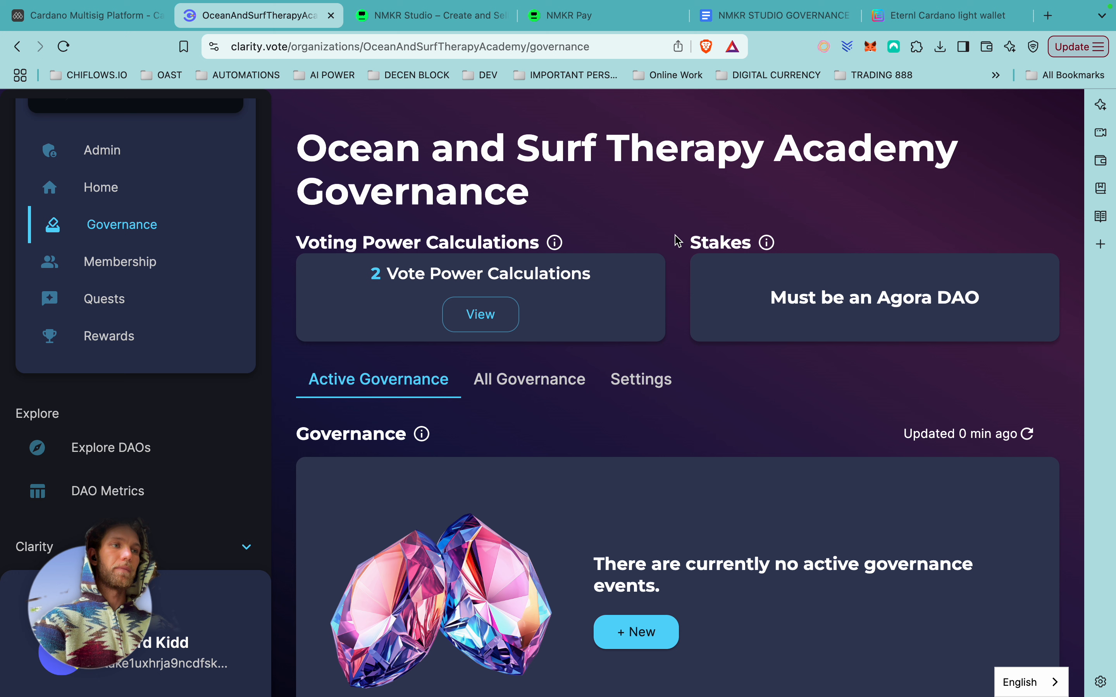
double_click(691, 249)
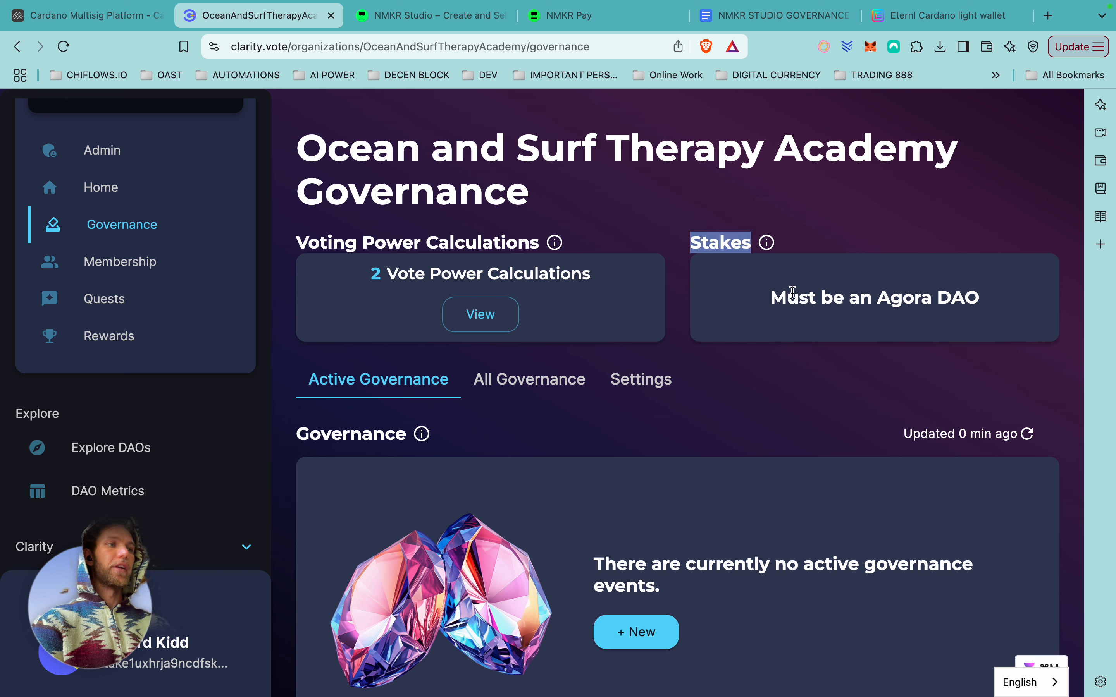
left_click(113, 154)
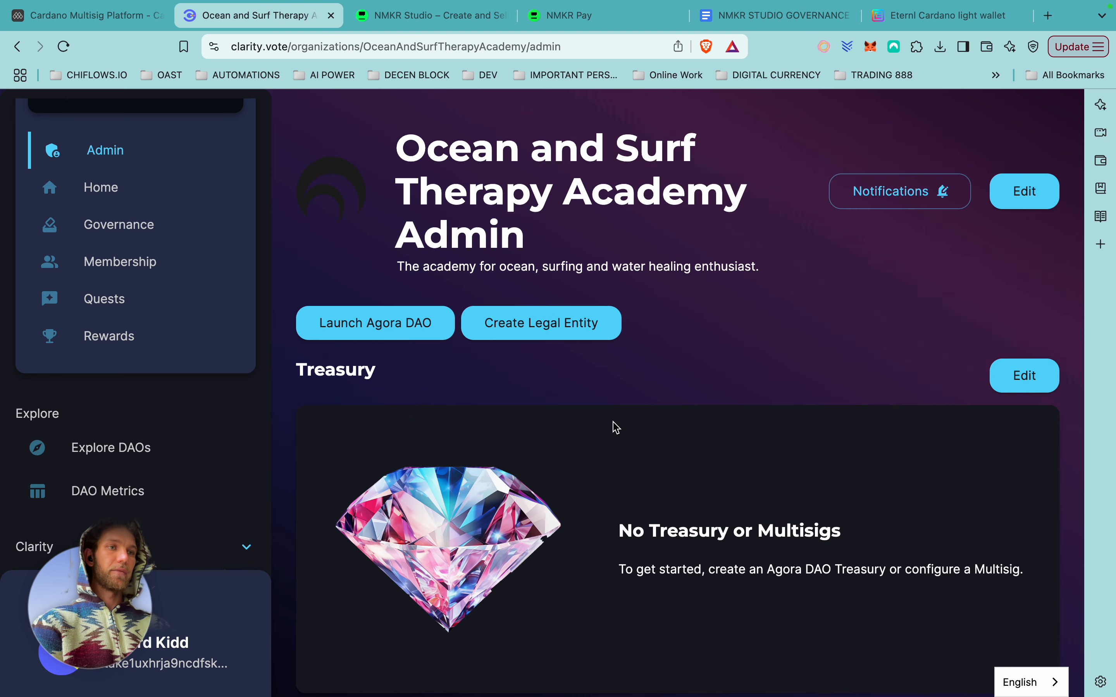
left_click(131, 185)
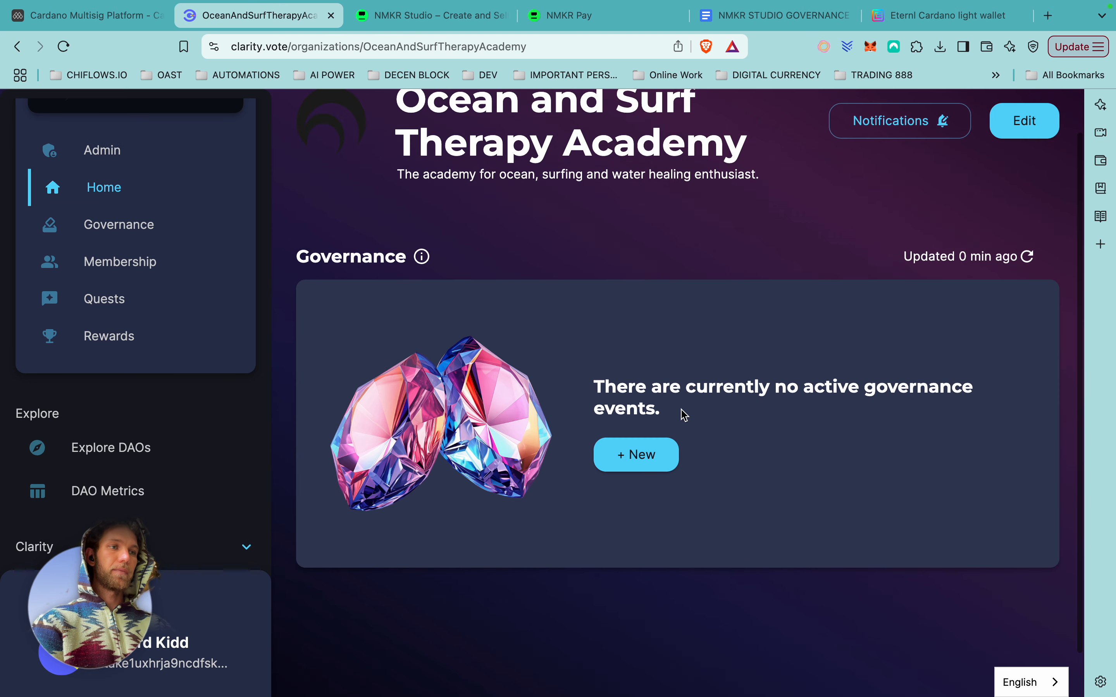
left_click(169, 159)
scroll(627, 298, "down", 10)
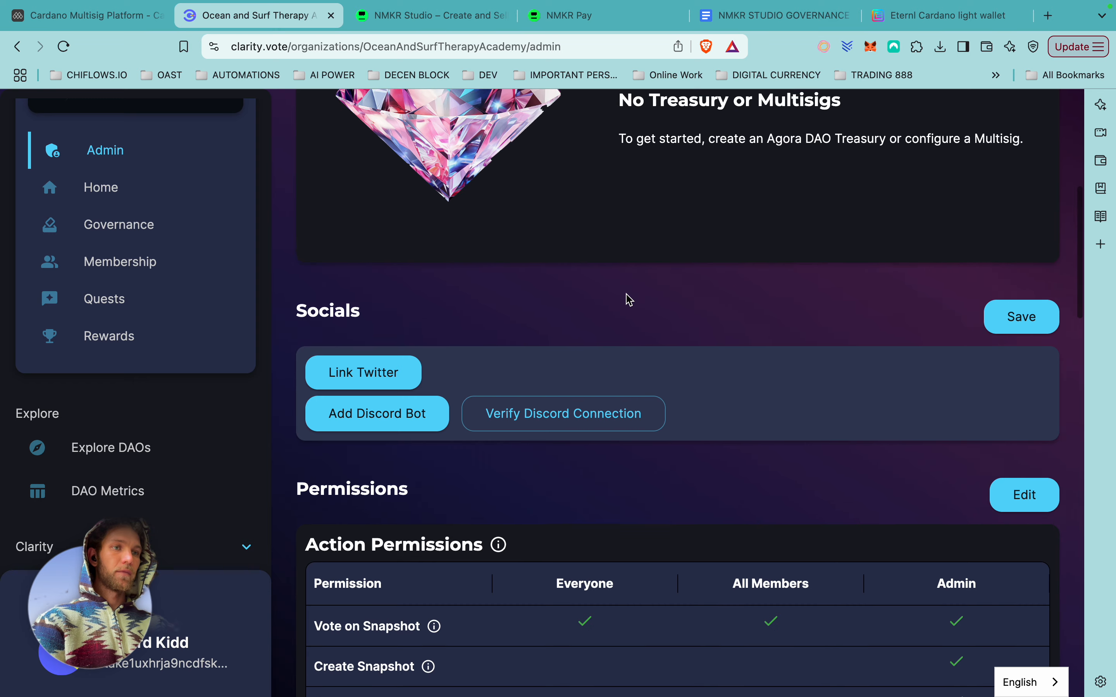
scroll(628, 299, "up", 1)
scroll(594, 436, "up", 2)
scroll(596, 442, "up", 3)
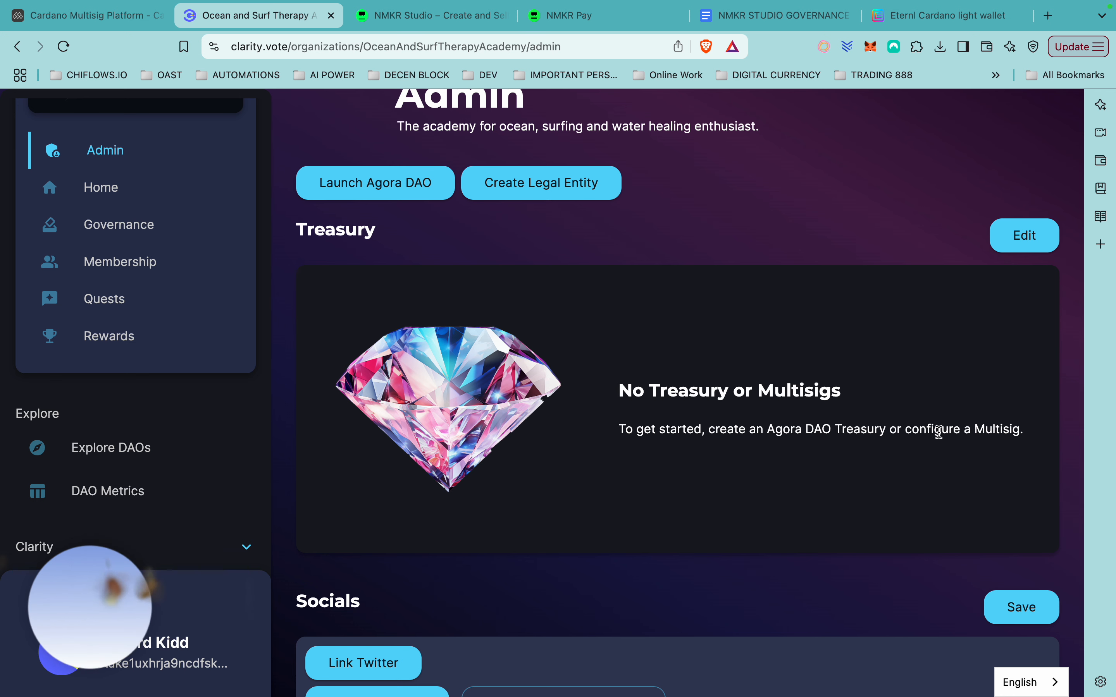
left_click(1019, 243)
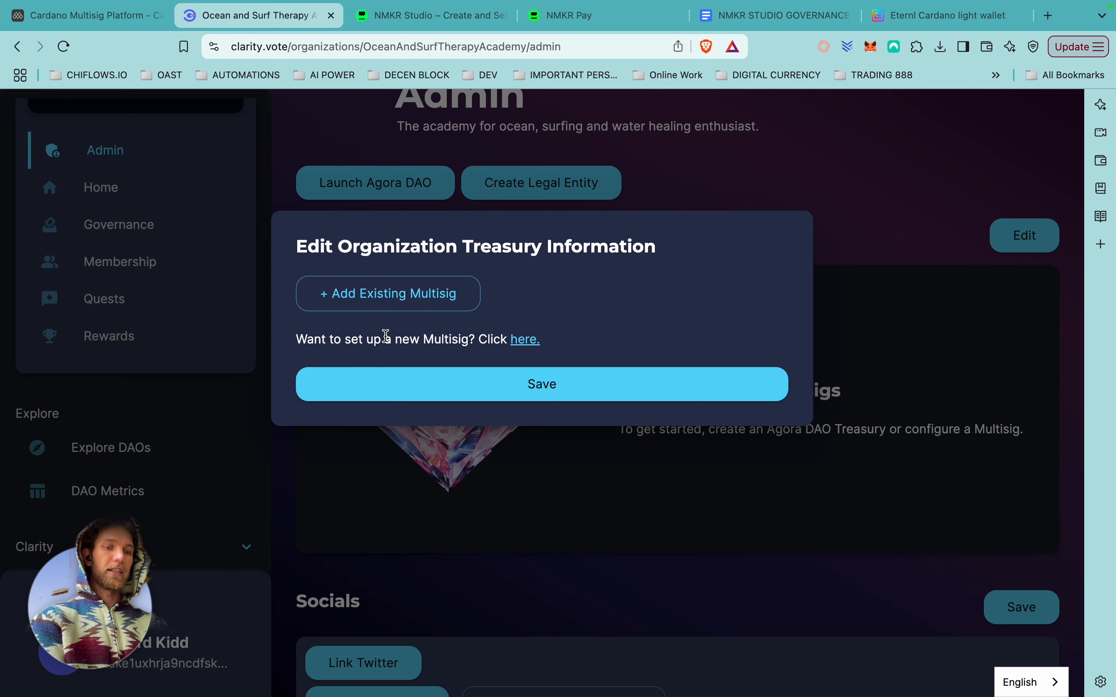
Add an existing multisig entry named 'OAST Treasury' to the treasury.
left_click(522, 345)
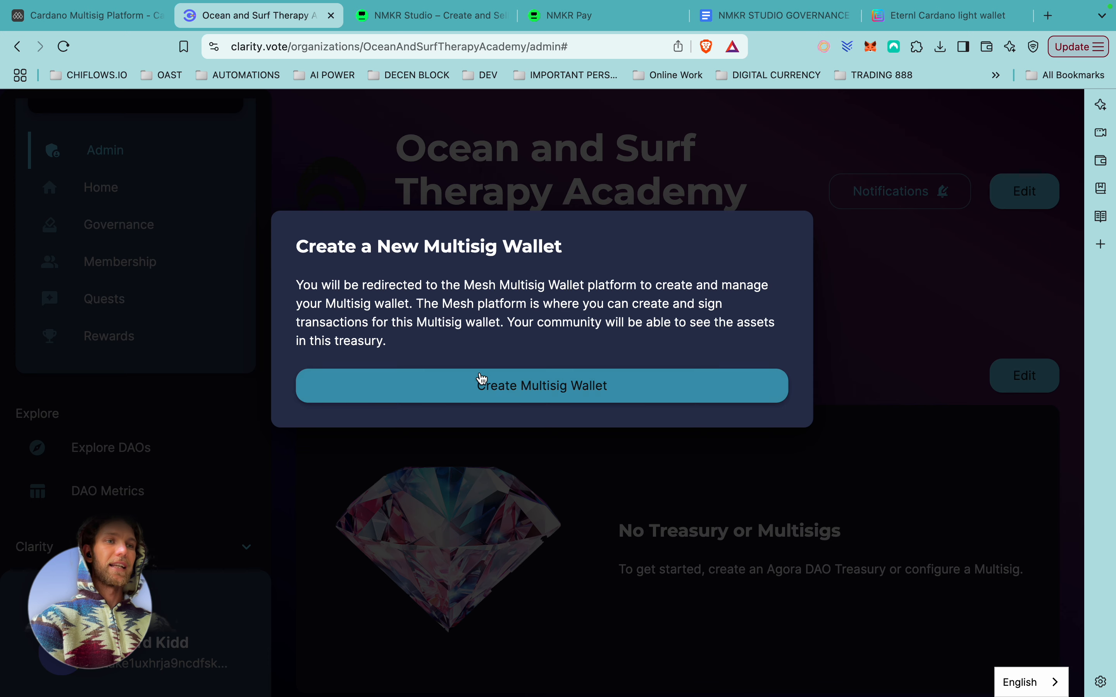
left_click(284, 146)
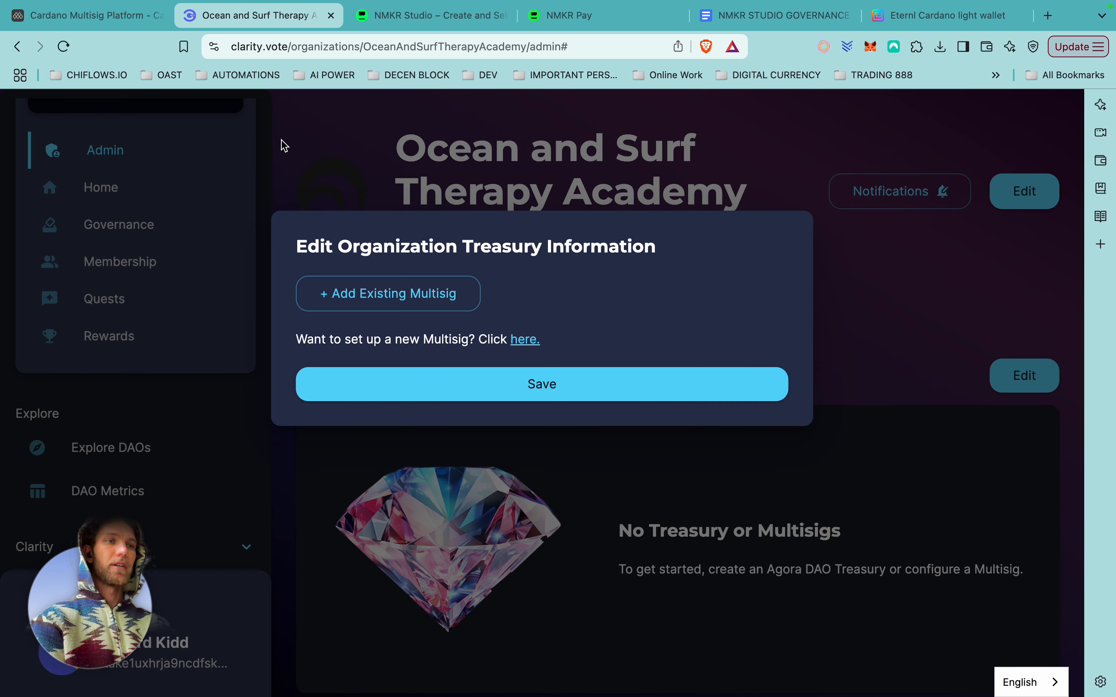
left_click(388, 294)
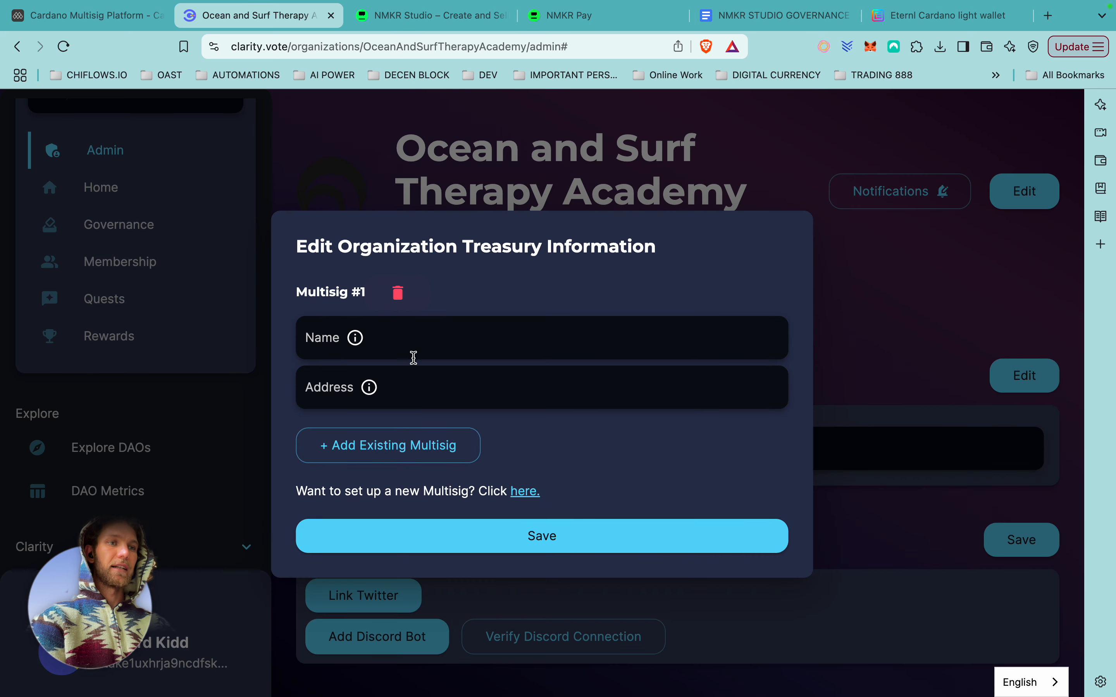
left_click(369, 346)
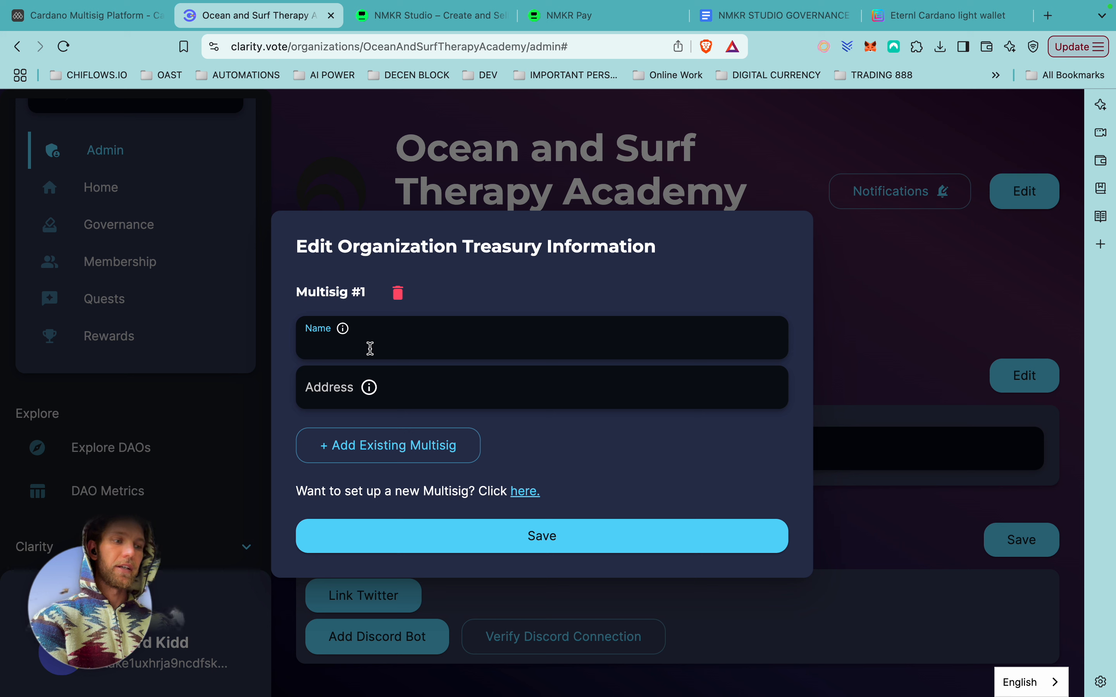
type("Ocean")
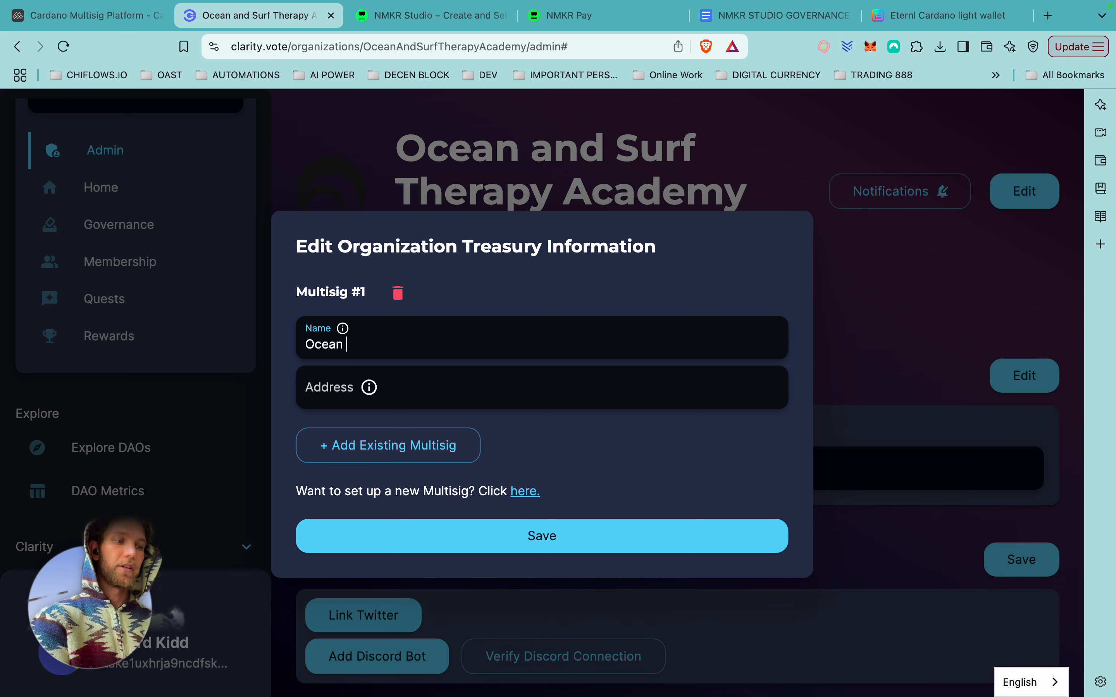
key("BackSpace")
key("BackSpace")
key("BackSpace")
key("BackSpace")
key("BackSpace")
type("AST")
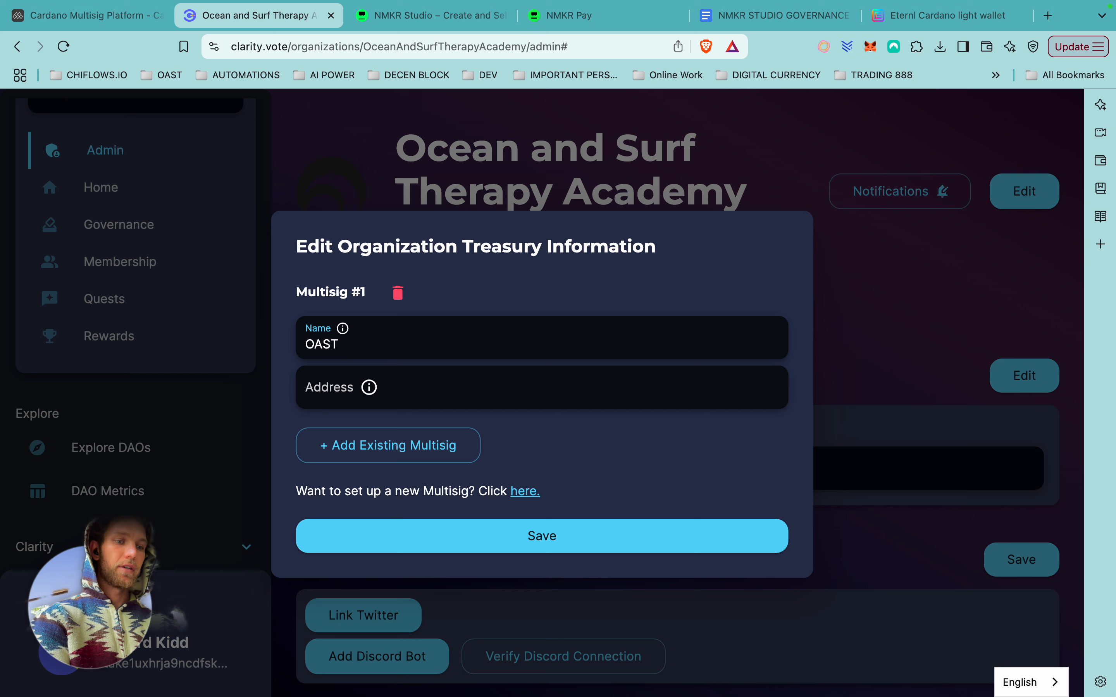
type(" Treasury")
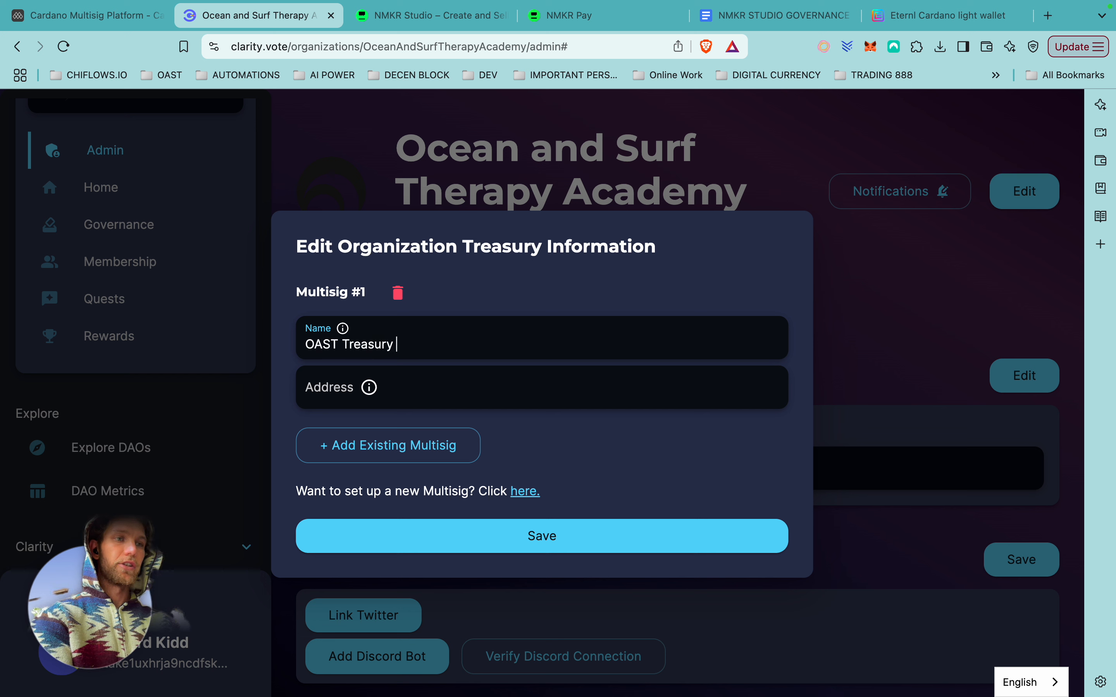
Copy the Test Multisig v1.3 wallet address from the multisig platform for the entry's Address field.
left_click(87, 15)
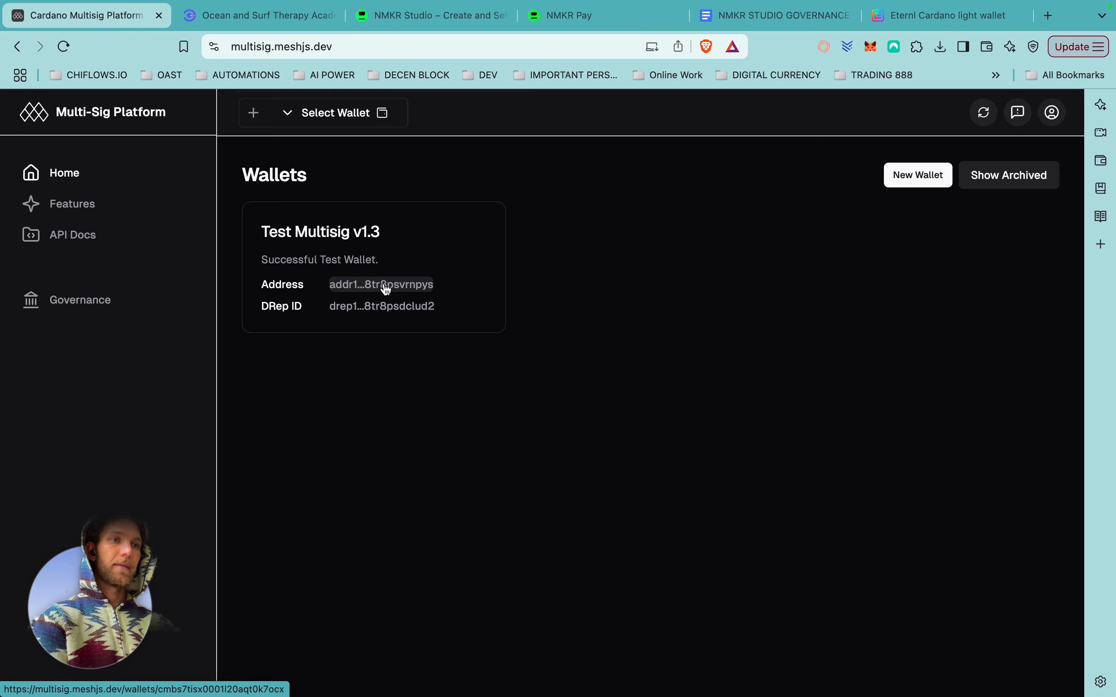
left_click(401, 286)
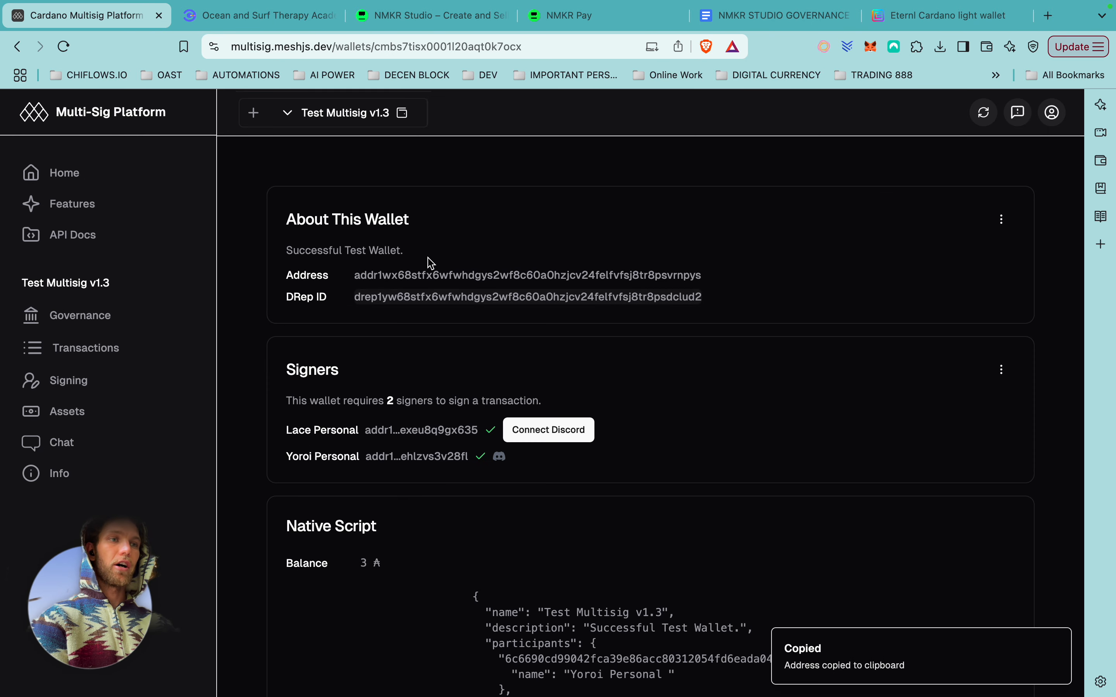
left_click(240, 18)
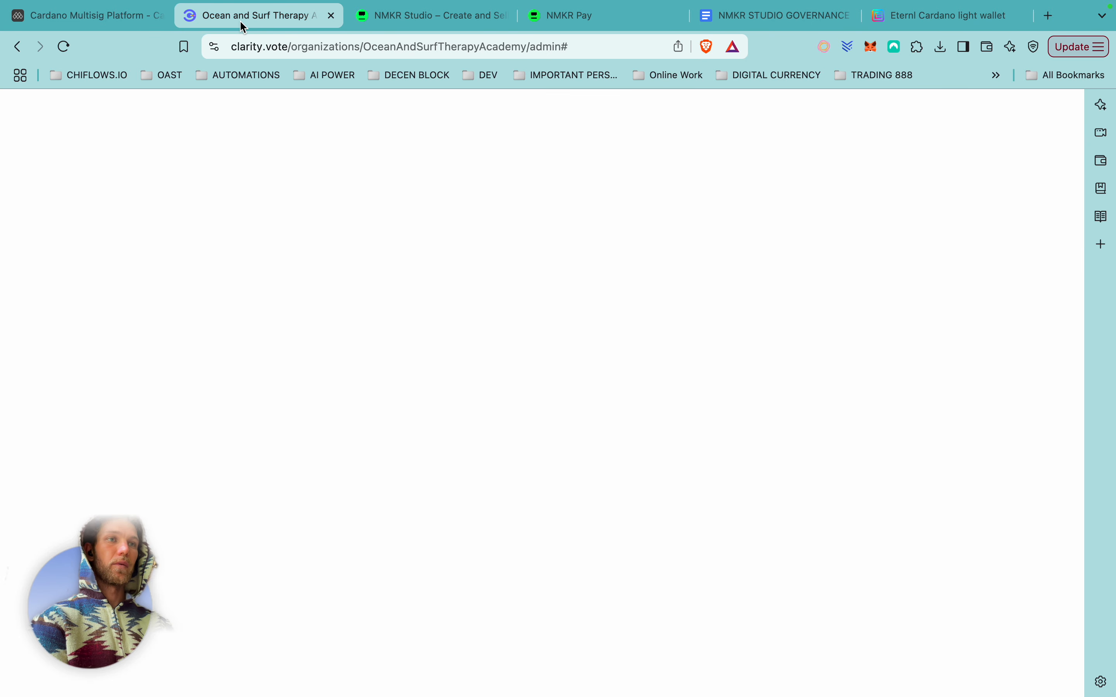
left_click(397, 390)
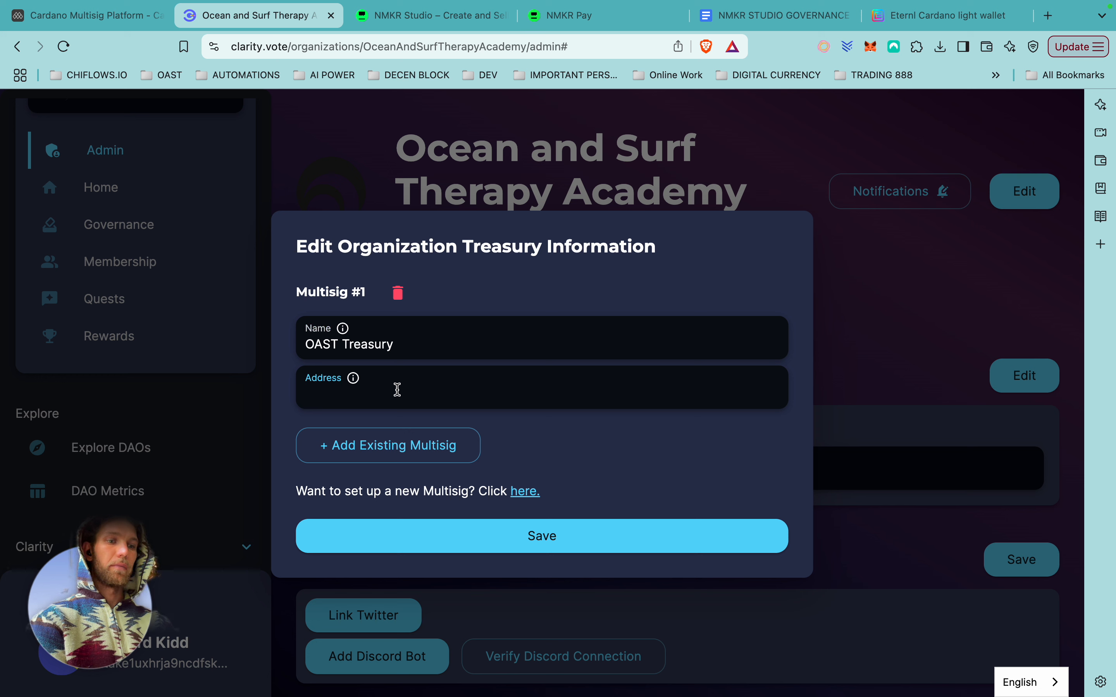
Paste the copied multisig address into the OAST Treasury Address field and save it.
key("super+v")
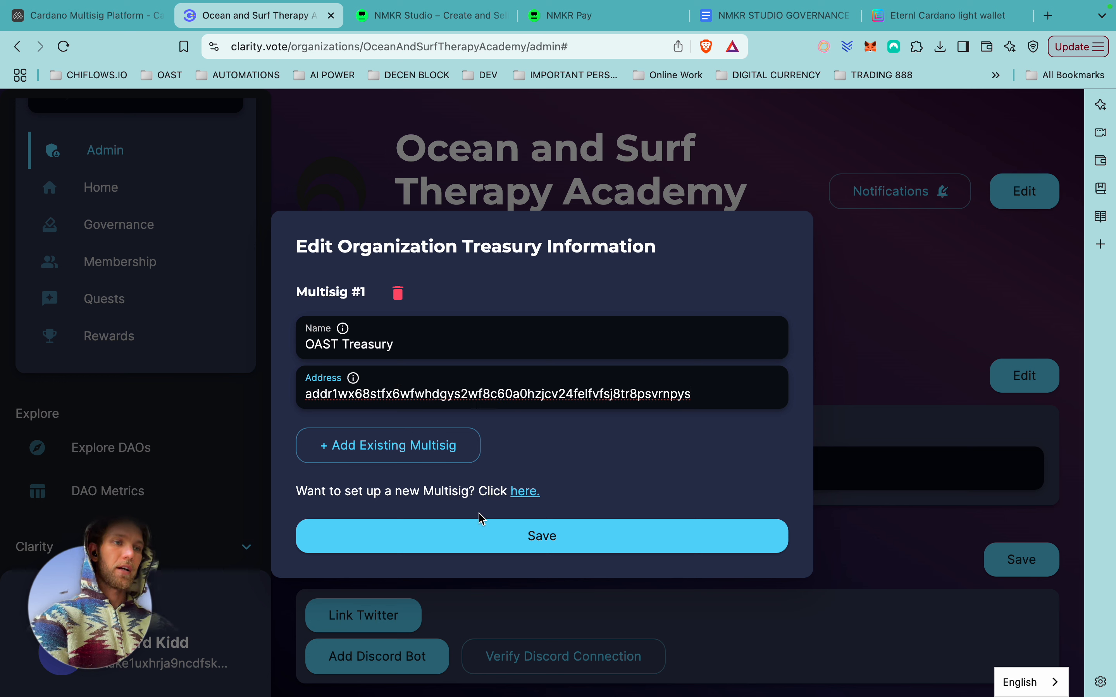
left_click(541, 545)
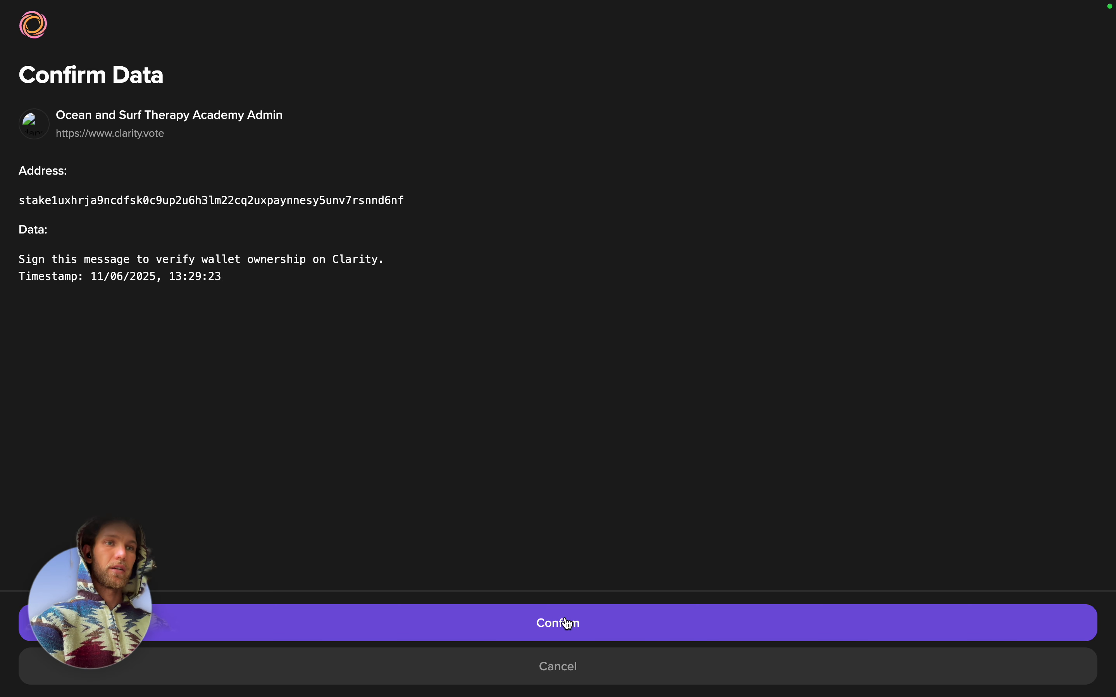
Approve the Eternl Confirm Data request with the wallet password, then close the confirmation.
left_click(568, 624)
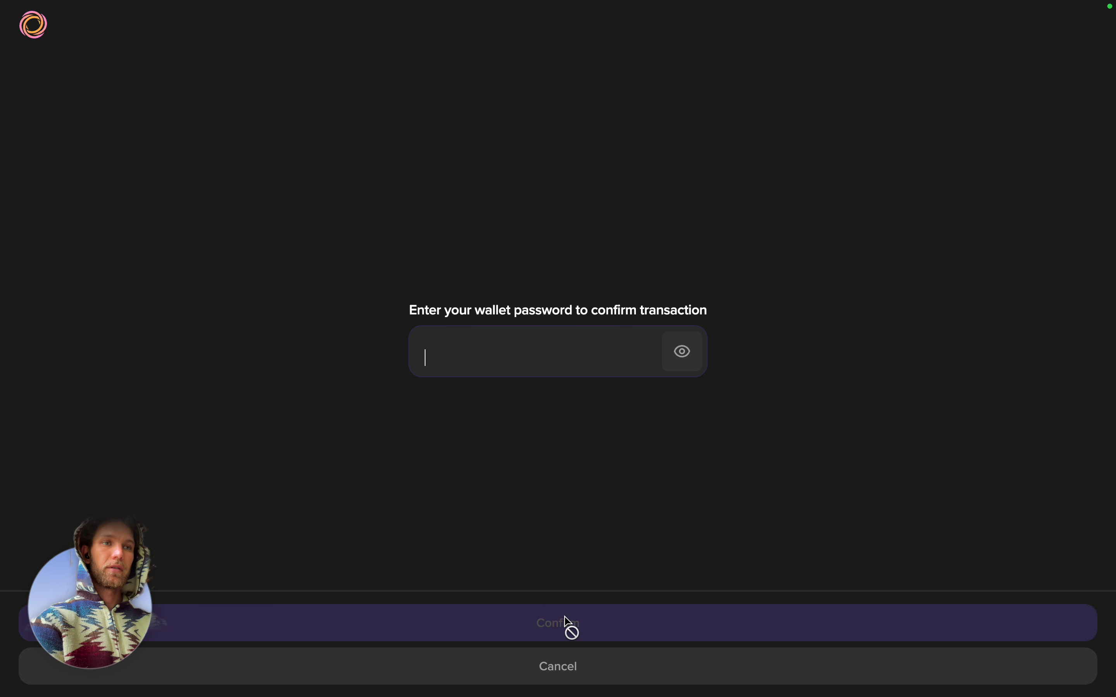
type("••")
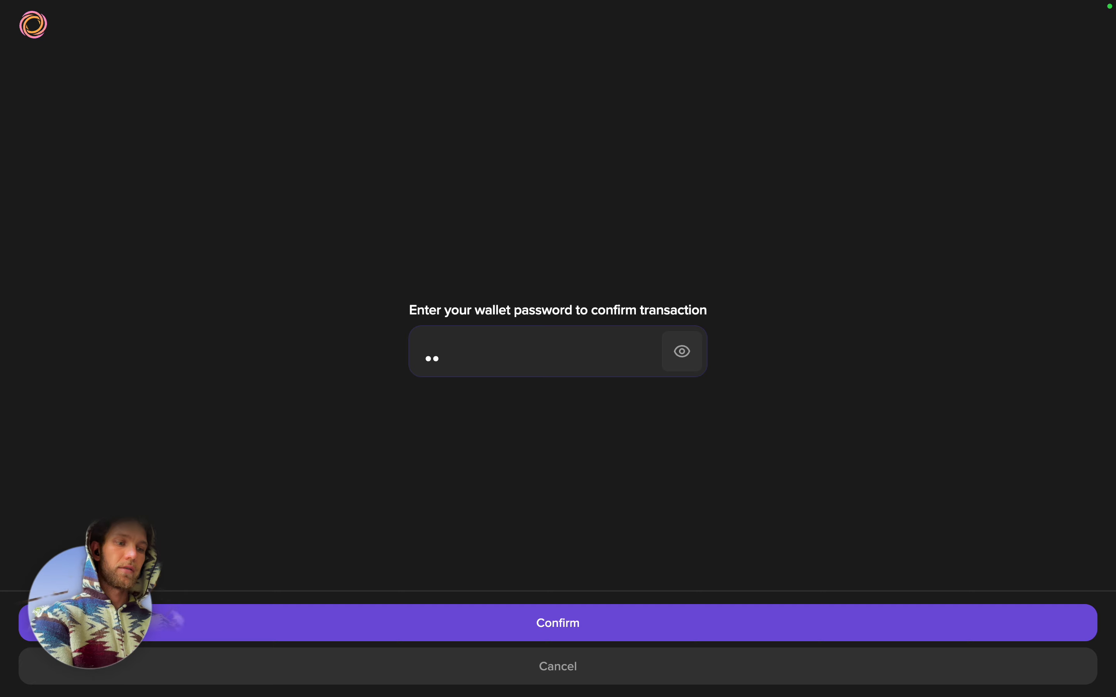
type("••••••")
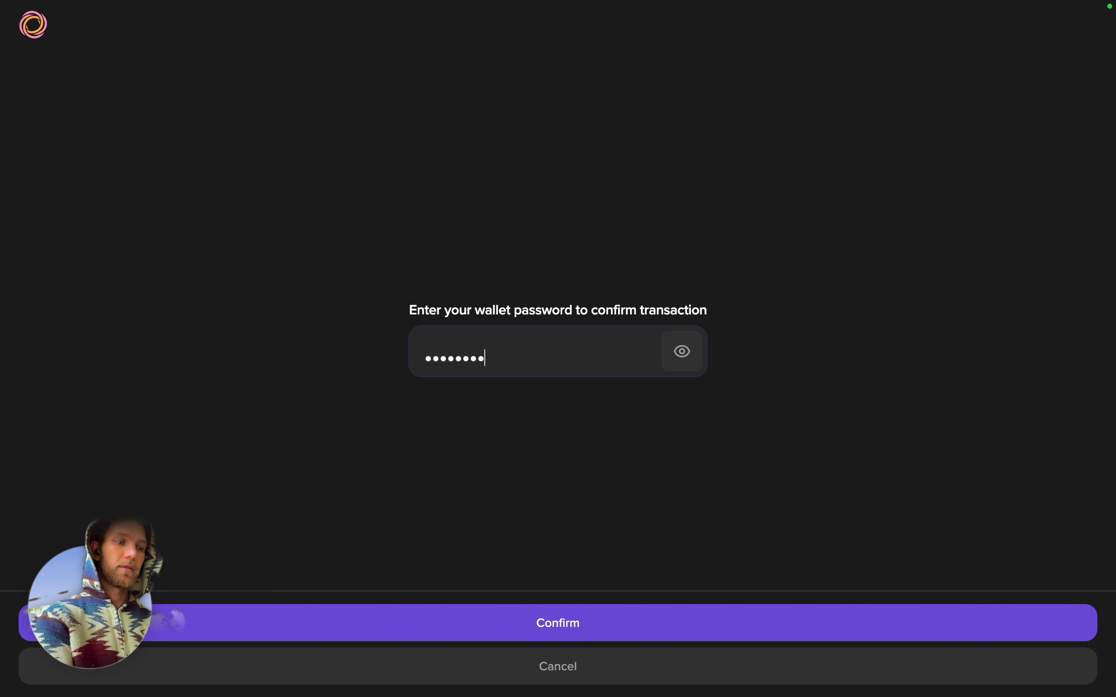
type("•••••••••")
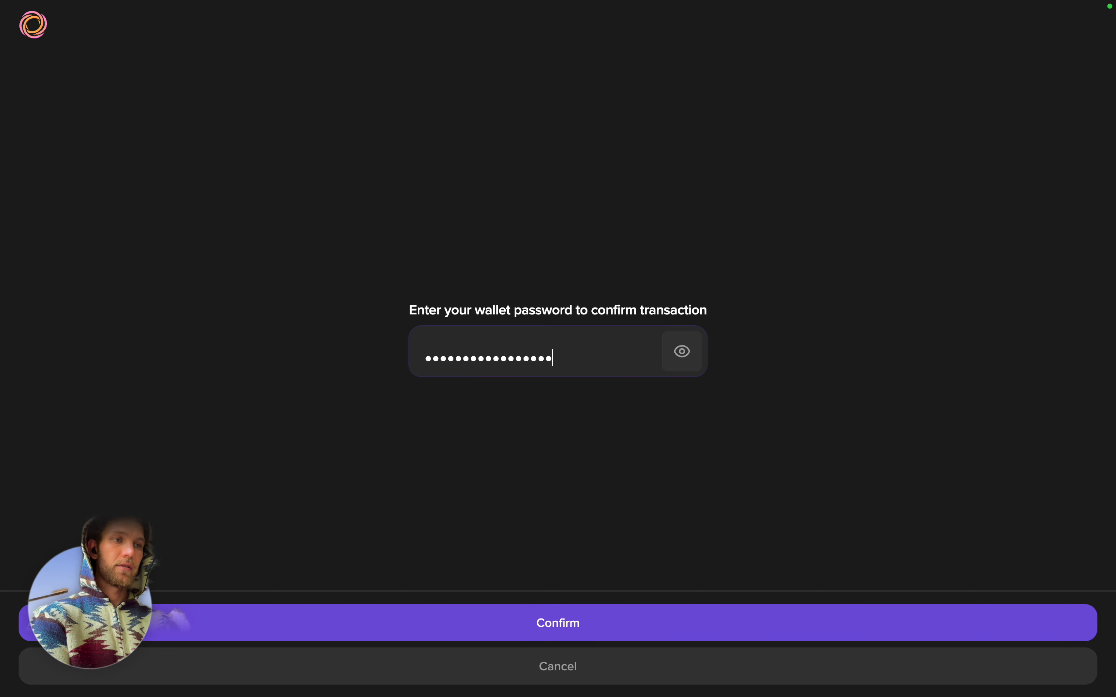
left_click(588, 624)
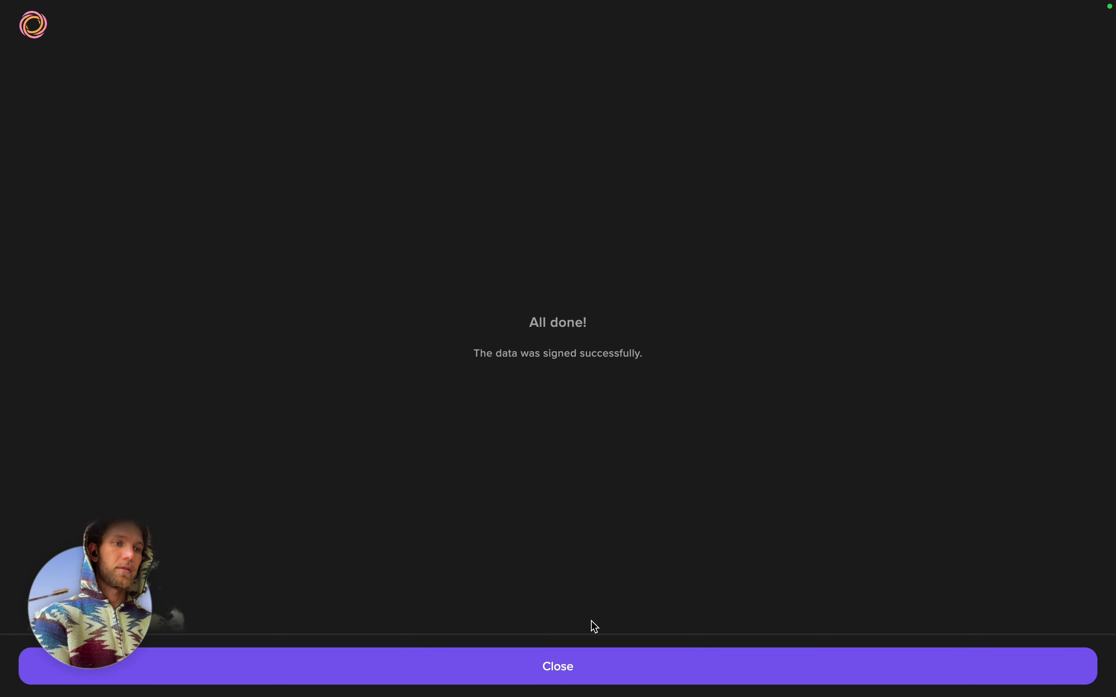
left_click(572, 668)
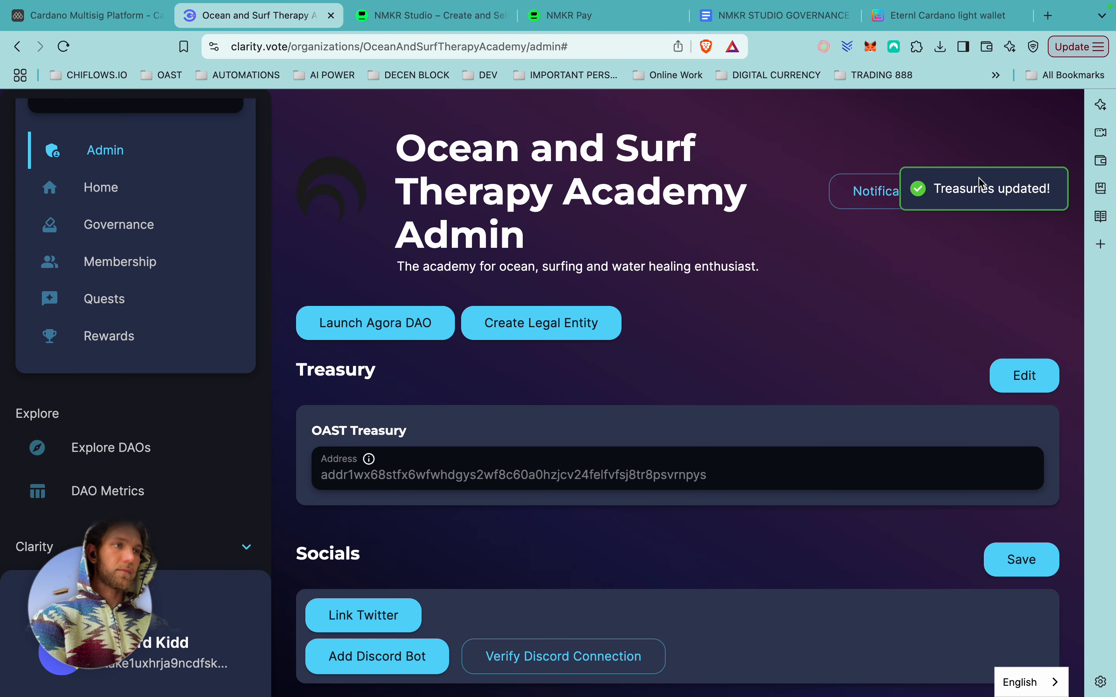